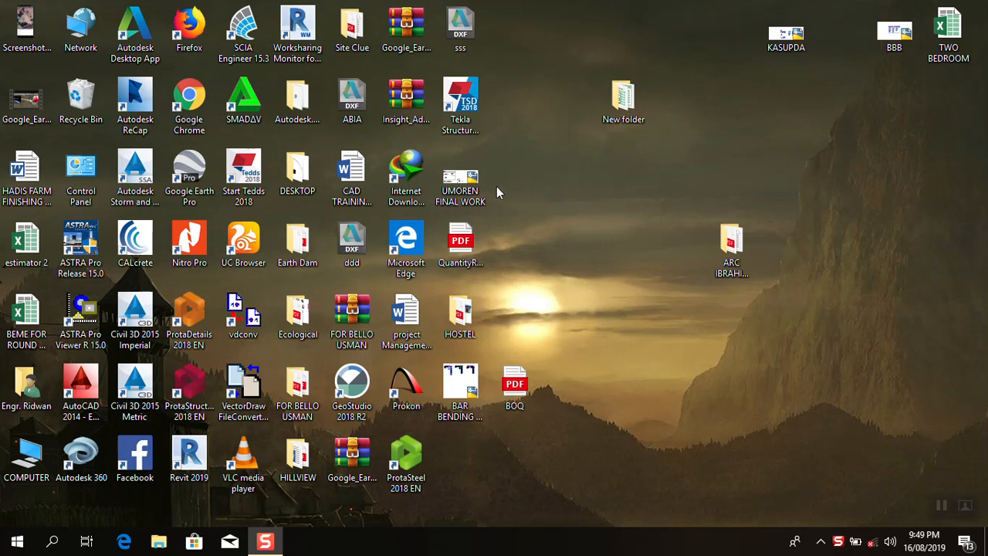
# - Launch Tekla Structural Designer 2018 from the desktop and maximize its window
pyautogui.click(456, 127)
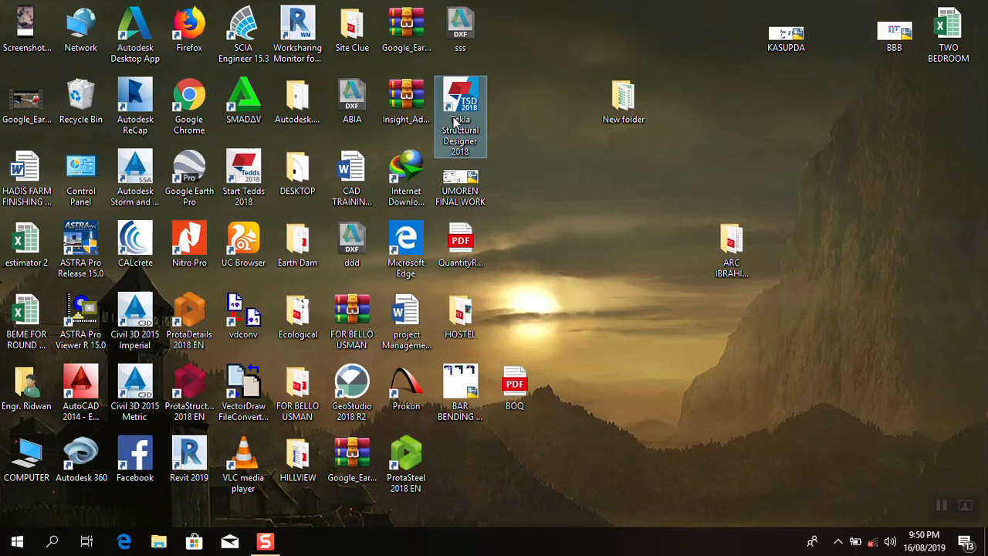
pyautogui.rightClick(456, 124)
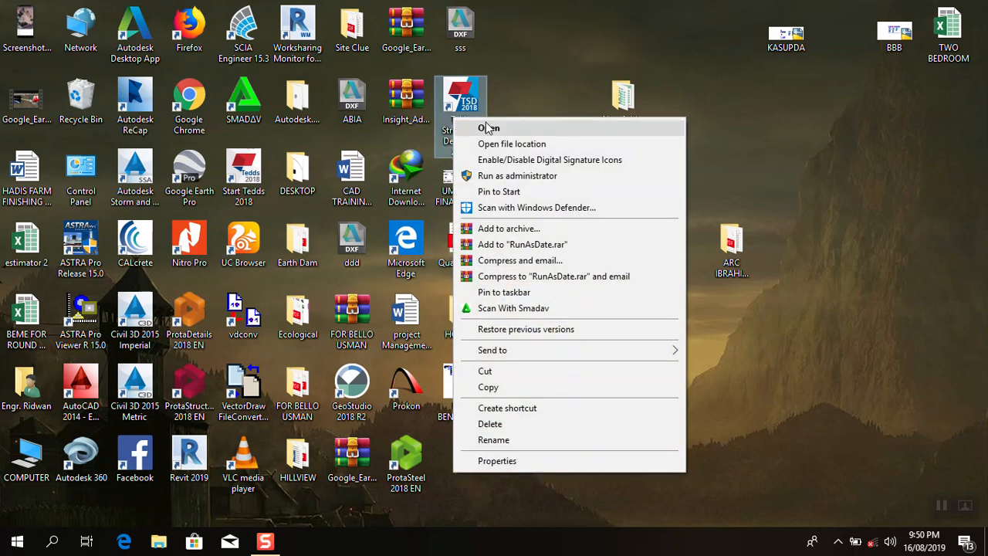
pyautogui.click(488, 129)
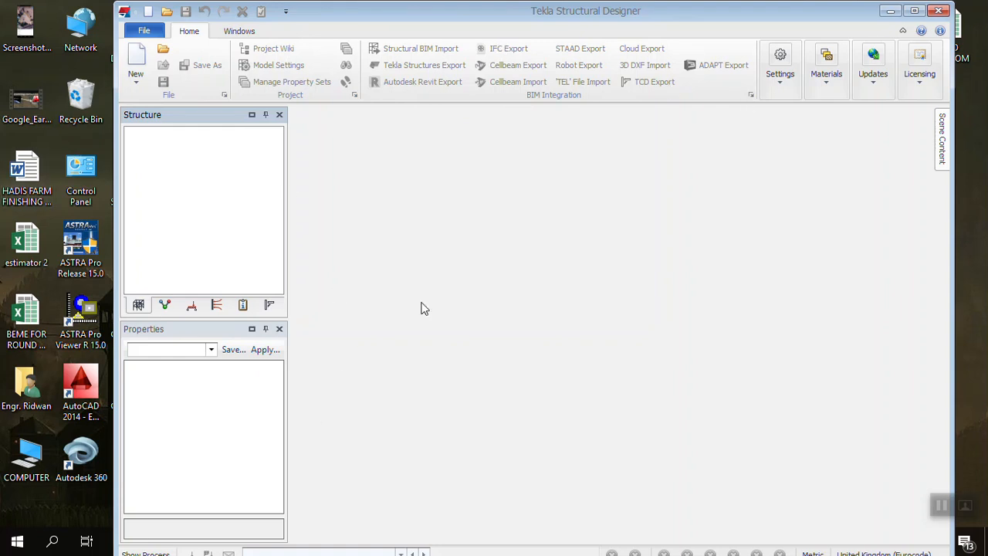
pyautogui.click(915, 12)
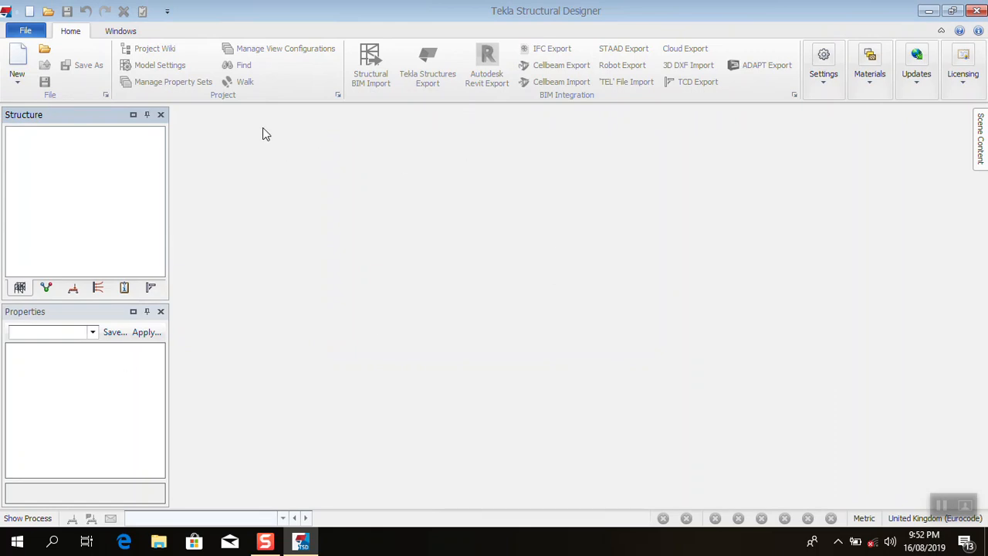
pyautogui.click(825, 85)
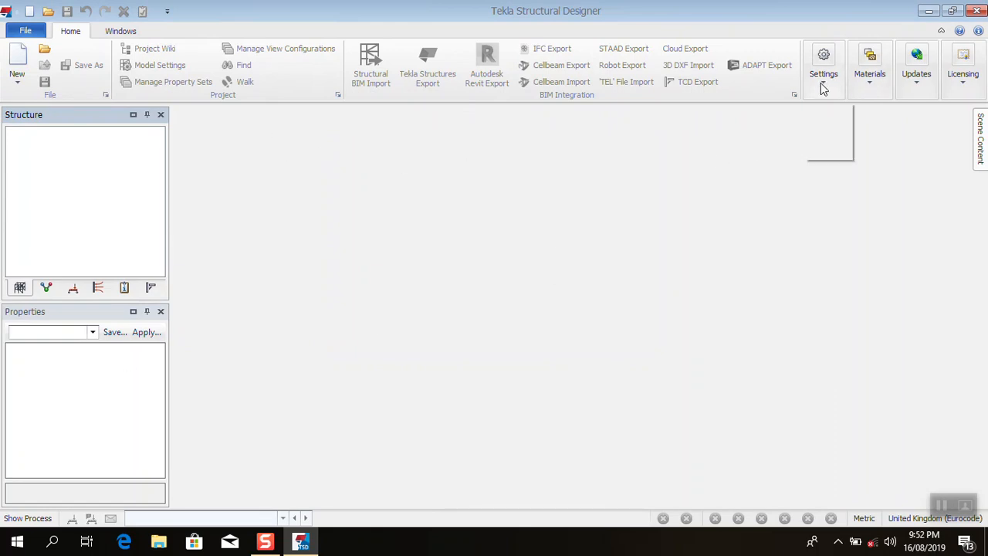
pyautogui.click(871, 90)
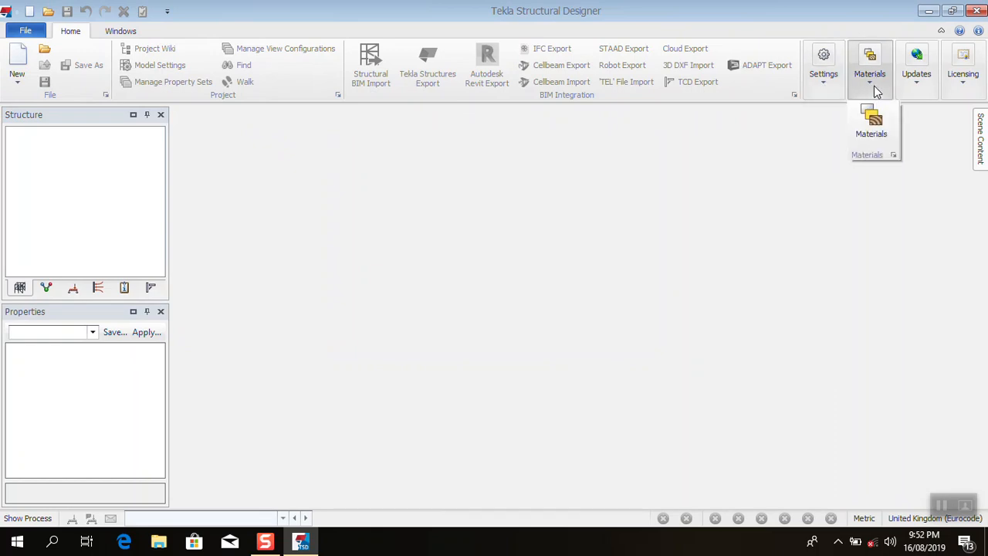
pyautogui.click(918, 89)
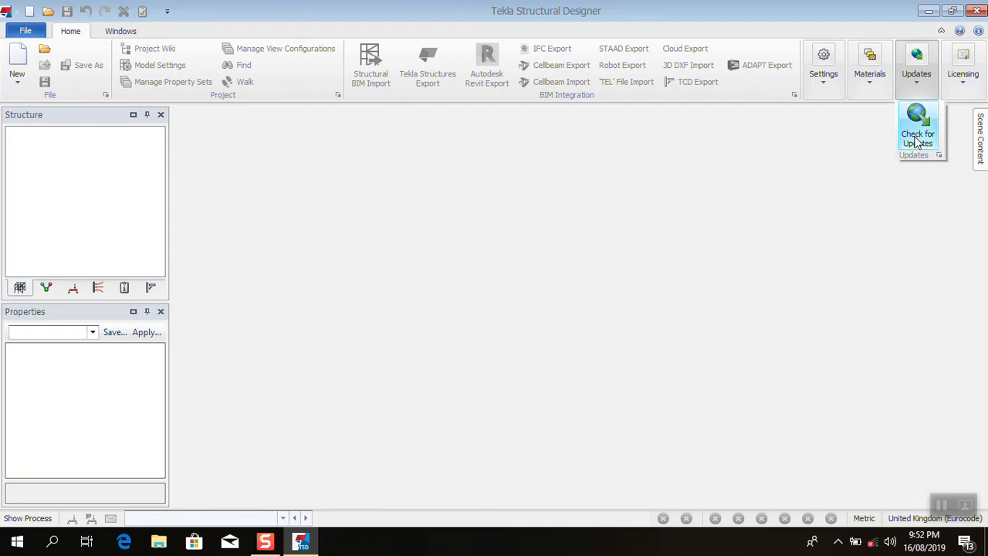
pyautogui.click(962, 87)
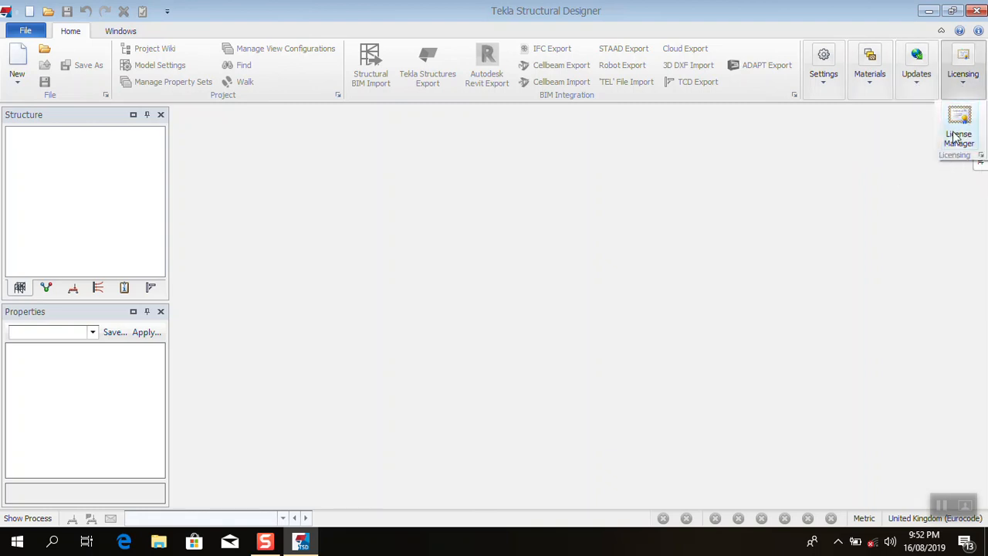
# - Open the program's Settings dialog
pyautogui.click(824, 88)
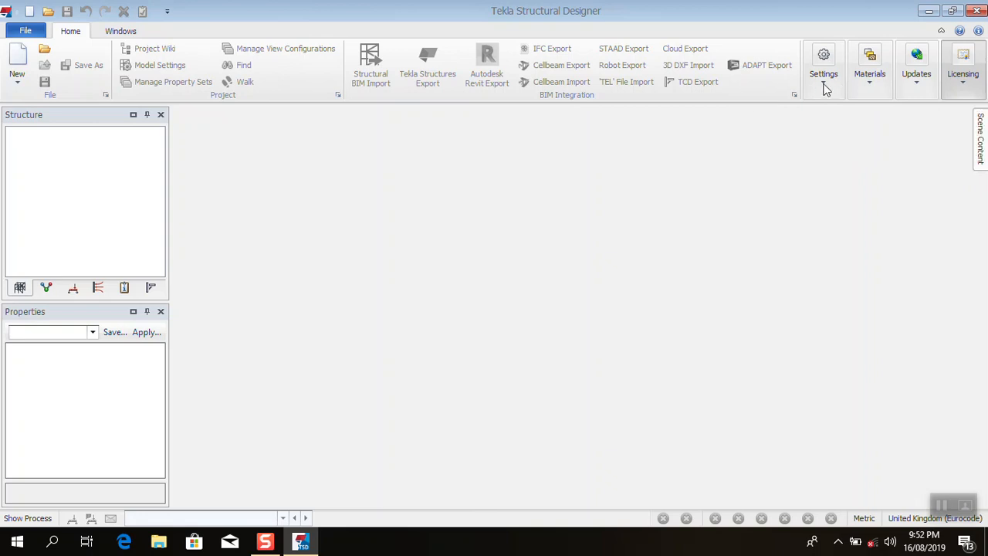
pyautogui.click(826, 89)
pyautogui.click(823, 128)
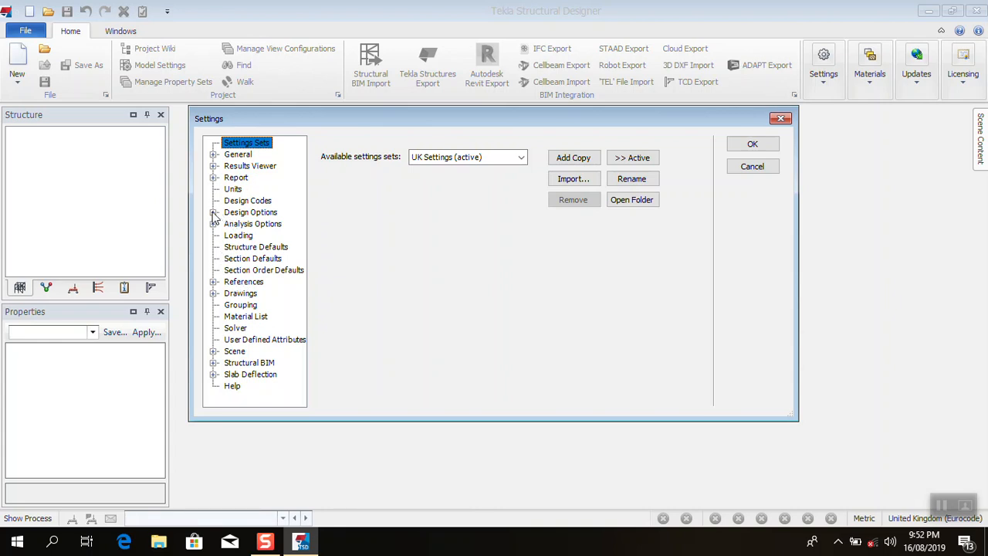
# - Review the General, Results Viewer, Report and Units categories of the settings
pyautogui.click(213, 155)
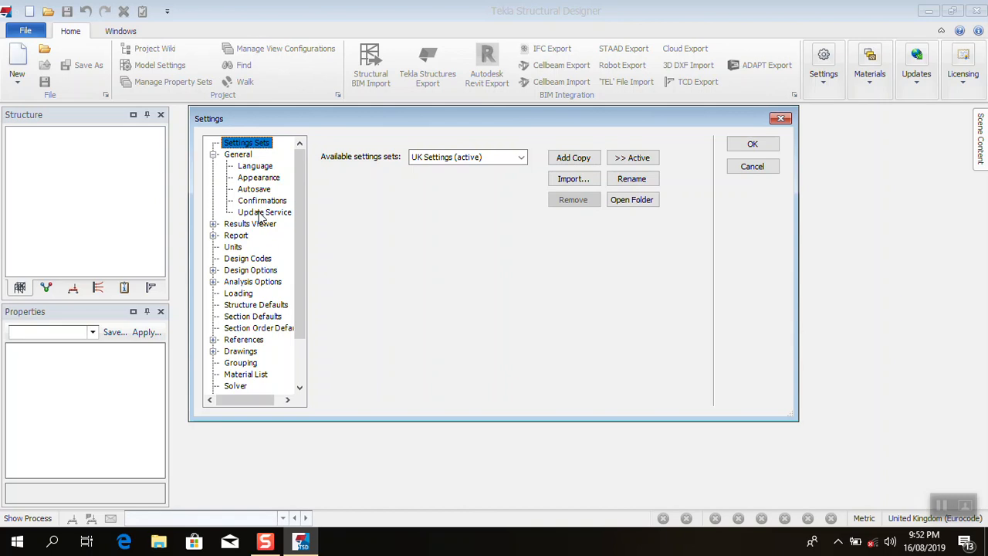
pyautogui.click(213, 155)
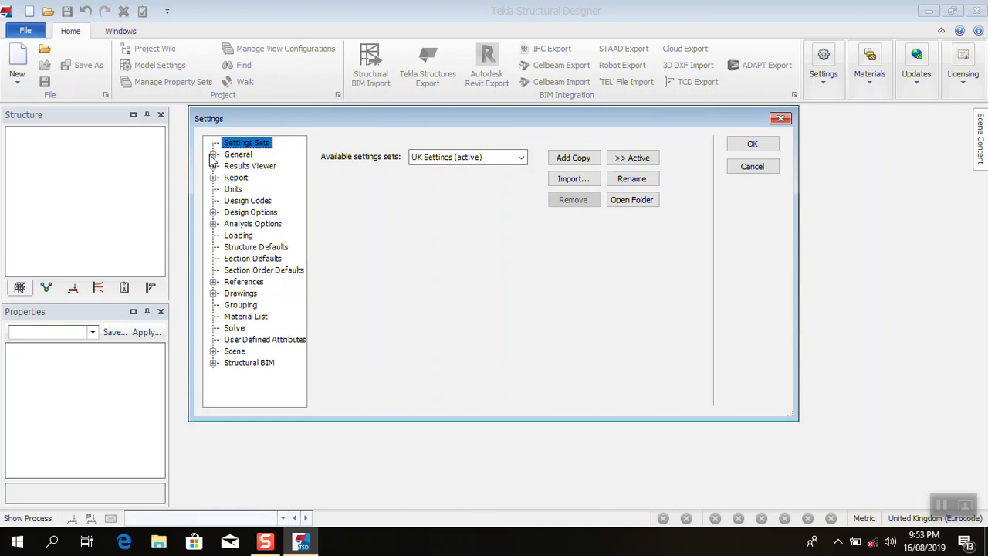
pyautogui.click(213, 167)
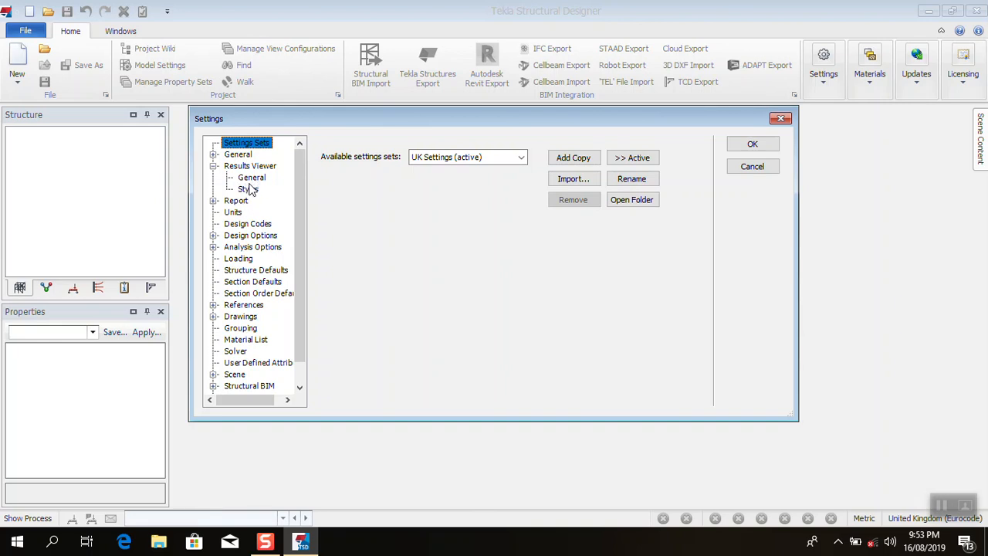
pyautogui.click(214, 166)
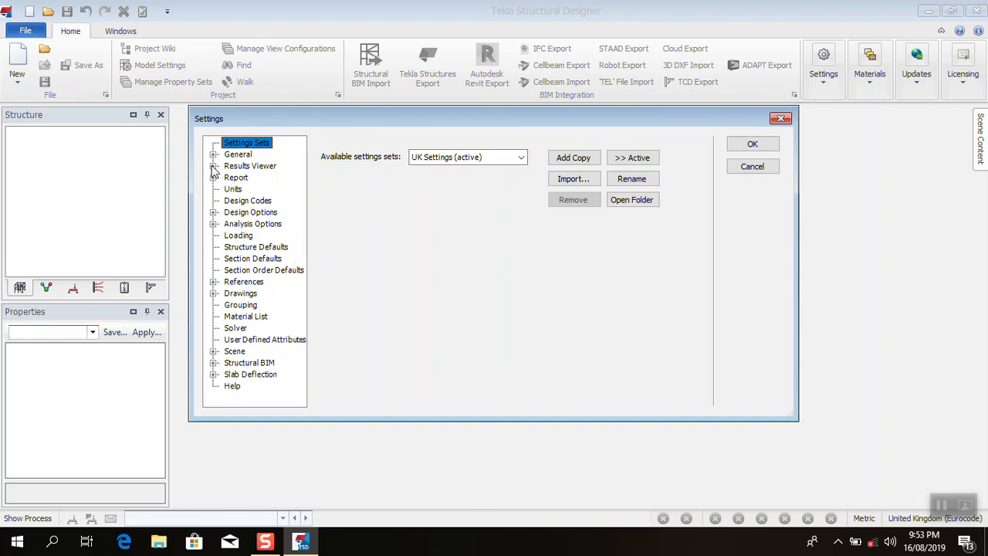
pyautogui.click(214, 178)
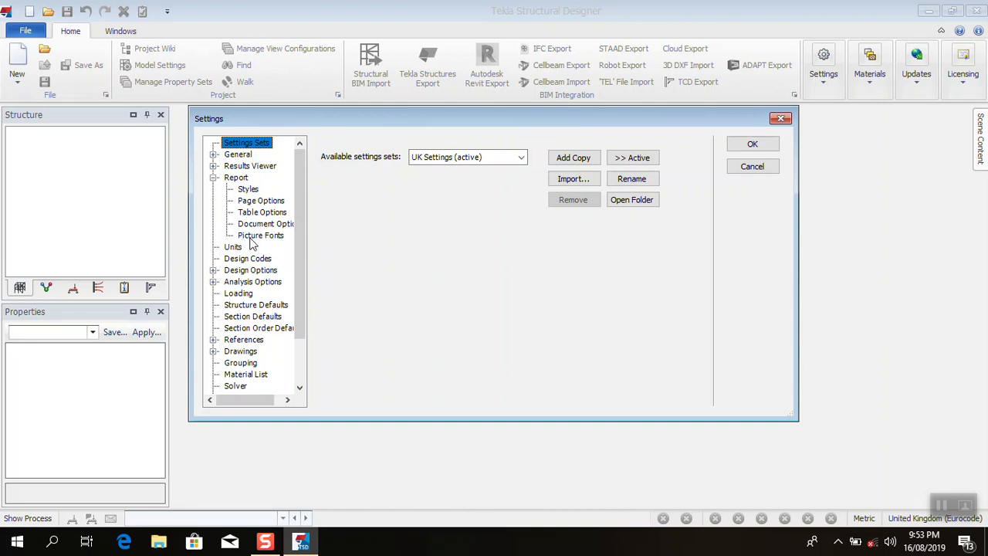
pyautogui.click(232, 247)
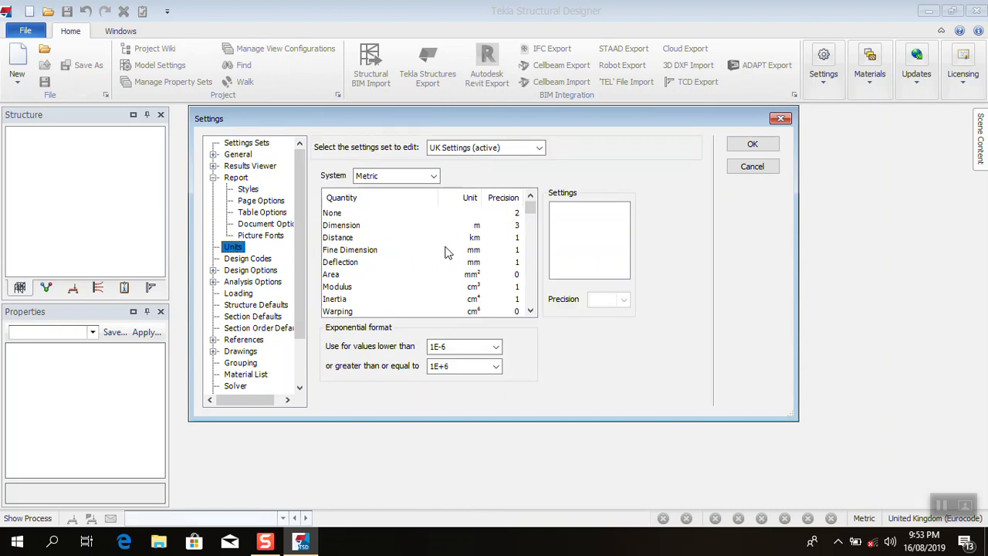
pyautogui.click(213, 179)
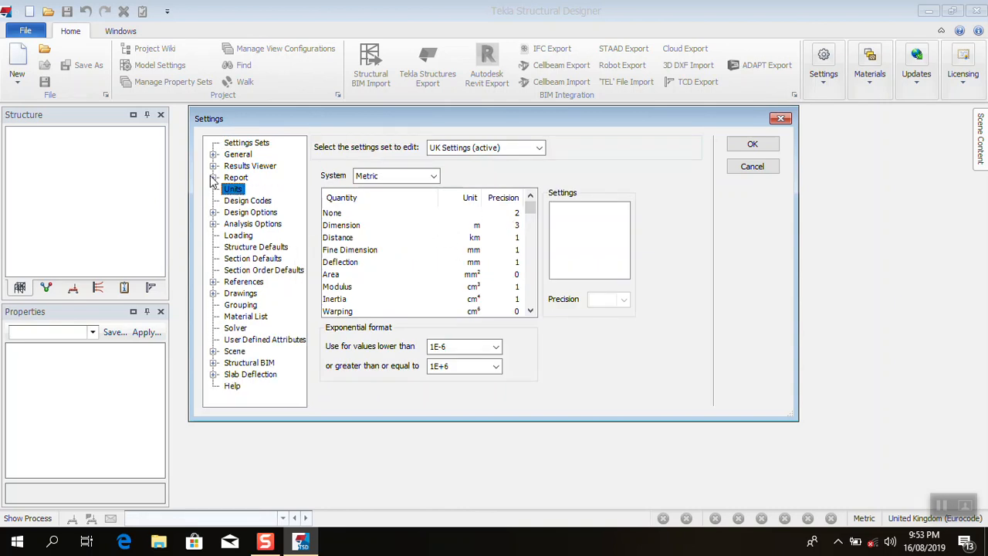
# - Set the head code of the UK settings set to United Kingdom (BS) in the design codes
pyautogui.click(247, 202)
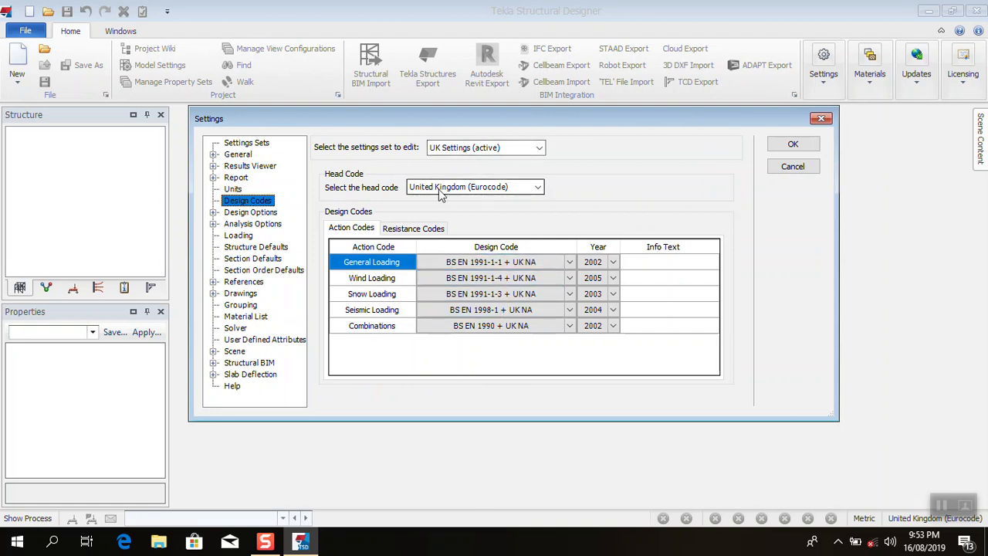
pyautogui.click(538, 188)
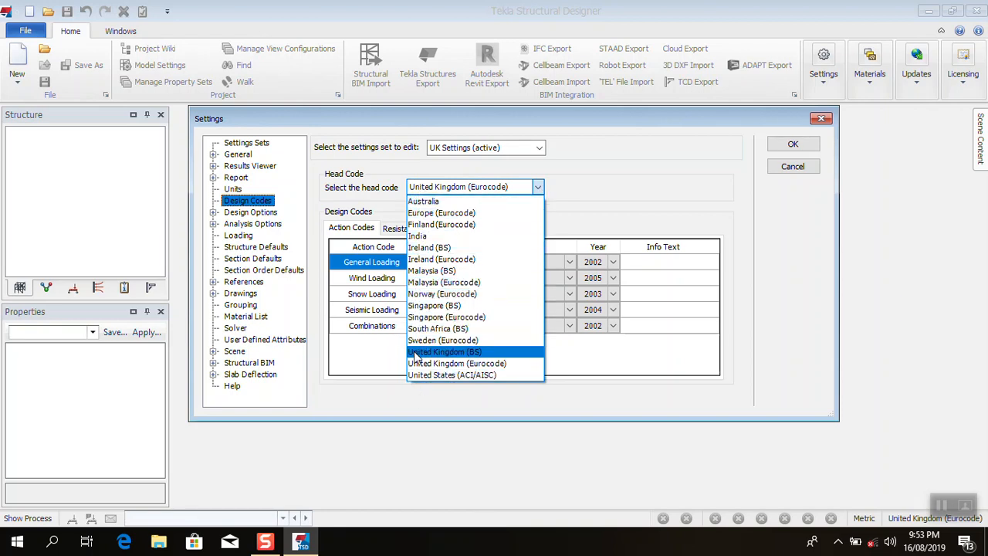
pyautogui.click(417, 352)
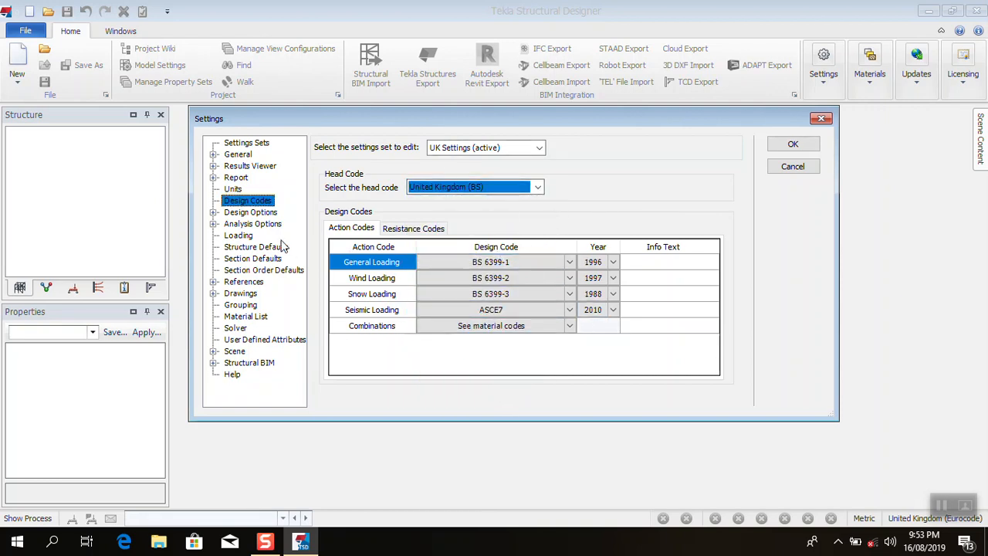
pyautogui.click(538, 187)
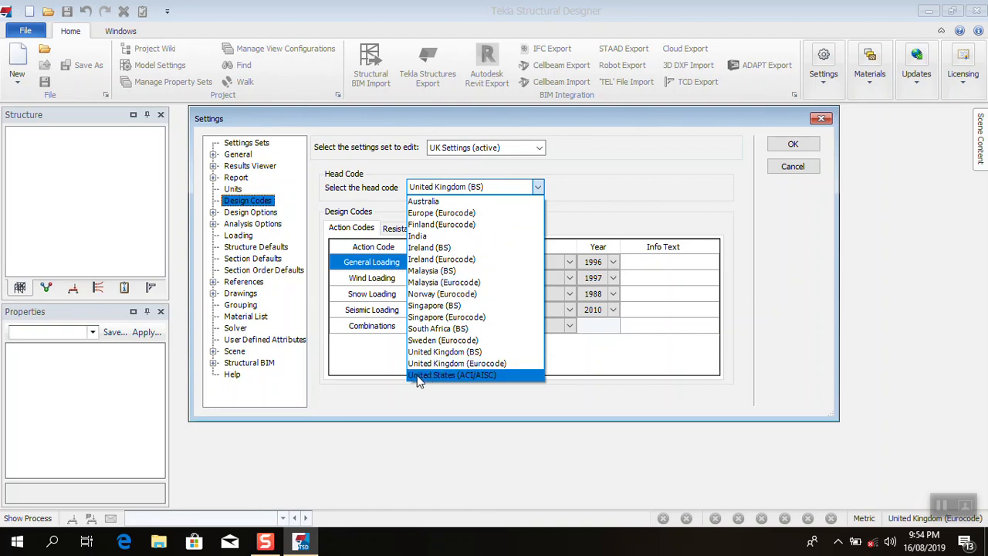
pyautogui.click(426, 352)
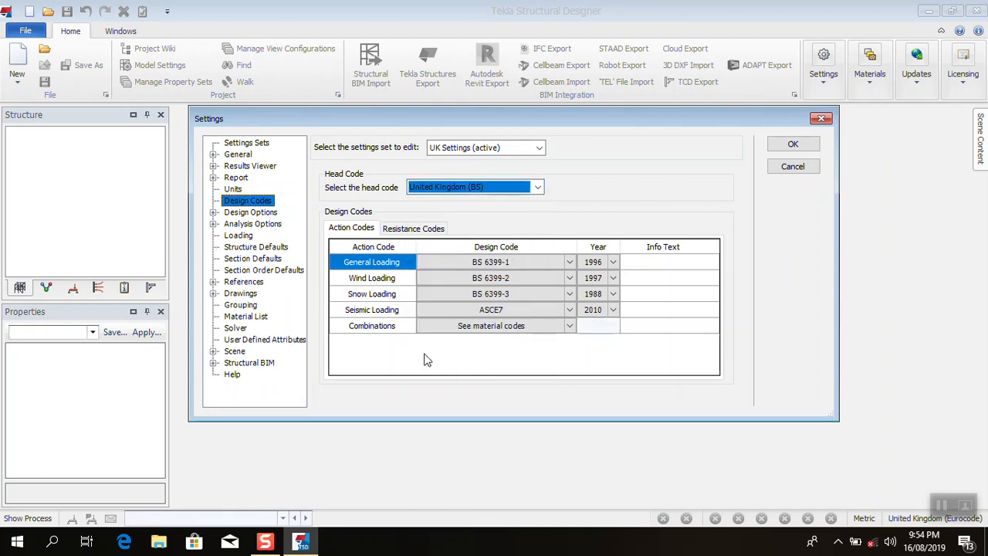
# - Display the reinforcement settings for concrete beams within the design options
pyautogui.click(214, 212)
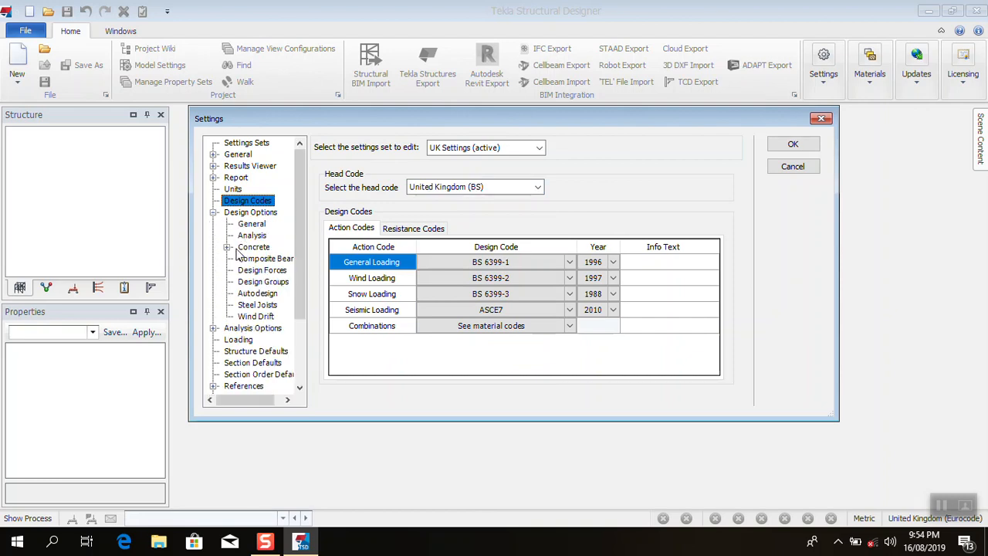
pyautogui.click(227, 247)
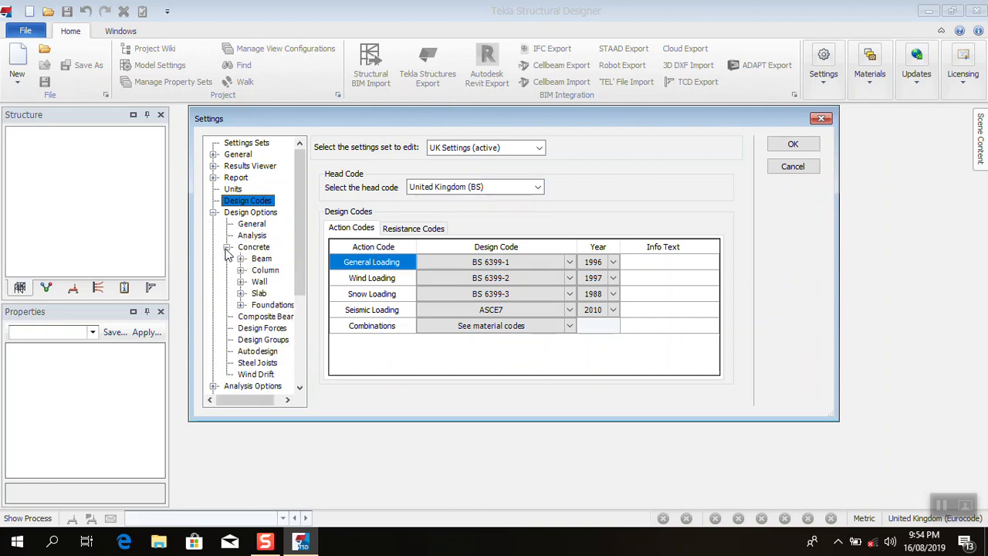
pyautogui.click(241, 258)
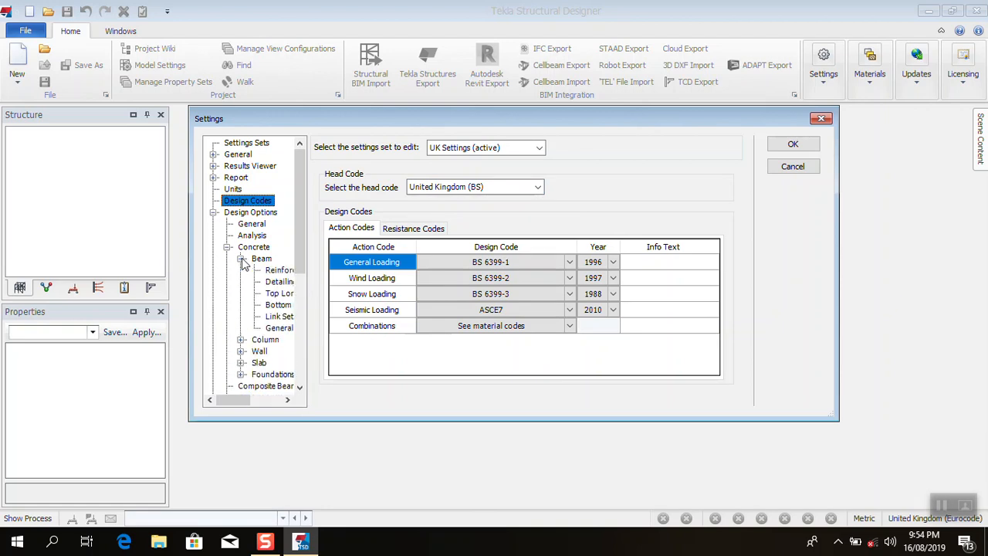
pyautogui.click(277, 271)
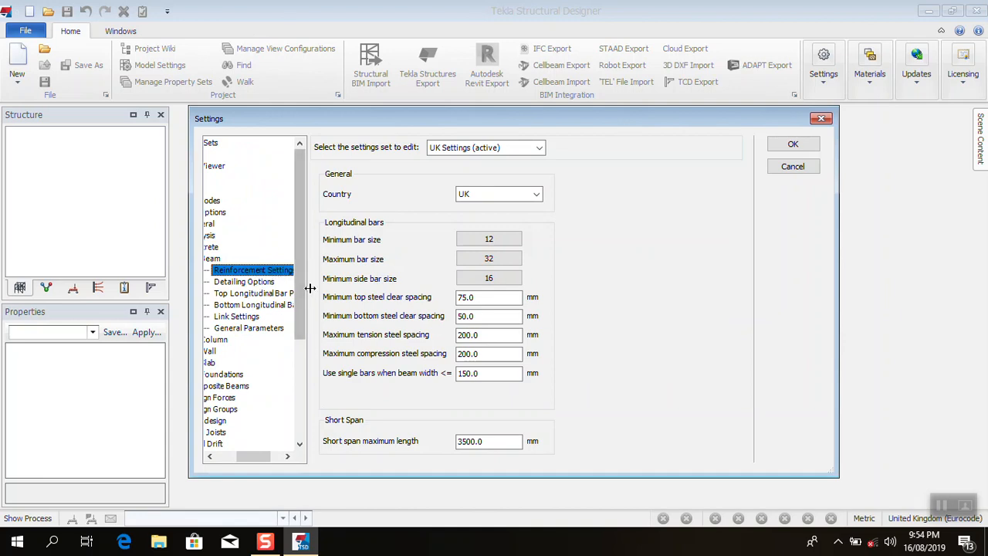
pyautogui.doubleClick(213, 261)
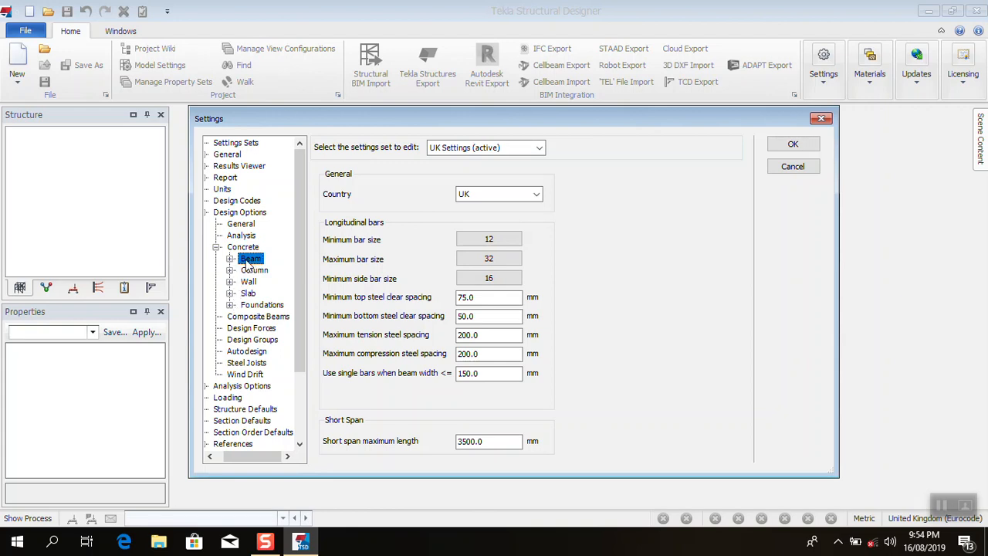
pyautogui.doubleClick(248, 260)
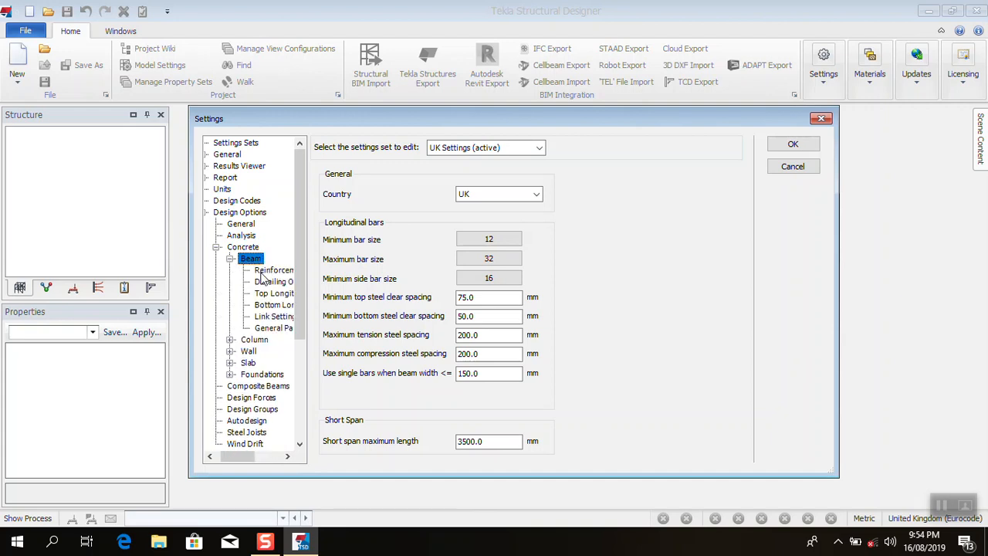
pyautogui.click(262, 271)
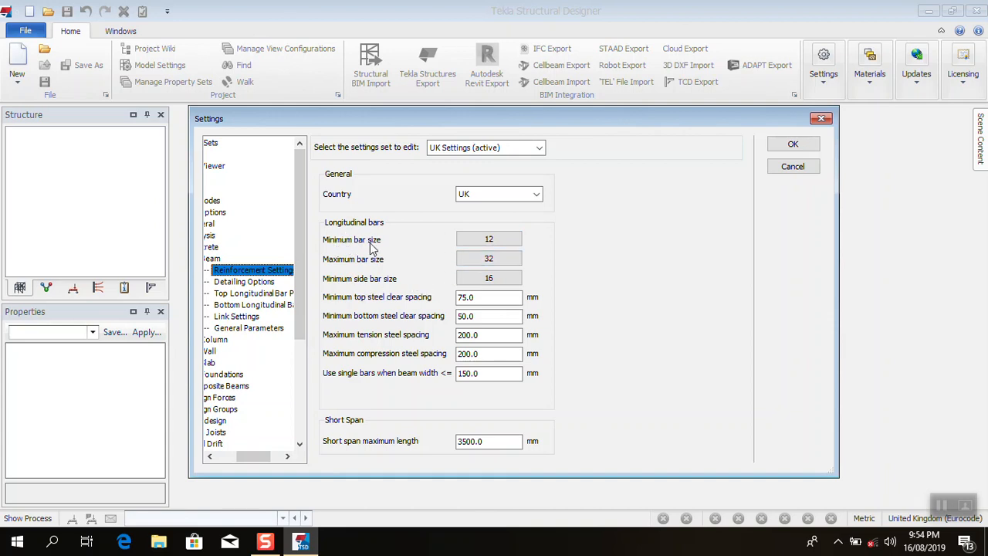
# - Examine the rib type, grade and size options for the concrete beam's minimum longitudinal bar size
pyautogui.click(475, 244)
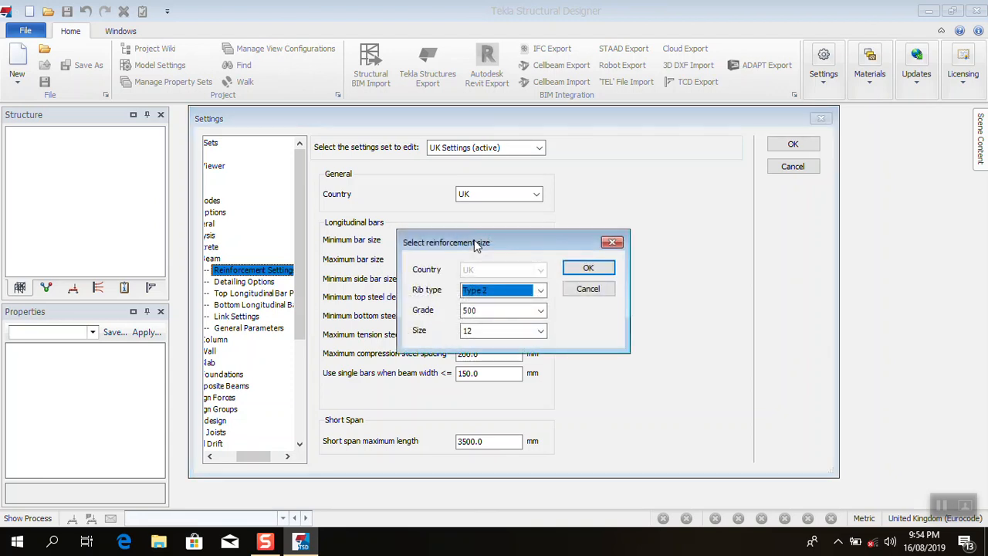
pyautogui.click(613, 243)
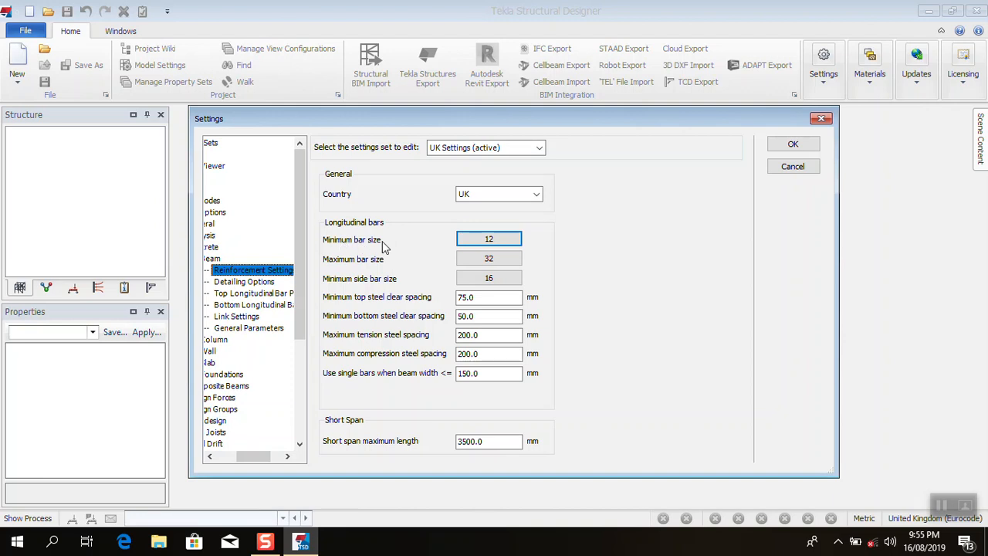
pyautogui.click(490, 239)
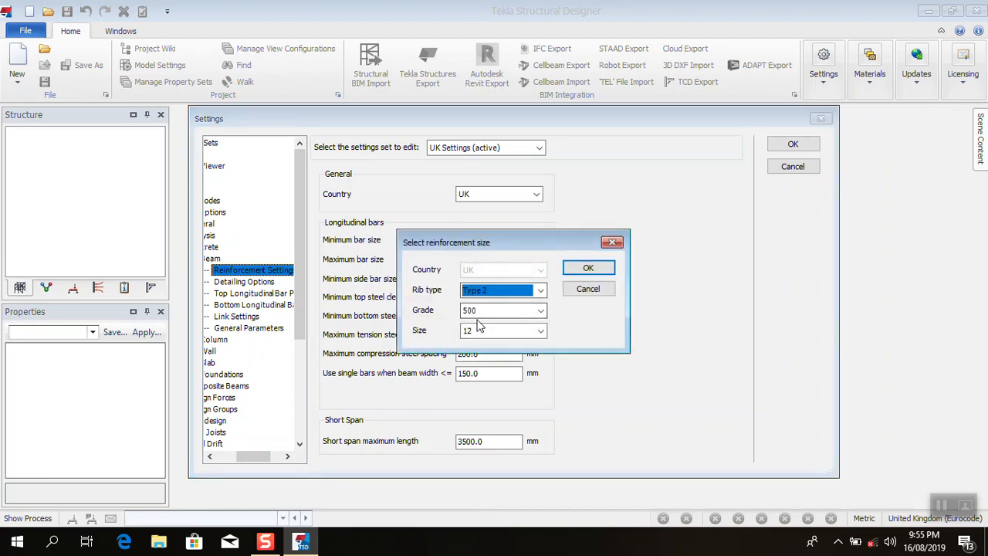
pyautogui.click(542, 312)
pyautogui.click(541, 312)
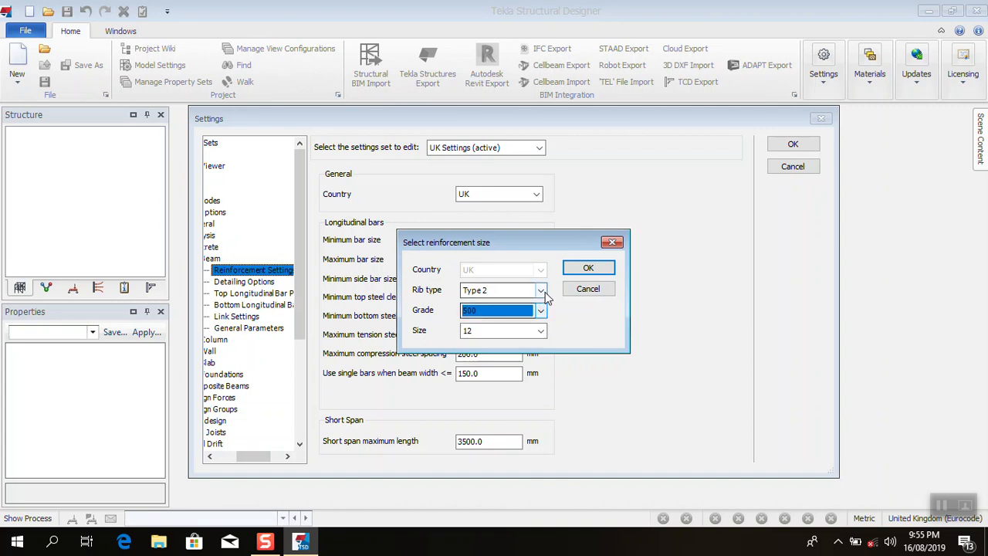
pyautogui.click(543, 292)
pyautogui.click(543, 293)
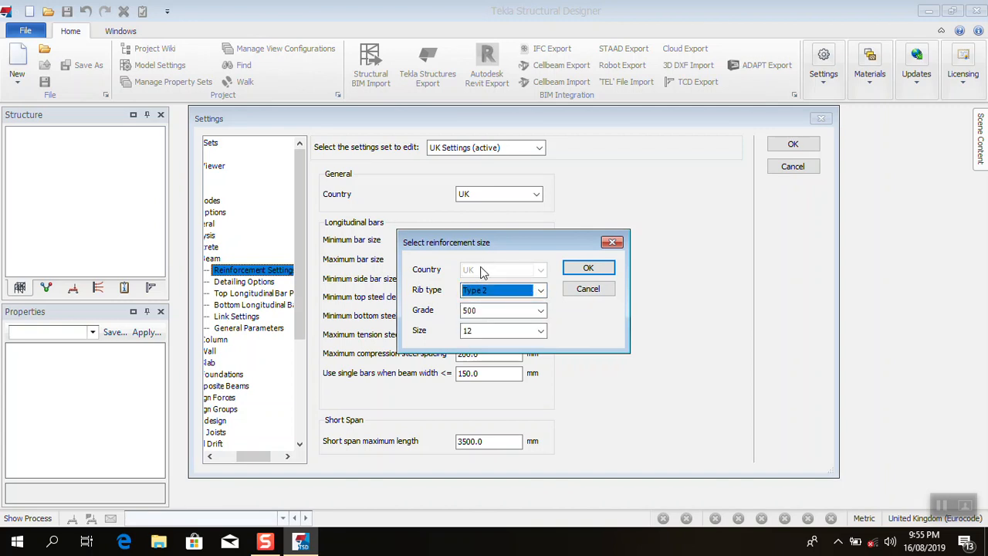
pyautogui.click(541, 332)
pyautogui.click(542, 333)
pyautogui.click(543, 333)
pyautogui.click(544, 333)
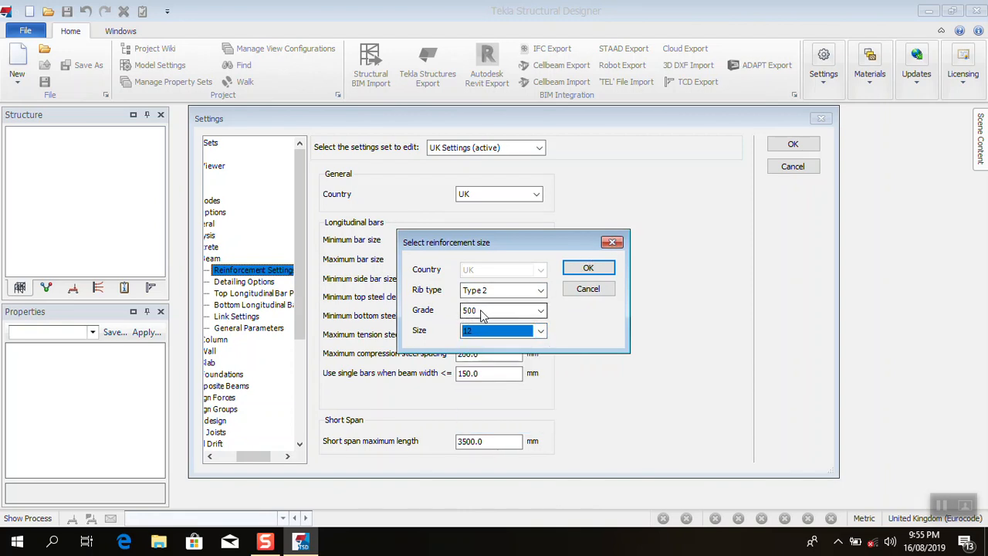
pyautogui.click(612, 242)
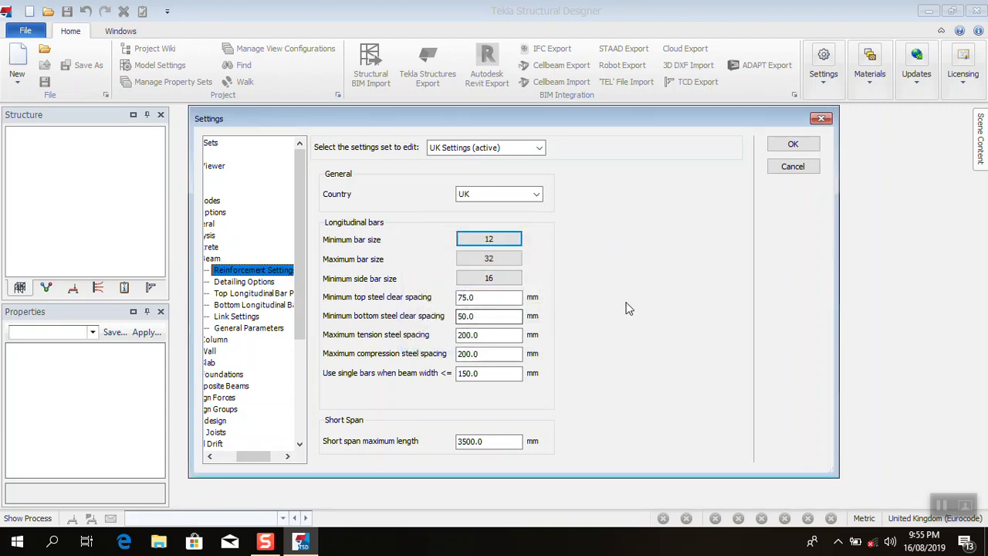
# - Review the general design options, then return to the reinforcement settings for concrete beams
pyautogui.click(209, 261)
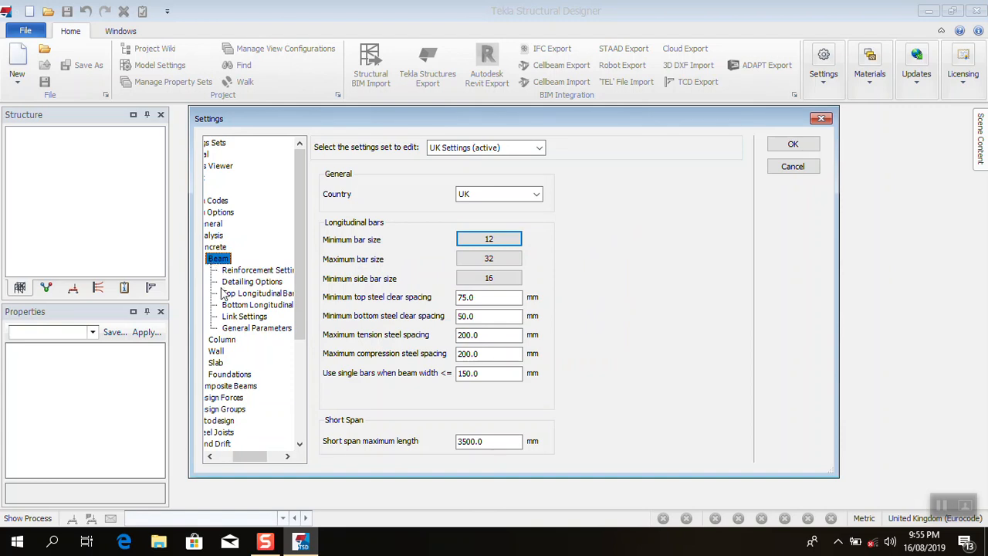
pyautogui.doubleClick(217, 250)
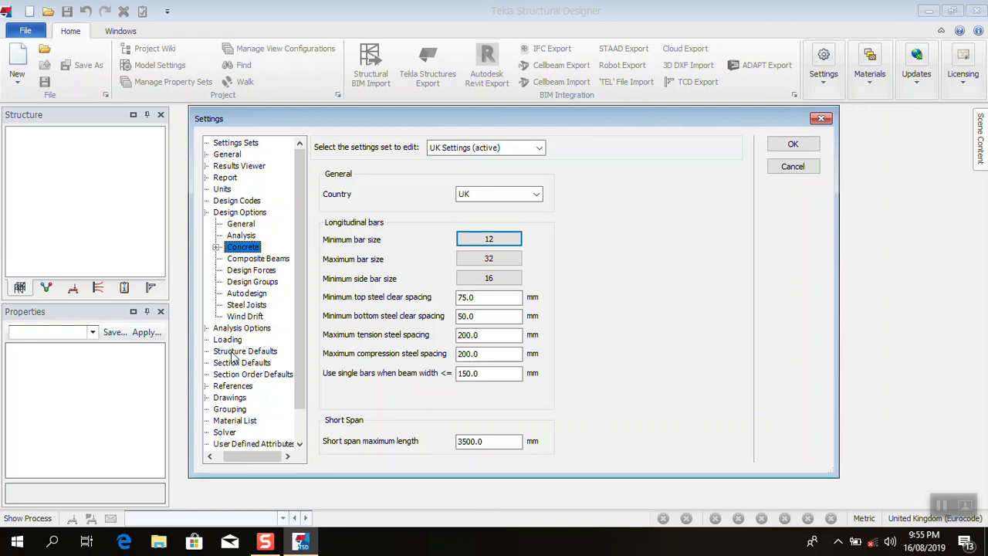
pyautogui.click(227, 218)
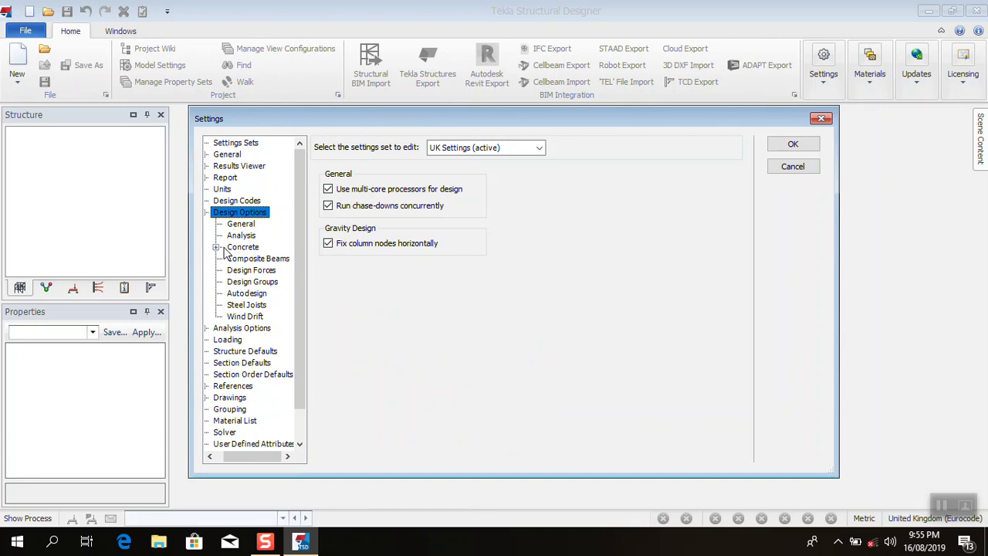
pyautogui.click(216, 248)
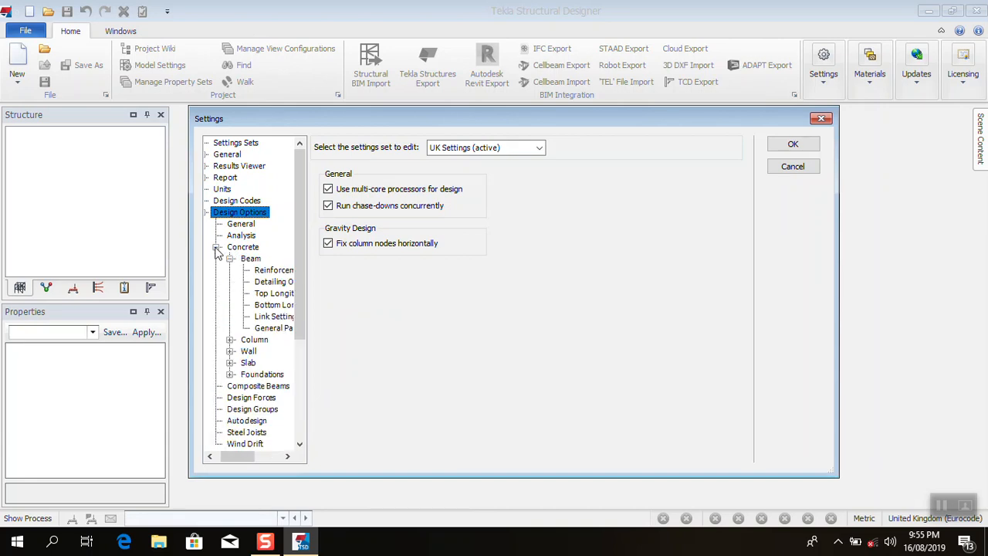
pyautogui.click(258, 261)
pyautogui.click(269, 271)
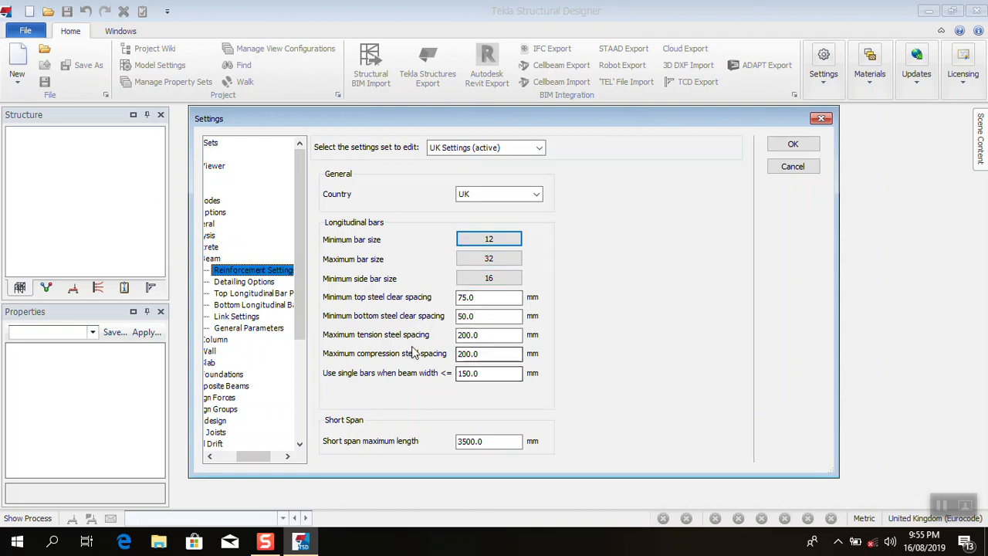
# - Review the beam detailing options for longitudinal bars, cut length, curtailment, end supports and links, and apply the settings
pyautogui.click(232, 282)
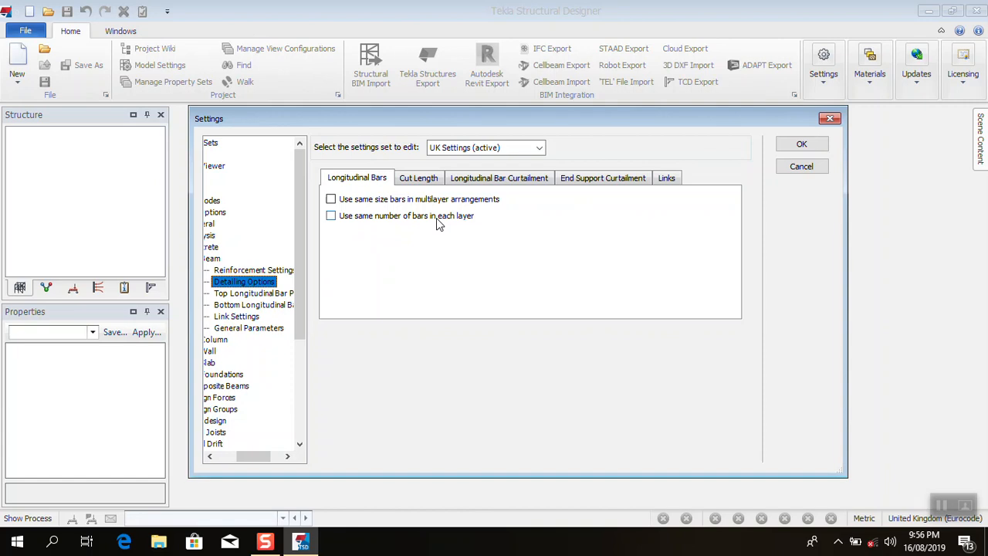
pyautogui.click(409, 182)
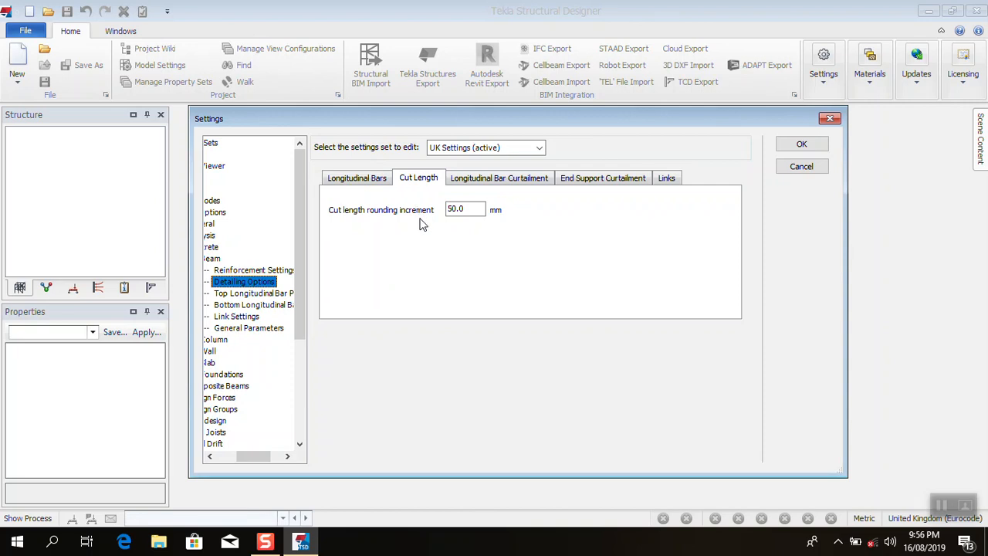
pyautogui.click(483, 178)
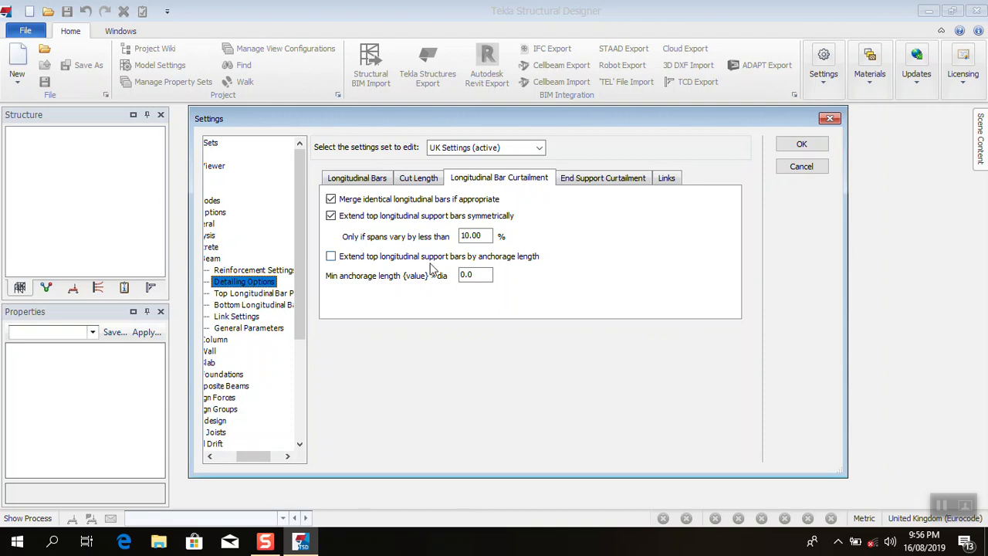
pyautogui.click(584, 178)
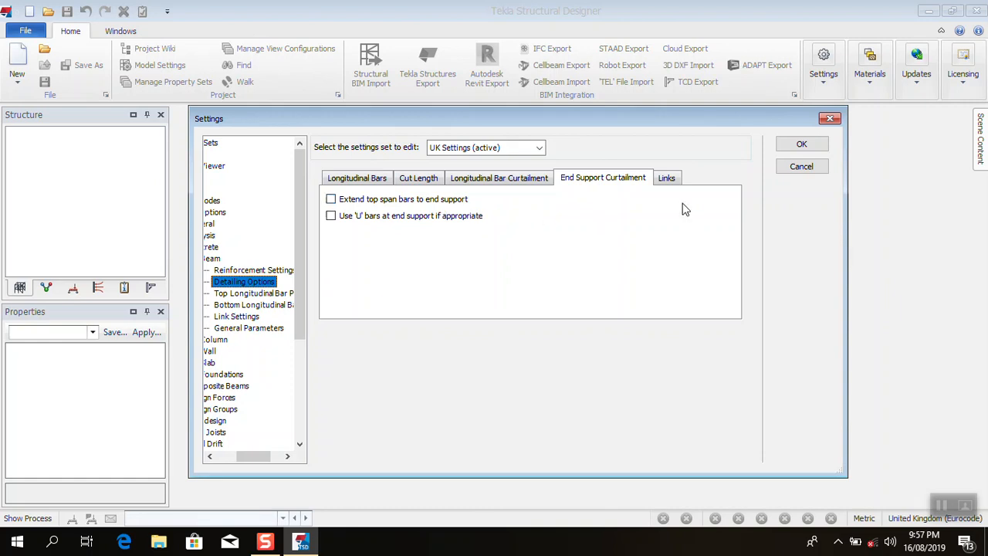
pyautogui.click(667, 179)
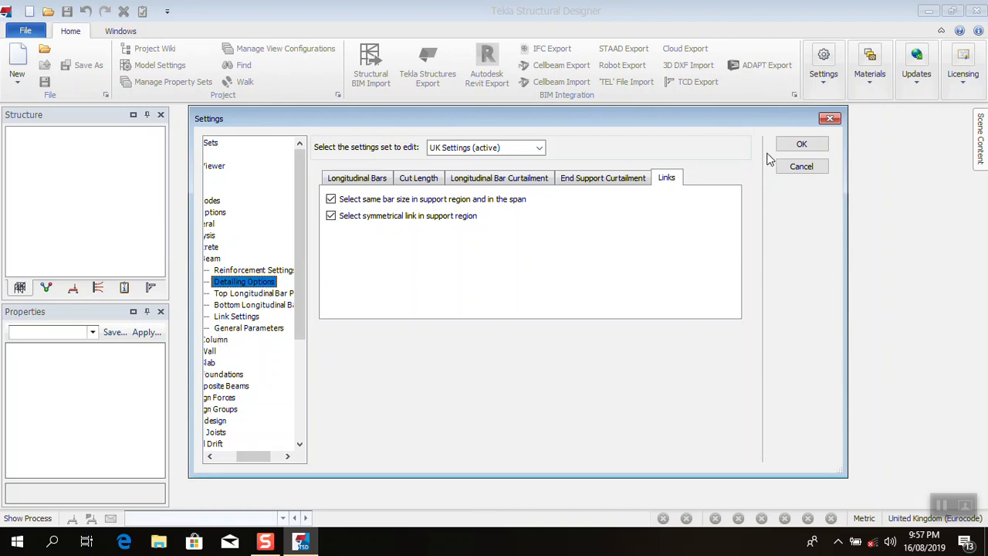
pyautogui.click(795, 145)
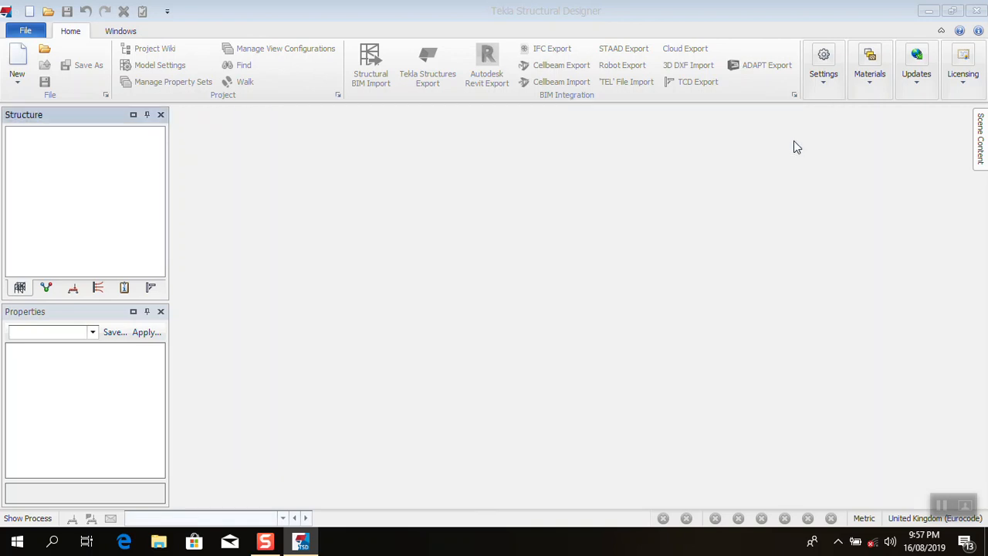
# - Open the materials database and review its reinforcement, material and sections pages
pyautogui.click(871, 87)
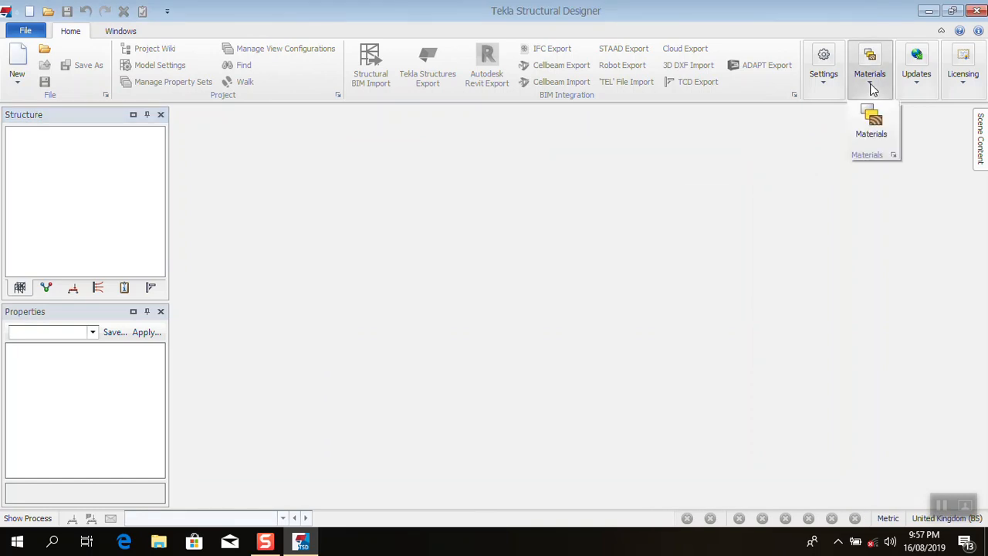
pyautogui.click(871, 122)
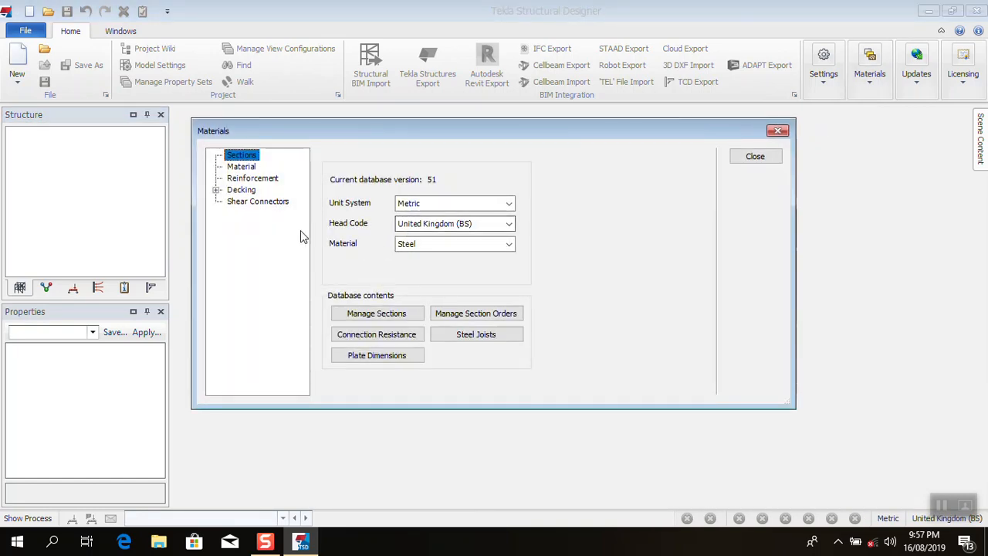
pyautogui.click(230, 178)
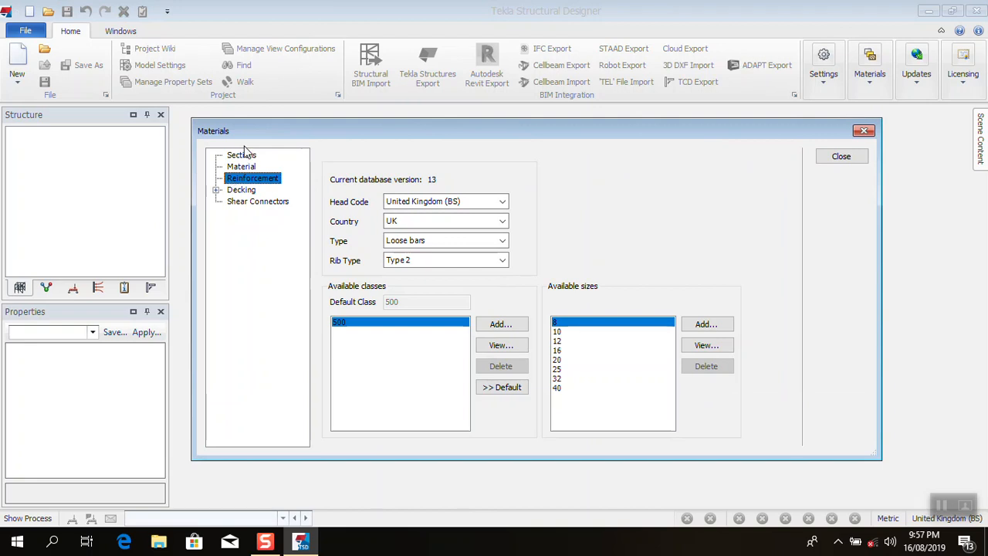
pyautogui.click(237, 167)
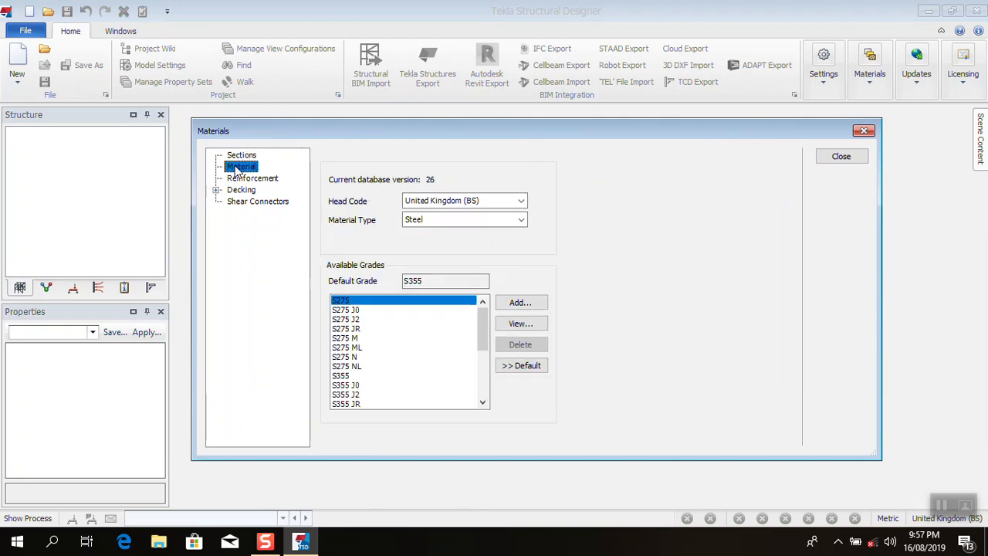
pyautogui.click(238, 157)
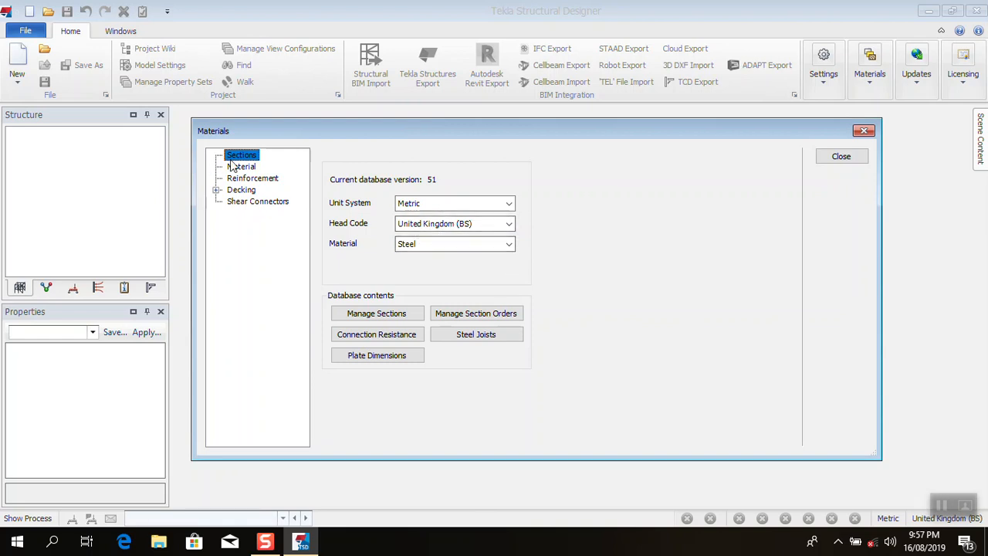
# - Select Concrete as the material for the sections and as the material type for the available grades
pyautogui.click(508, 245)
pyautogui.click(458, 270)
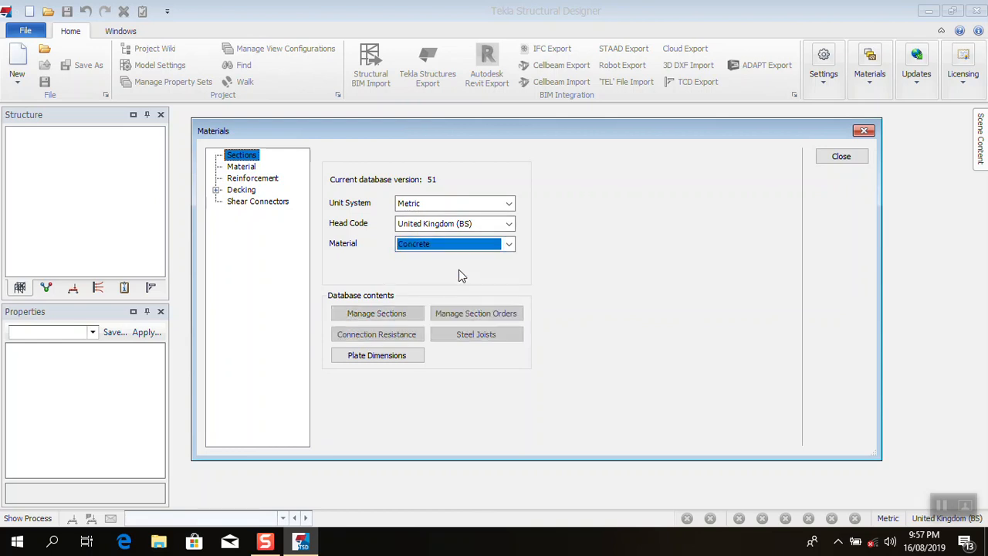
pyautogui.click(242, 168)
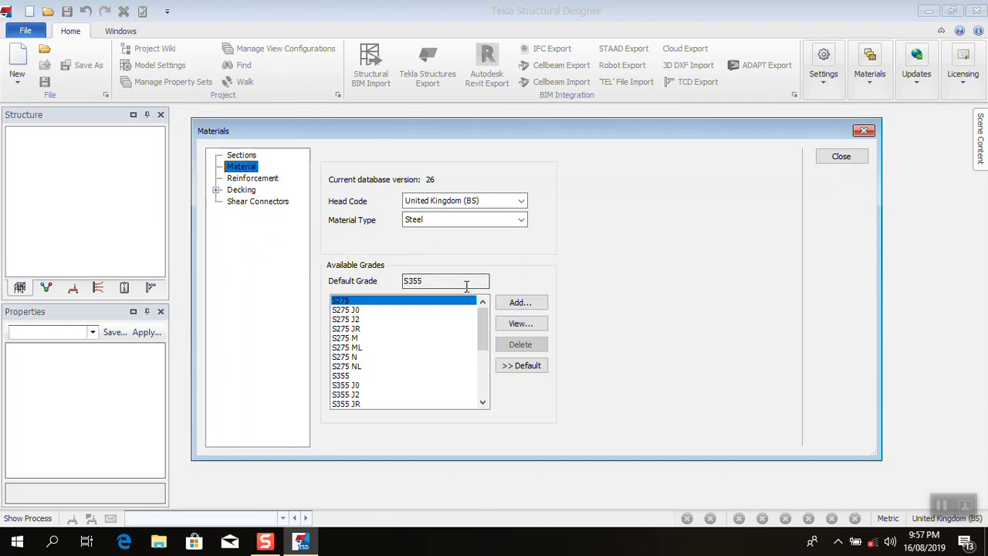
pyautogui.click(521, 222)
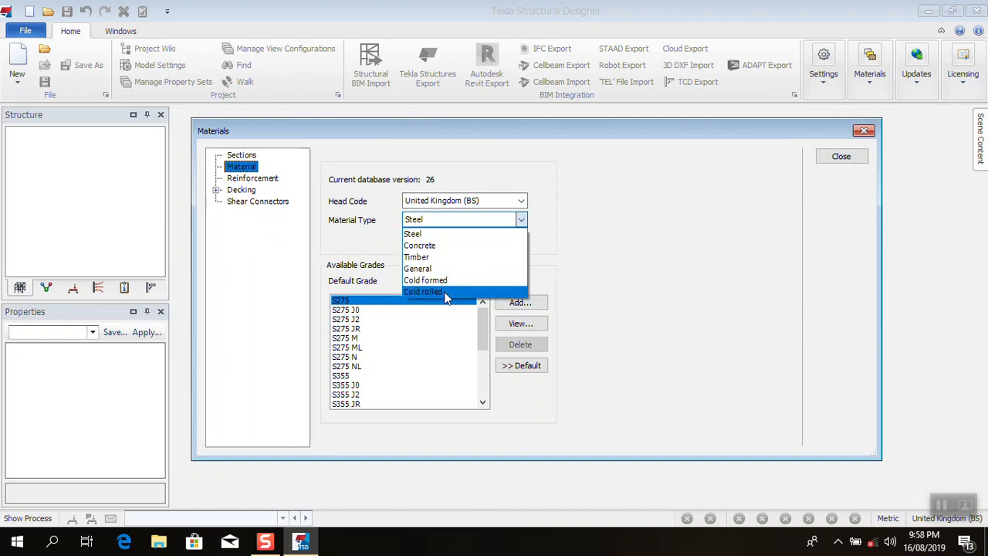
pyautogui.click(446, 245)
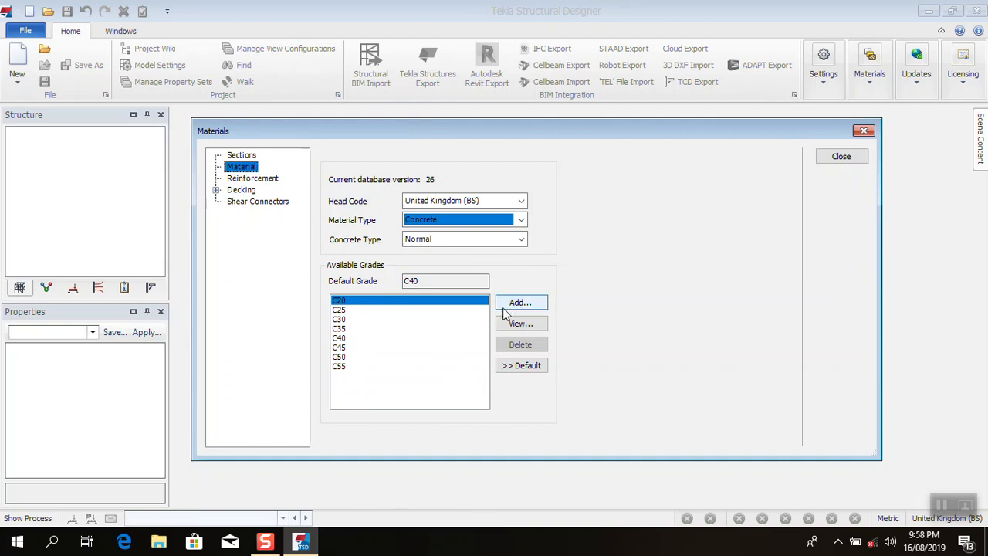
# - Start a new reinforcement class for Type 2 loose bars and set its strength to 410 N/mm²
pyautogui.click(251, 182)
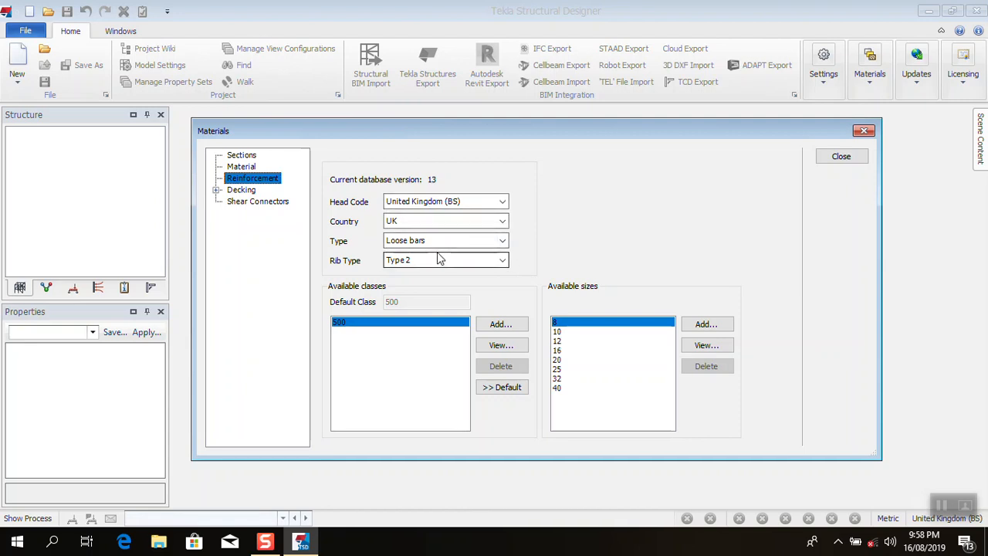
pyautogui.click(500, 325)
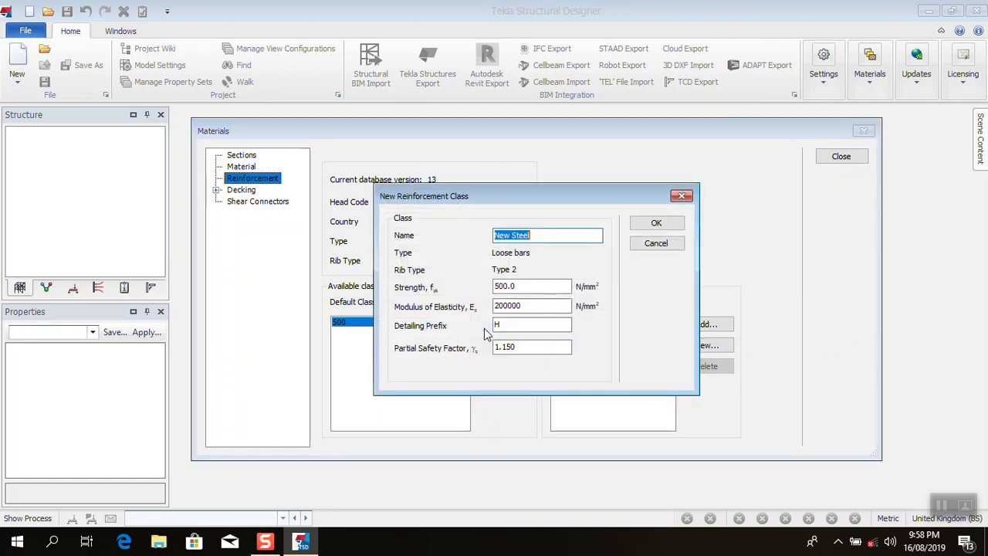
pyautogui.click(513, 287)
pyautogui.moveTo(513, 287); pyautogui.dragTo(483, 299)
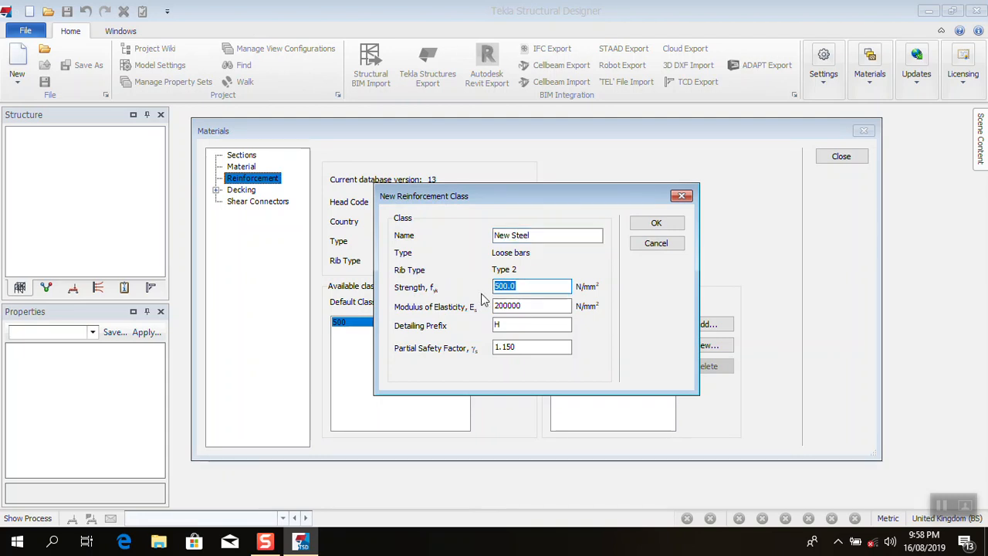
pyautogui.write('41')
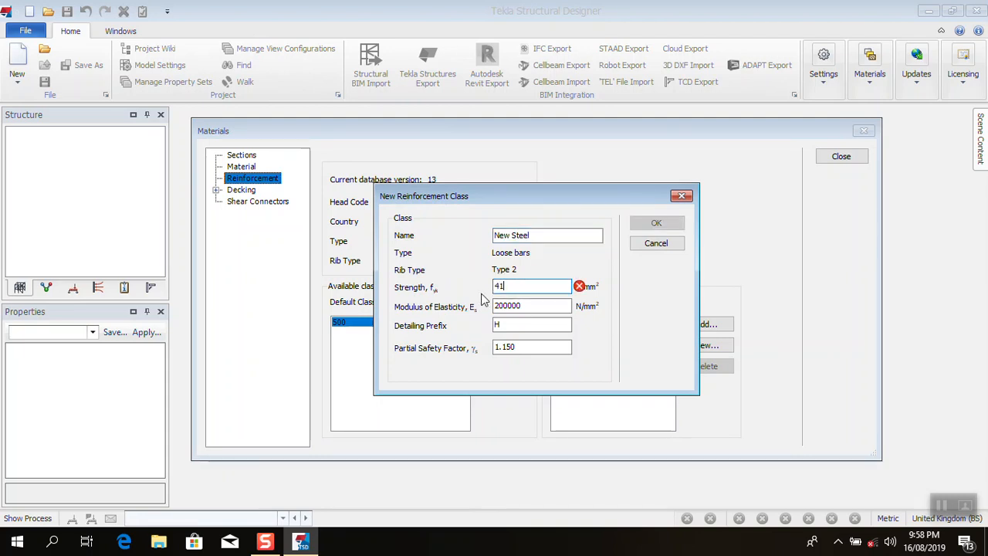
pyautogui.write('0')
# - Set the detailing prefix of the new reinforcement class to Y
pyautogui.click(498, 306)
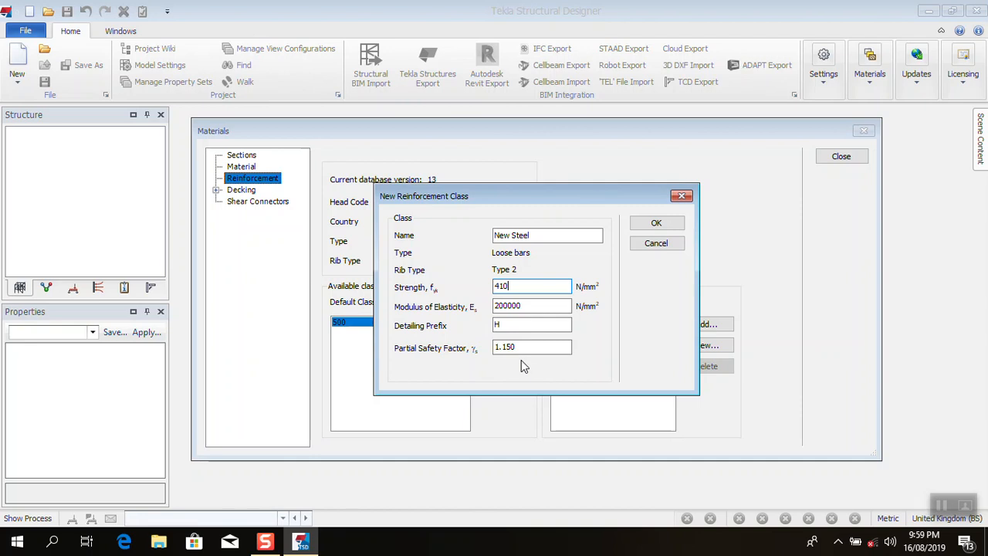
pyautogui.click(528, 308)
pyautogui.click(521, 325)
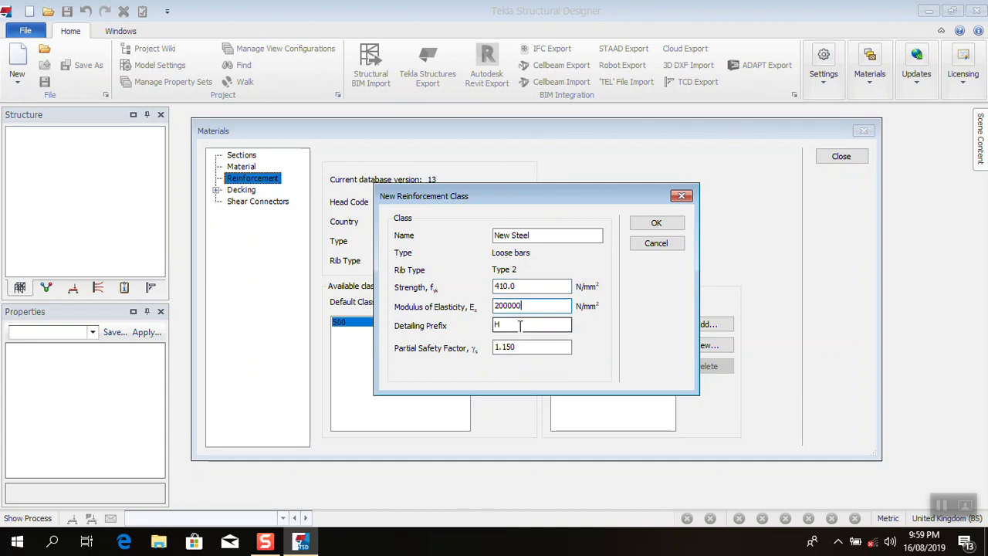
pyautogui.moveTo(509, 326); pyautogui.dragTo(488, 328)
pyautogui.write('Y')
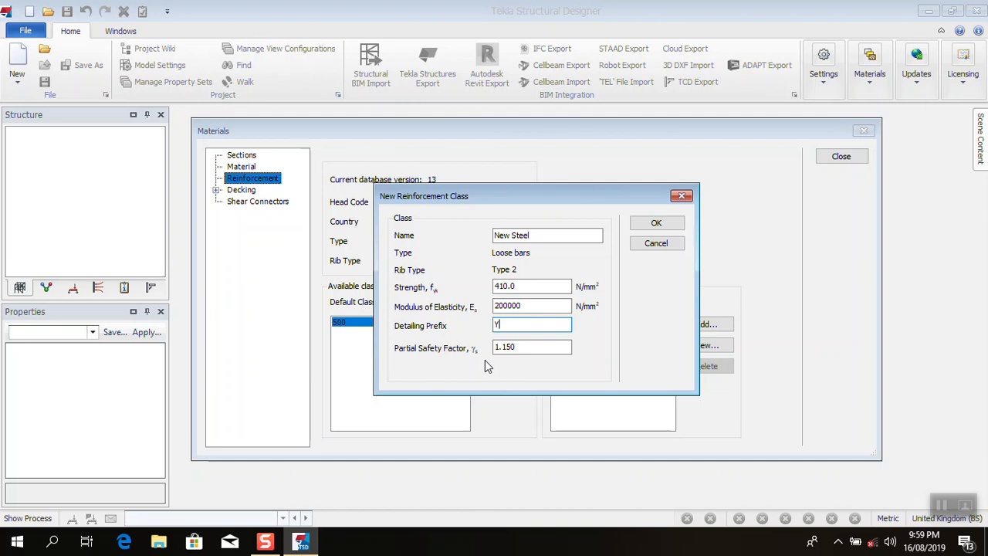
pyautogui.click(514, 349)
# - Name the new reinforcement class 410 and add it to the available classes
pyautogui.click(557, 236)
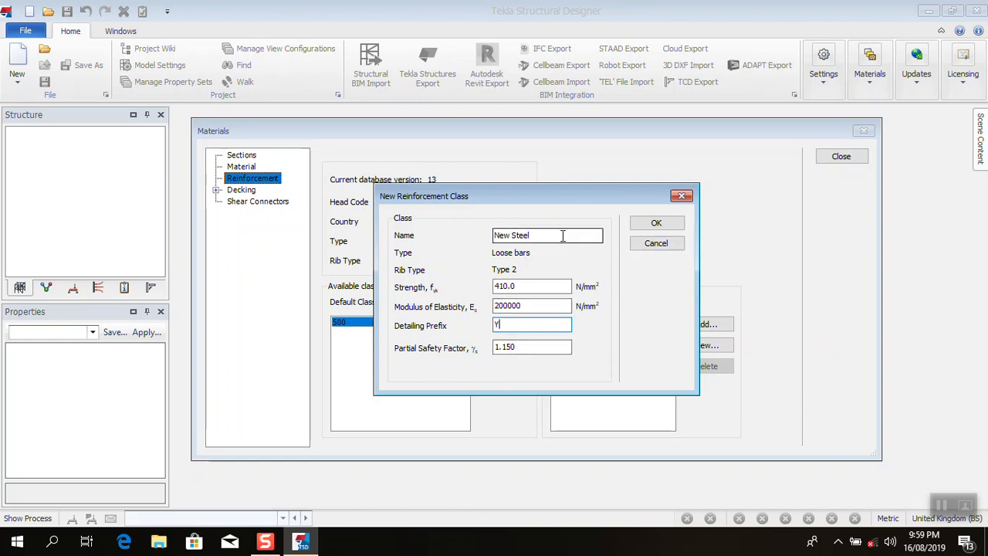
pyautogui.moveTo(538, 236); pyautogui.dragTo(488, 243)
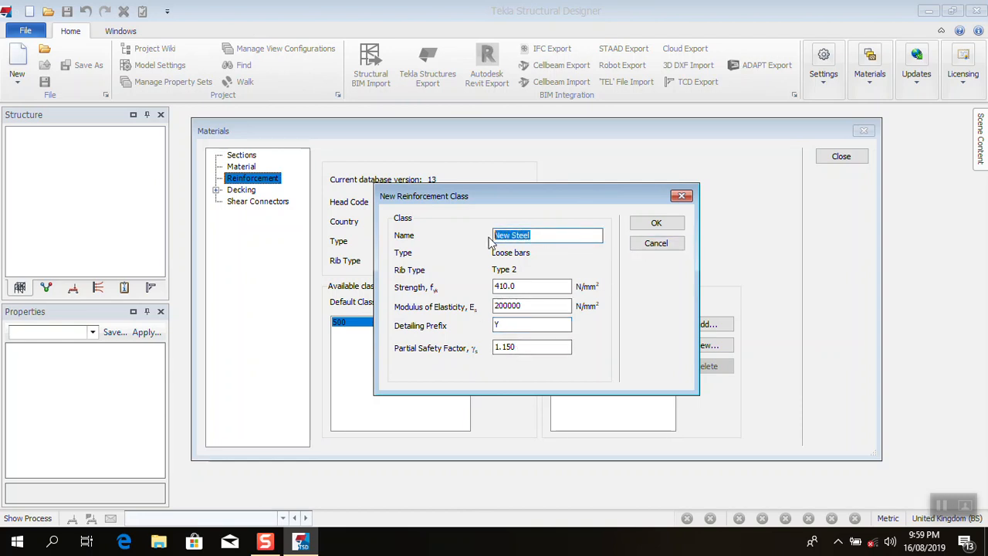
pyautogui.write('410')
pyautogui.click(648, 224)
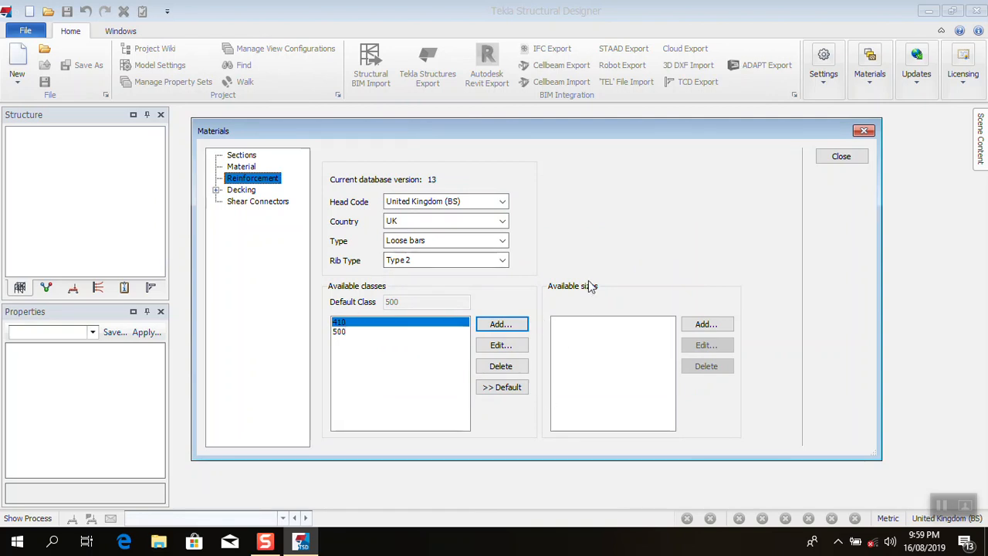
# - Compare the bar sizes available for classes 500 and 410, and examine the properties of class 500's size 8 bar
pyautogui.click(342, 333)
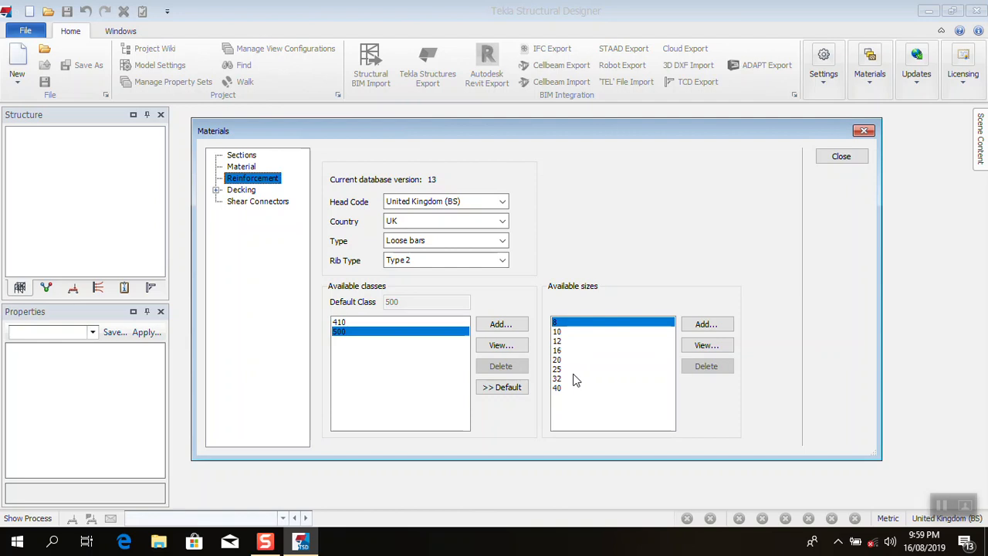
pyautogui.click(340, 324)
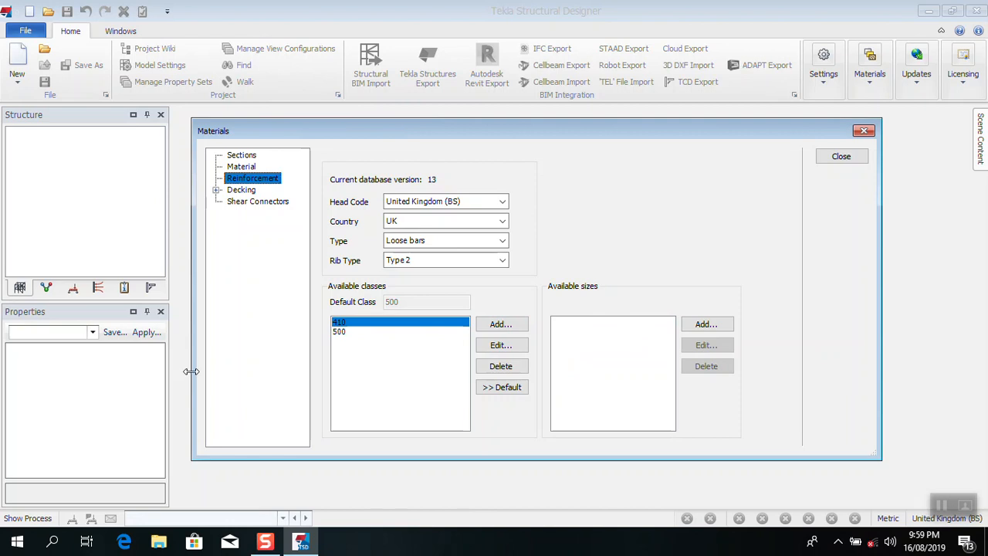
pyautogui.click(342, 333)
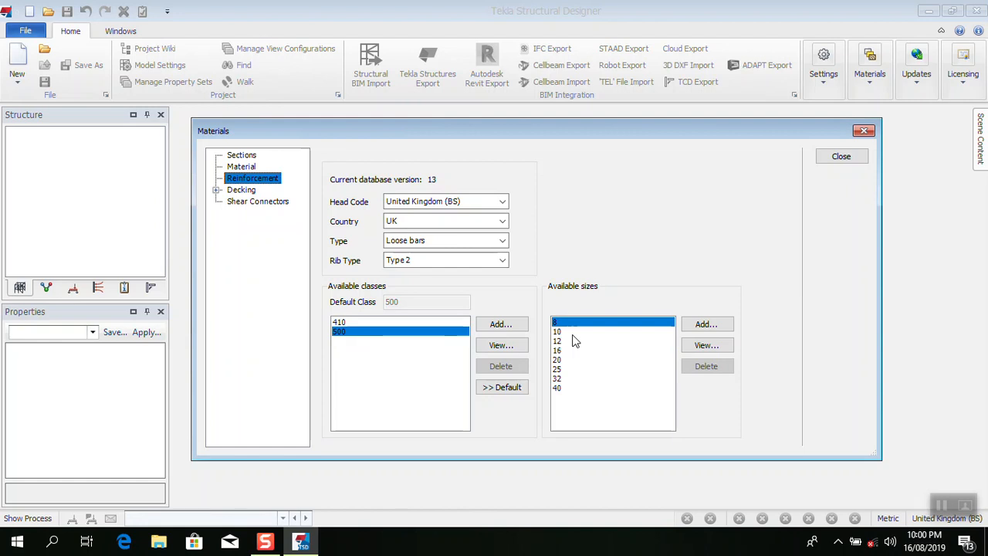
pyautogui.click(702, 346)
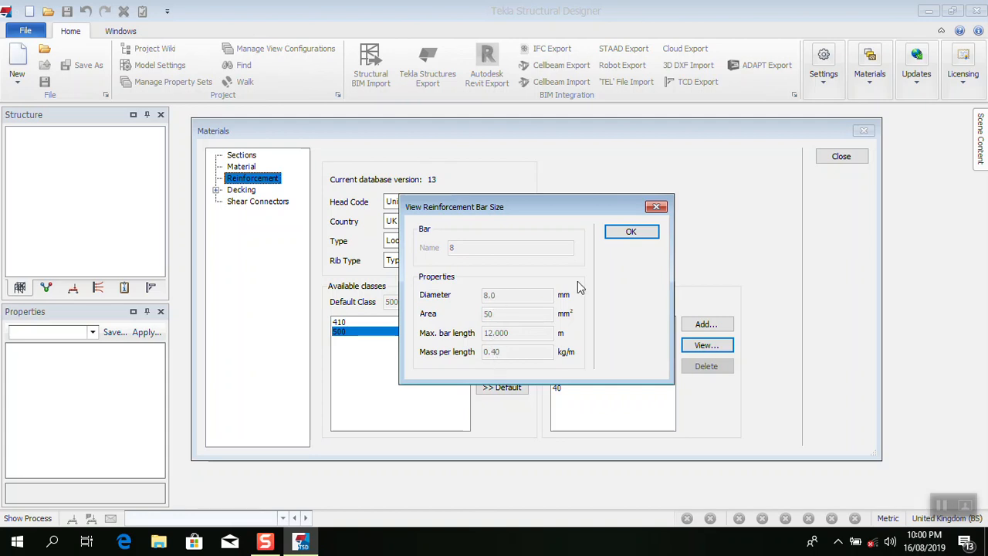
pyautogui.click(630, 232)
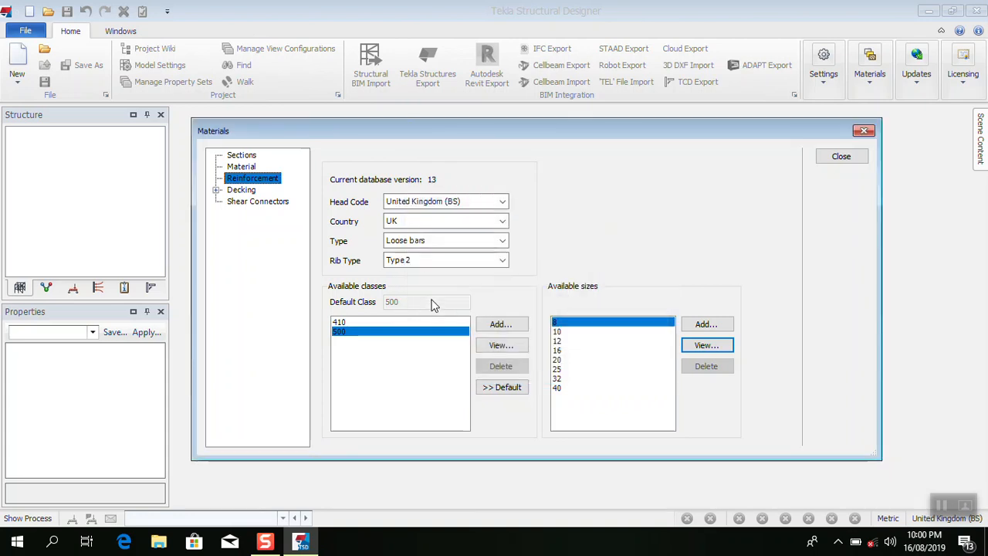
# - Start a new bar size for reinforcement class 410, named 8, with a diameter of 8 mm
pyautogui.click(340, 323)
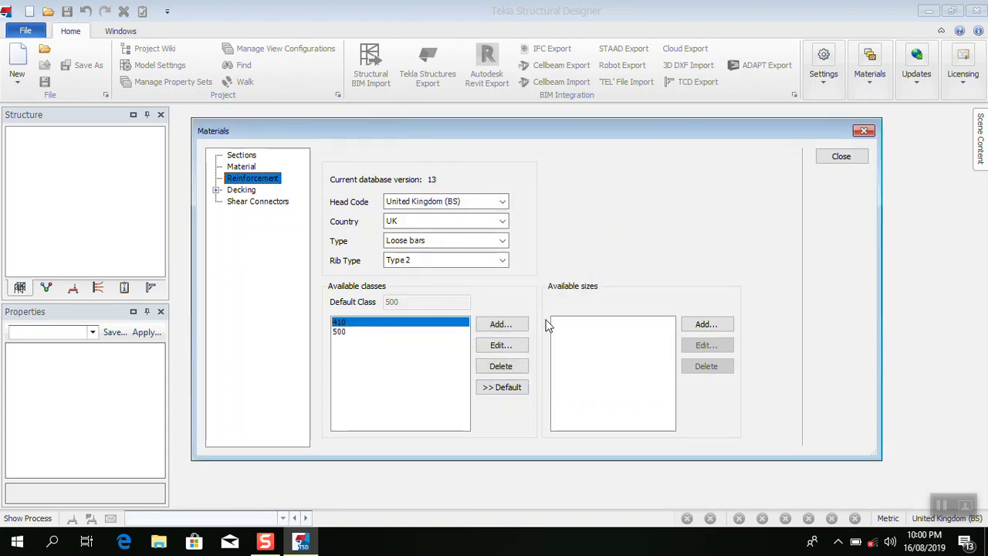
pyautogui.click(481, 328)
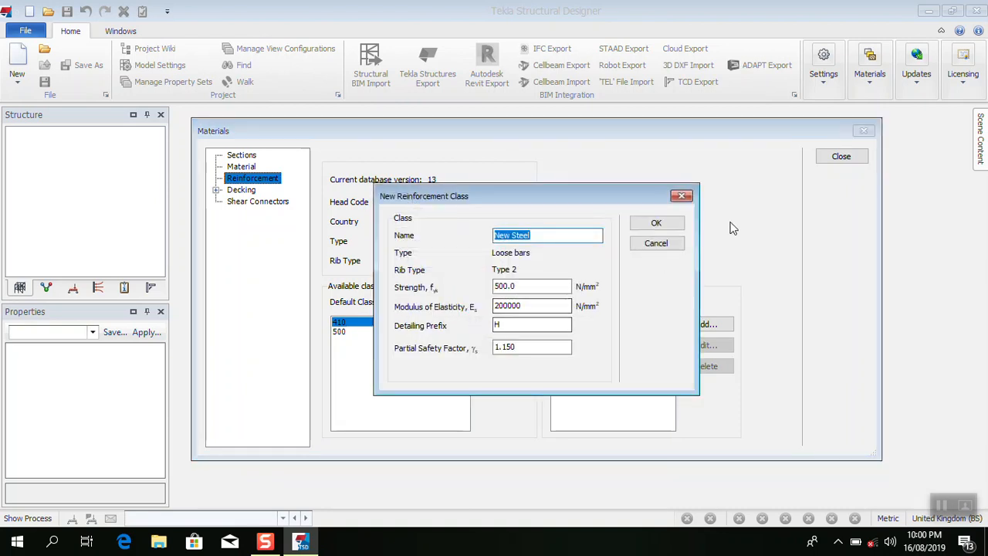
pyautogui.click(683, 199)
pyautogui.click(702, 325)
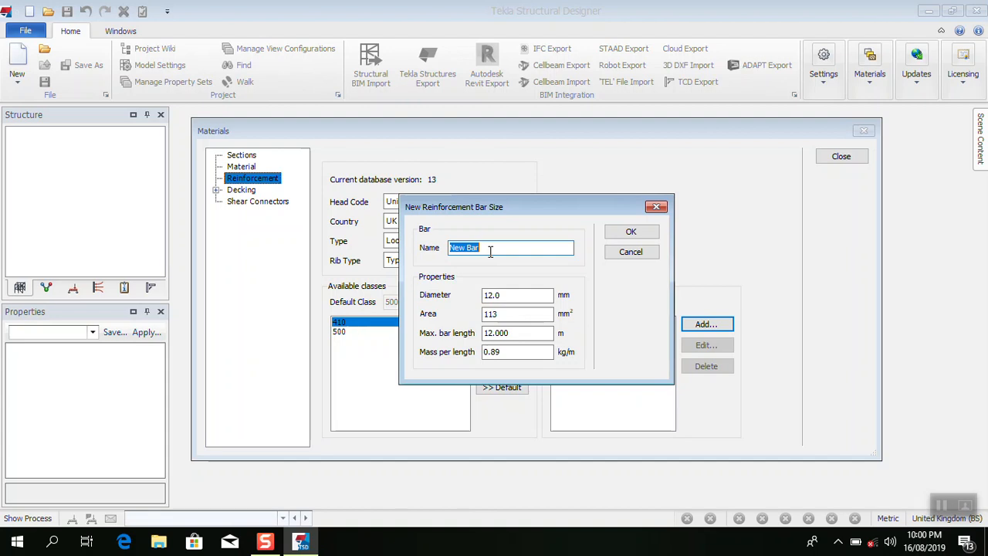
pyautogui.write('8')
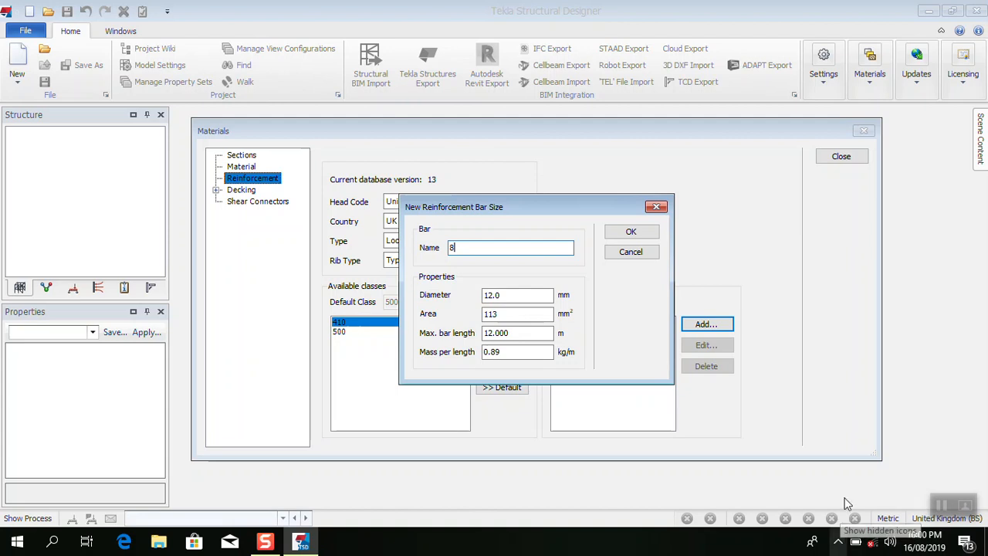
pyautogui.click(523, 295)
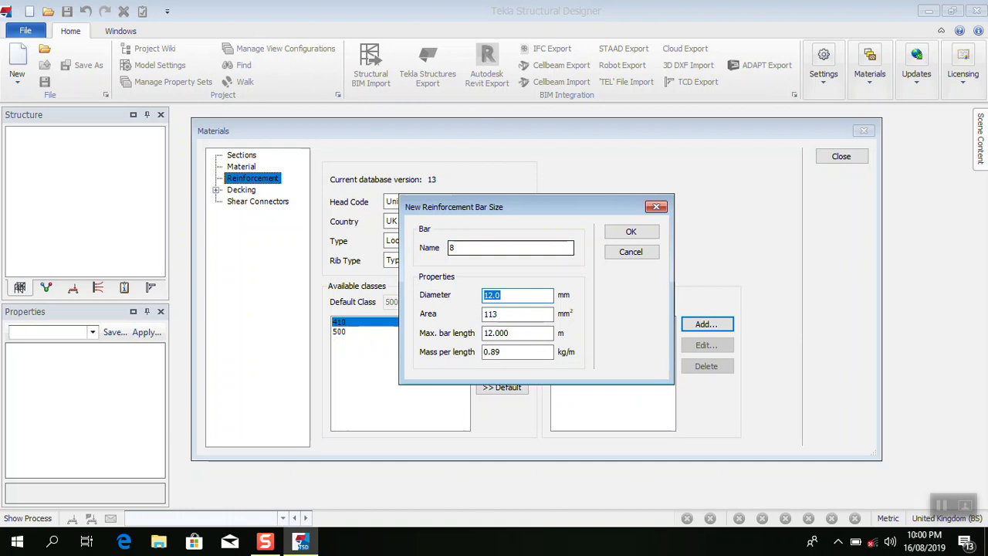
pyautogui.write('8')
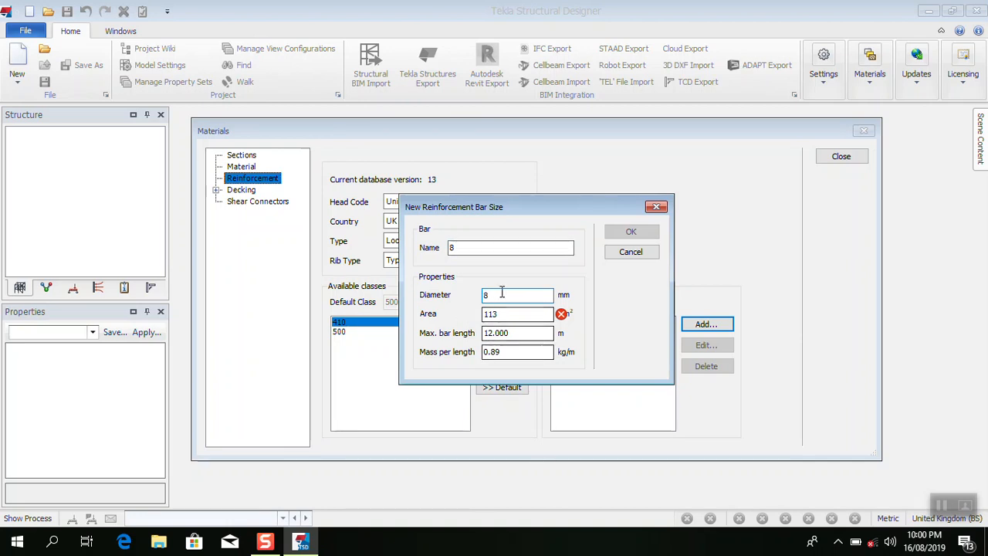
# - Set the size 8 bar's area to 50 mm² and its maximum bar length to 11.5 m
pyautogui.click(507, 315)
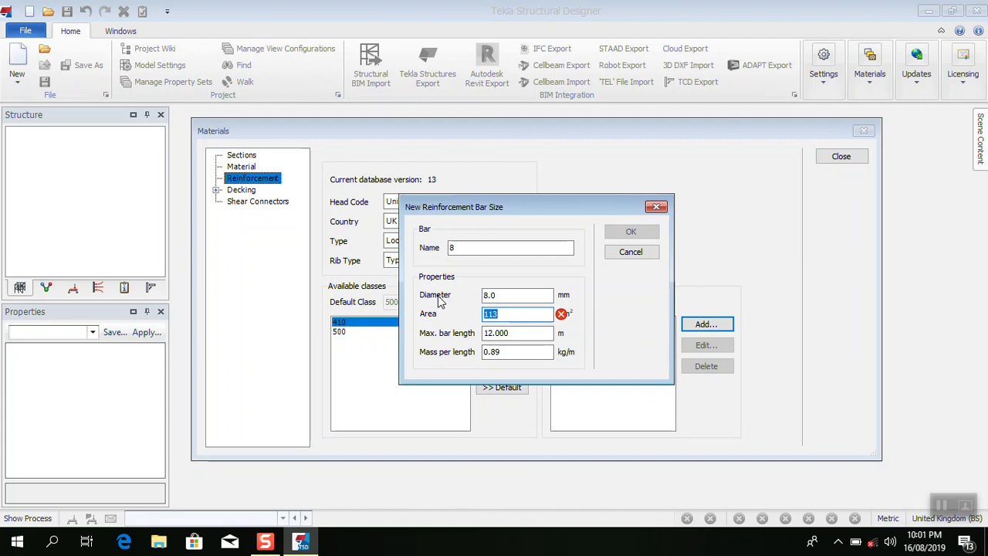
pyautogui.write('50')
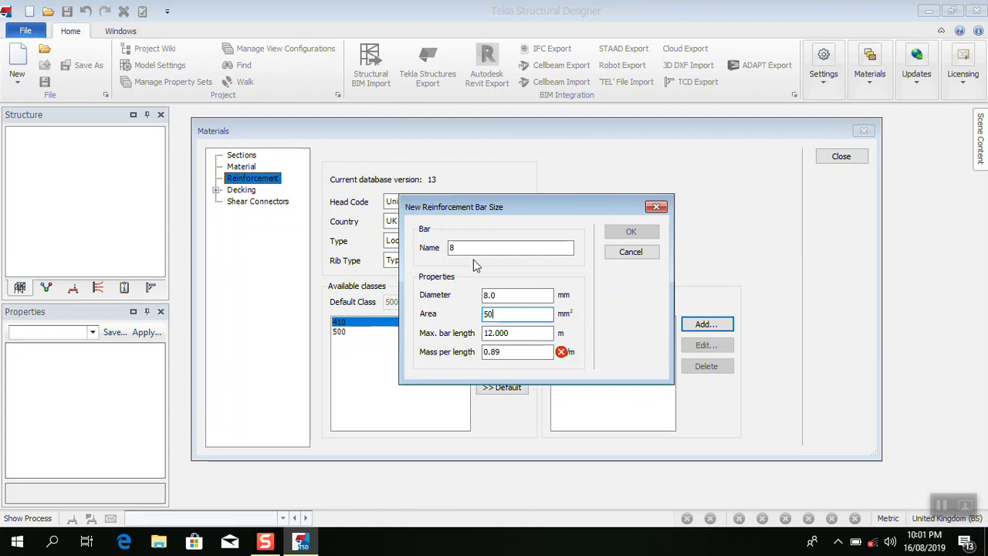
pyautogui.click(520, 332)
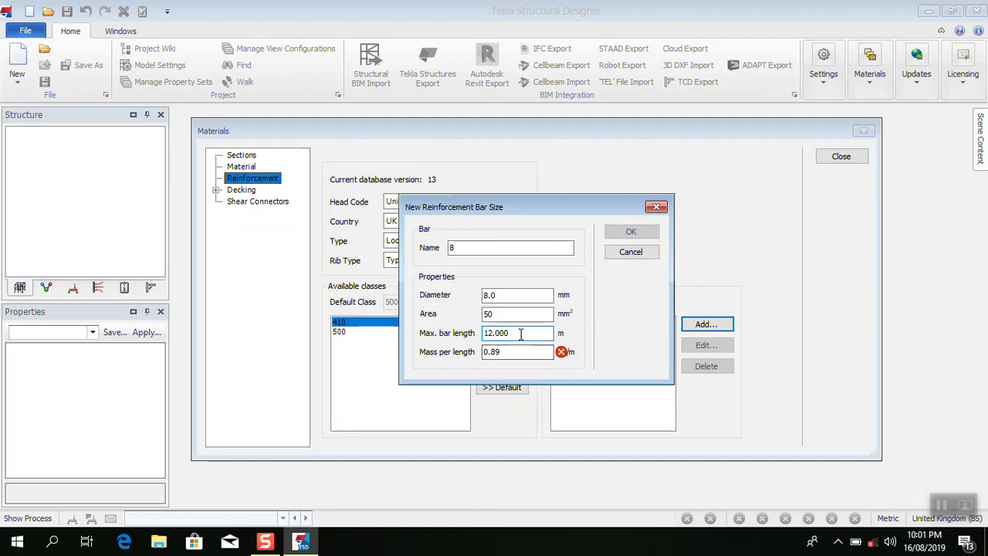
pyautogui.moveTo(521, 334); pyautogui.dragTo(466, 340)
pyautogui.write('11.5')
# - Set the size 8 bar's mass per length to 0.40 kg/m and add the bar to class 410
pyautogui.click(487, 354)
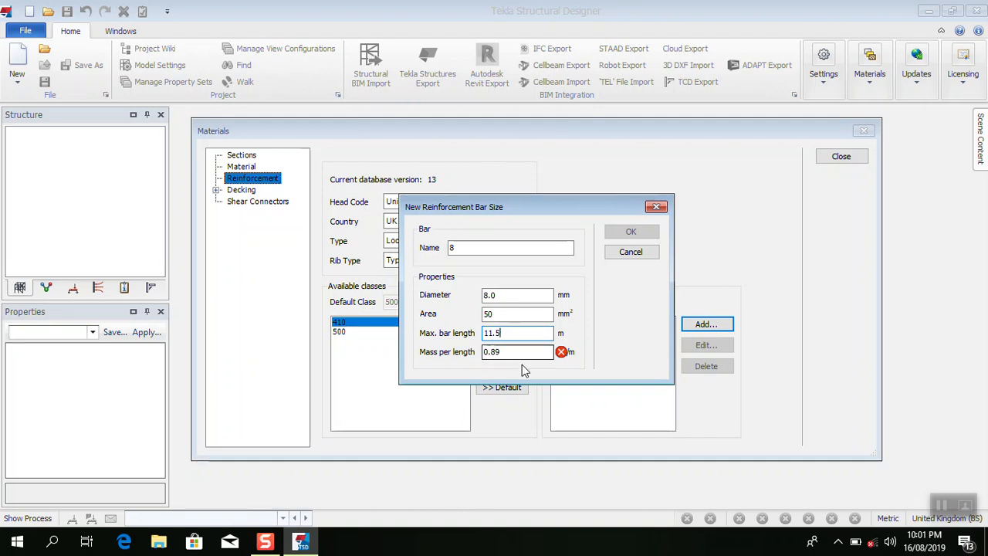
pyautogui.click(506, 351)
pyautogui.doubleClick(505, 351)
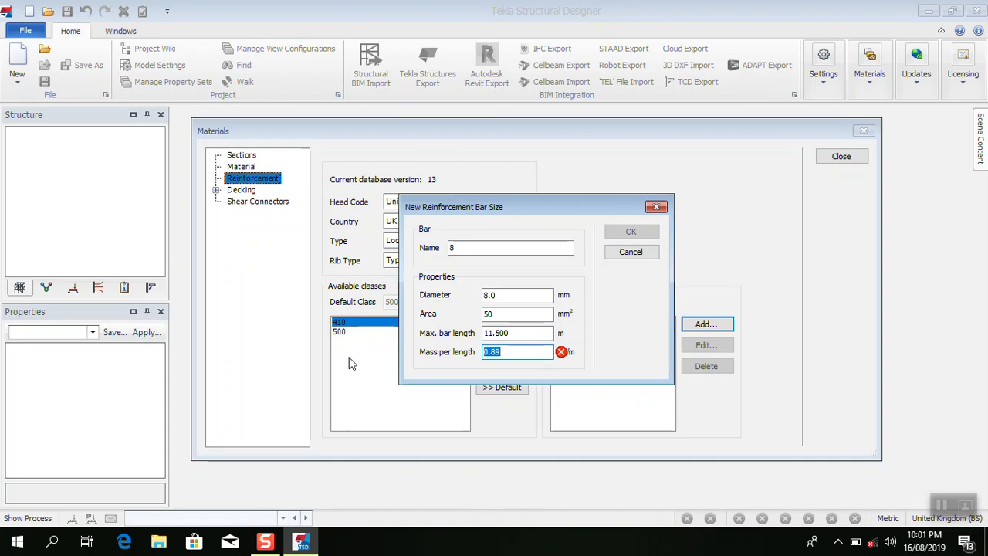
pyautogui.write('0.40')
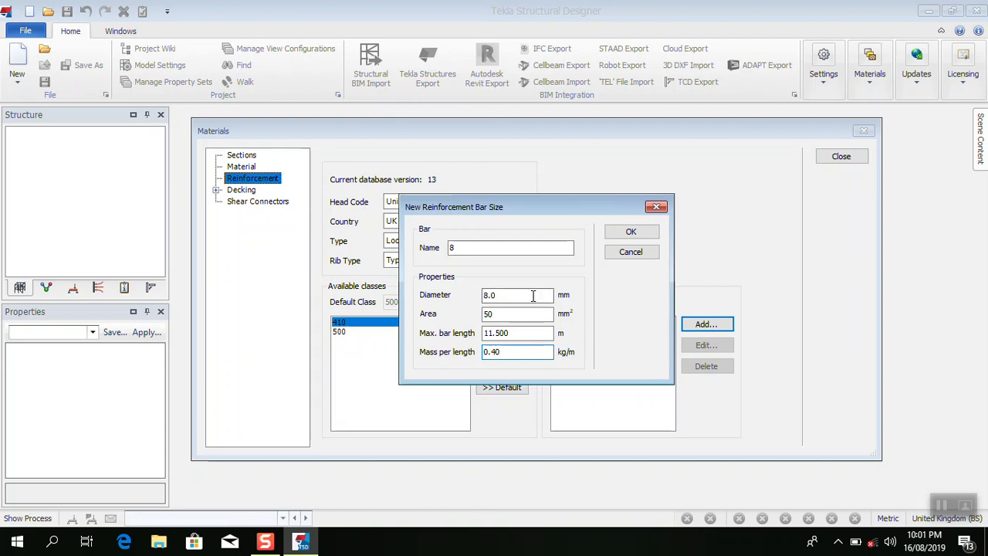
pyautogui.click(632, 234)
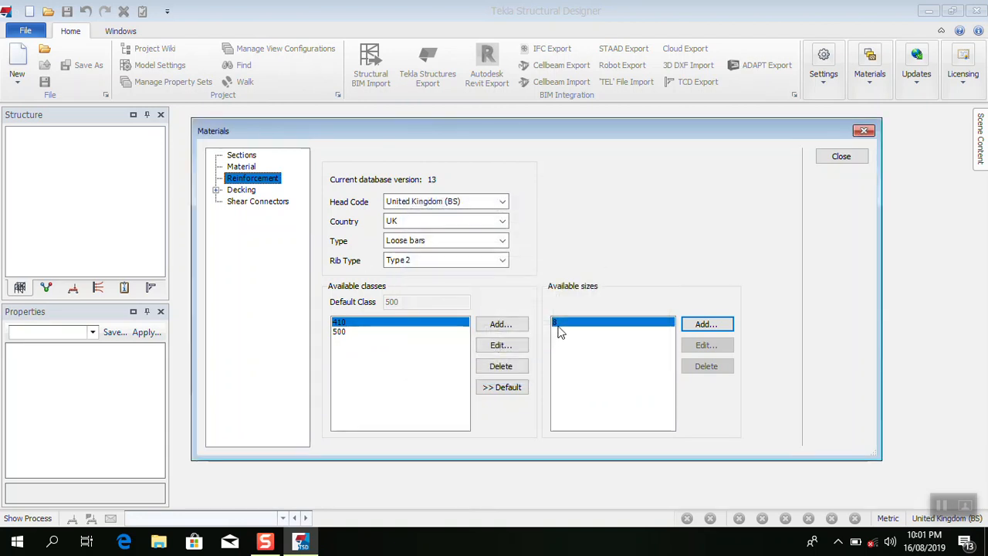
# - Start another bar size for class 410, named 10, with a diameter of 10 mm
pyautogui.click(708, 325)
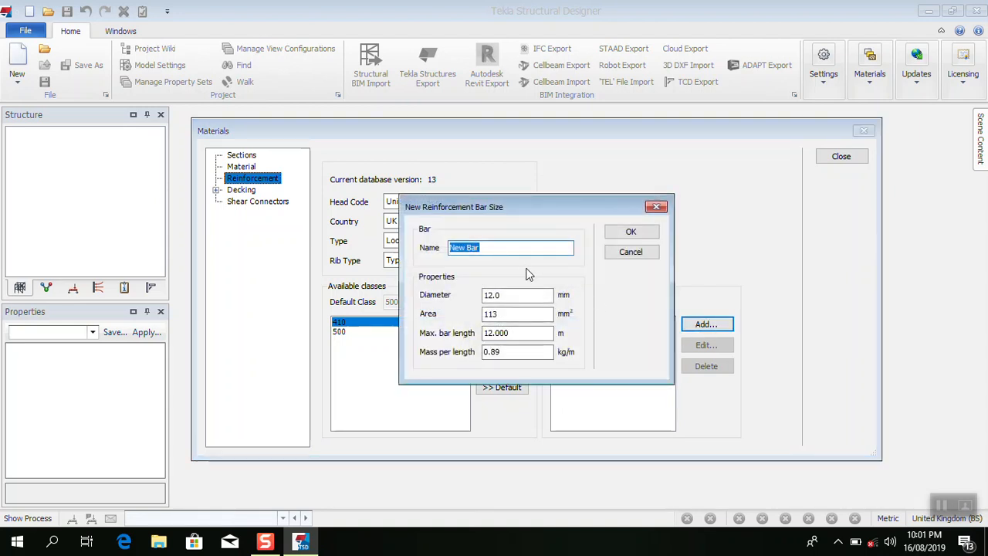
pyautogui.write('10')
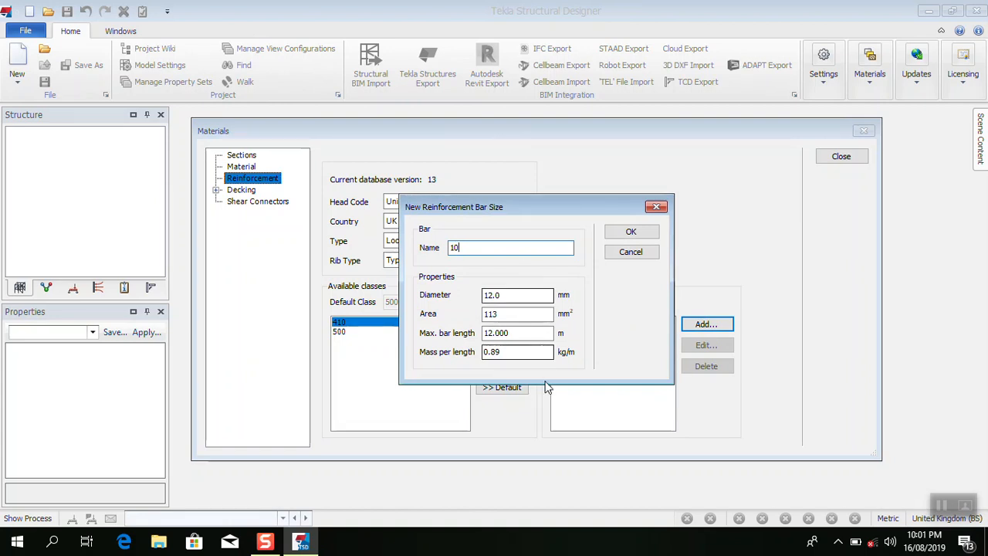
pyautogui.doubleClick(510, 295)
pyautogui.write('10')
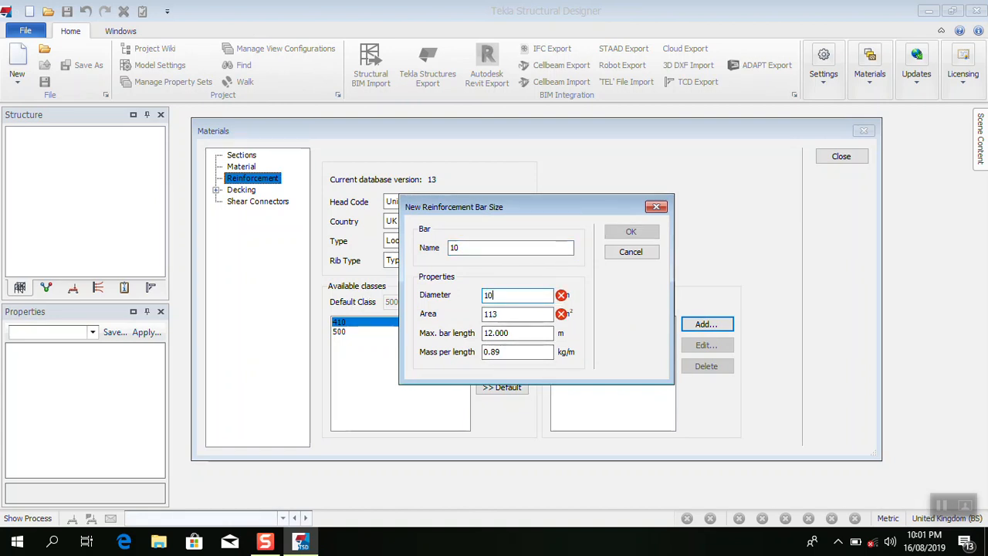
# - Set the size 10 bar's area to 79 mm² and its maximum bar length to 11.5 m
pyautogui.click(502, 316)
pyautogui.doubleClick(502, 316)
pyautogui.write('7')
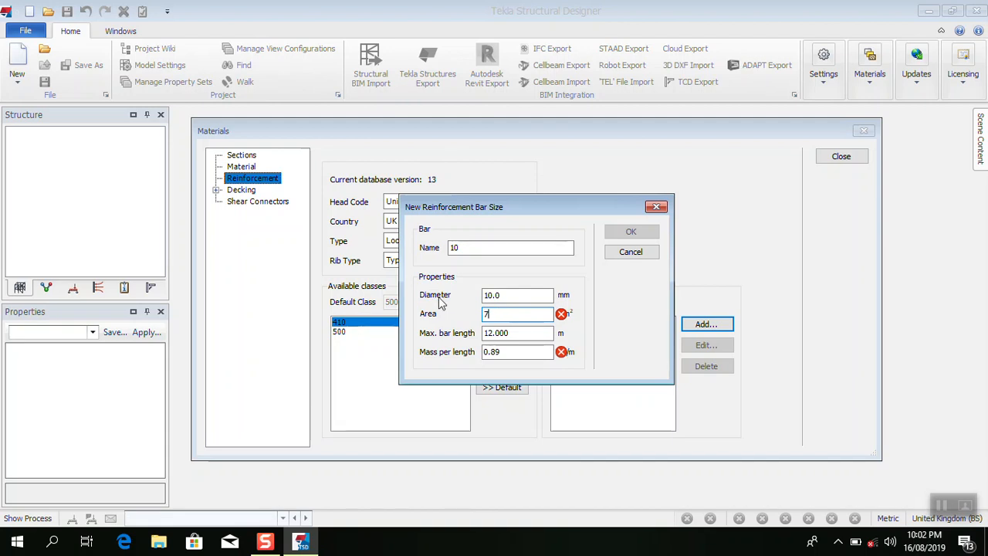
pyautogui.write('9')
pyautogui.press('Tab')
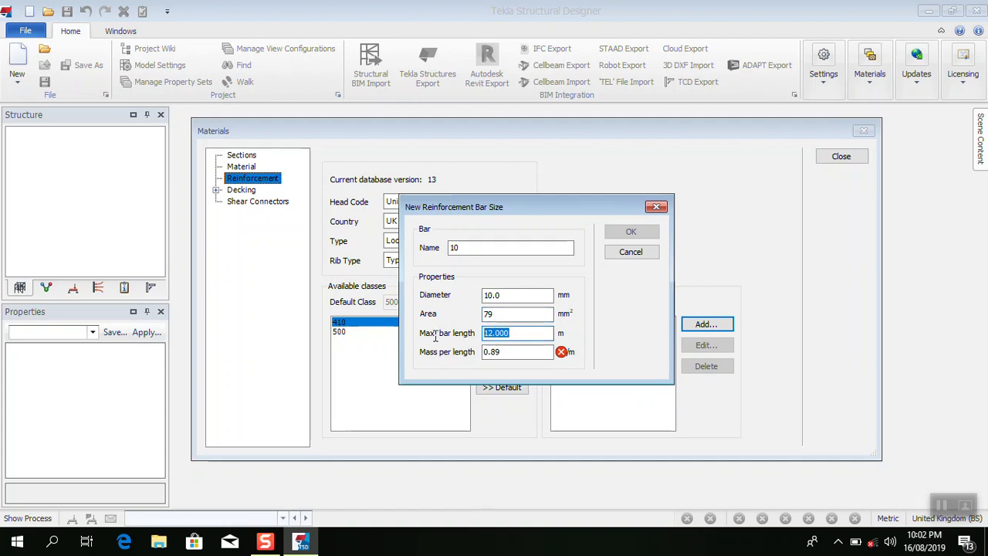
pyautogui.write('11')
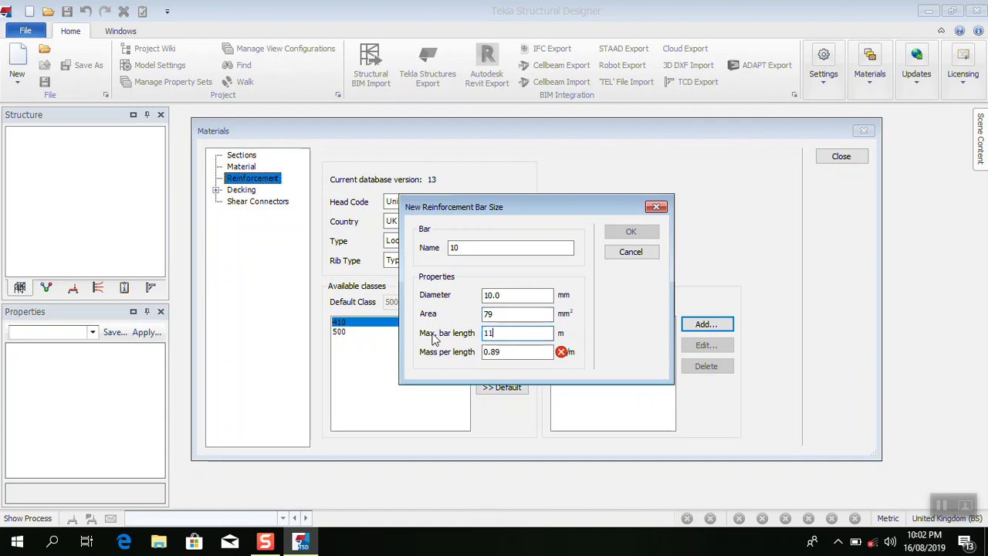
pyautogui.write('.5')
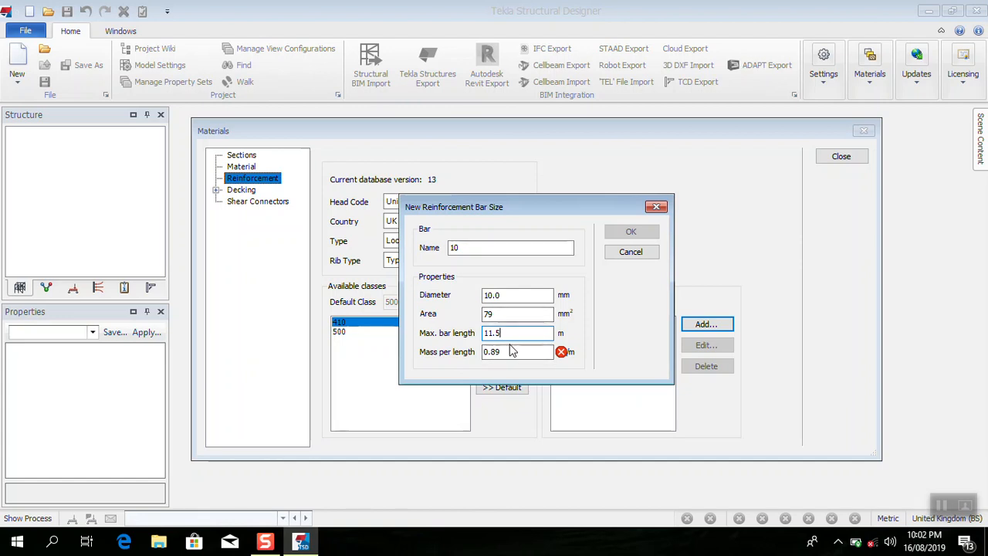
pyautogui.press('XF86MonBrightnessUp')
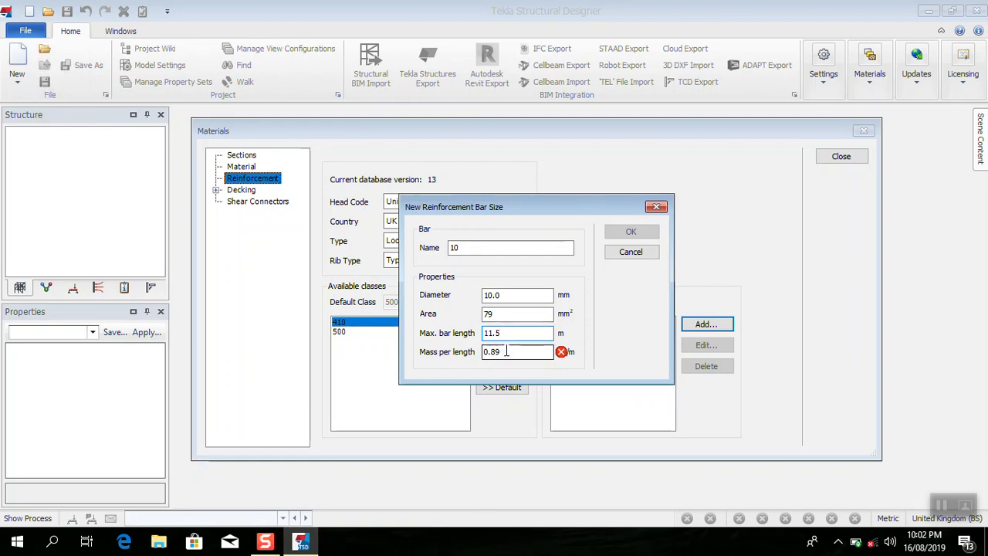
# - Set the size 10 bar's mass per length to 0.62 kg/m and add the bar to class 410
pyautogui.press('Tab')
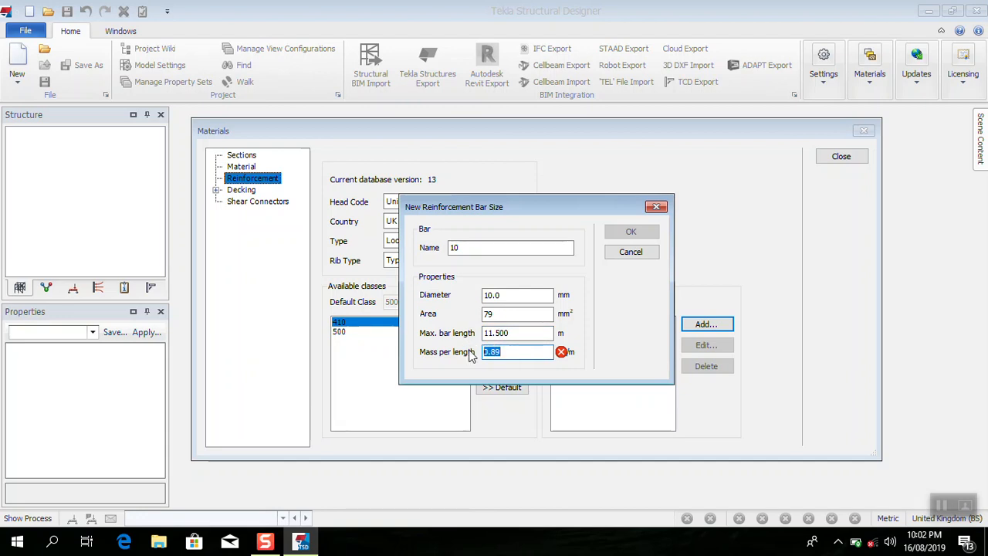
pyautogui.write('0.')
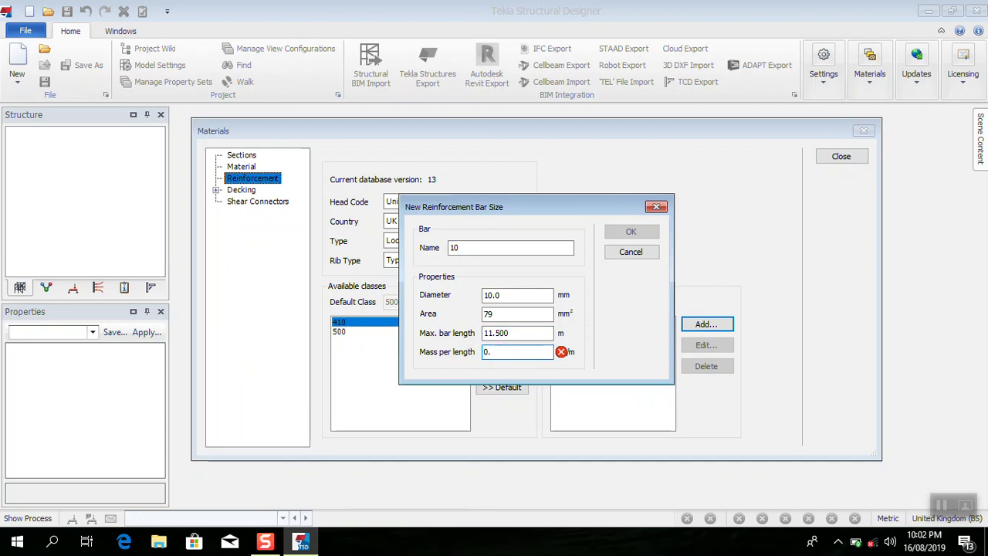
pyautogui.write('62')
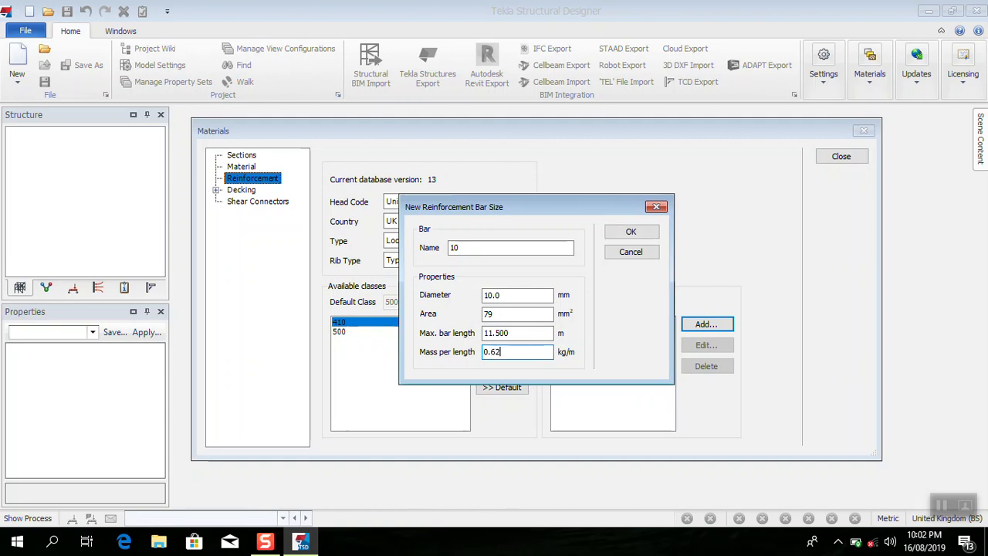
pyautogui.click(627, 232)
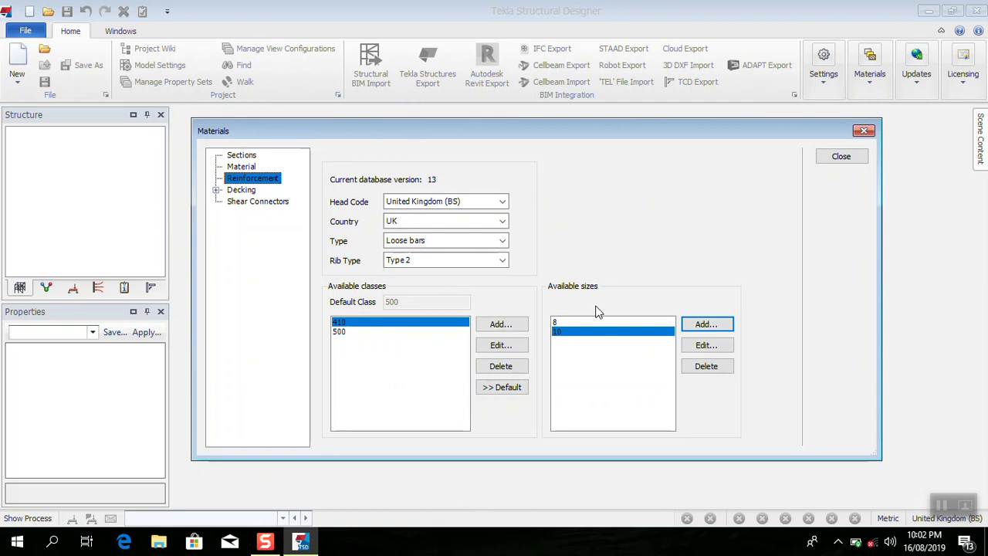
# - Add a bar size named 12 to class 410 with a maximum bar length of 11.5 m, keeping the other default properties
pyautogui.click(695, 325)
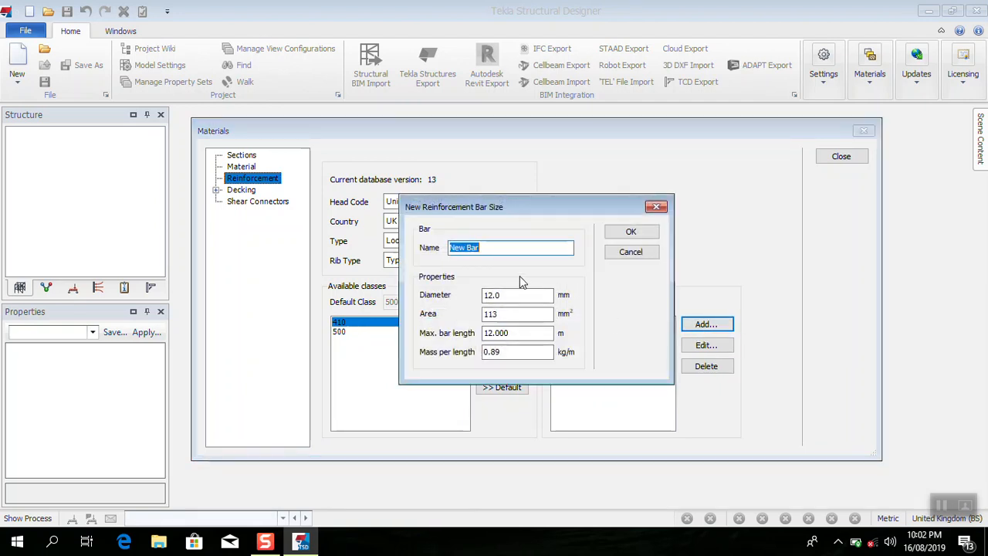
pyautogui.write('12')
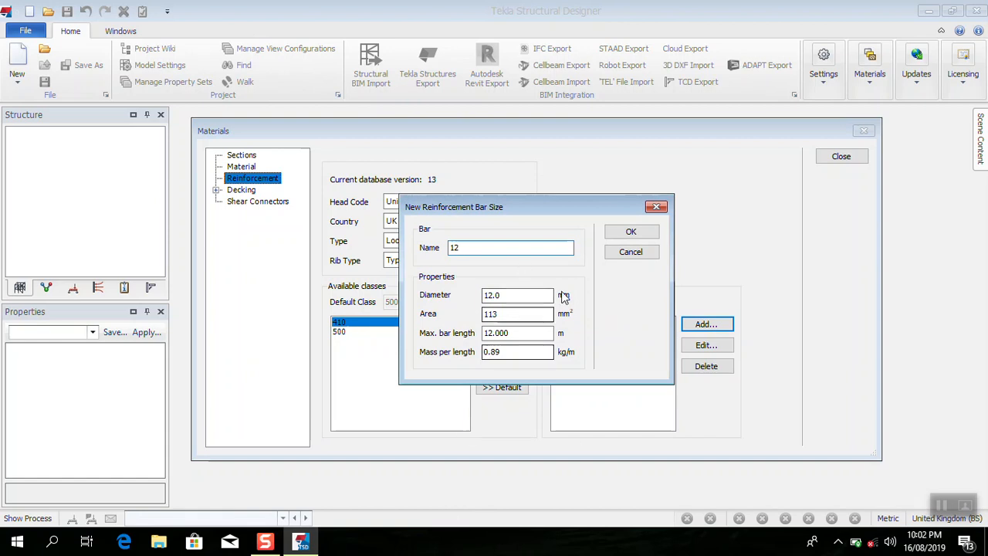
pyautogui.click(505, 316)
pyautogui.doubleClick(519, 333)
pyautogui.write('11.5')
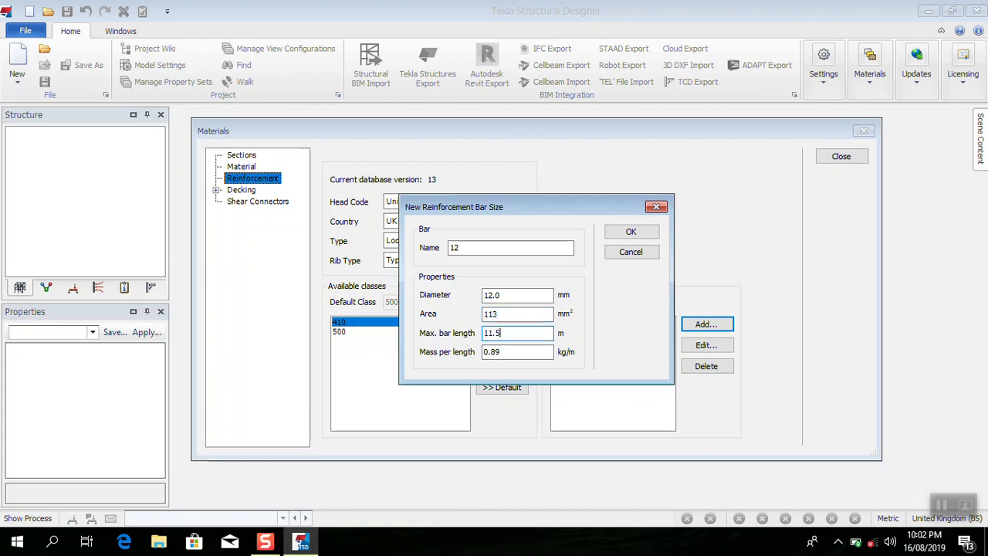
pyautogui.click(618, 230)
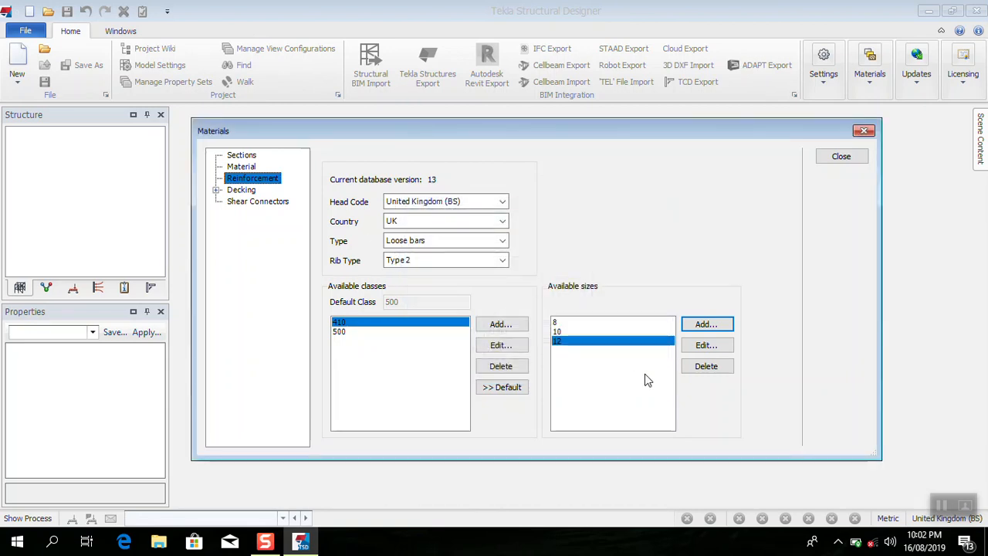
# - Start another bar size for class 410, named 16, with a diameter of 16 mm and an area of 201 mm²
pyautogui.click(707, 324)
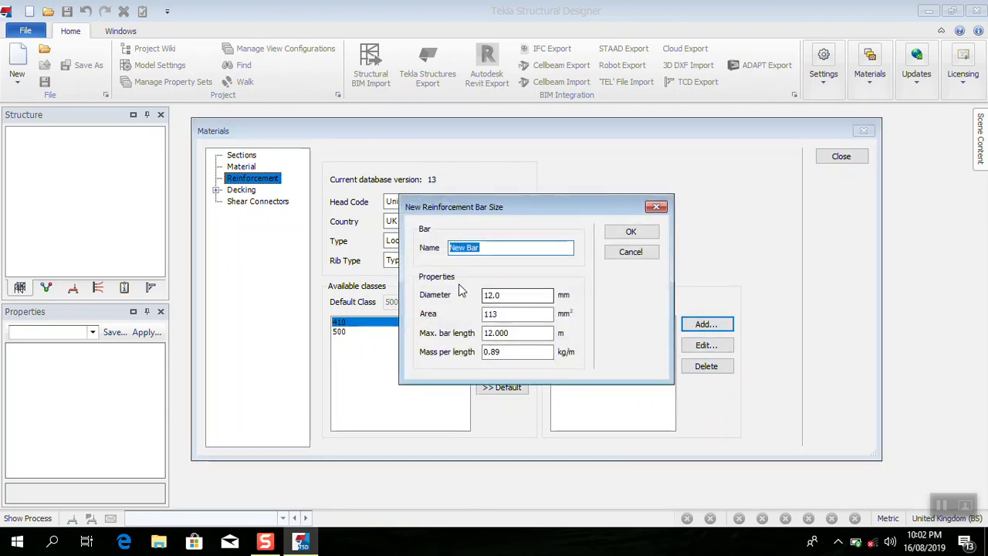
pyautogui.write('16')
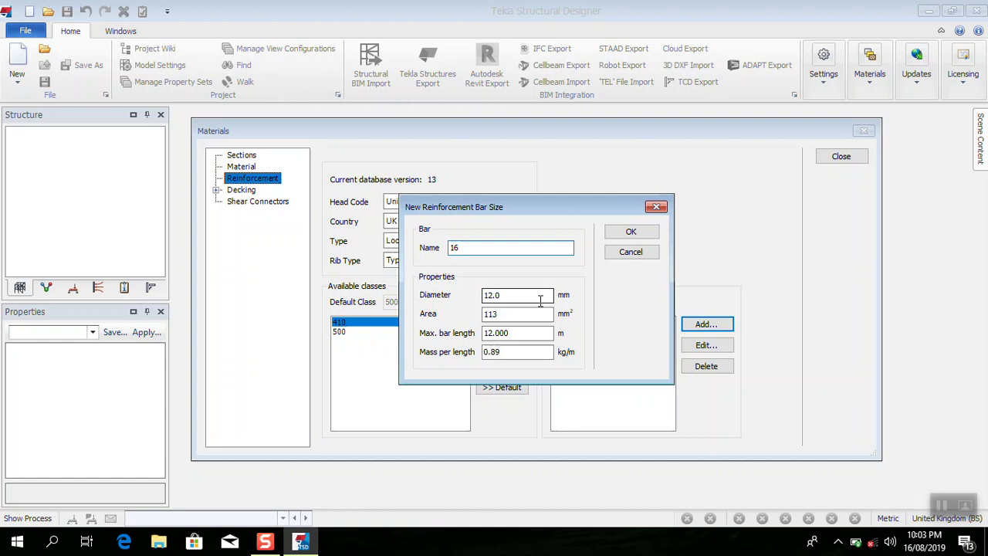
pyautogui.moveTo(539, 298); pyautogui.dragTo(451, 297)
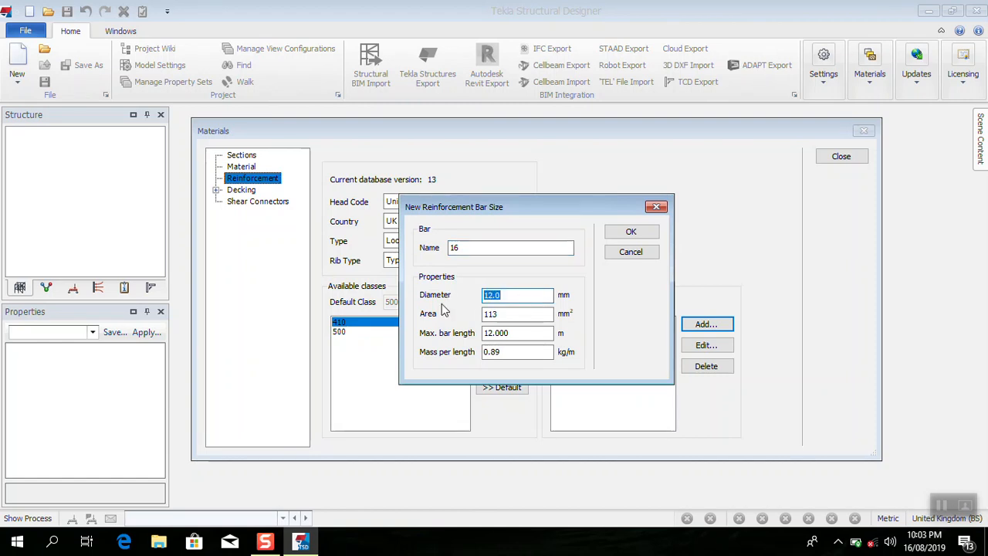
pyautogui.write('16')
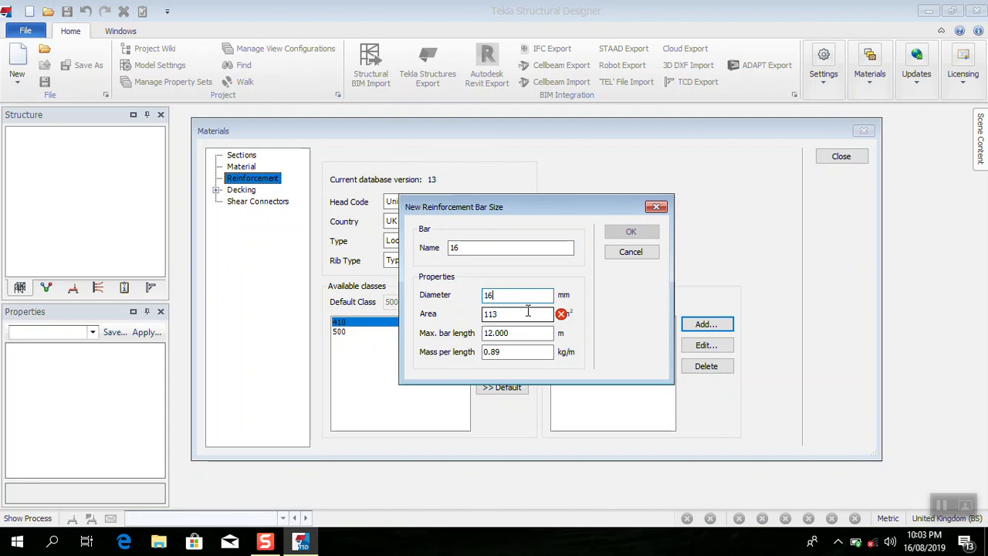
pyautogui.moveTo(521, 311); pyautogui.dragTo(476, 311)
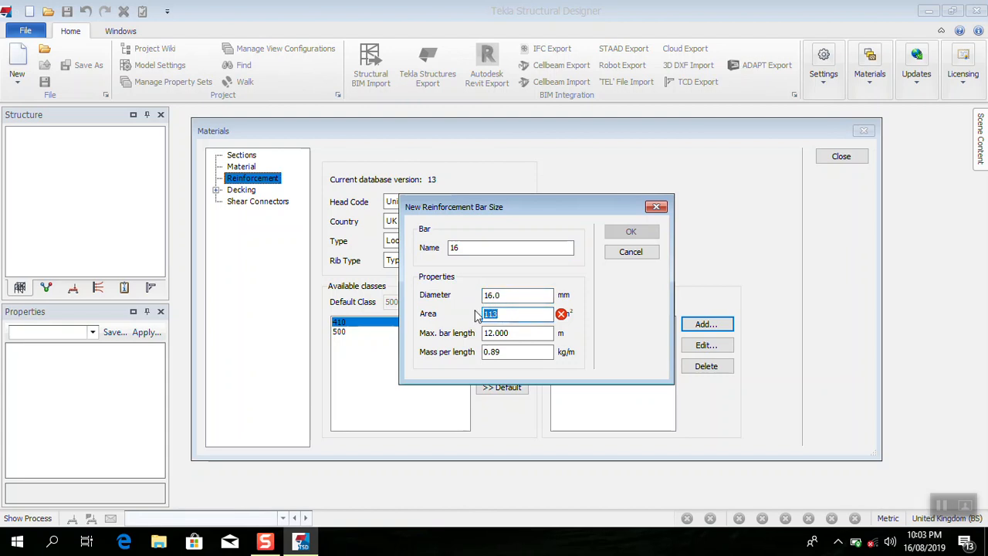
pyautogui.write('201')
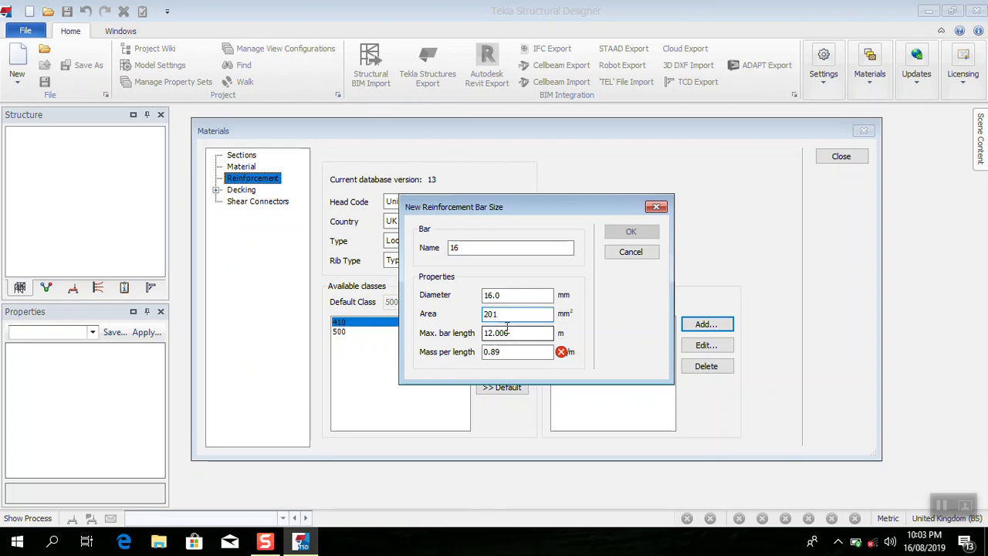
# - Set the size 16 bar's maximum bar length to 11.5 m and mass per length to 1.58 kg/m, and add it to class 410
pyautogui.press('Tab')
pyautogui.write('1')
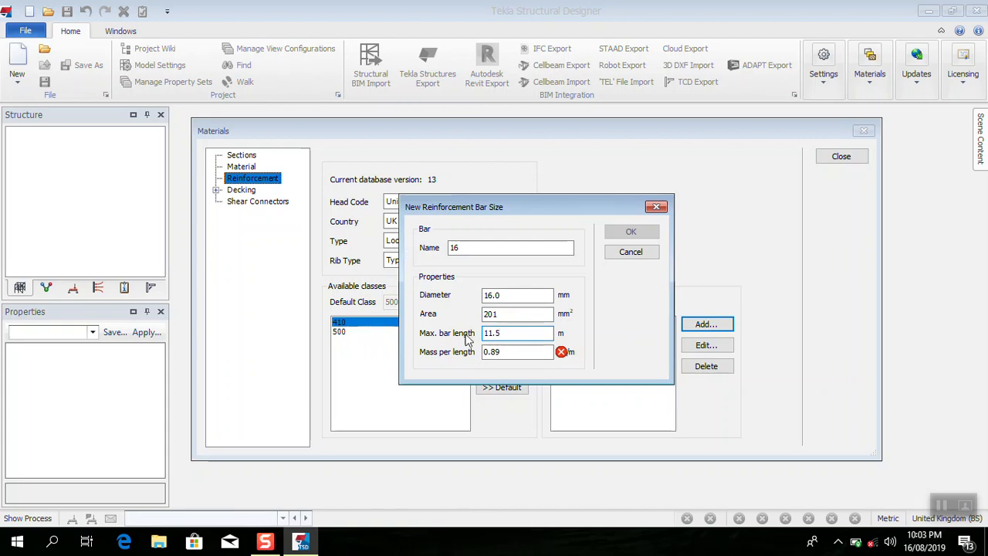
pyautogui.press('Tab')
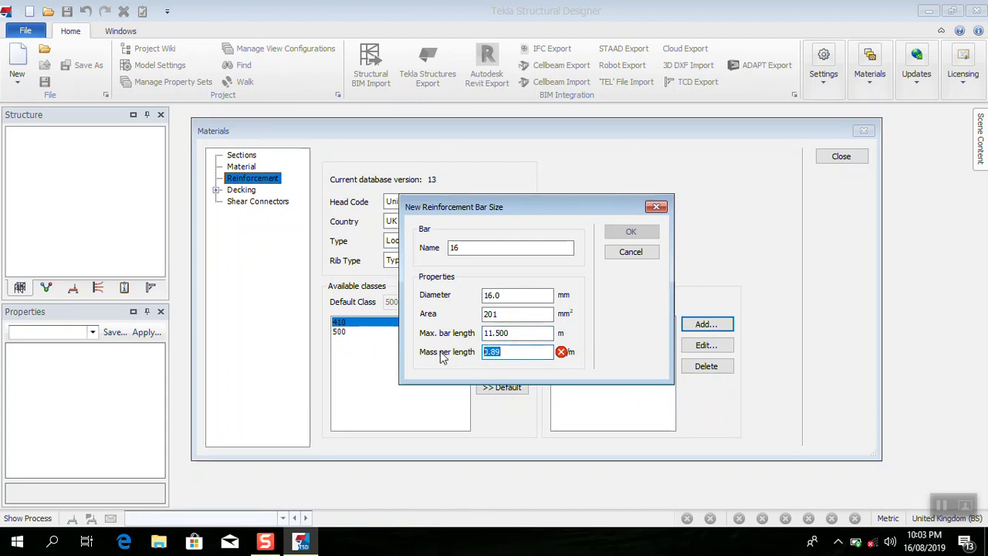
pyautogui.write('1.5')
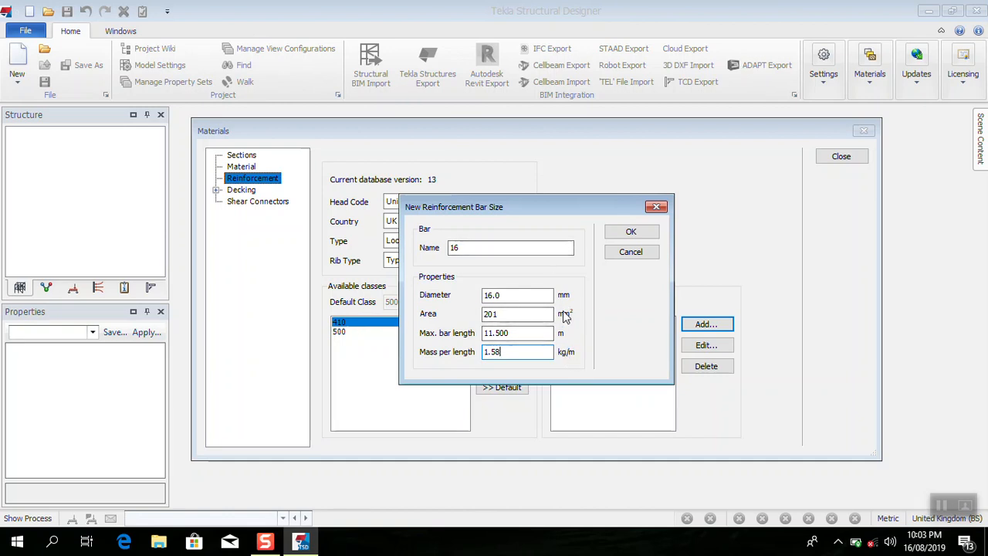
pyautogui.click(627, 232)
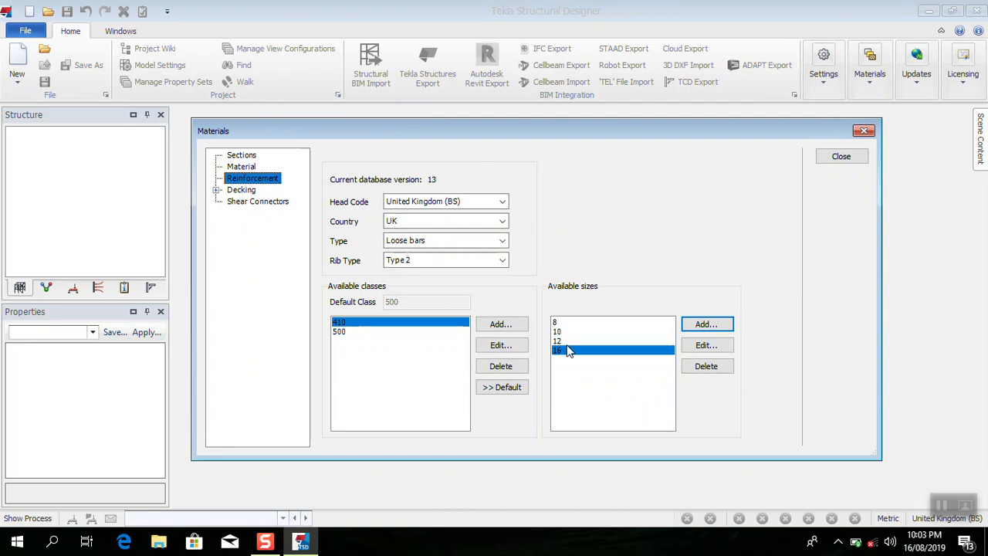
# - Start another bar size for class 410, named 20, with a diameter of 20 mm and an area of 314 mm²
pyautogui.click(704, 326)
pyautogui.write('20')
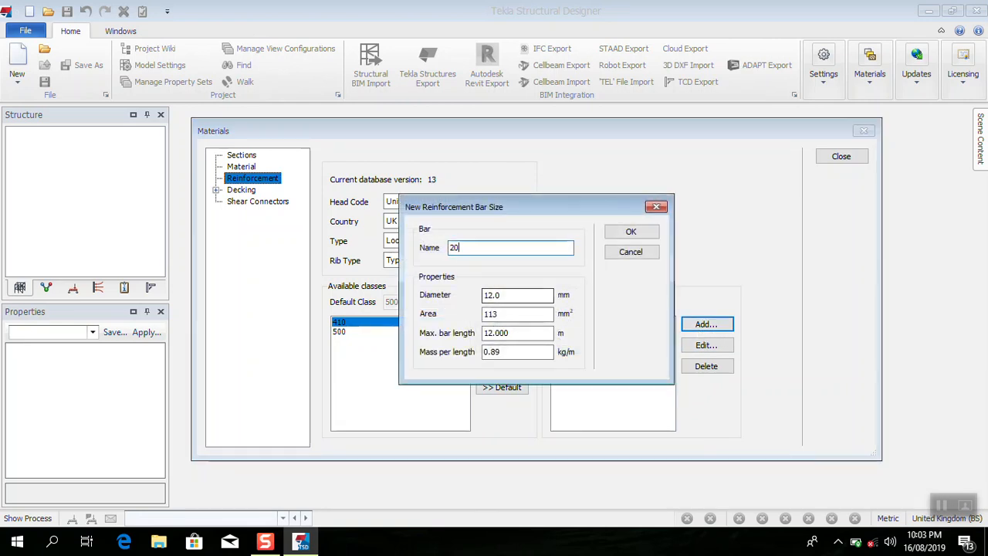
pyautogui.click(541, 296)
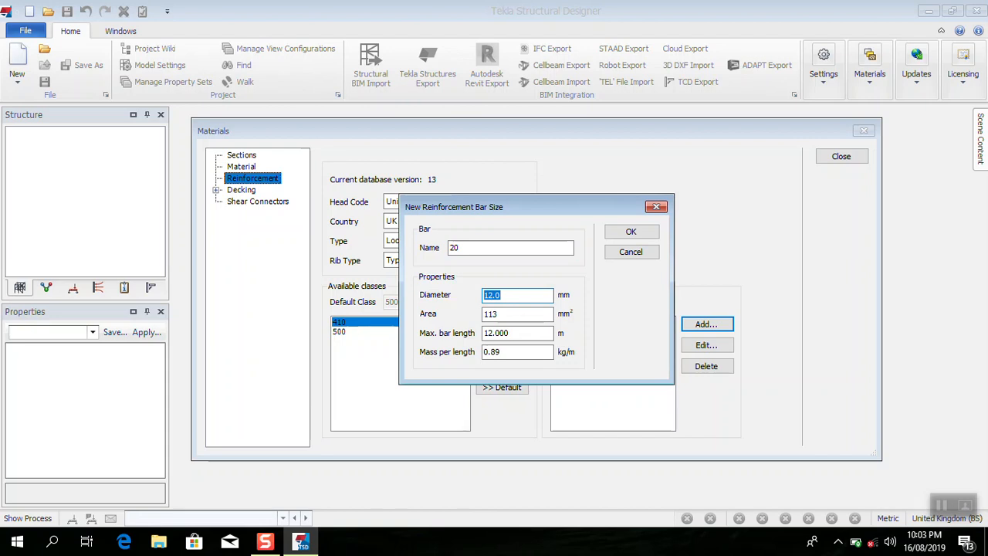
pyautogui.write('20')
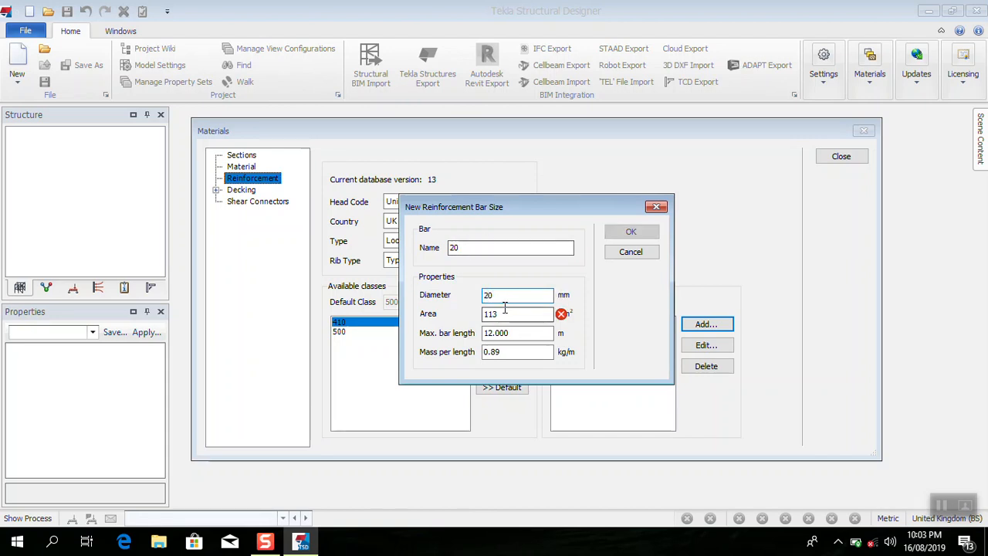
pyautogui.moveTo(503, 314); pyautogui.dragTo(468, 315)
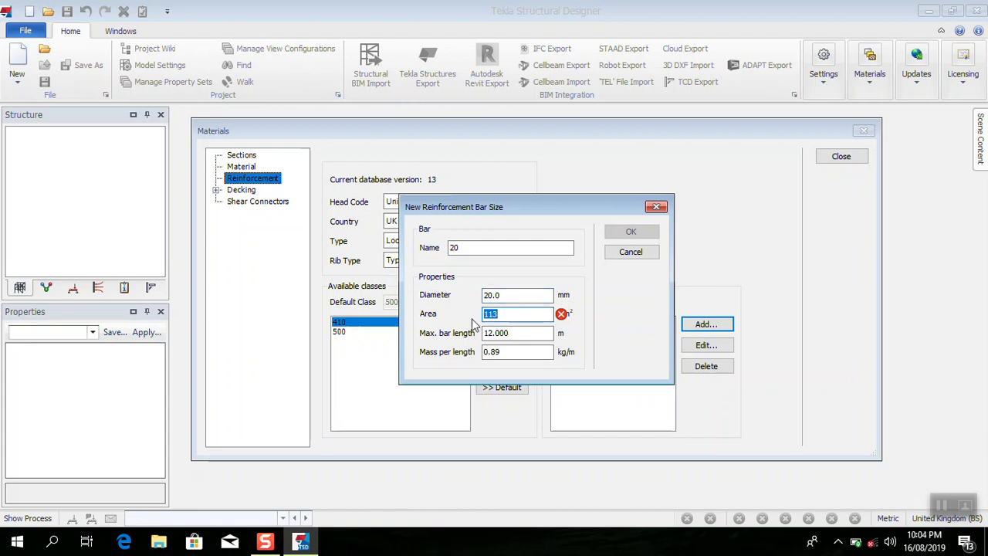
pyautogui.write('314')
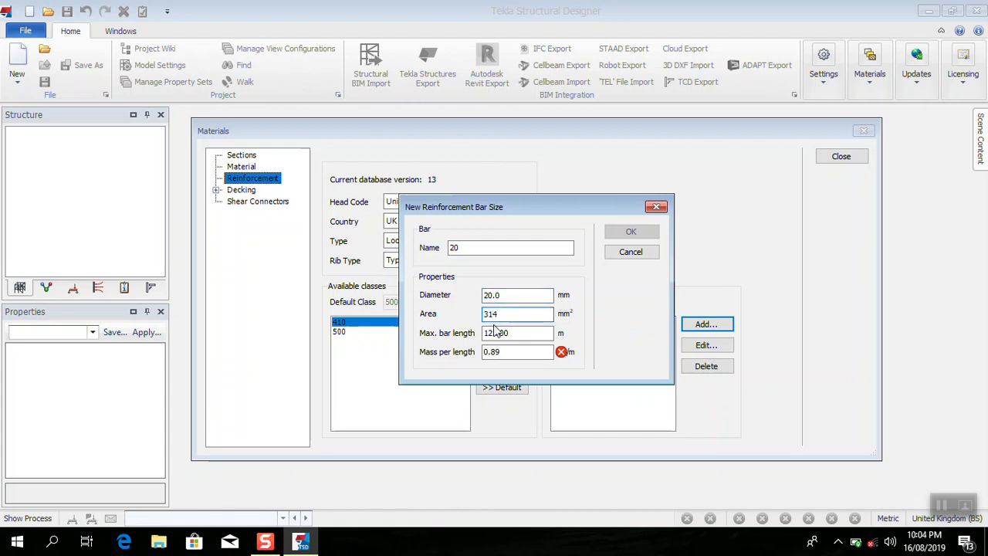
# - Set the size 20 bar's maximum bar length to 11.5 m and mass per length to 2.47 kg/m, and add it to class 410
pyautogui.moveTo(515, 330); pyautogui.dragTo(448, 333)
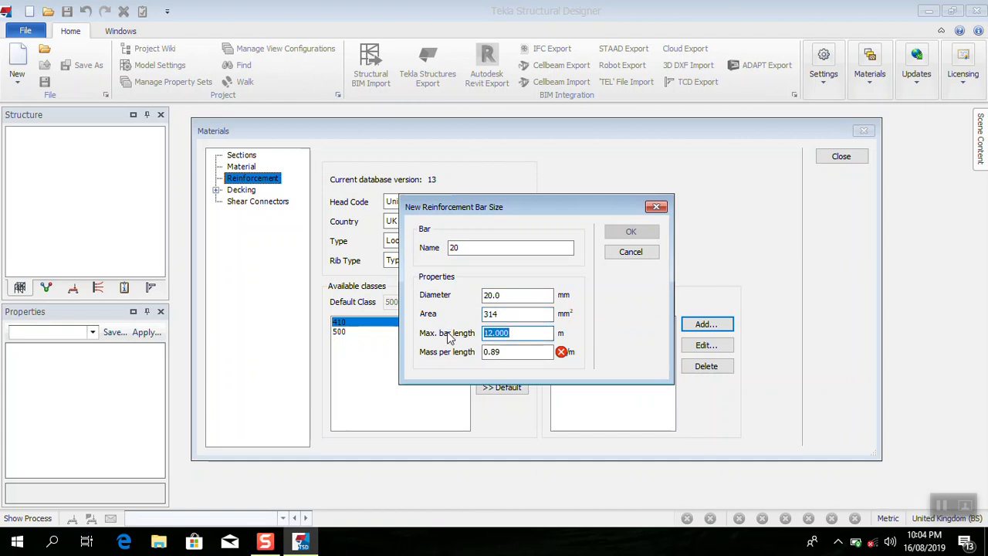
pyautogui.write('11.5')
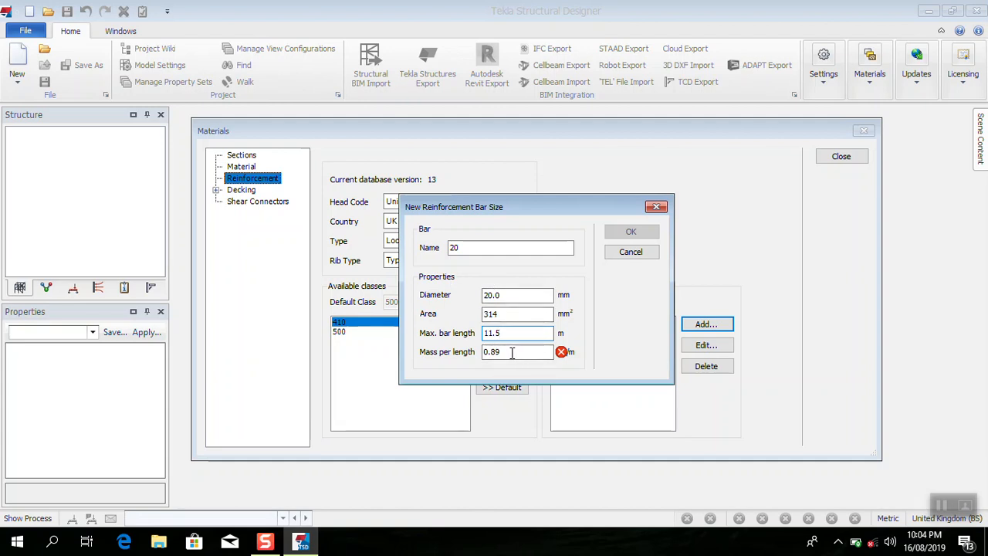
pyautogui.click(512, 353)
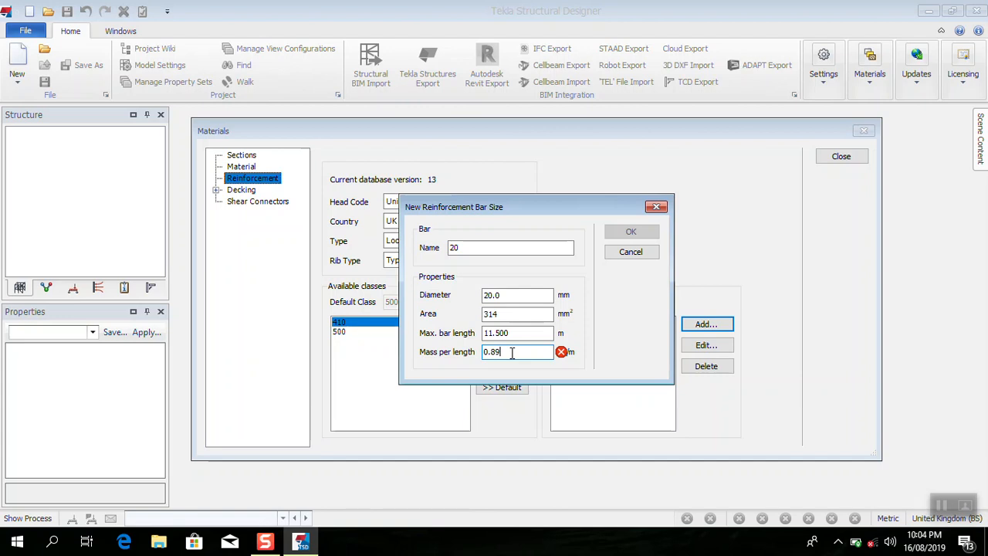
pyautogui.doubleClick(512, 352)
pyautogui.write('2.')
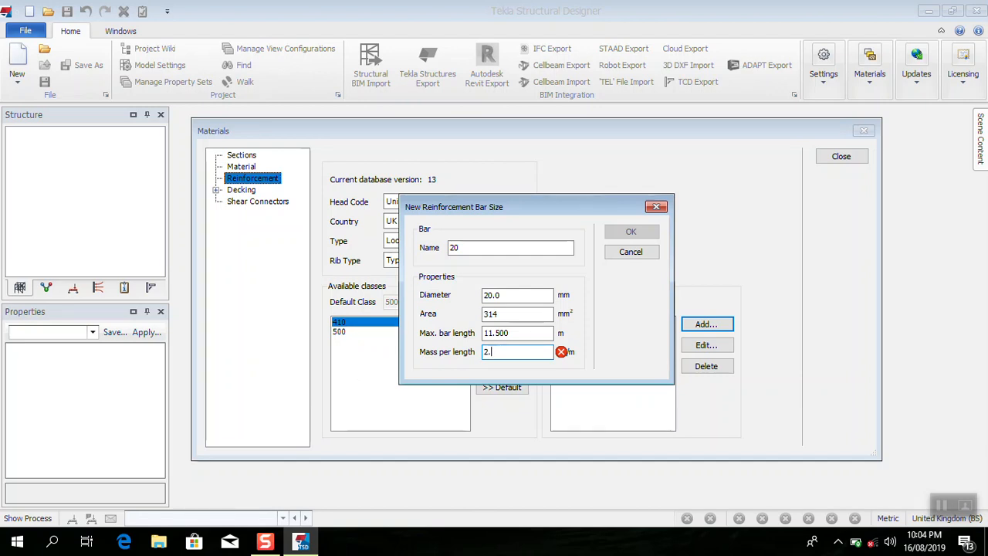
pyautogui.write('47')
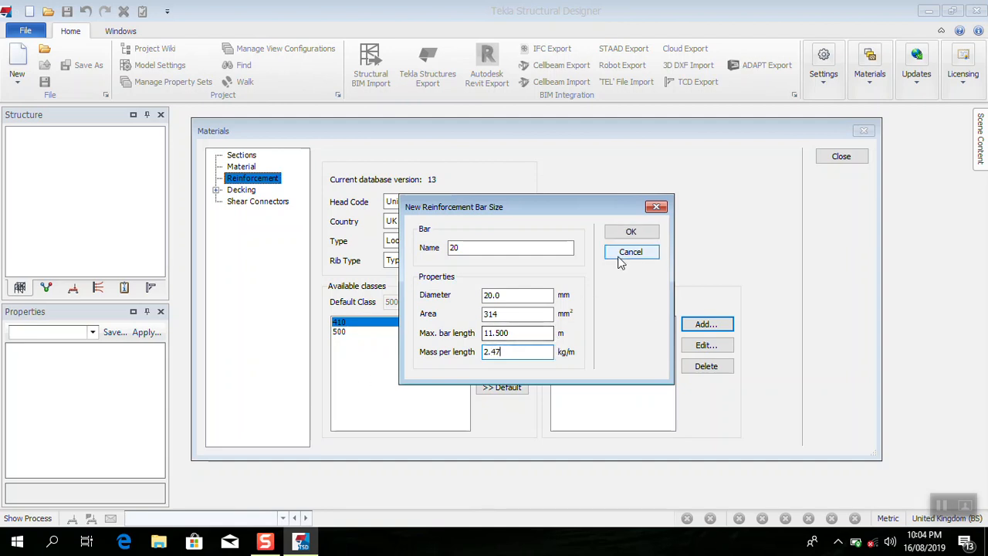
pyautogui.click(631, 232)
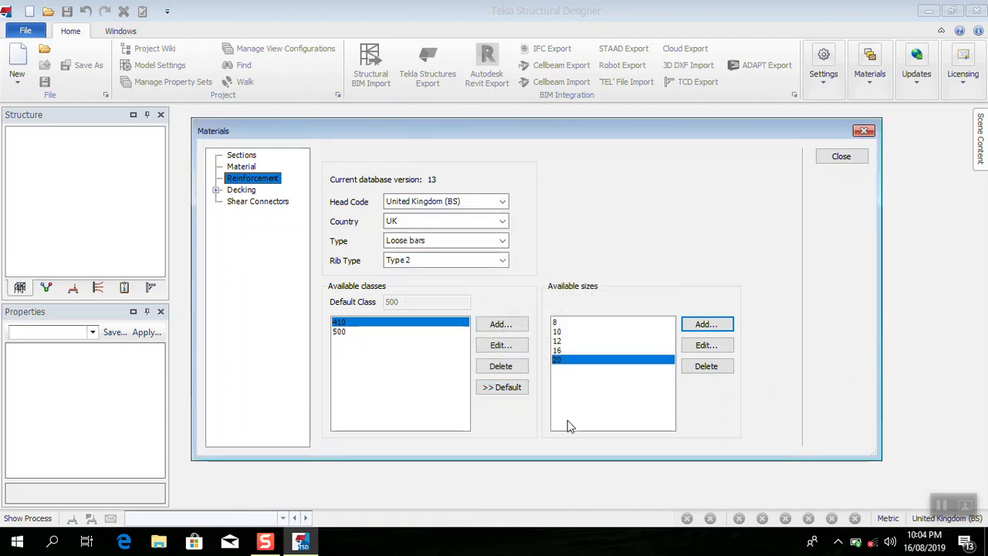
# - Start another bar size for class 410, named 25, with a diameter of 25 mm and an area of 491 mm²
pyautogui.click(718, 327)
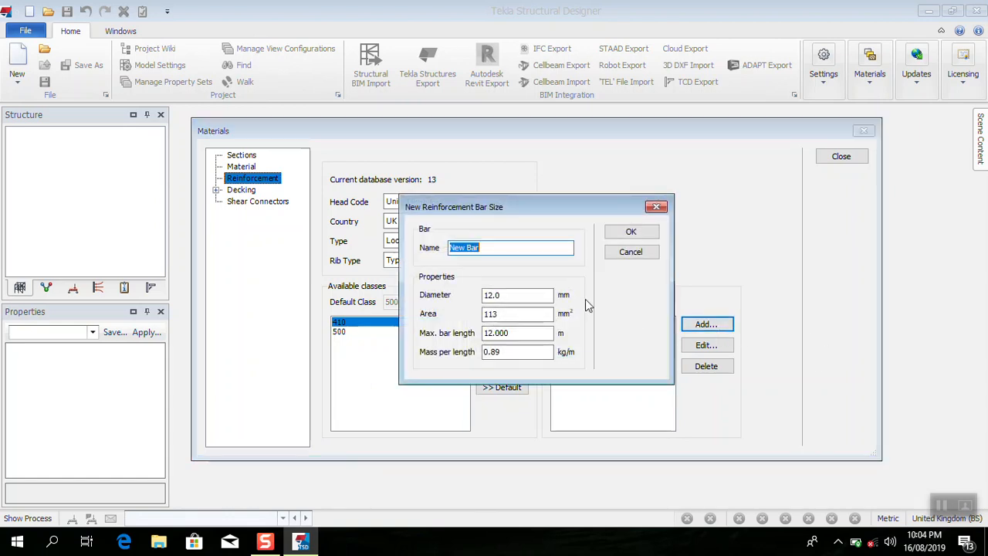
pyautogui.write('25')
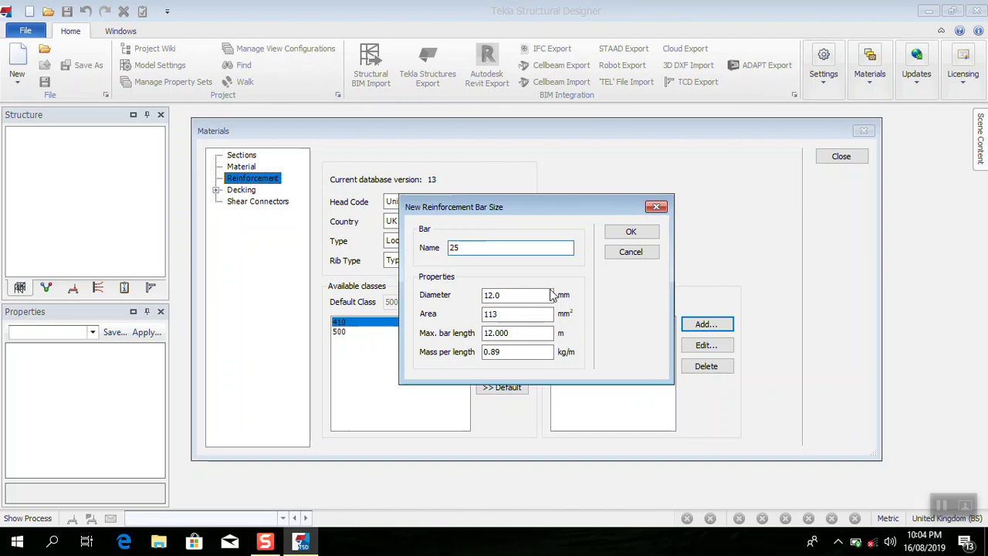
pyautogui.click(514, 296)
pyautogui.moveTo(514, 296); pyautogui.dragTo(470, 299)
pyautogui.write('25')
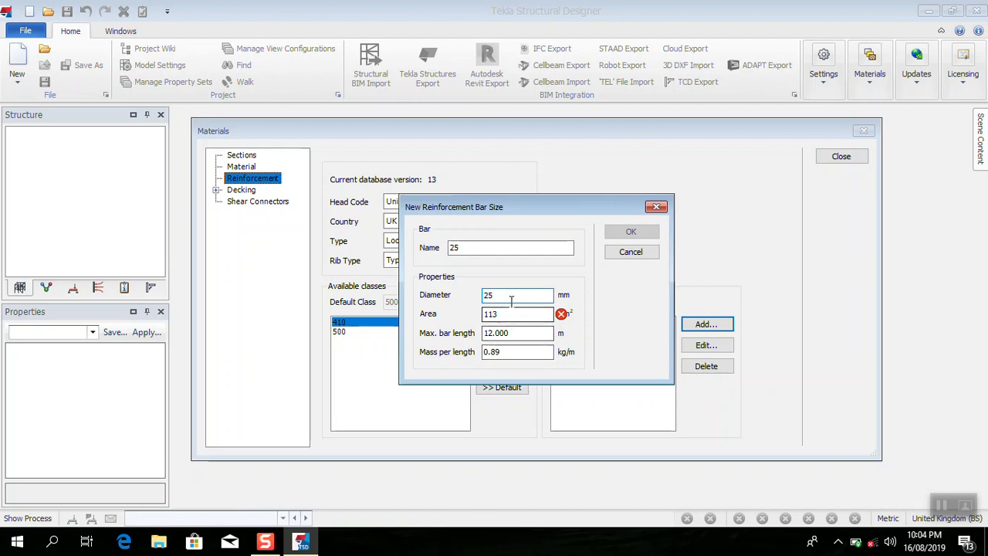
pyautogui.press('Tab')
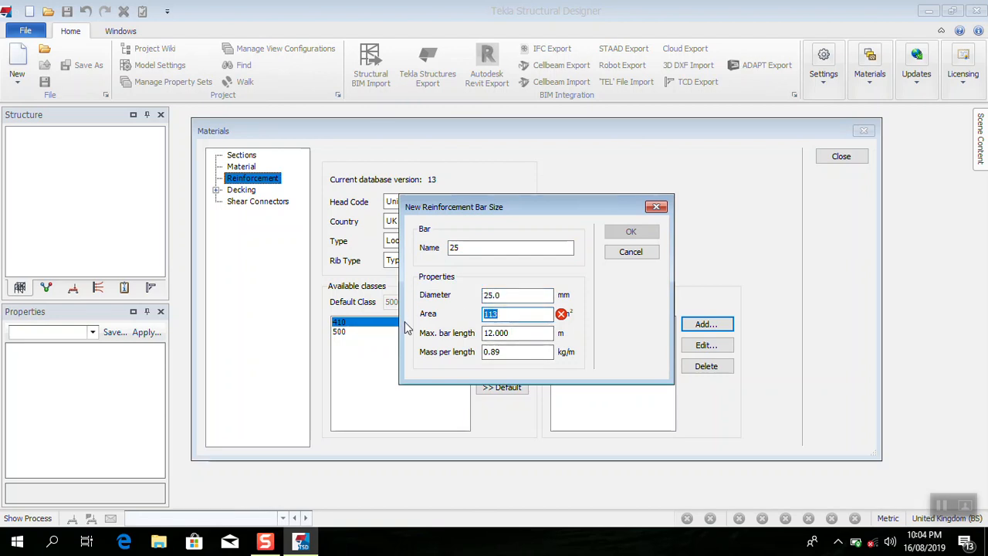
pyautogui.write('491')
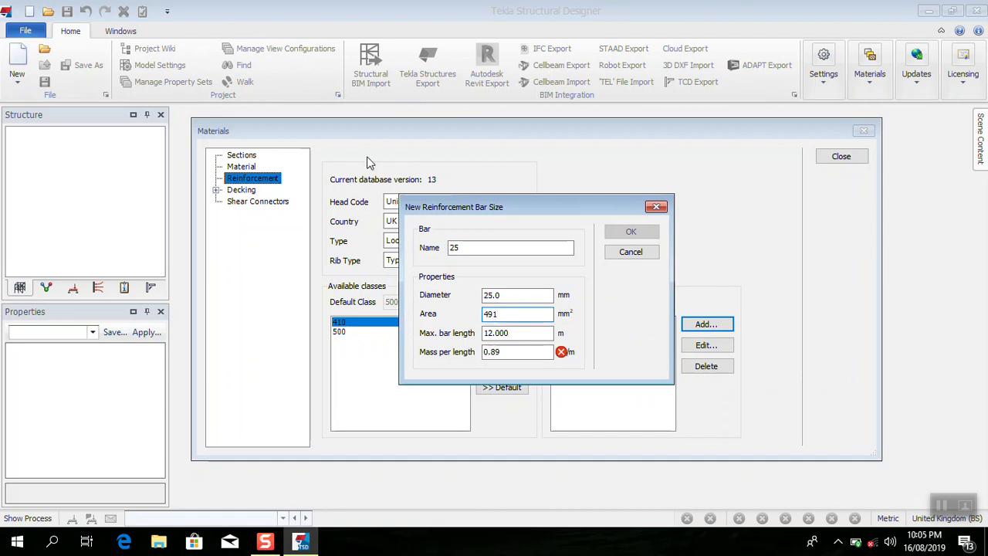
# - Set the size 25 bar's maximum bar length to 11.5 m and mass per length to 3.85 kg/m, and add it to class 410
pyautogui.click(510, 333)
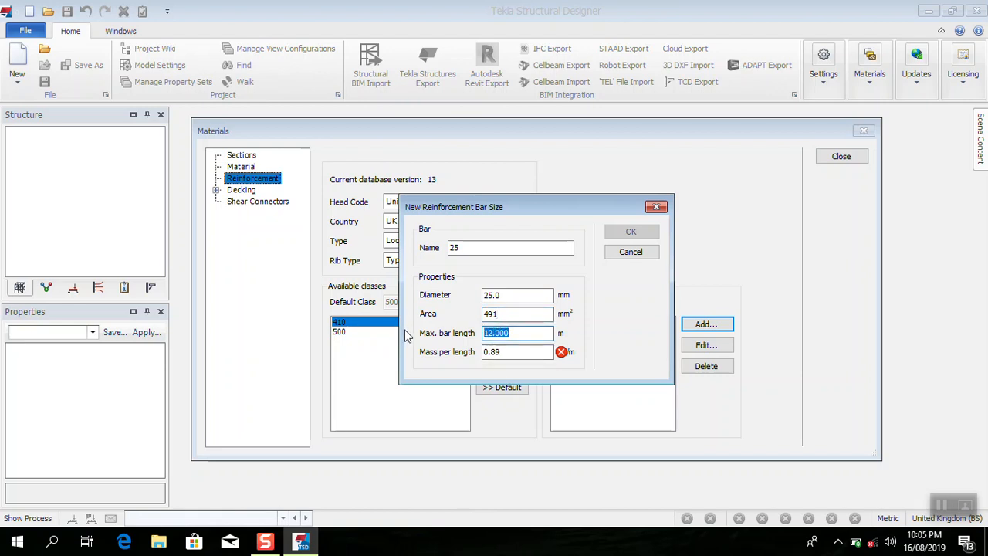
pyautogui.write('11.5')
pyautogui.click(516, 352)
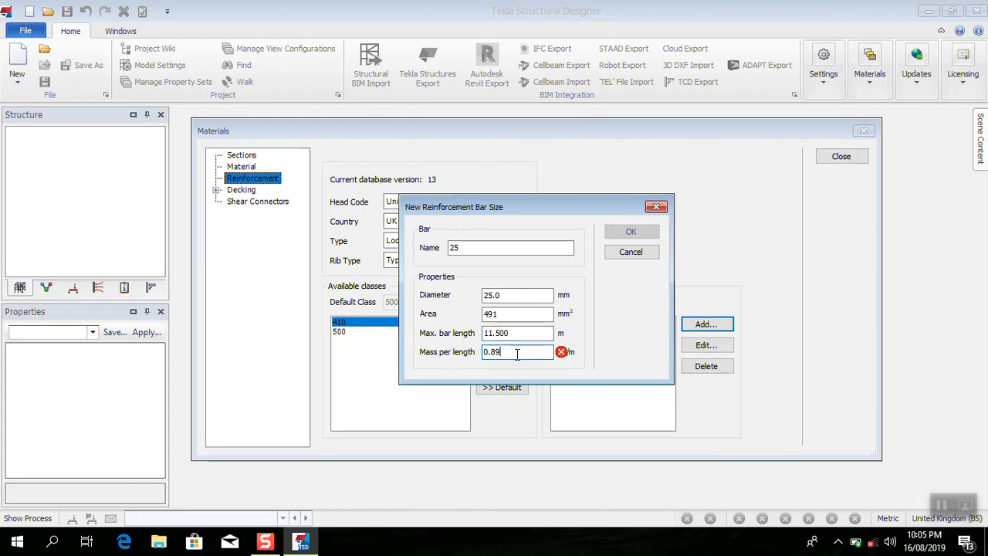
pyautogui.moveTo(516, 354); pyautogui.dragTo(446, 360)
pyautogui.write('3.85')
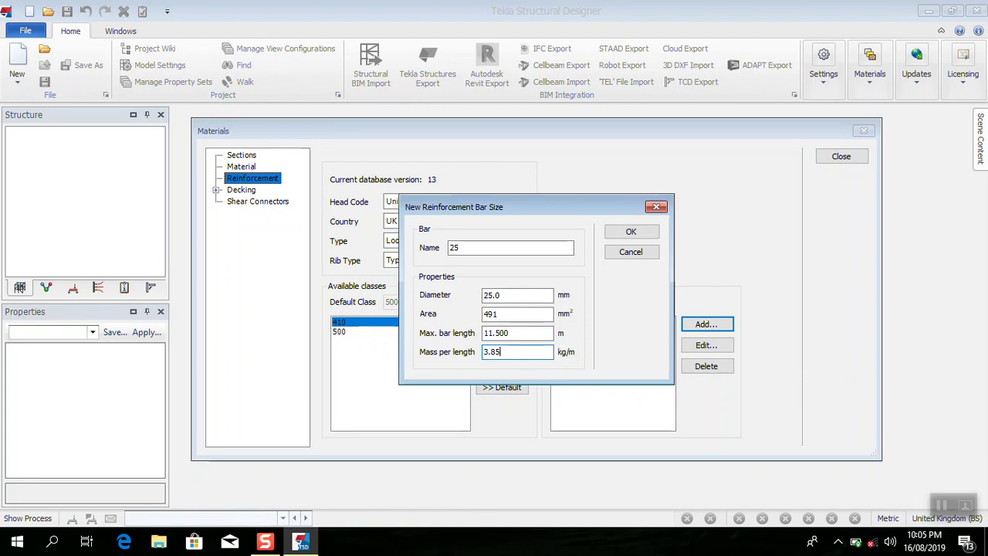
pyautogui.click(633, 232)
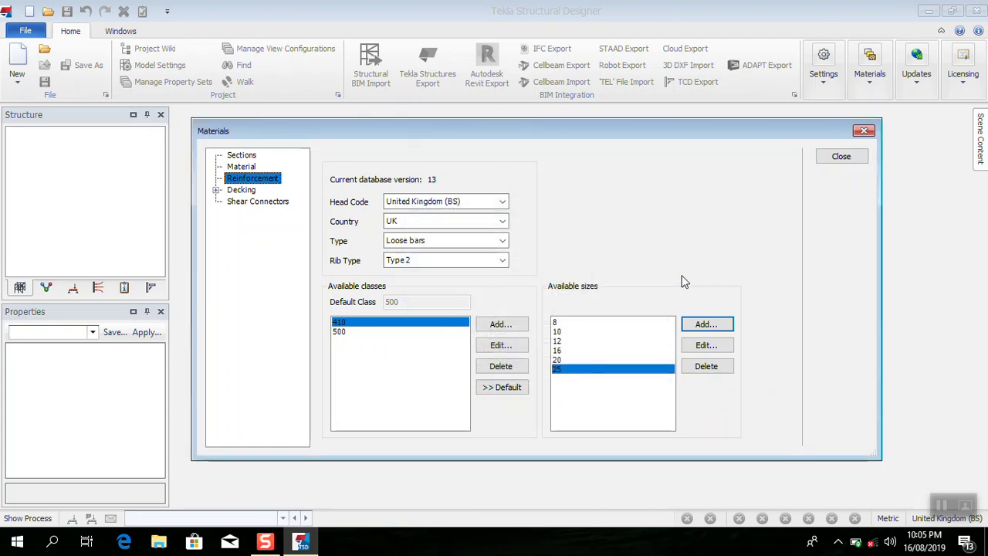
# - Start another bar size for class 410, named 32, with a diameter of 32 mm and an area of 804 mm²
pyautogui.click(684, 328)
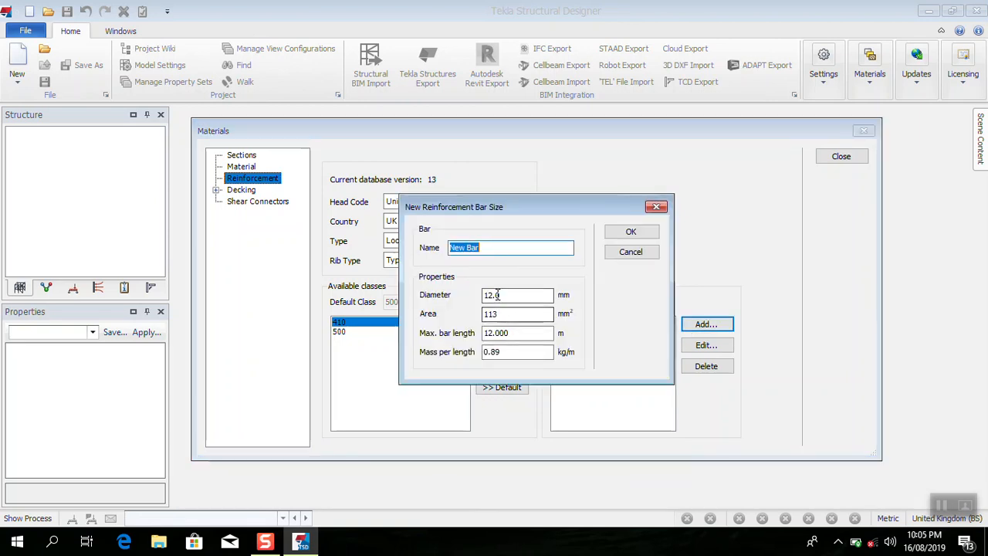
pyautogui.write('32')
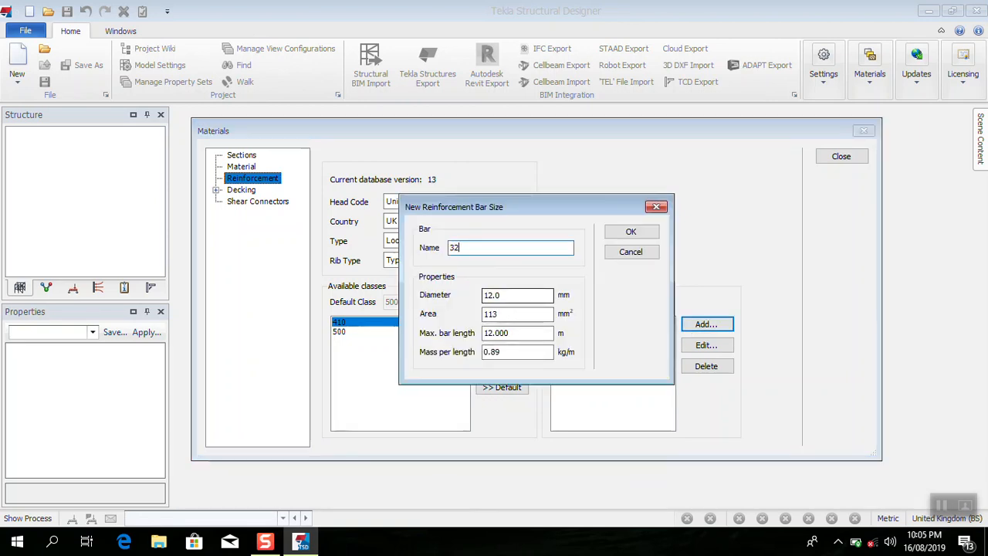
pyautogui.press('Tab')
pyautogui.write('32')
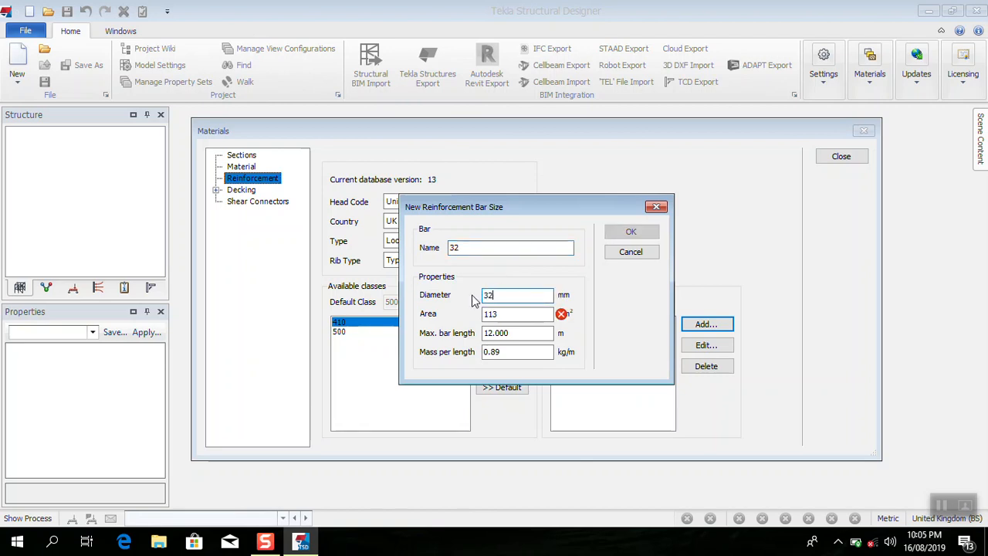
pyautogui.click(504, 313)
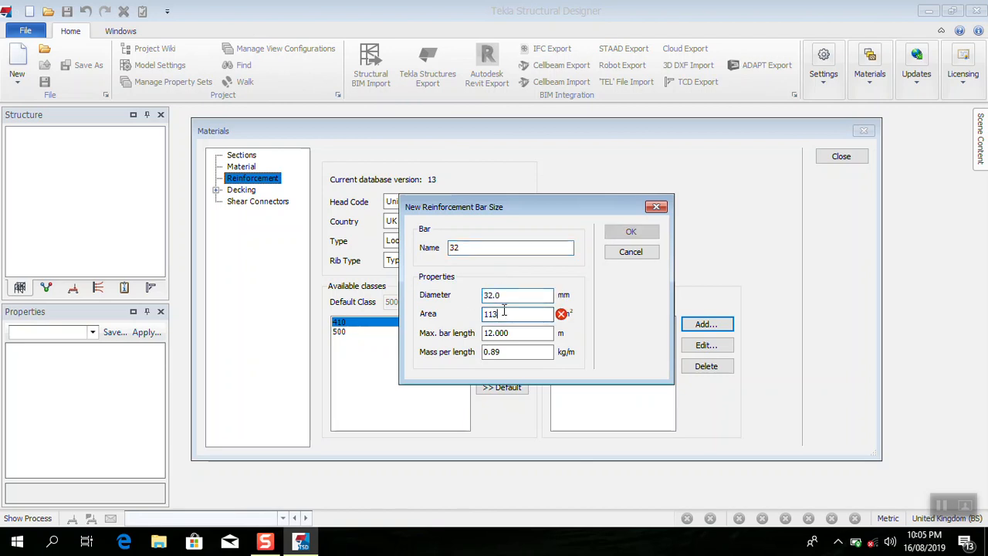
pyautogui.moveTo(498, 312); pyautogui.dragTo(446, 317)
pyautogui.write('6.31')
pyautogui.moveTo(515, 317); pyautogui.dragTo(427, 318)
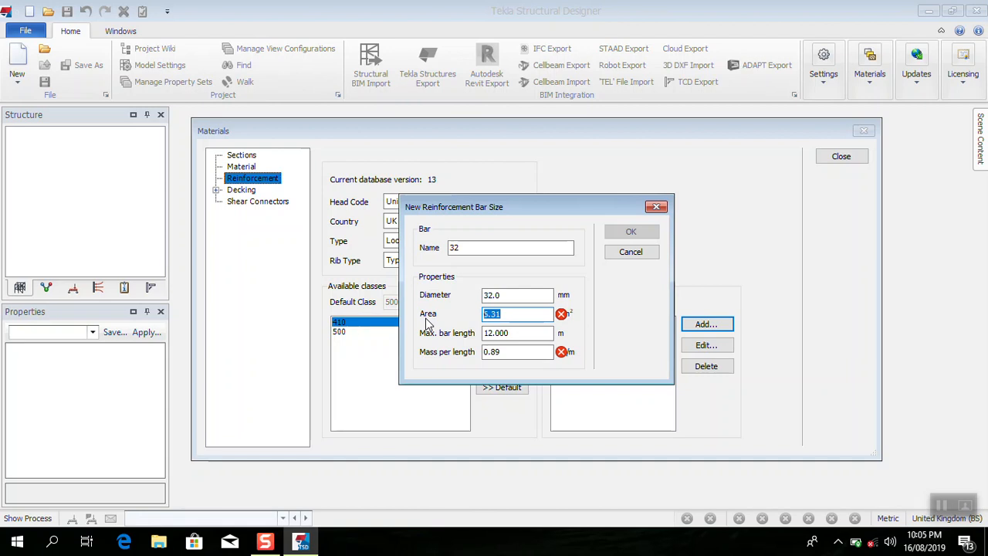
pyautogui.write('804')
# - Set the size 32 bar's maximum bar length to 11.5 m and mass per length to 6.31 kg/m, and add it to class 410
pyautogui.moveTo(514, 332); pyautogui.dragTo(424, 345)
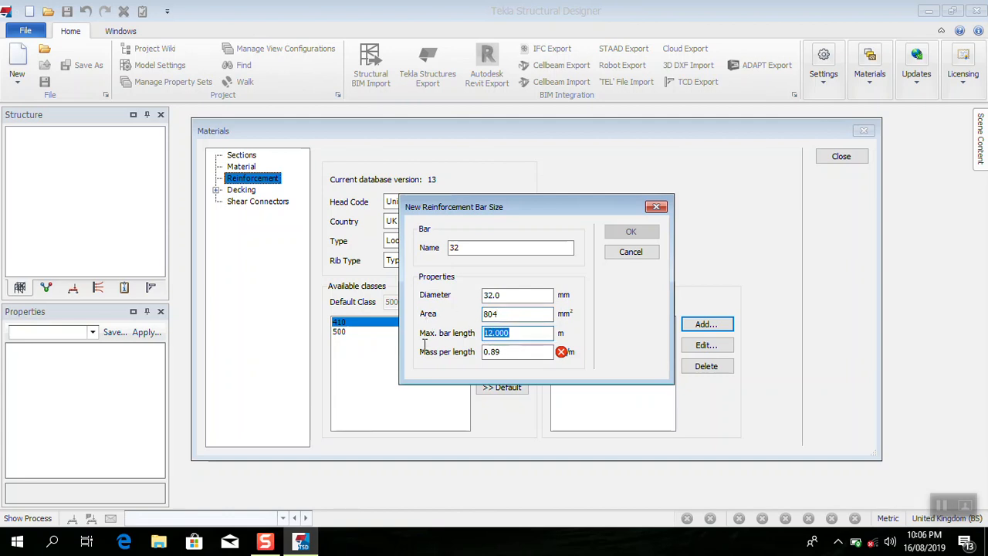
pyautogui.write('11.')
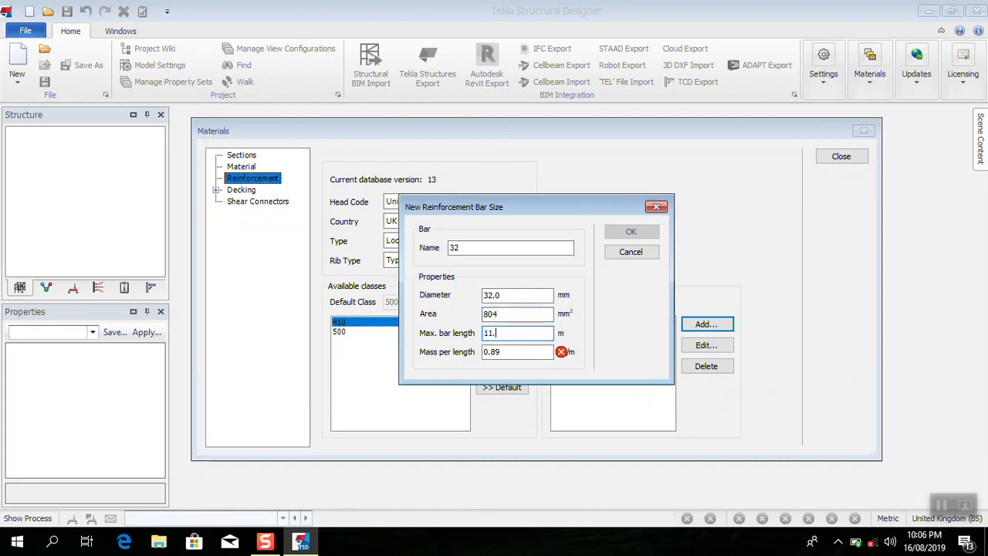
pyautogui.write('5')
pyautogui.press('Tab')
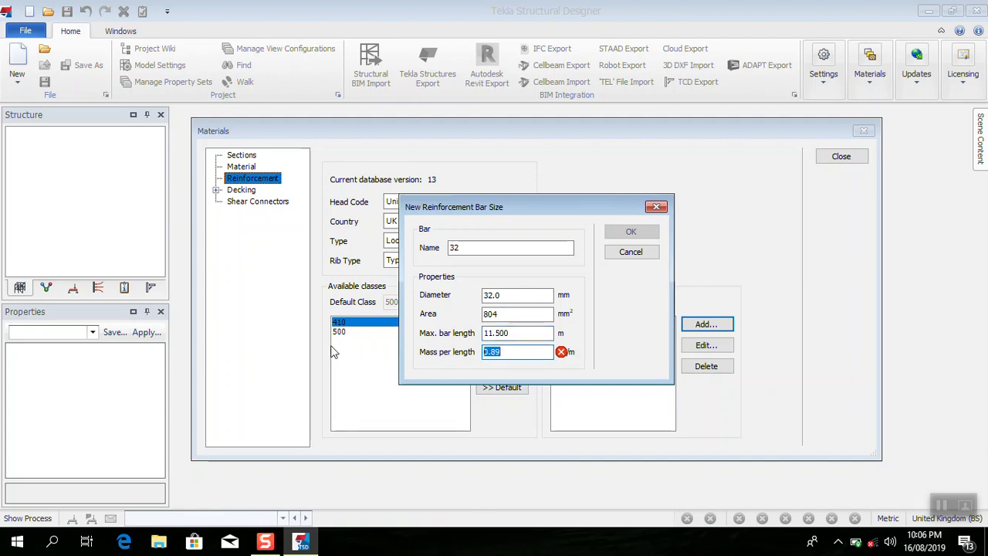
pyautogui.write('6')
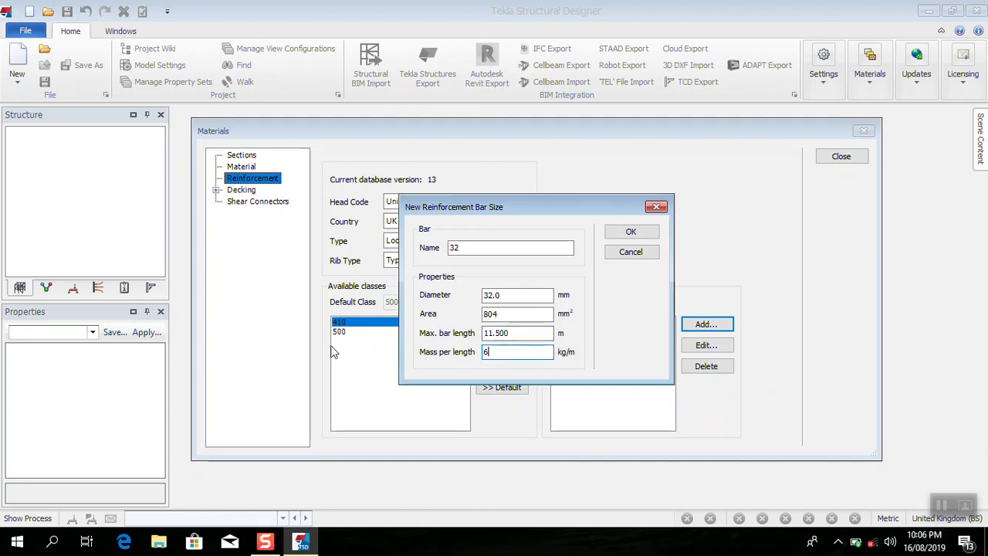
pyautogui.write('.31')
pyautogui.click(645, 235)
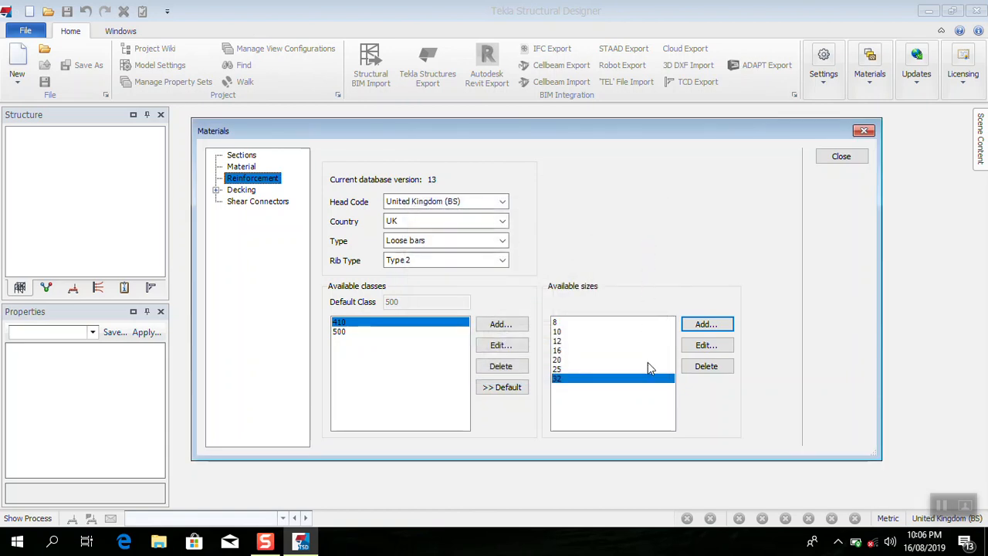
# - Start another bar size for class 410, named 40, with a diameter of 40 mm and an area of 1260 mm²
pyautogui.click(689, 327)
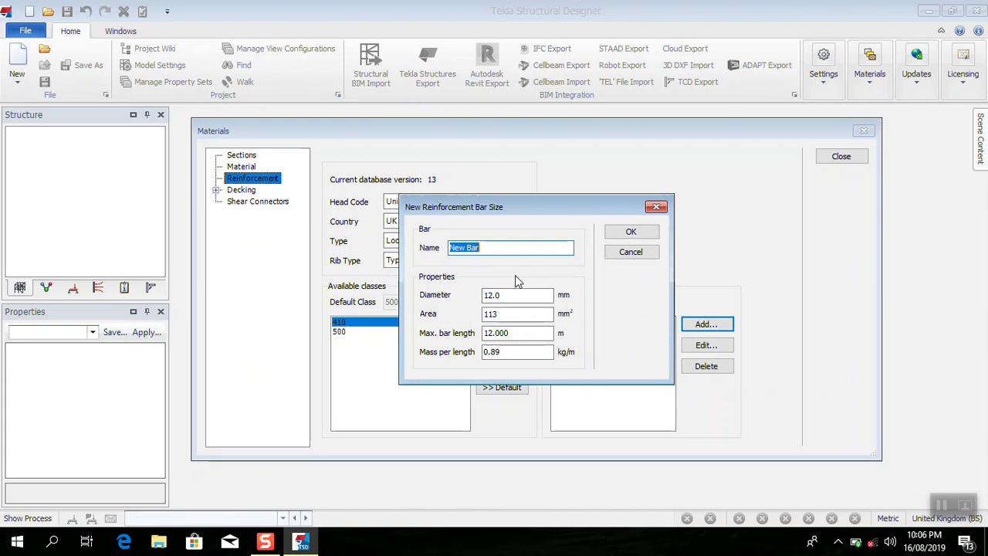
pyautogui.write('40')
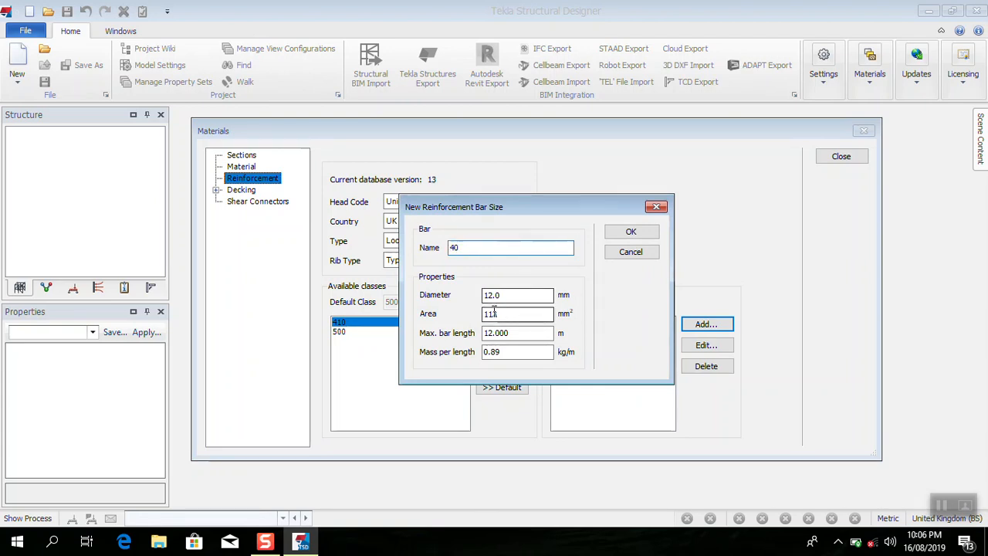
pyautogui.moveTo(512, 291); pyautogui.dragTo(476, 301)
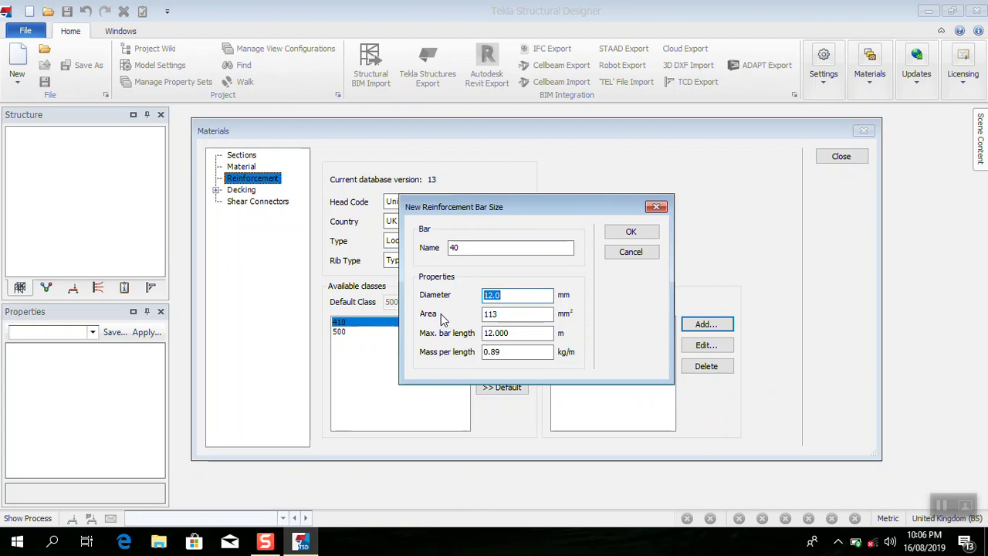
pyautogui.write('40')
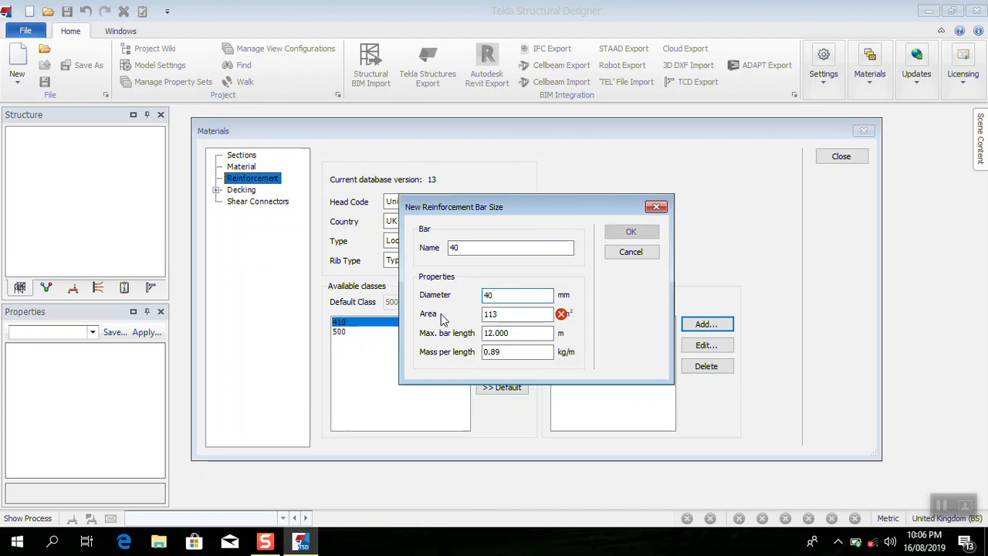
pyautogui.press('Tab')
pyautogui.write('1260')
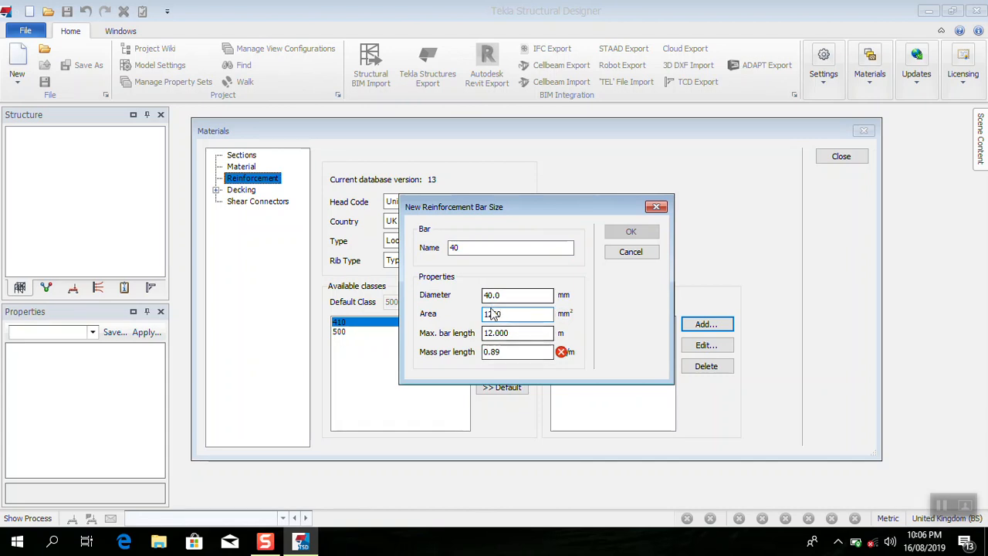
# - Set the size 40 bar's maximum bar length to 11.5 m and mass per length to 9.86 kg/m, and add it to class 410
pyautogui.press('Tab')
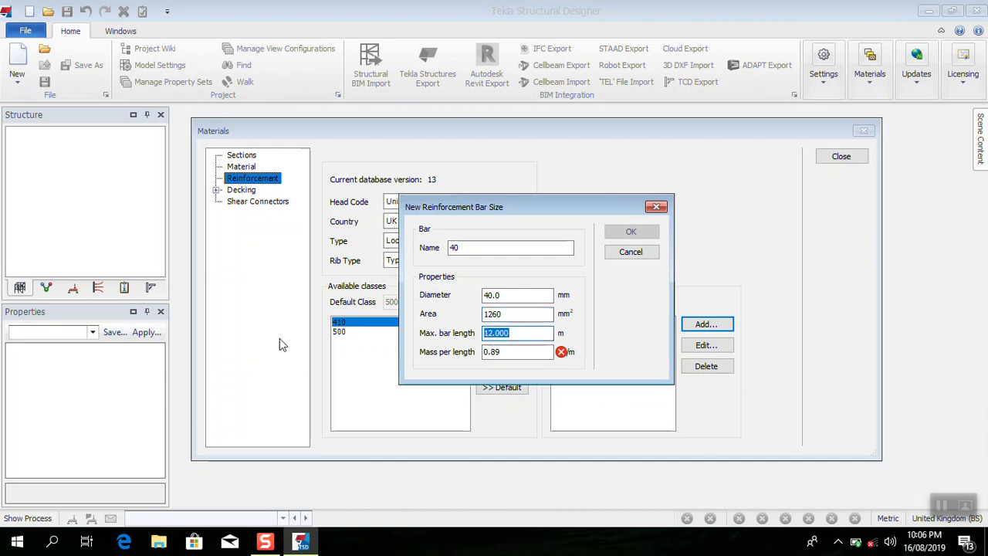
pyautogui.write('11.5')
pyautogui.press('Tab')
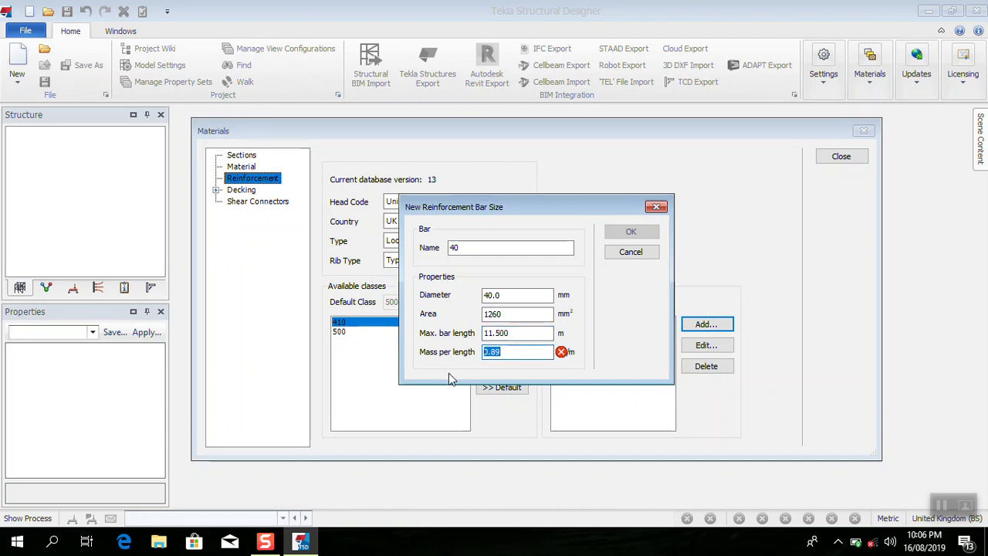
pyautogui.write('9.')
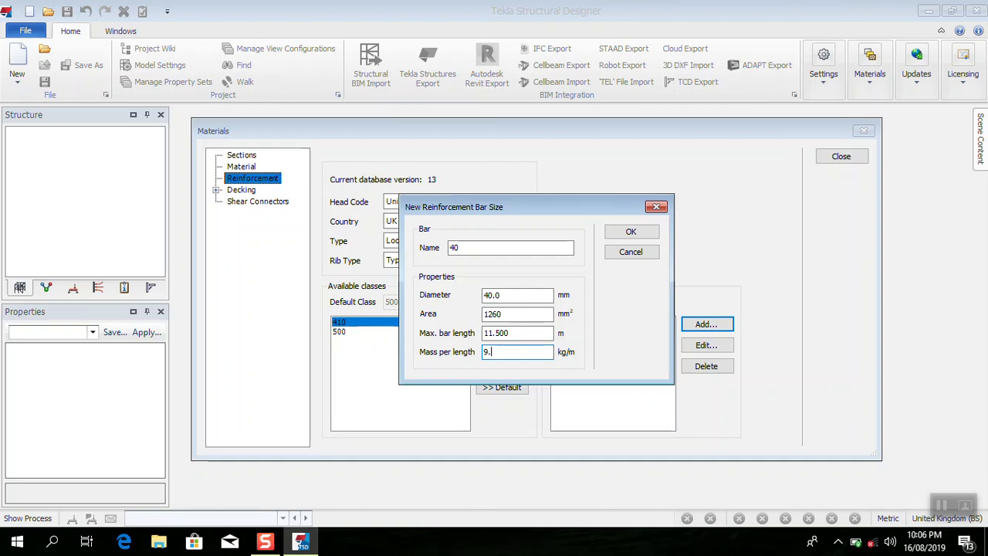
pyautogui.write('86')
pyautogui.click(629, 231)
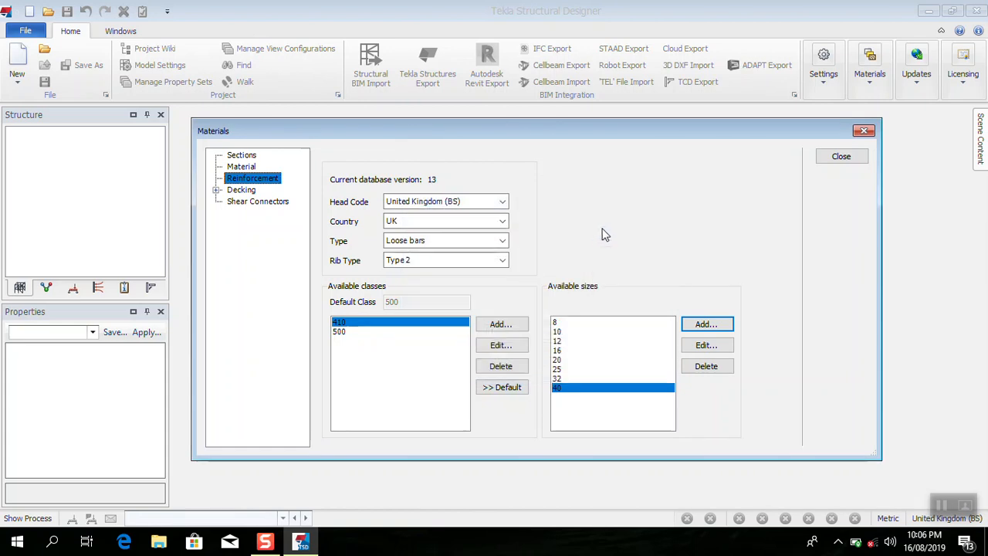
# - Compare the available bar sizes of reinforcement class 410 with those of class 500
pyautogui.click(556, 360)
pyautogui.click(558, 378)
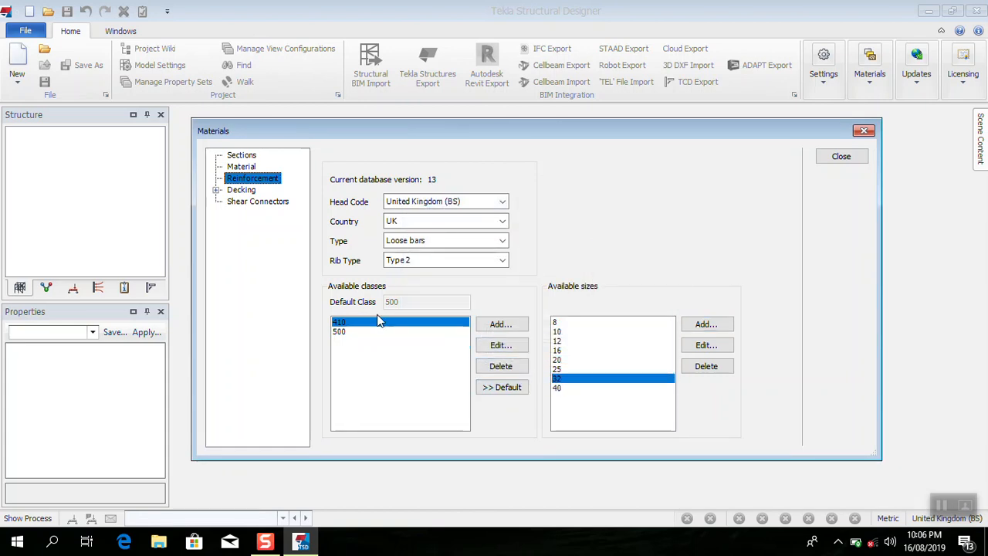
pyautogui.click(342, 332)
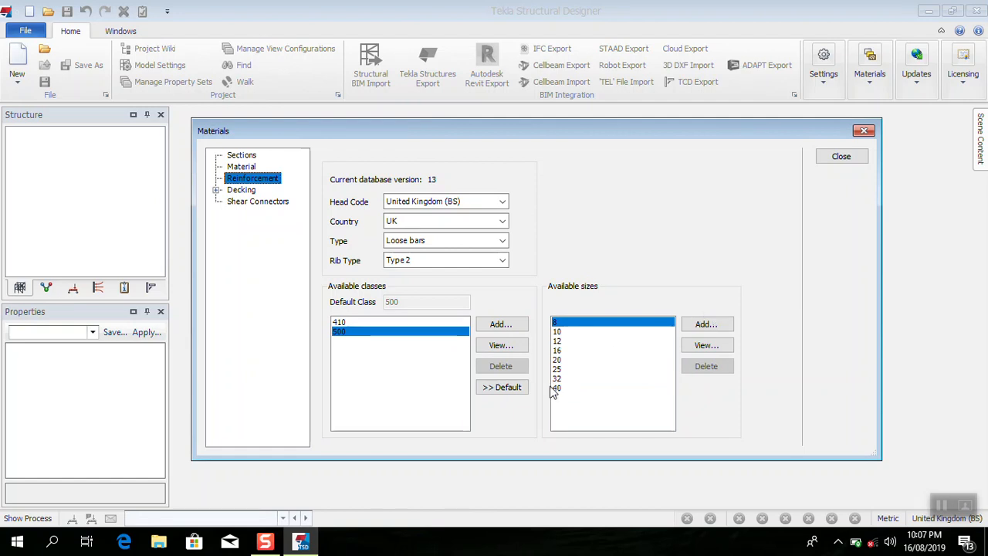
pyautogui.click(333, 322)
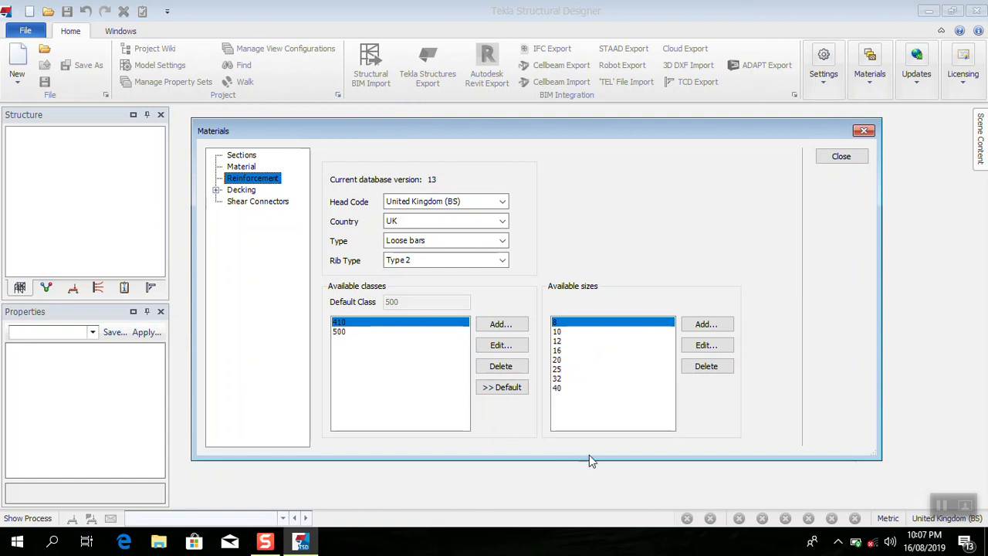
pyautogui.click(354, 330)
pyautogui.click(354, 323)
pyautogui.click(356, 331)
pyautogui.click(355, 325)
# - Switch the sections database to the Steel material and view its list of managed UK sections
pyautogui.click(237, 167)
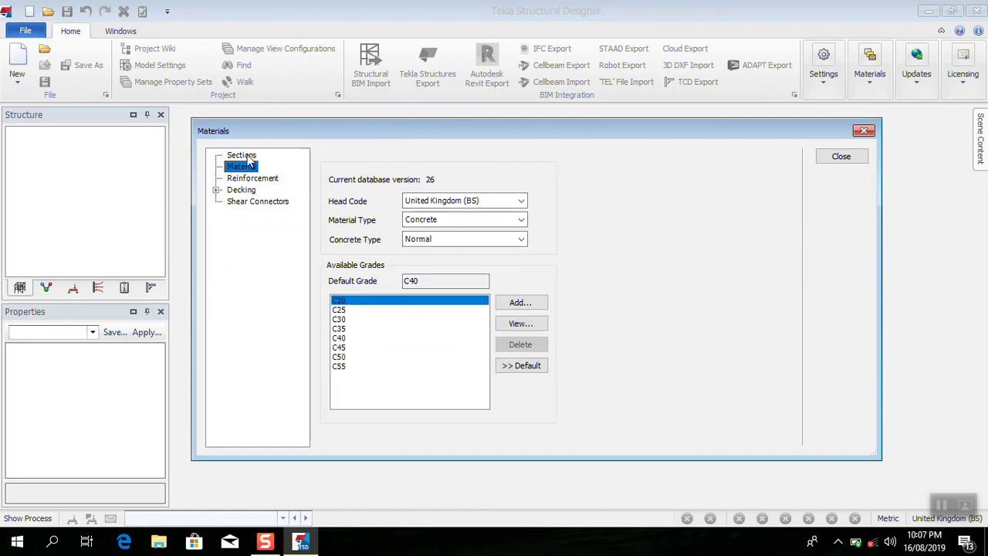
pyautogui.click(247, 156)
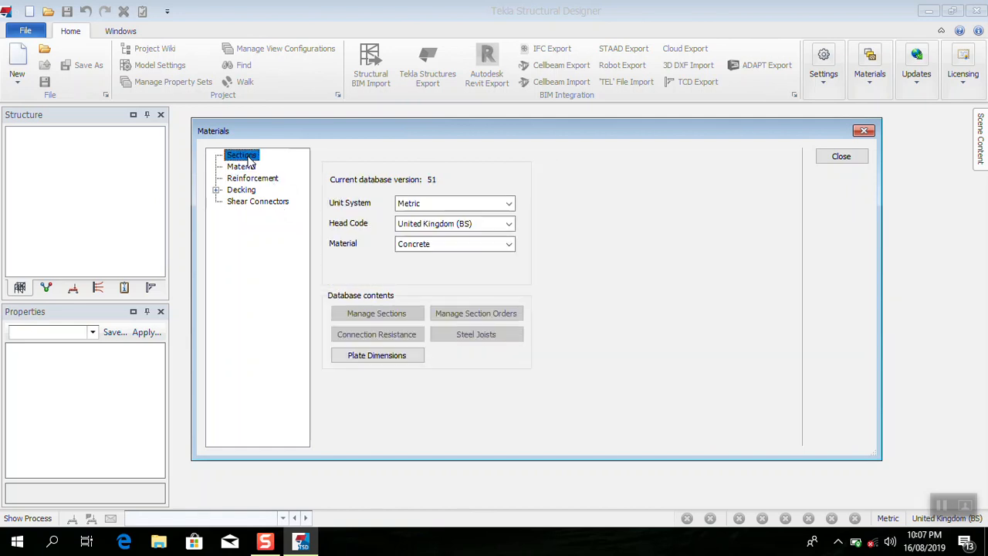
pyautogui.click(509, 244)
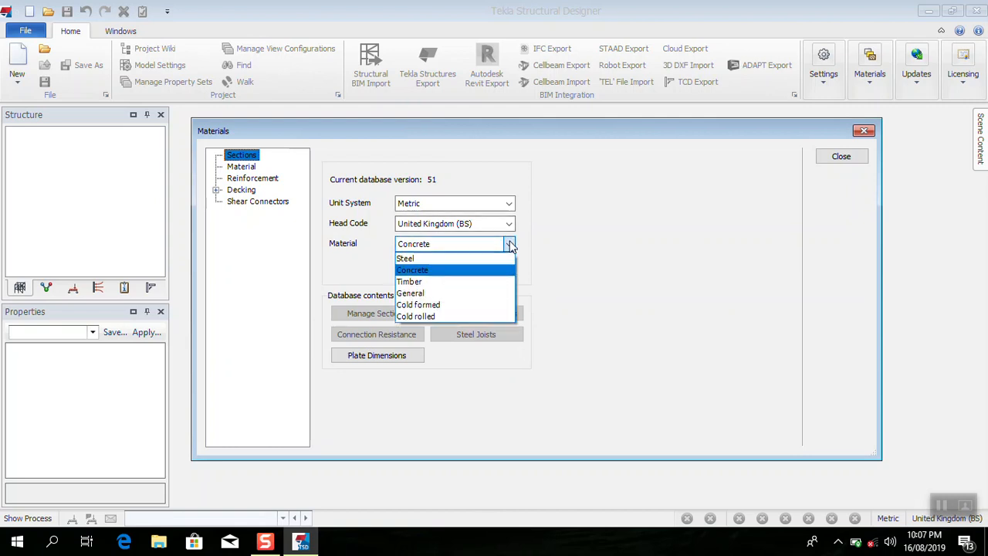
pyautogui.click(467, 260)
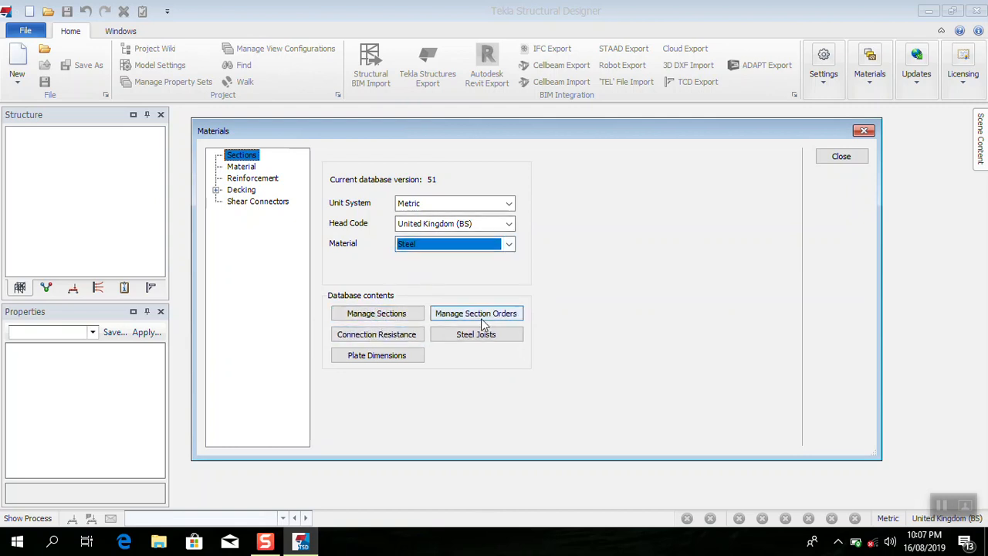
pyautogui.click(355, 319)
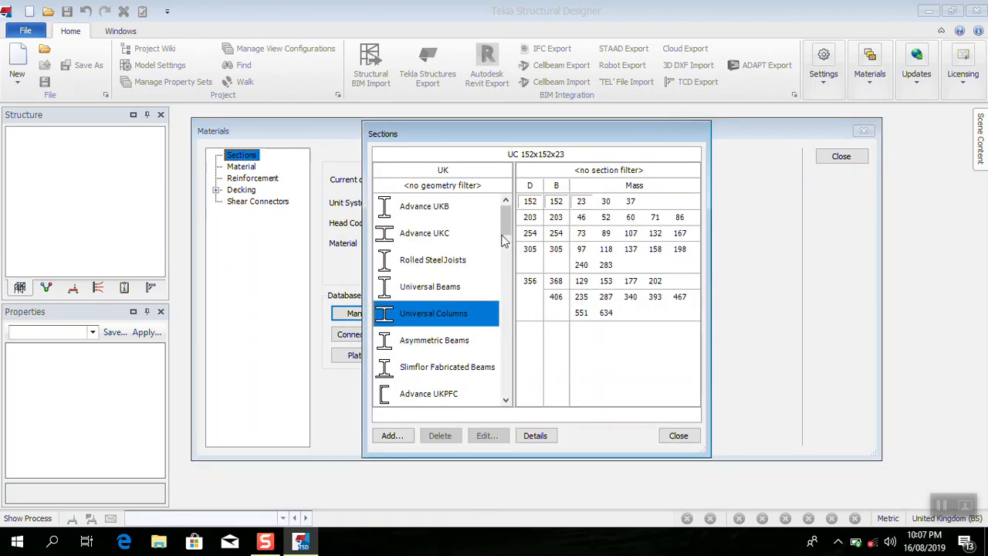
pyautogui.click(692, 437)
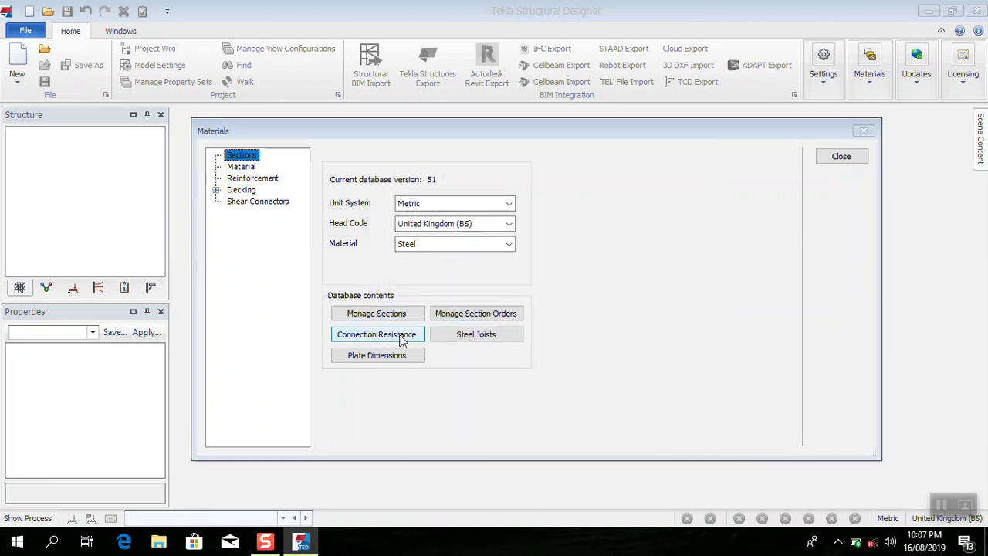
# - View the steel connection resistance table with its section picker, and the list of available UK section orders, without adding anything
pyautogui.click(401, 340)
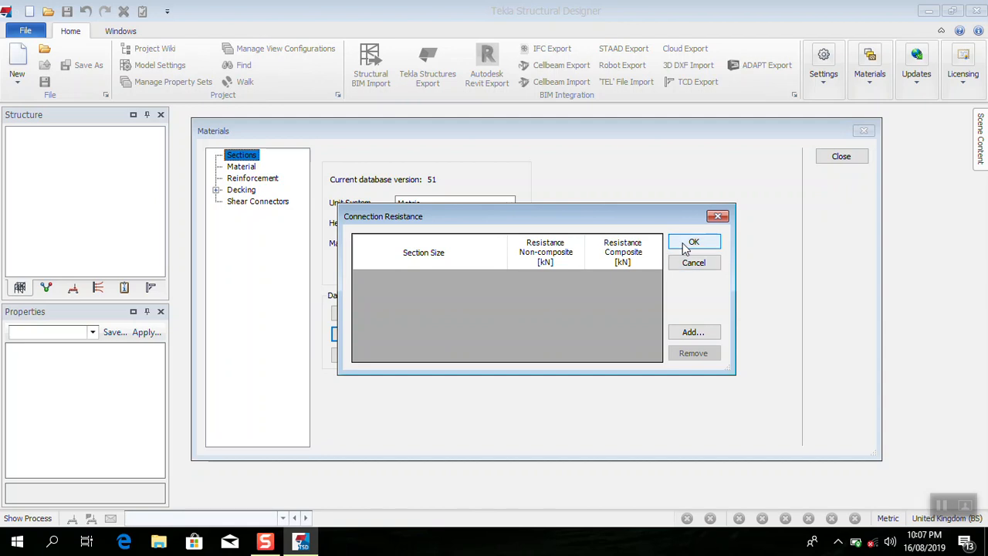
pyautogui.click(672, 333)
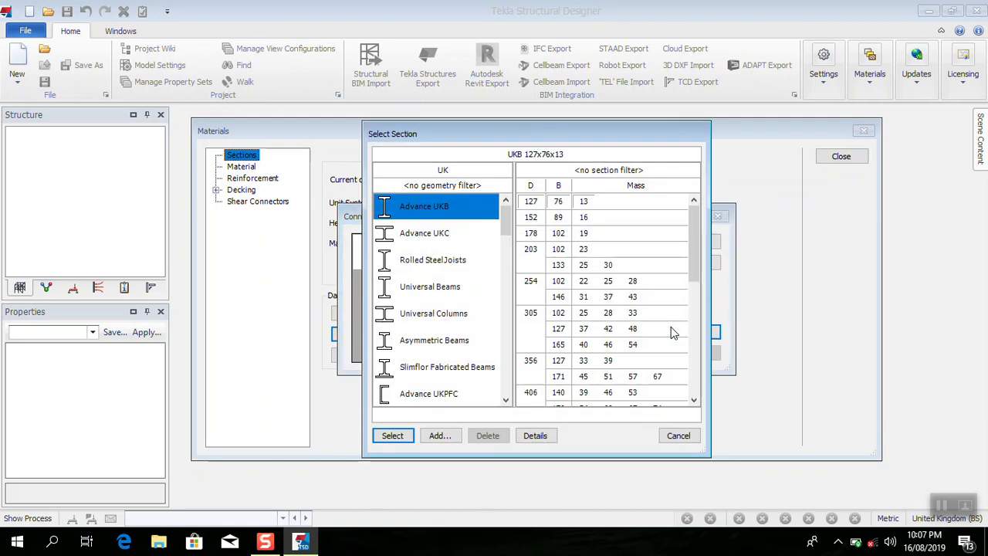
pyautogui.click(679, 436)
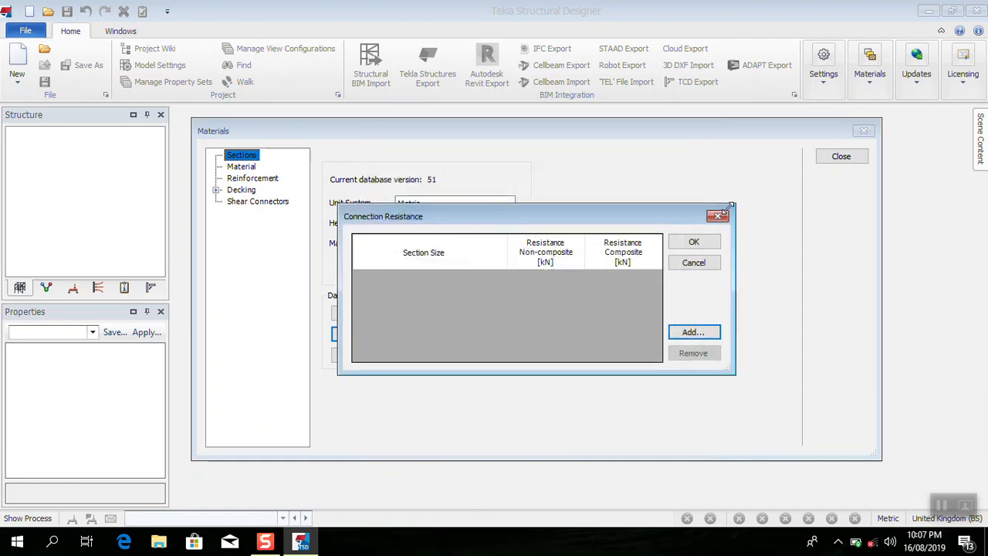
pyautogui.click(718, 217)
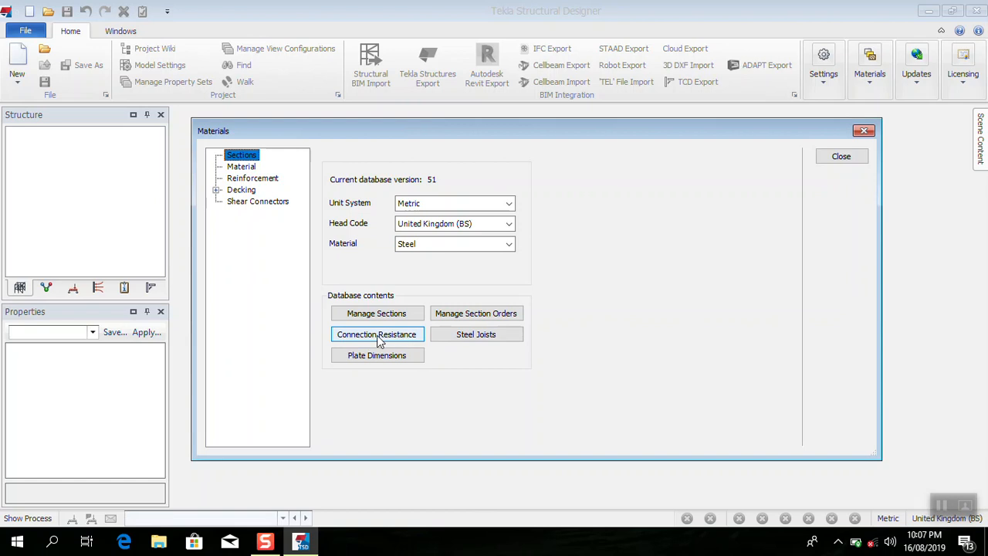
pyautogui.click(502, 316)
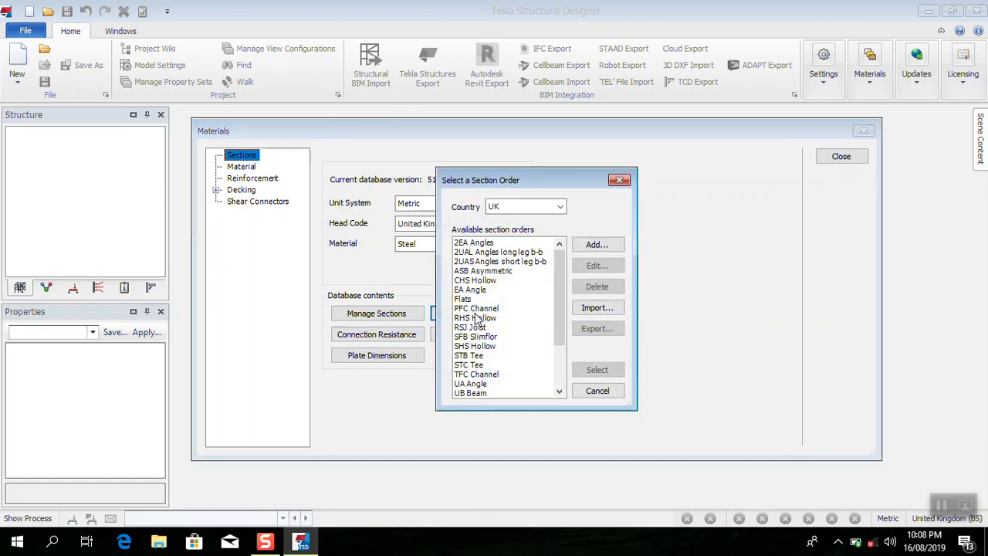
pyautogui.click(619, 180)
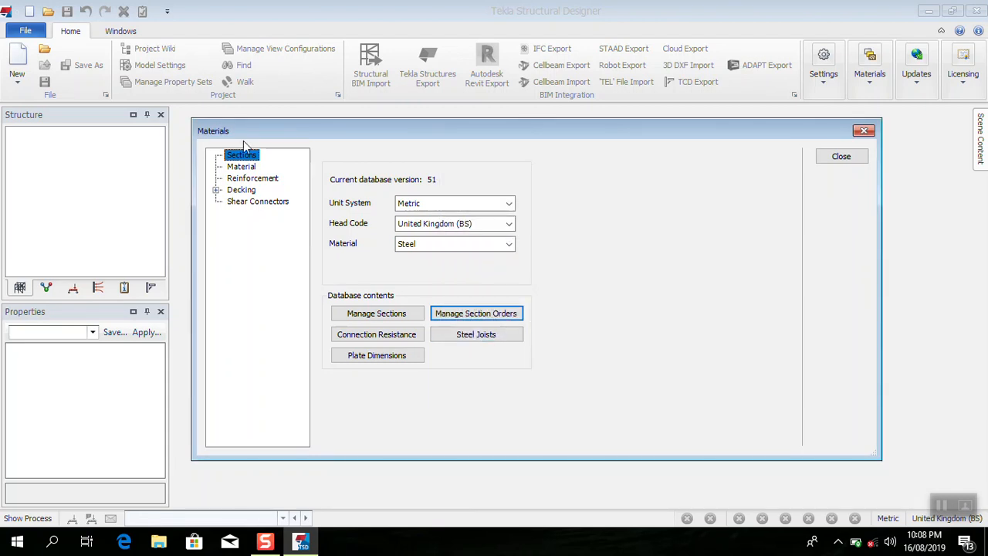
# - Glance at the available concrete grades, and switch the sections database's material to Concrete
pyautogui.click(241, 167)
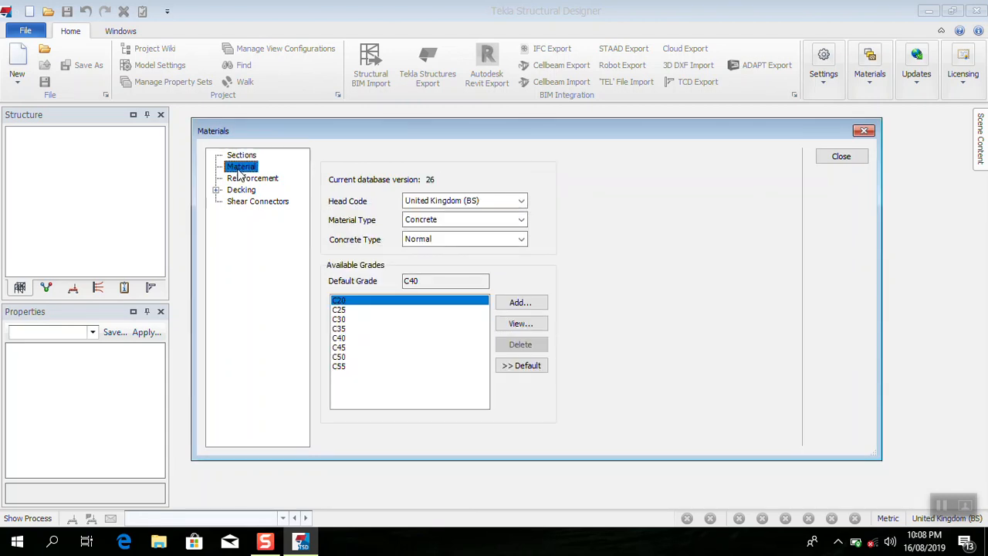
pyautogui.click(236, 158)
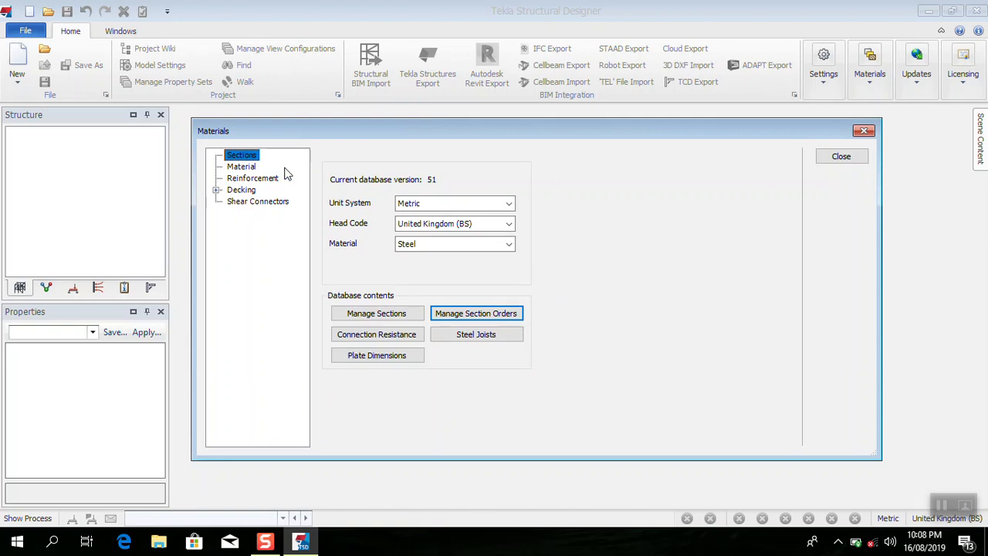
pyautogui.click(509, 243)
pyautogui.click(452, 270)
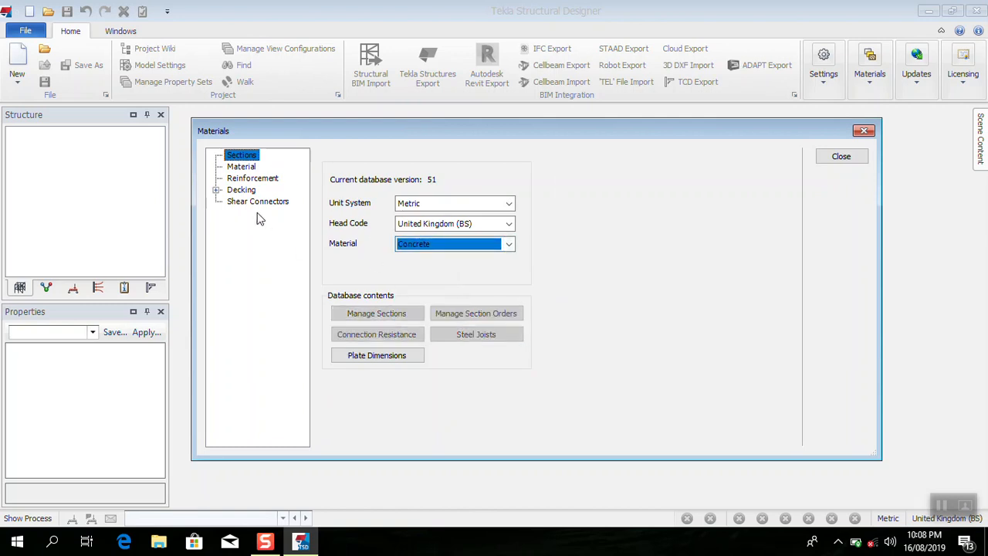
# - Look through the database's concrete grades, decking profiles and gauges, and reinforcement classes
pyautogui.click(240, 167)
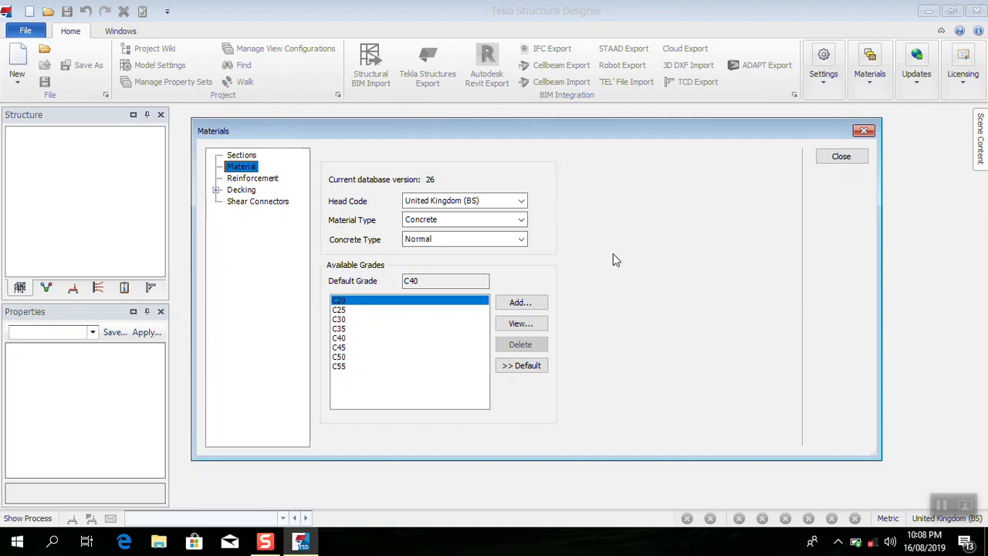
pyautogui.click(244, 191)
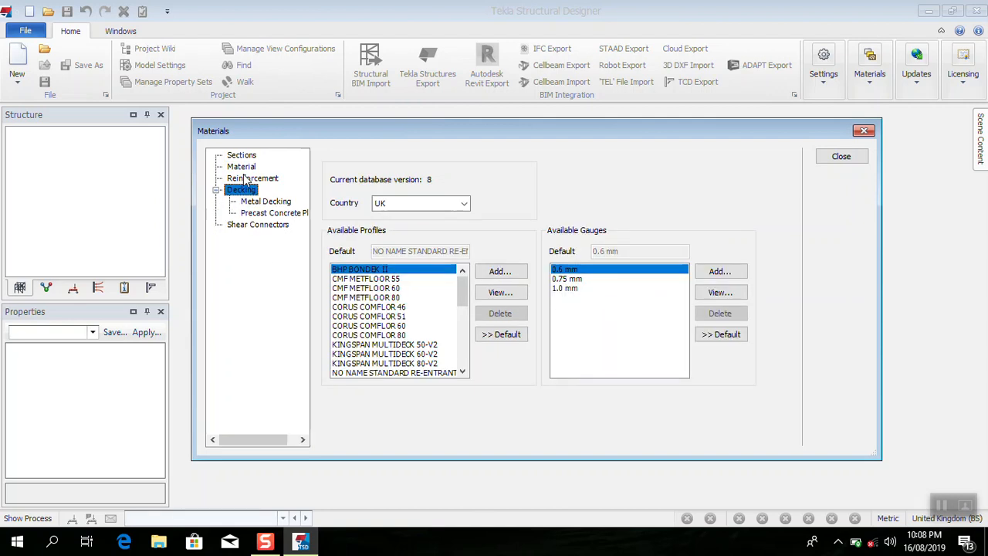
pyautogui.click(249, 178)
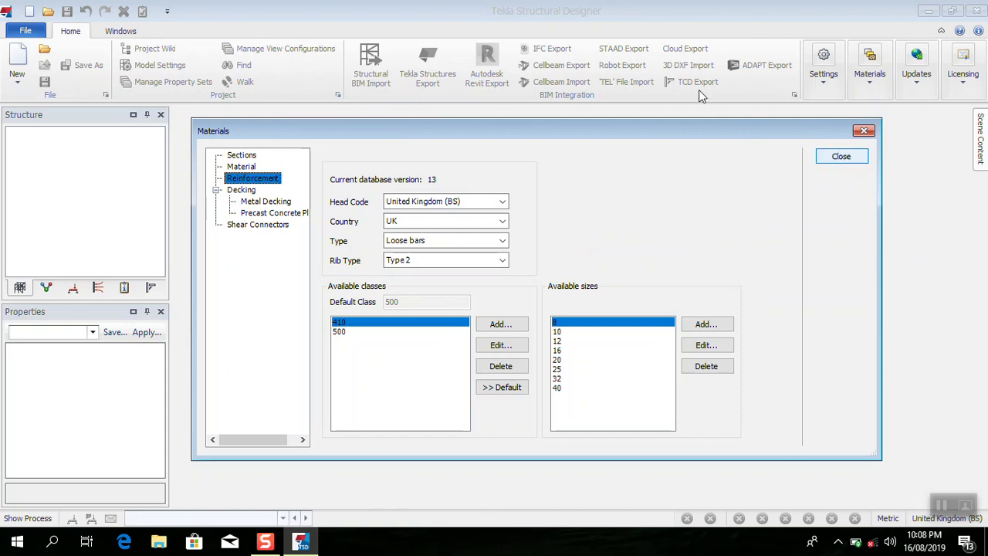
# - Reopen the materials database, check the bar sizes of reinforcement classes 500 and 410, and close it
pyautogui.click(873, 87)
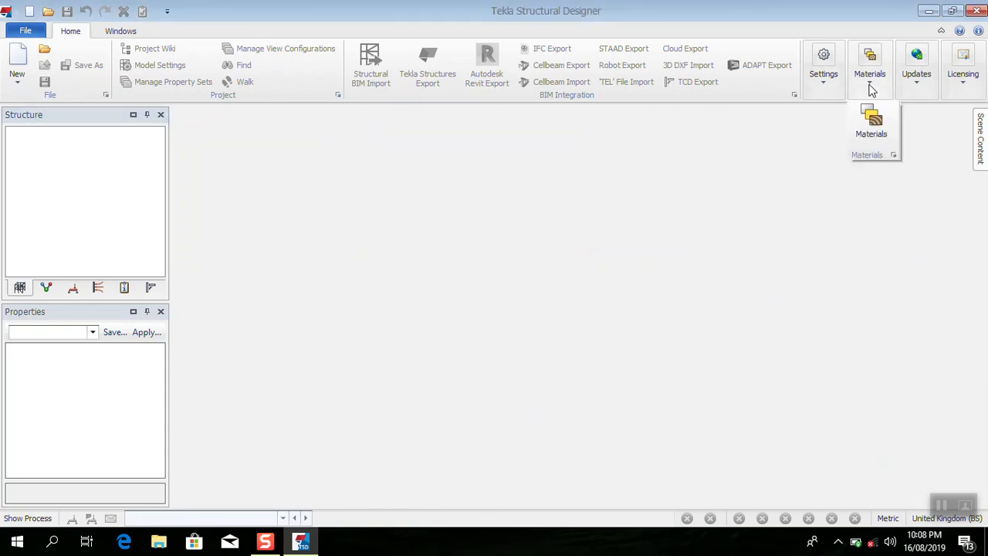
pyautogui.click(868, 130)
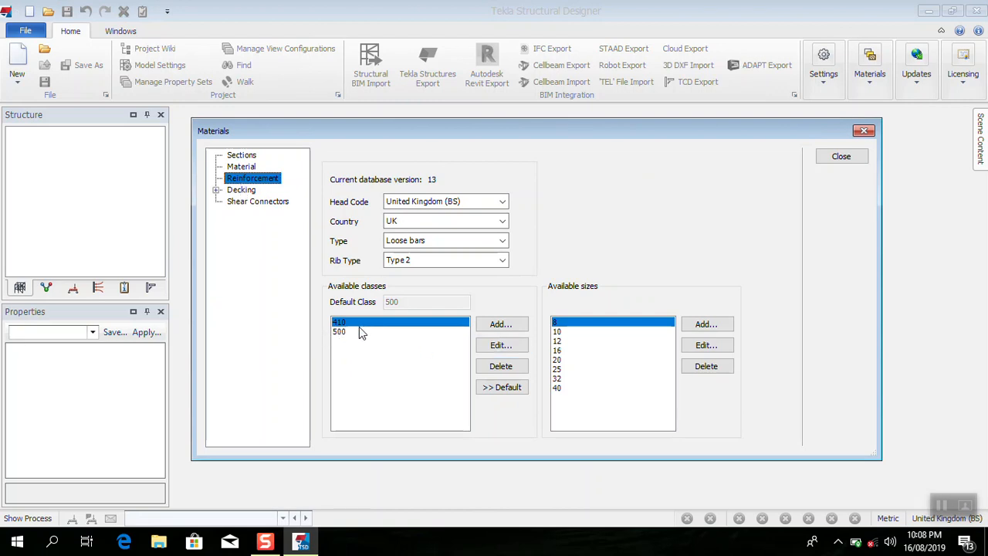
pyautogui.click(340, 332)
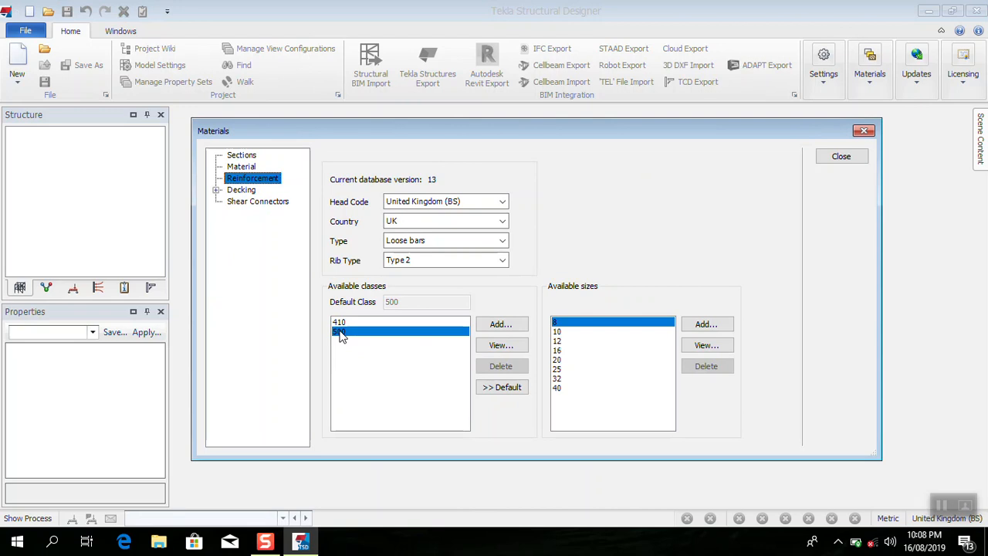
pyautogui.click(341, 324)
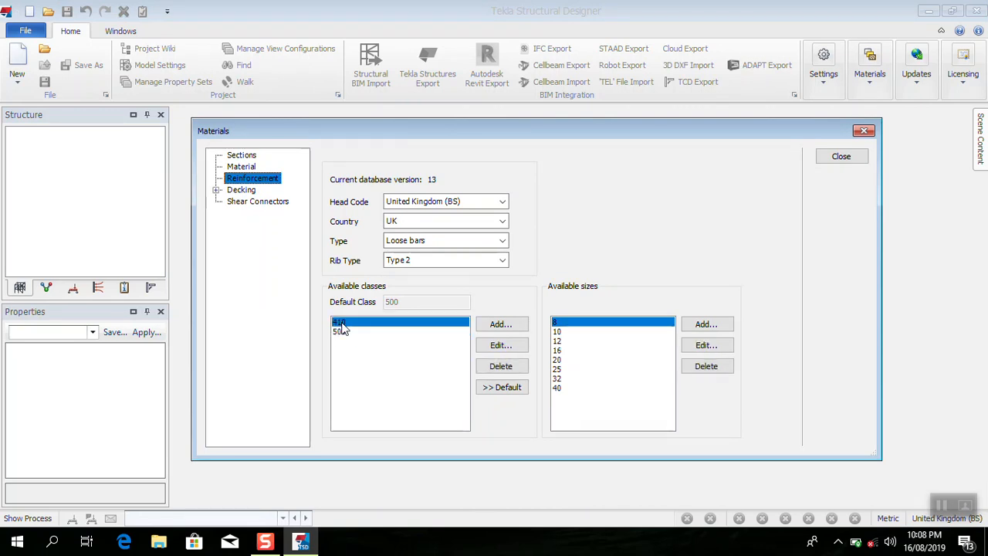
pyautogui.click(841, 156)
# - In the concrete beam reinforcement settings, set the minimum longitudinal bar to grade 410, size 16
pyautogui.click(828, 83)
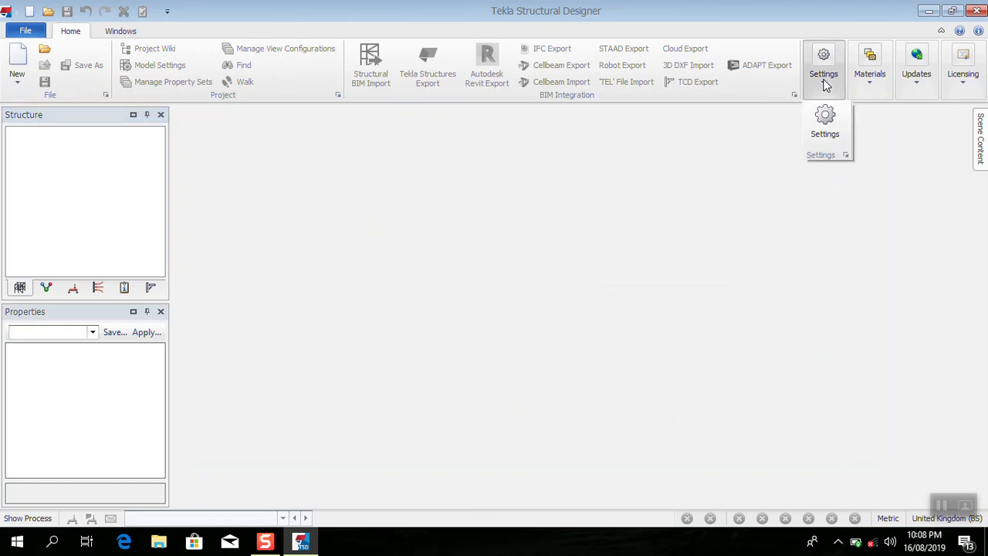
pyautogui.click(821, 112)
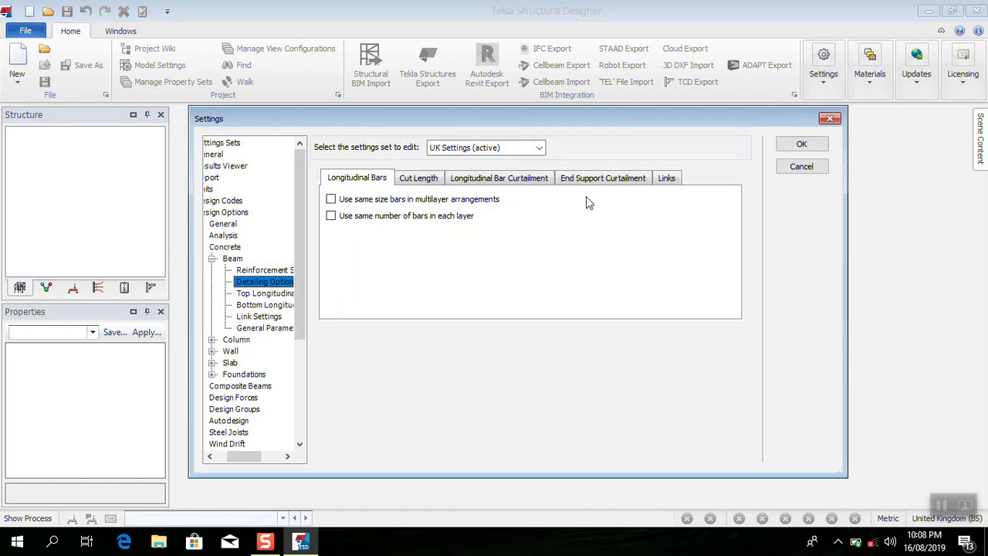
pyautogui.click(240, 271)
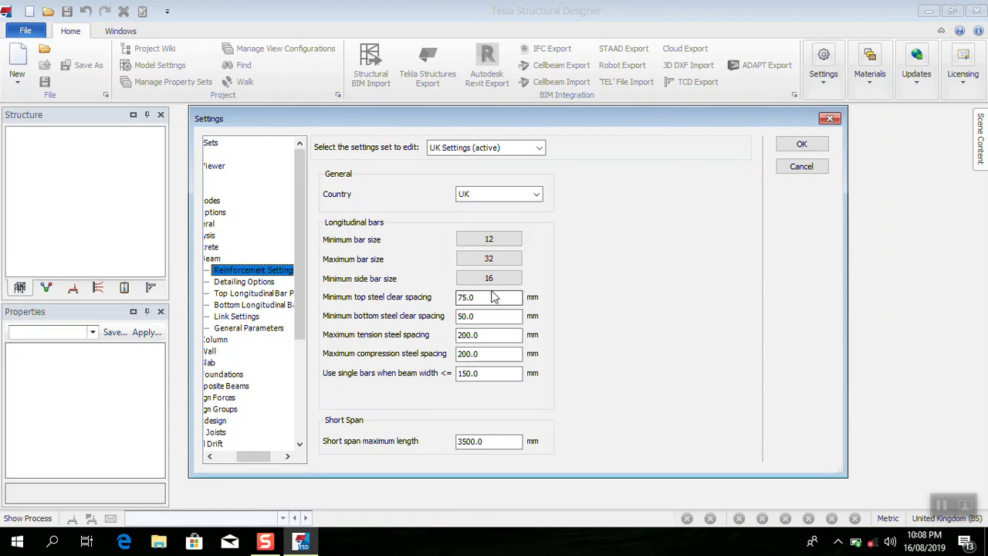
pyautogui.click(476, 241)
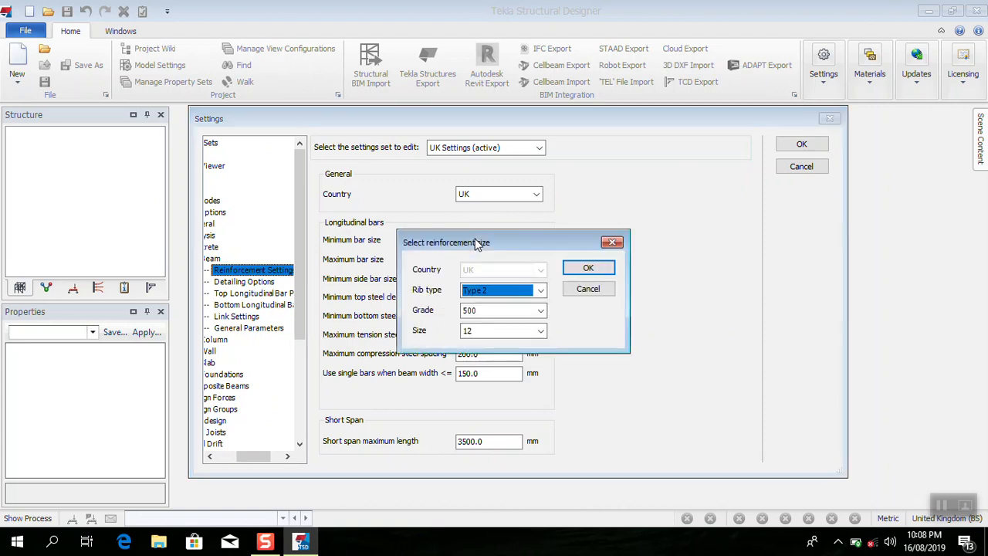
pyautogui.click(540, 311)
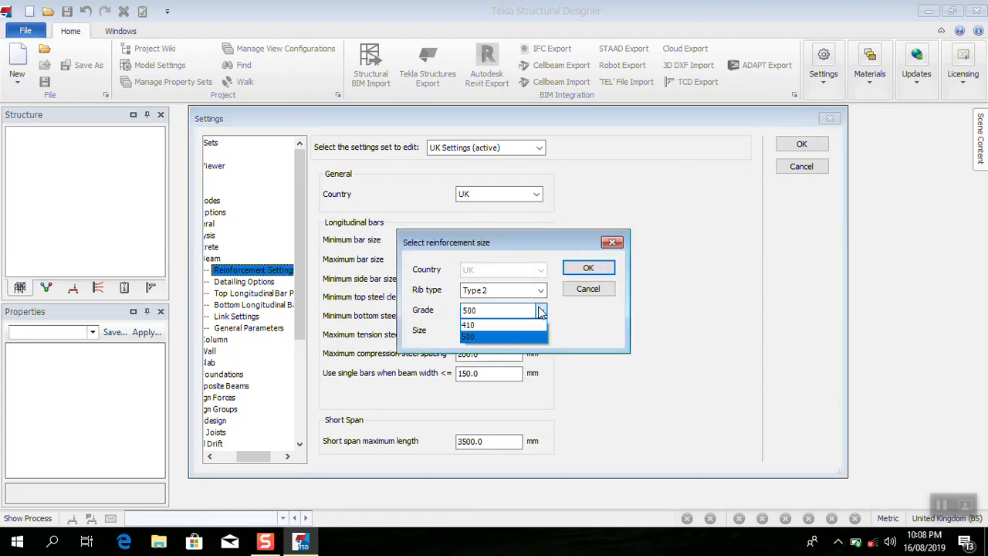
pyautogui.click(495, 332)
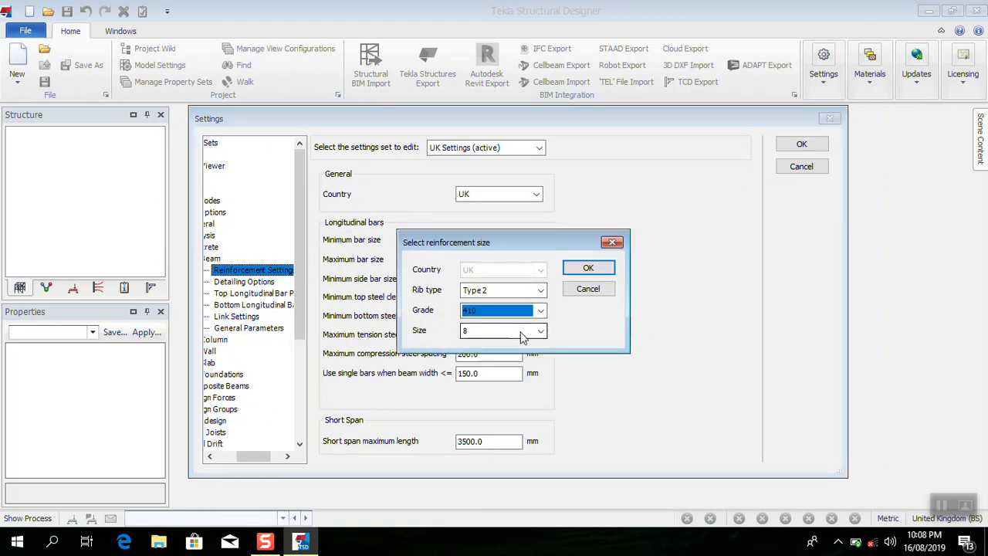
pyautogui.click(540, 331)
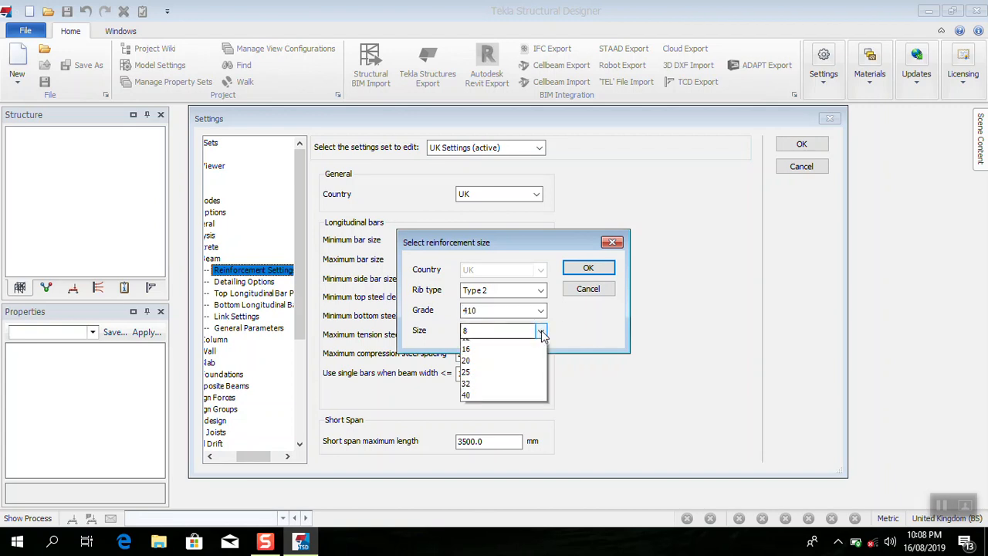
pyautogui.click(494, 382)
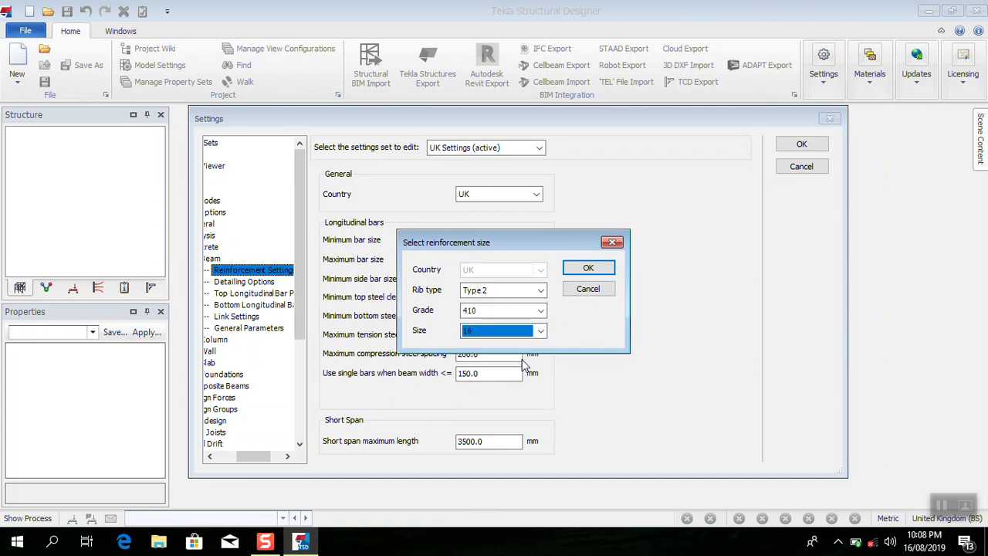
pyautogui.click(589, 269)
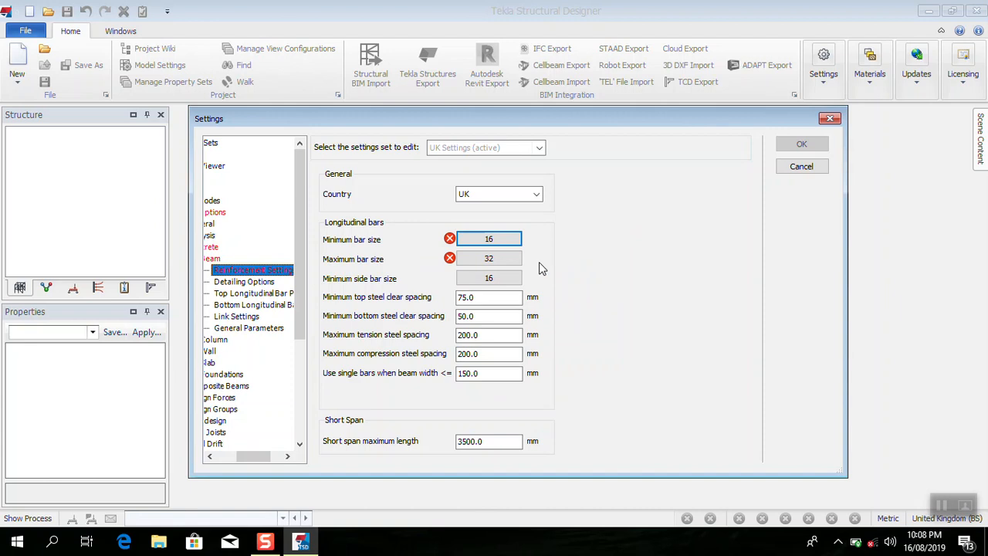
# - Set the beam's maximum longitudinal bar to grade 410, size 25
pyautogui.click(480, 259)
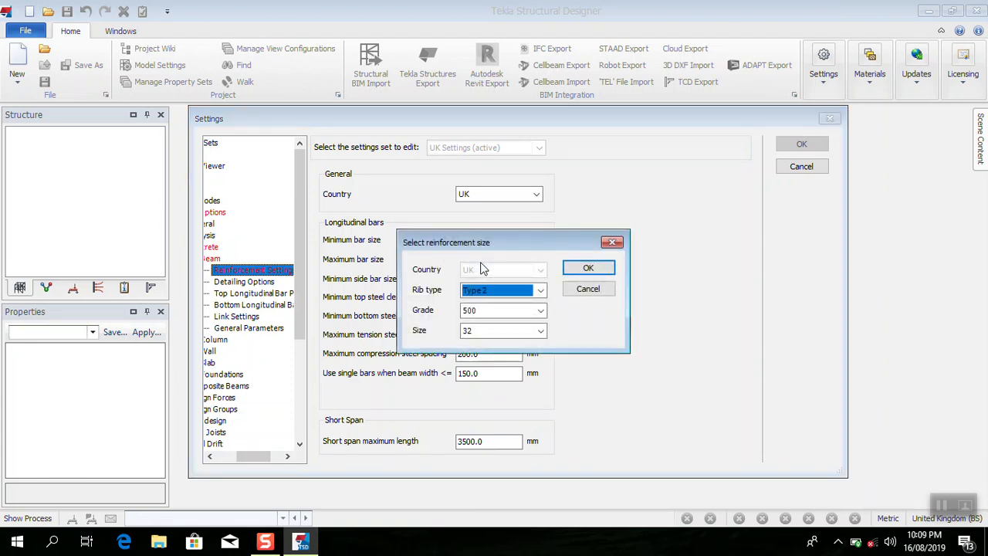
pyautogui.click(541, 311)
pyautogui.click(520, 327)
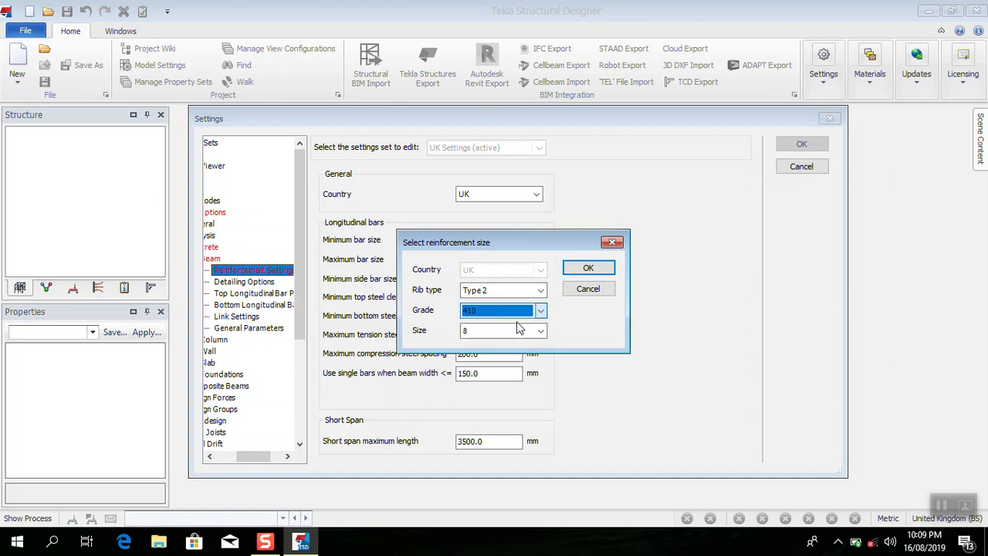
pyautogui.click(542, 332)
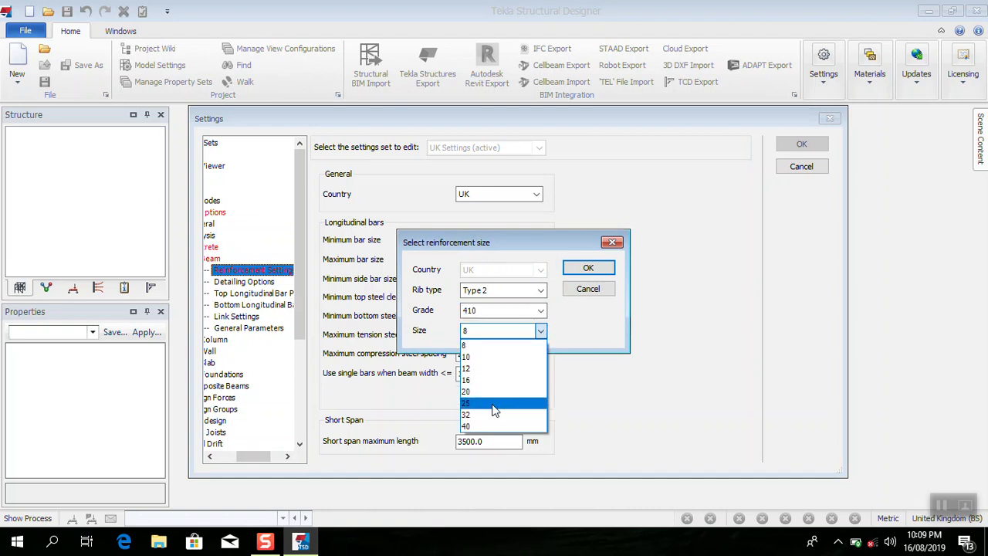
pyautogui.click(494, 404)
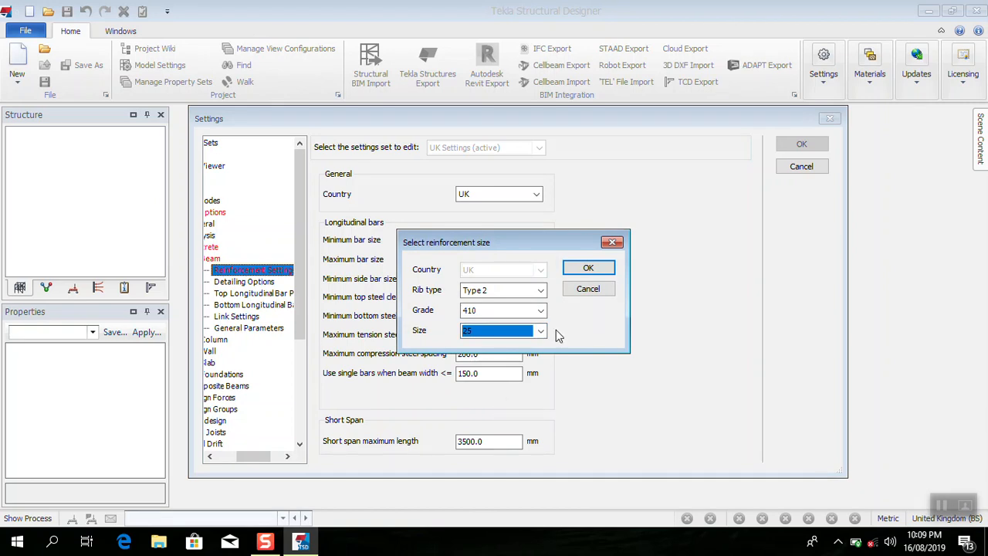
pyautogui.click(587, 268)
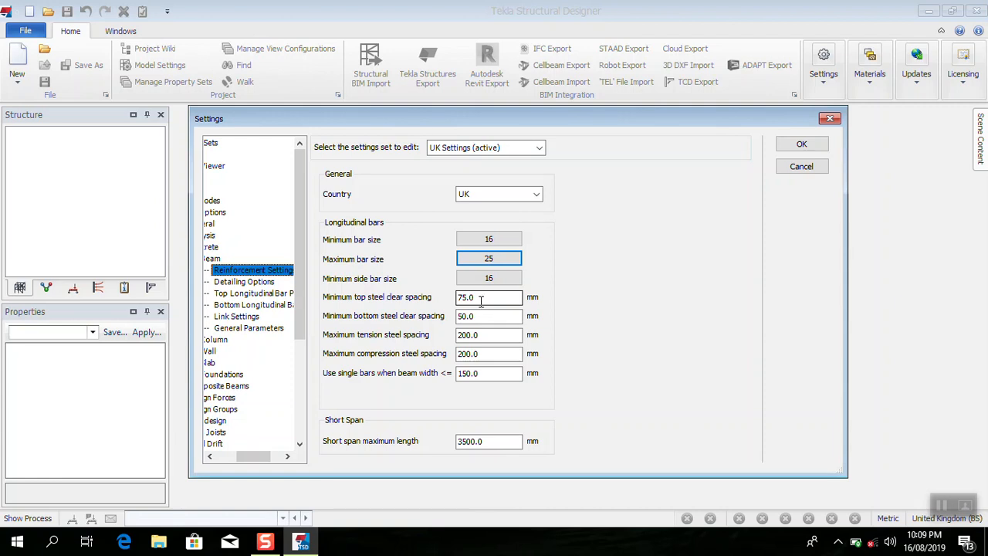
# - Set the beam's minimum top and minimum bottom steel clear spacing to 30 mm each
pyautogui.moveTo(480, 301); pyautogui.dragTo(428, 307)
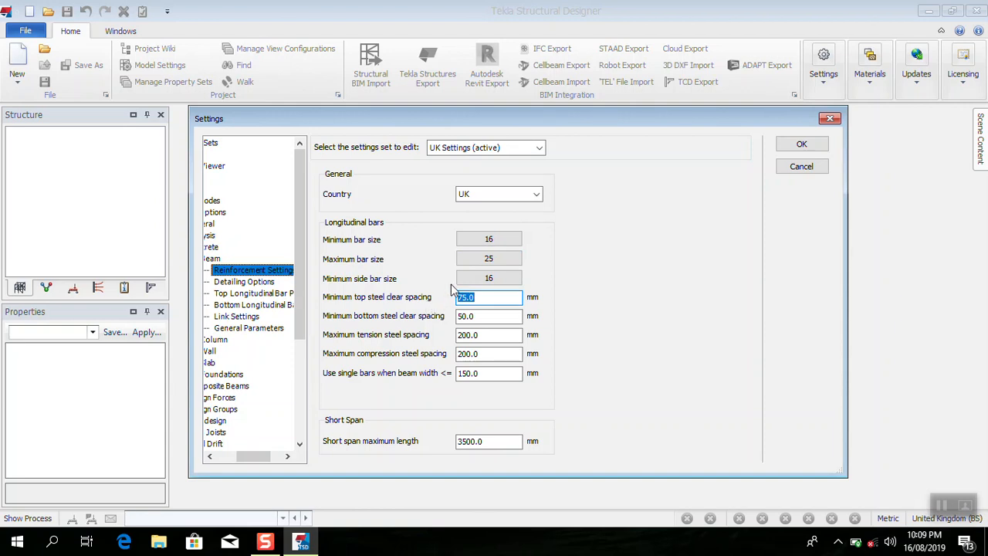
pyautogui.write('30')
pyautogui.moveTo(488, 316); pyautogui.dragTo(467, 315)
pyautogui.write('30')
pyautogui.click(510, 336)
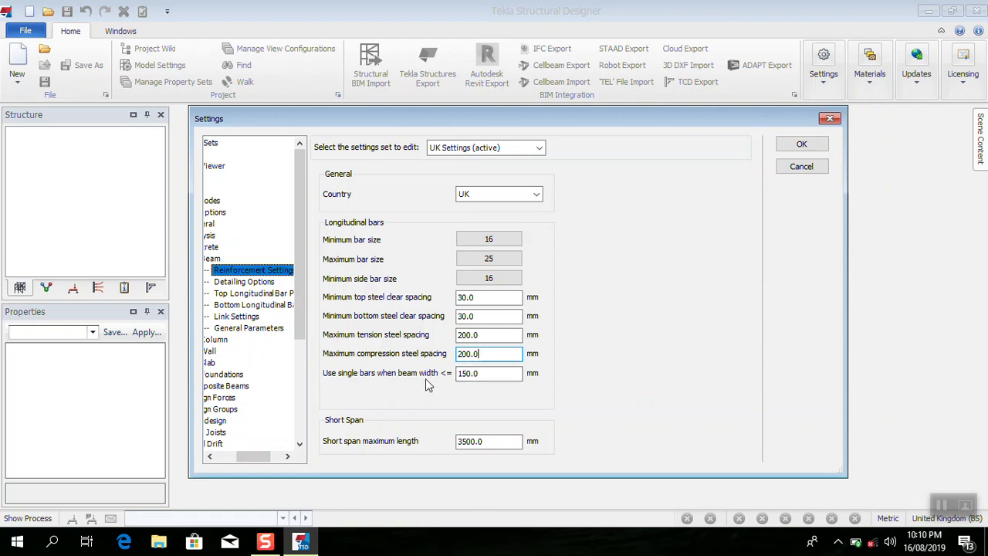
pyautogui.click(499, 376)
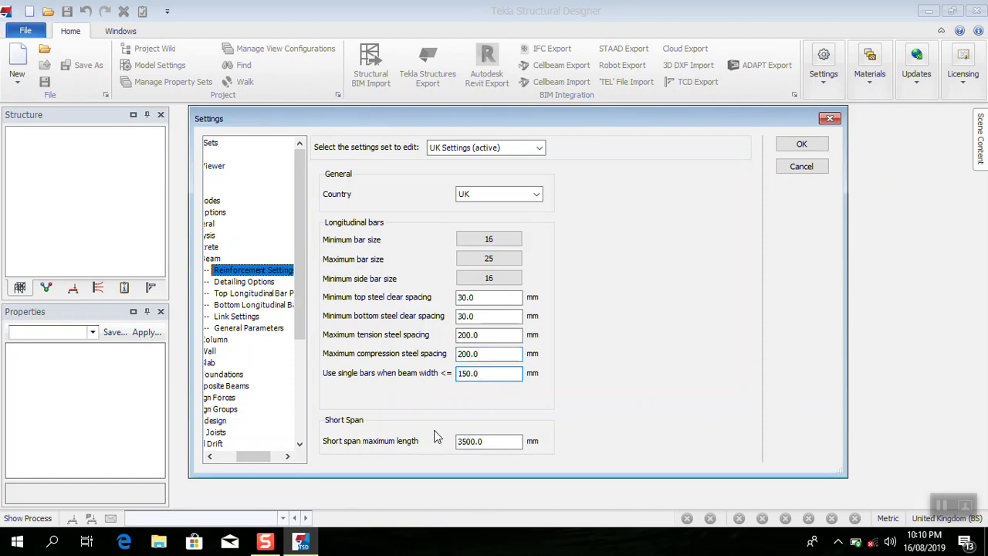
# - Check the beam detailing options, then compare the continuous-span top longitudinal bar patterns Standard Top 1, 2 and 3
pyautogui.click(244, 282)
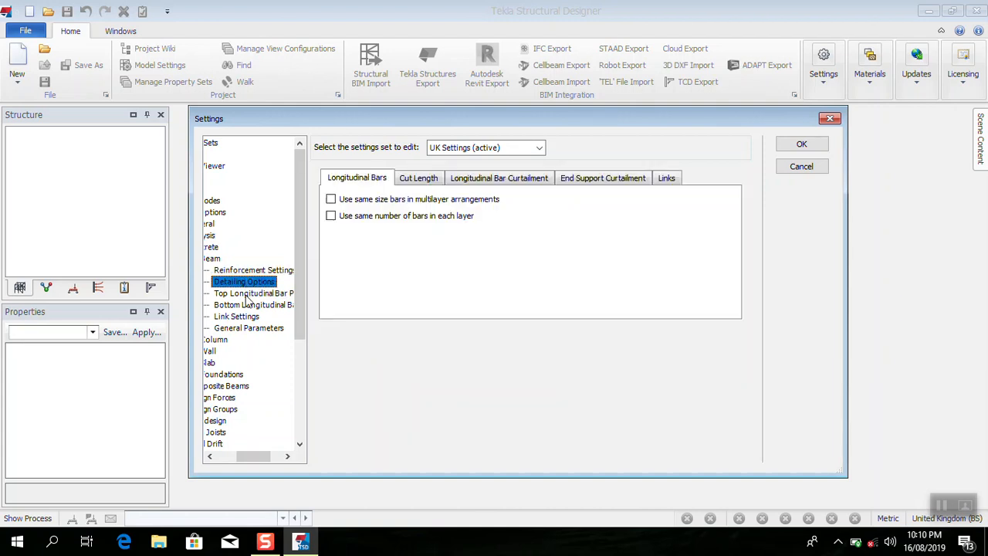
pyautogui.click(247, 294)
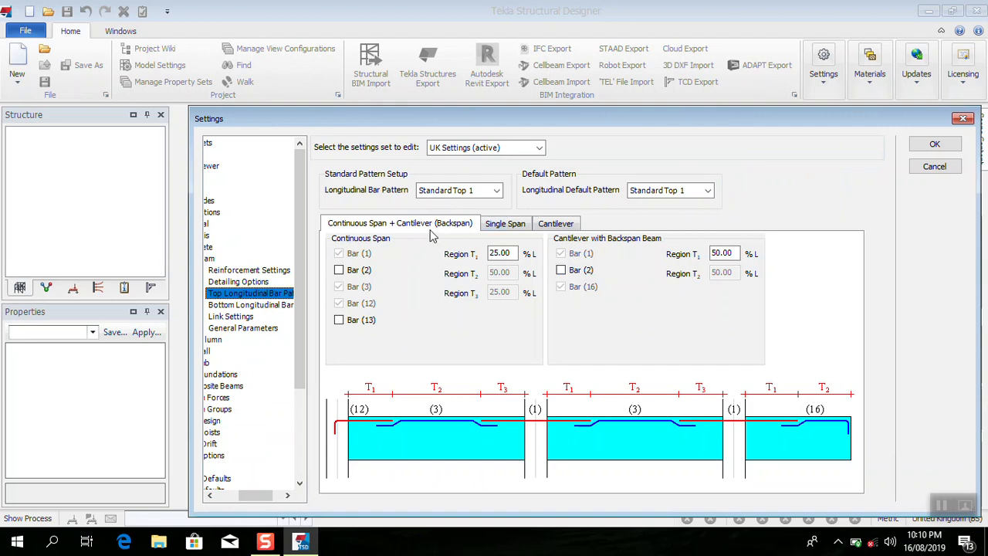
pyautogui.click(496, 191)
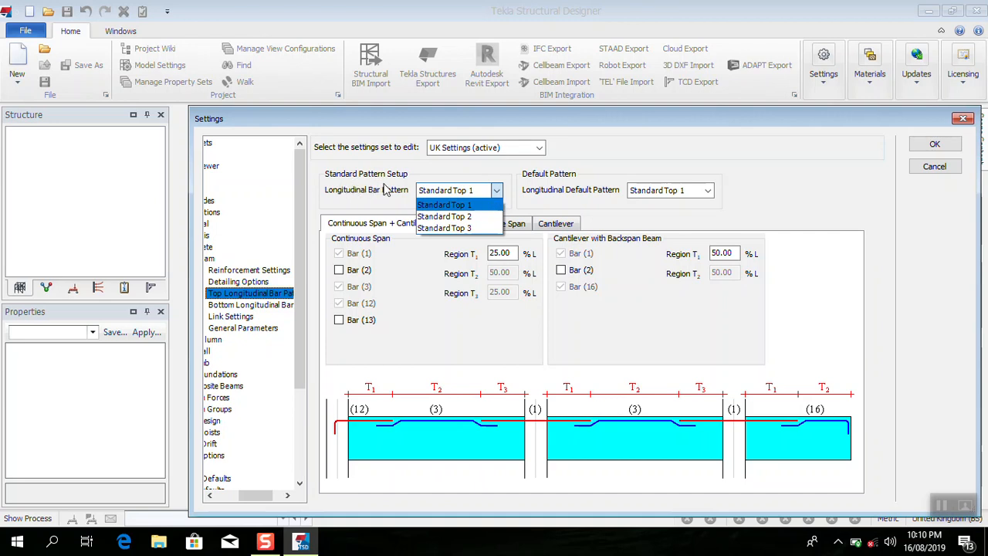
pyautogui.click(439, 205)
pyautogui.press('Down')
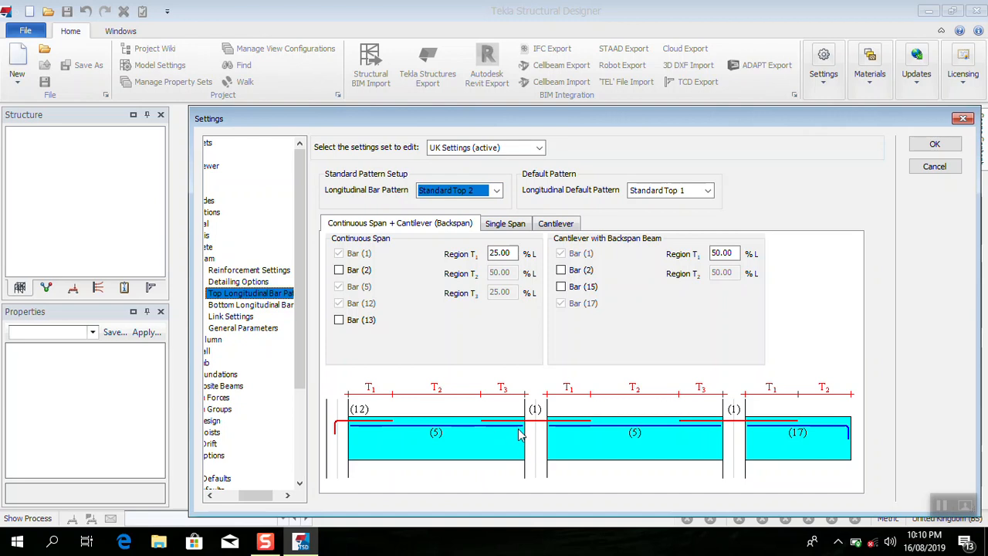
pyautogui.click(495, 192)
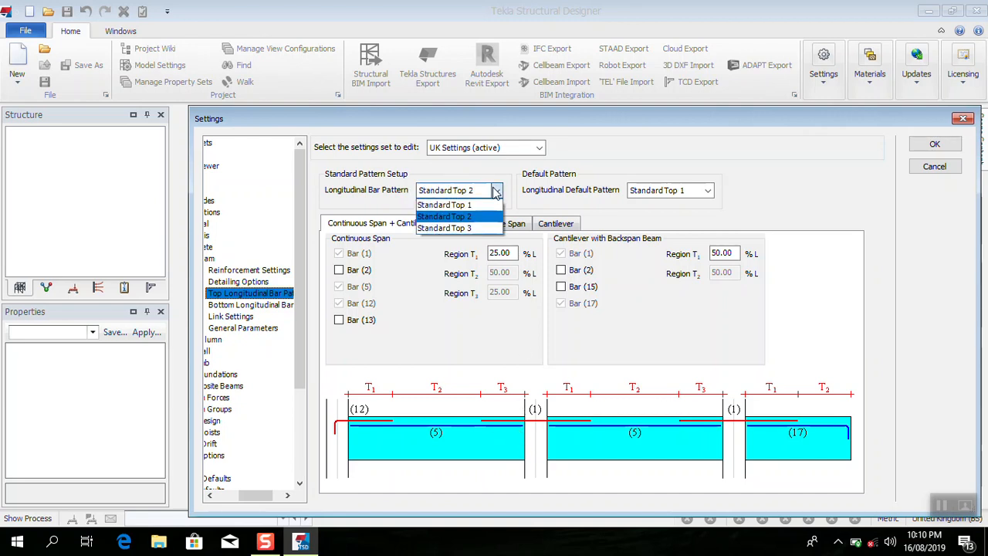
pyautogui.click(450, 228)
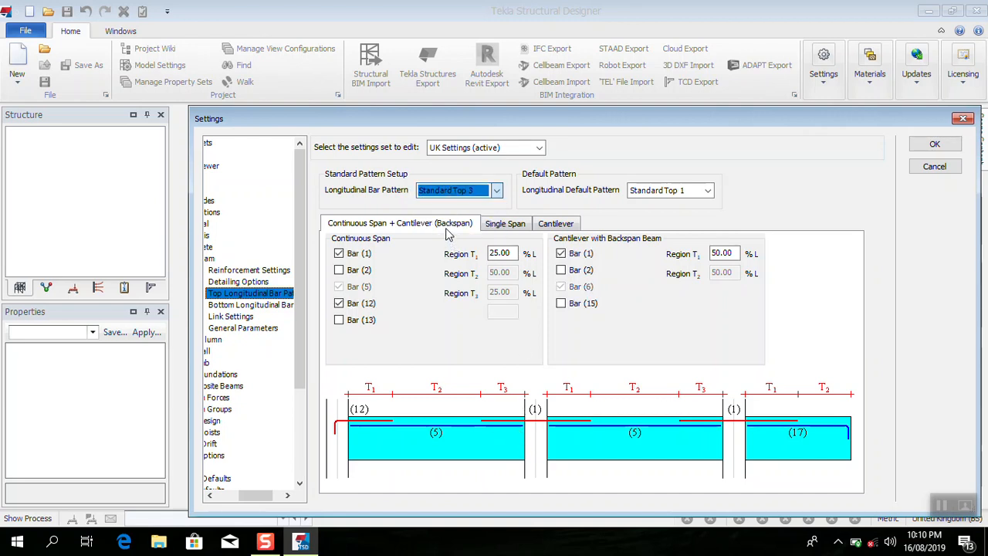
pyautogui.click(495, 193)
pyautogui.click(479, 205)
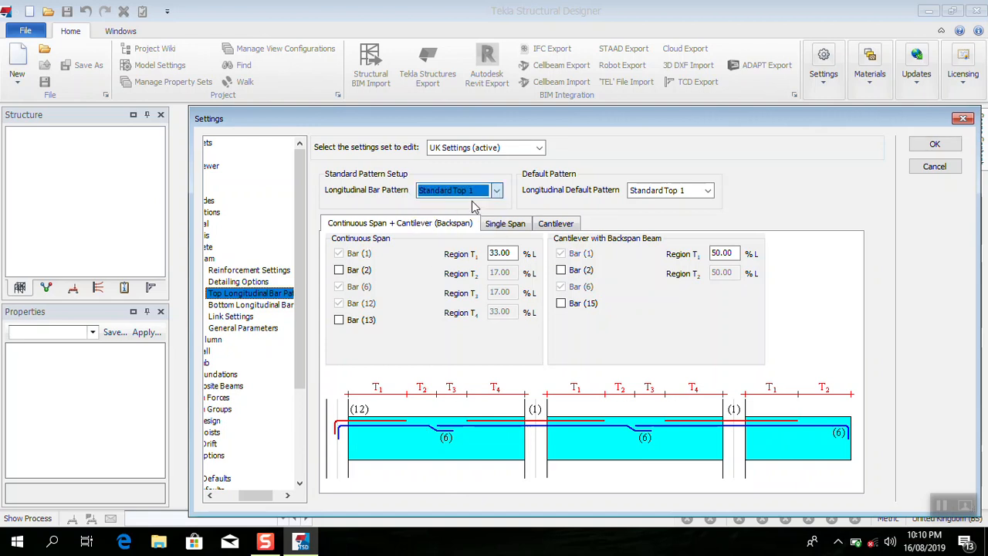
# - Review the Standard Top 2 continuous-span bar layout again and compare it with Standard Top 1
pyautogui.click(496, 192)
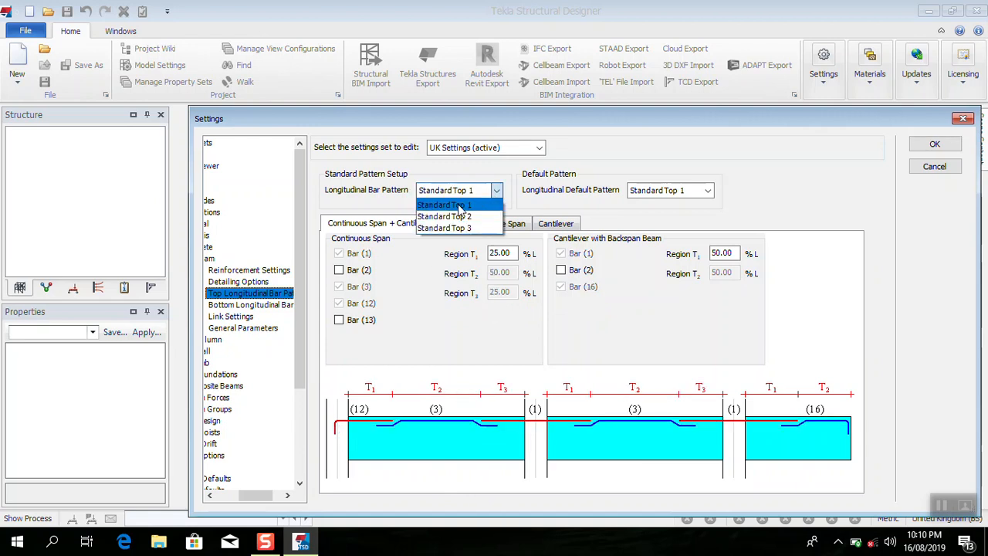
pyautogui.click(457, 217)
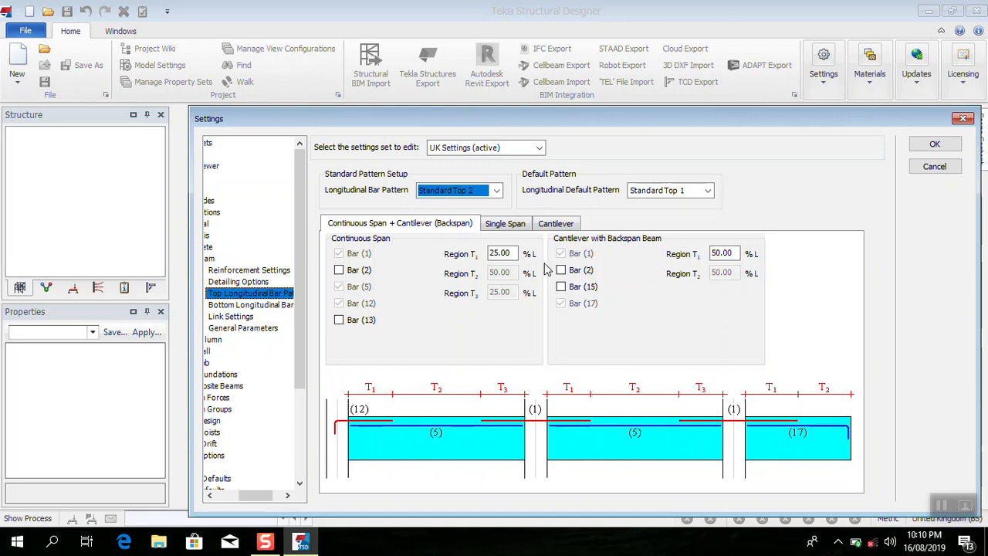
pyautogui.click(496, 190)
pyautogui.click(467, 207)
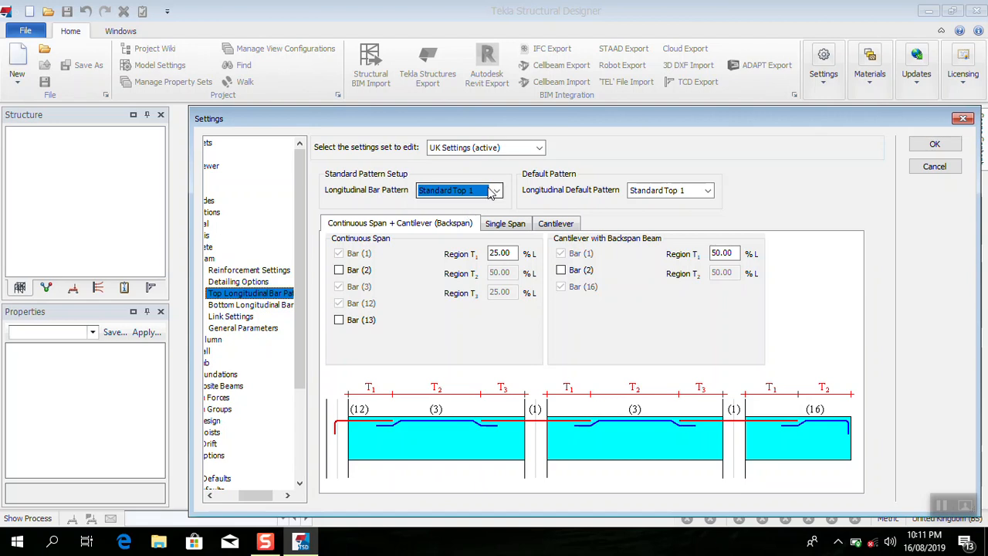
# - Select Standard Top 2 as both the top longitudinal bar pattern and the longitudinal default pattern
pyautogui.click(492, 192)
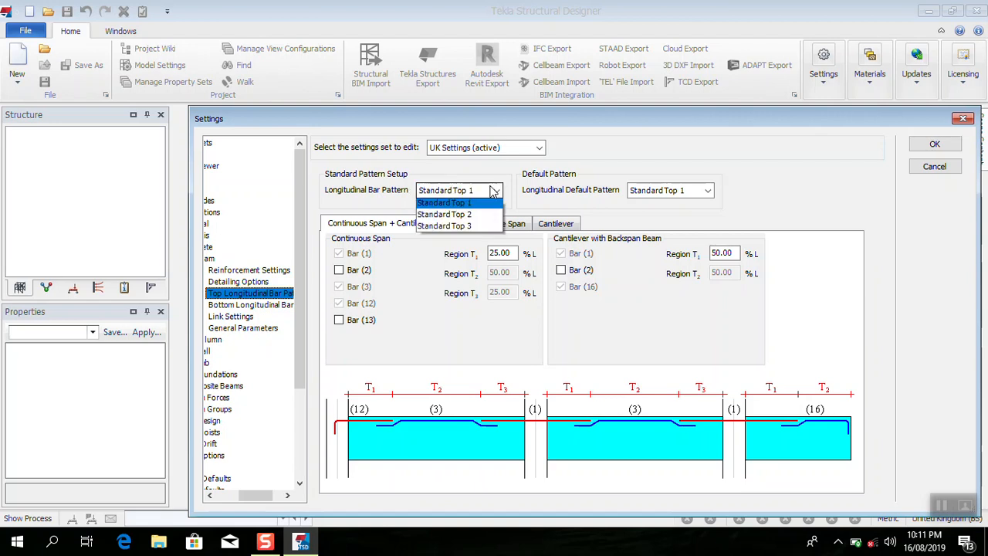
pyautogui.click(466, 218)
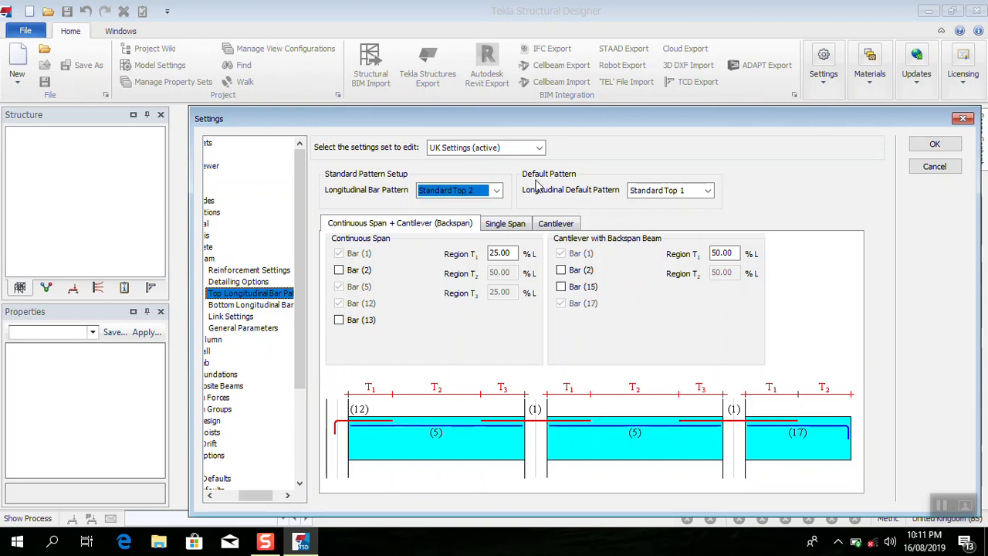
pyautogui.click(704, 194)
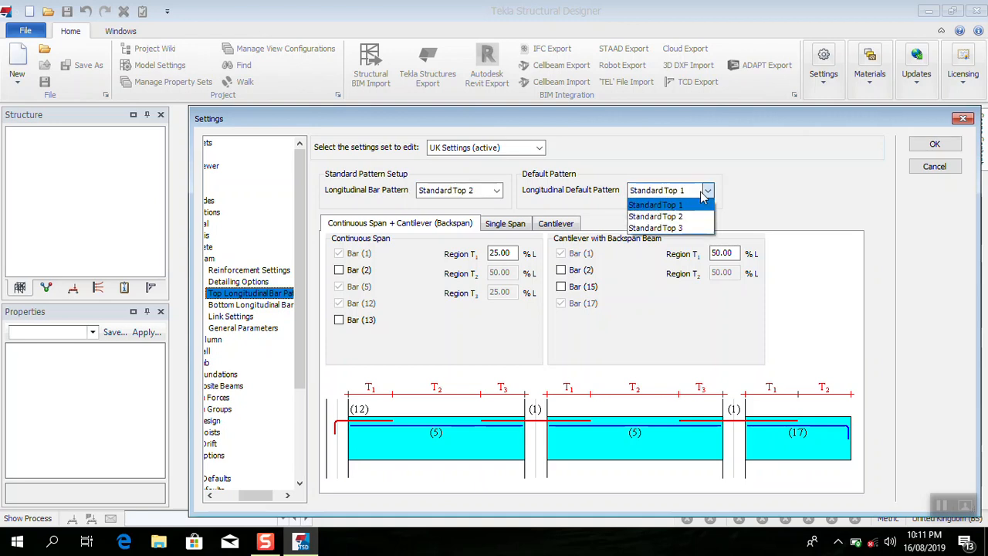
pyautogui.click(644, 217)
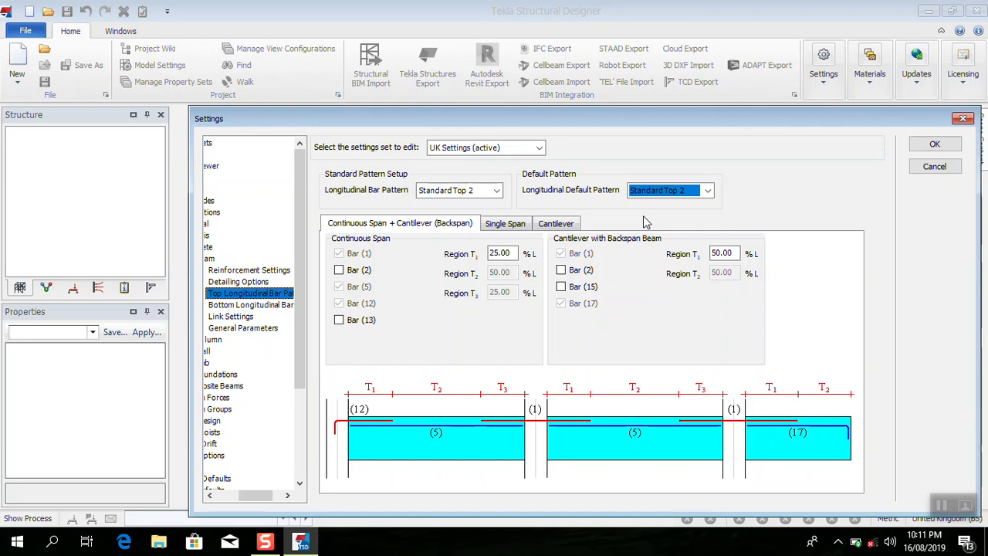
# - Compare the single-span top bar layouts of Standard Top 1 and Standard Top 3, and return the pattern to Standard Top 2
pyautogui.click(487, 229)
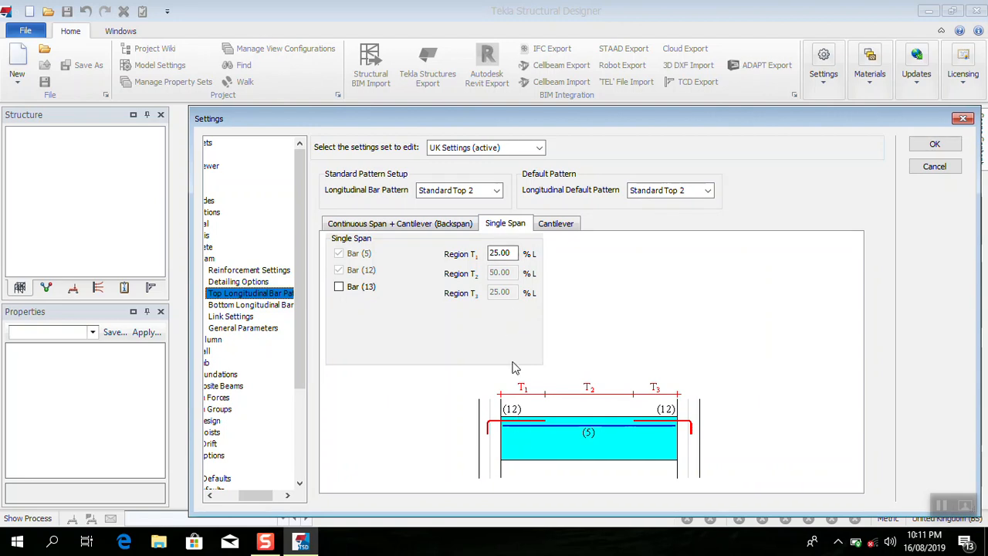
pyautogui.click(477, 191)
pyautogui.click(479, 205)
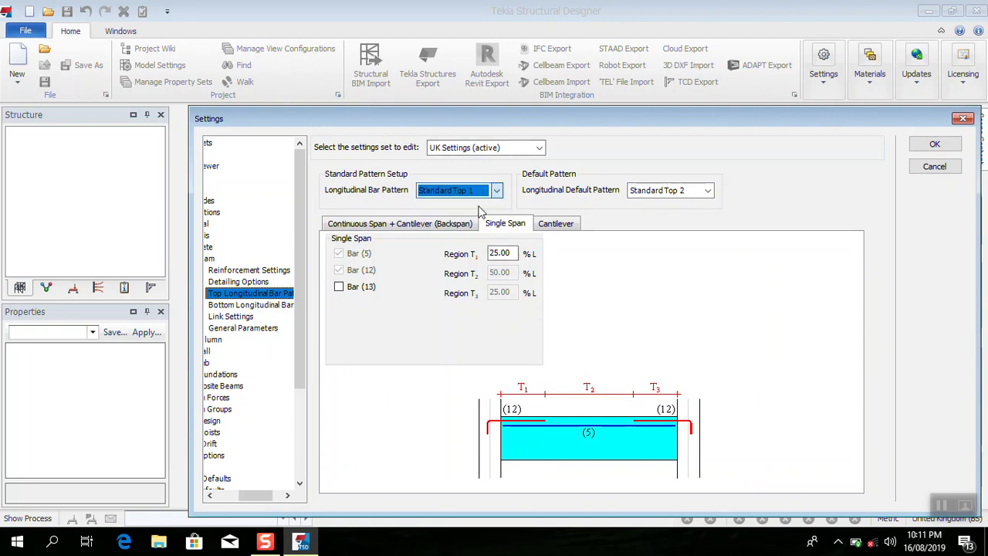
pyautogui.click(498, 189)
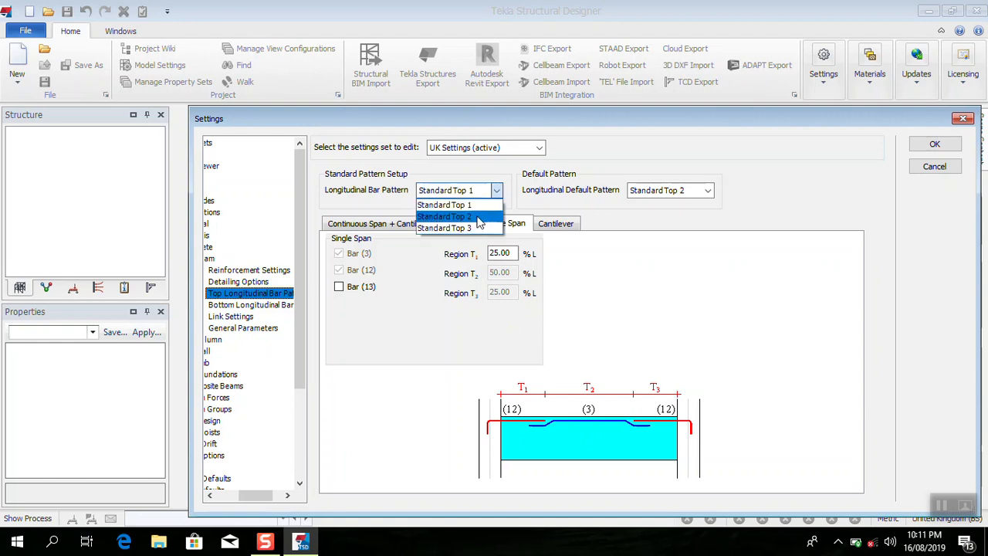
pyautogui.click(464, 222)
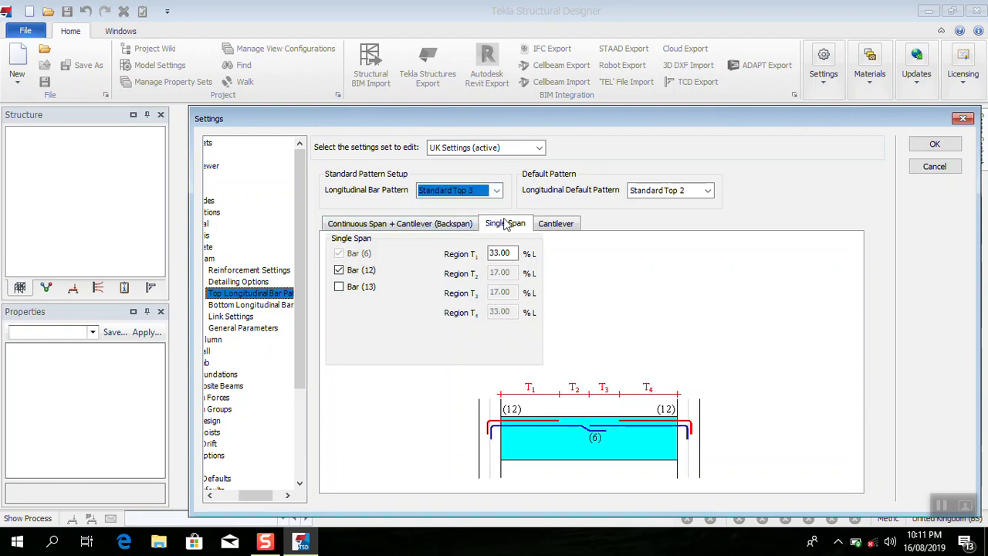
pyautogui.click(498, 191)
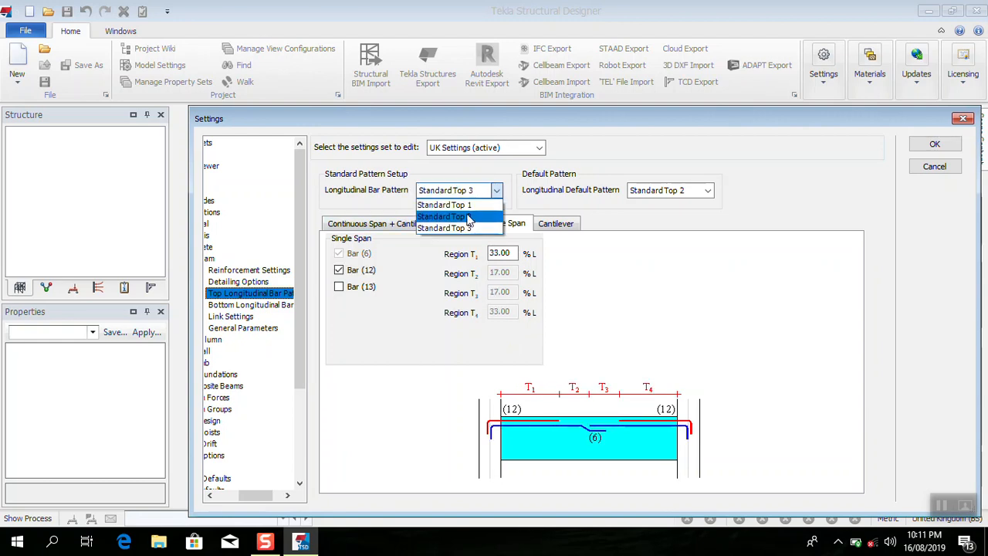
pyautogui.click(473, 216)
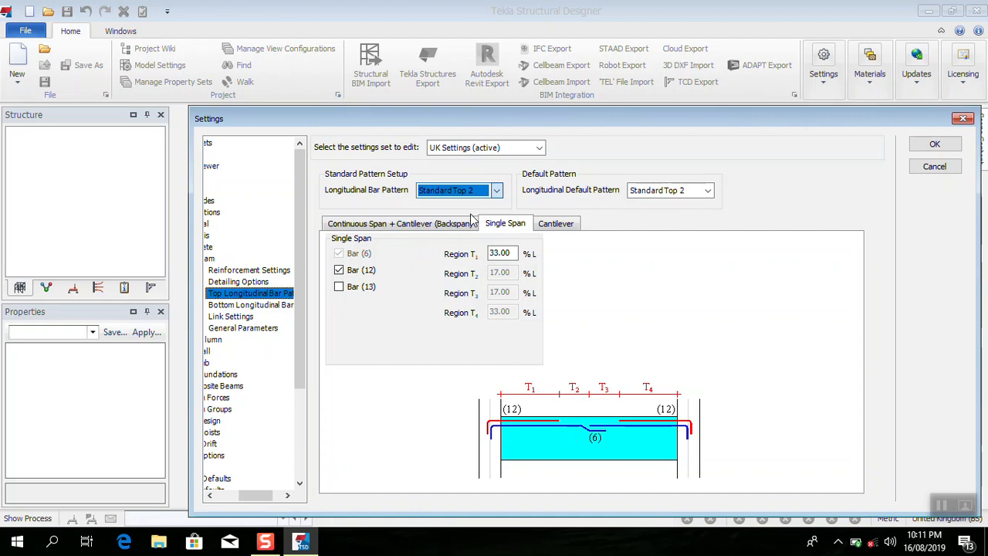
# - Compare the cantilever top bar layouts of Standard Top 1 and Standard Top 3, and return the pattern to Standard Top 2
pyautogui.click(541, 228)
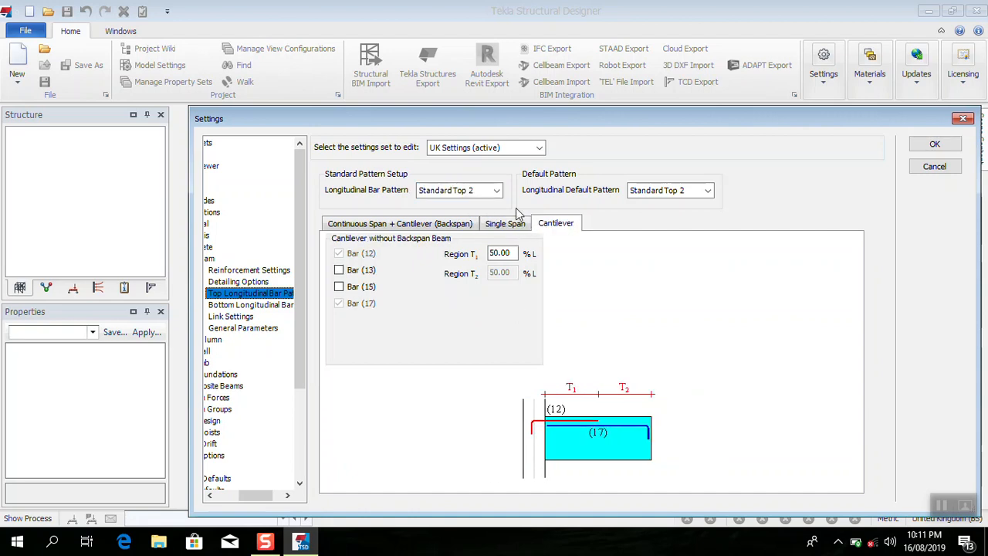
pyautogui.click(498, 191)
pyautogui.click(488, 204)
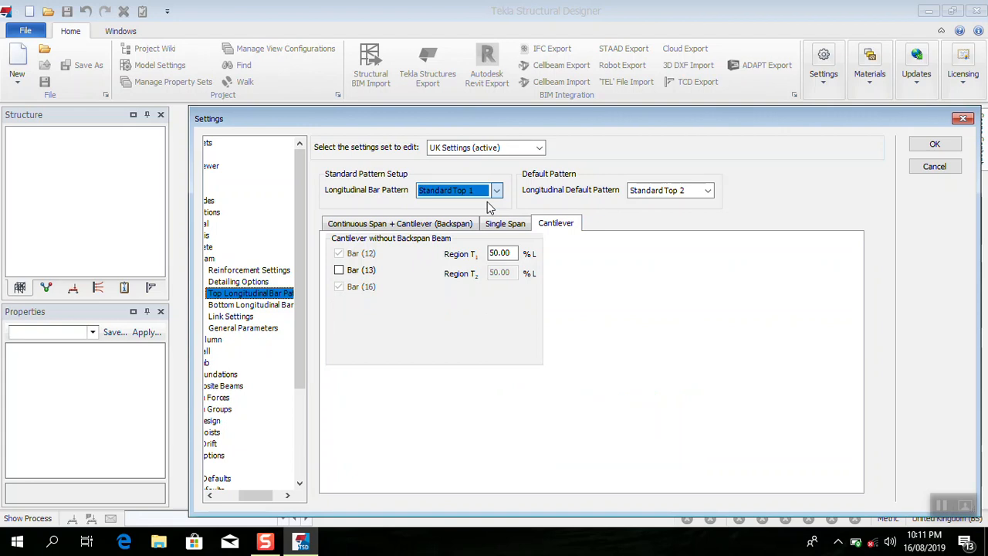
pyautogui.click(493, 193)
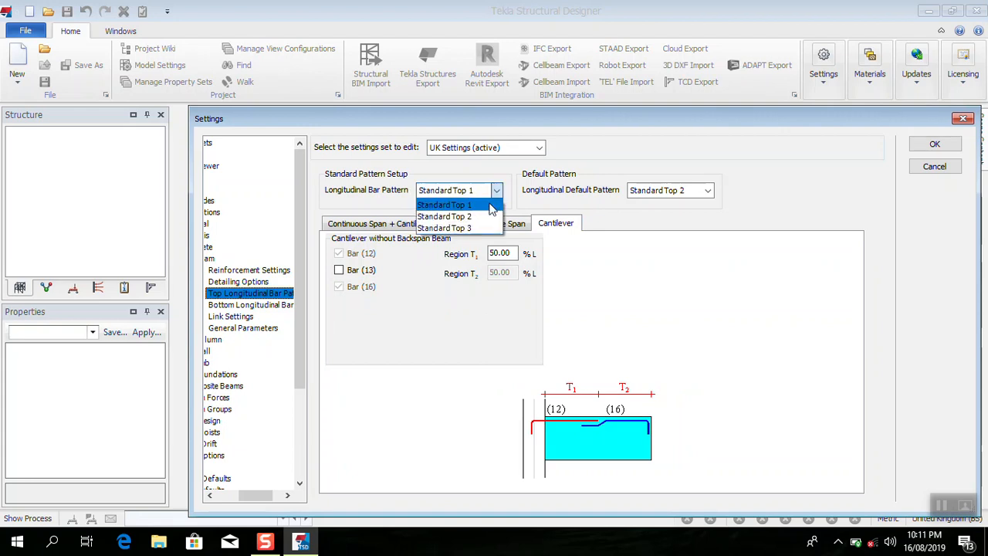
pyautogui.click(473, 228)
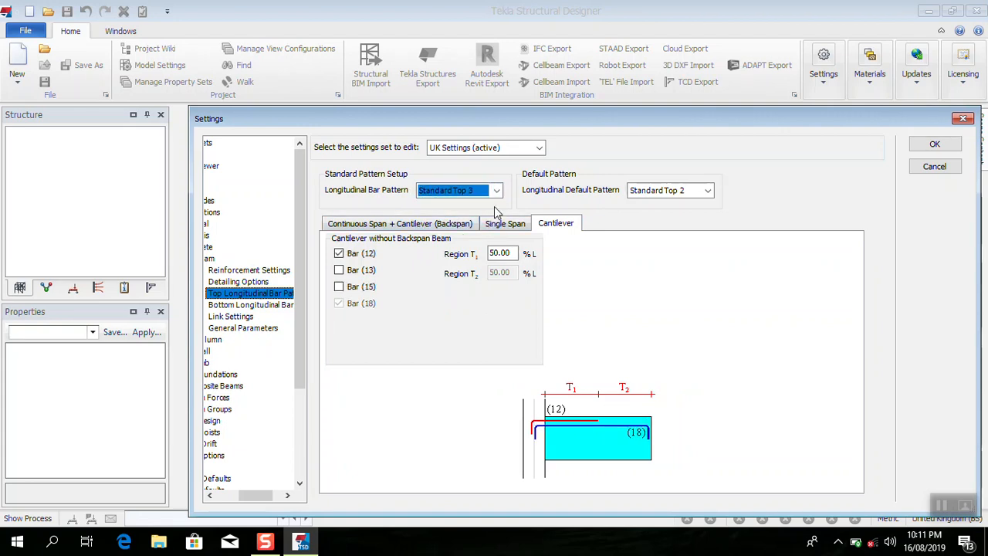
pyautogui.click(495, 191)
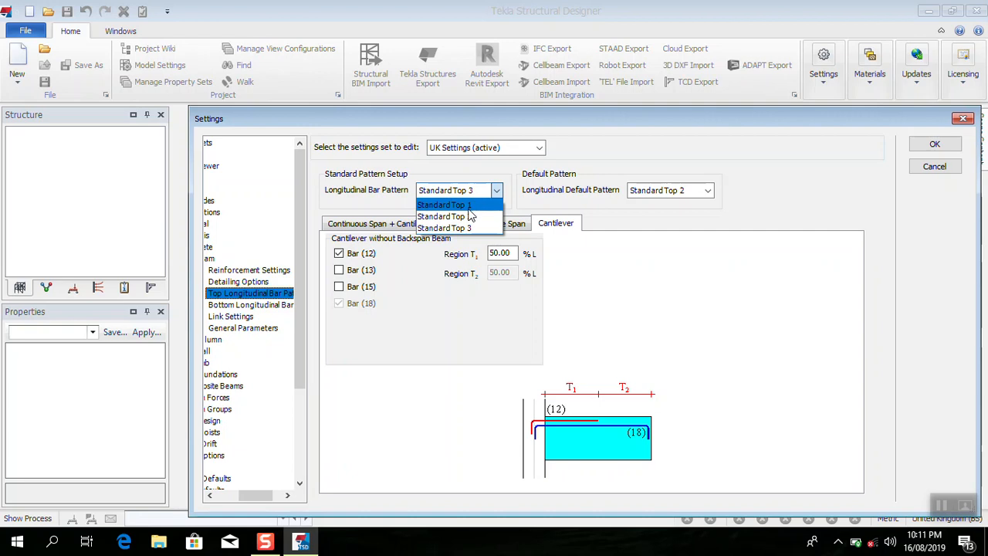
pyautogui.click(467, 216)
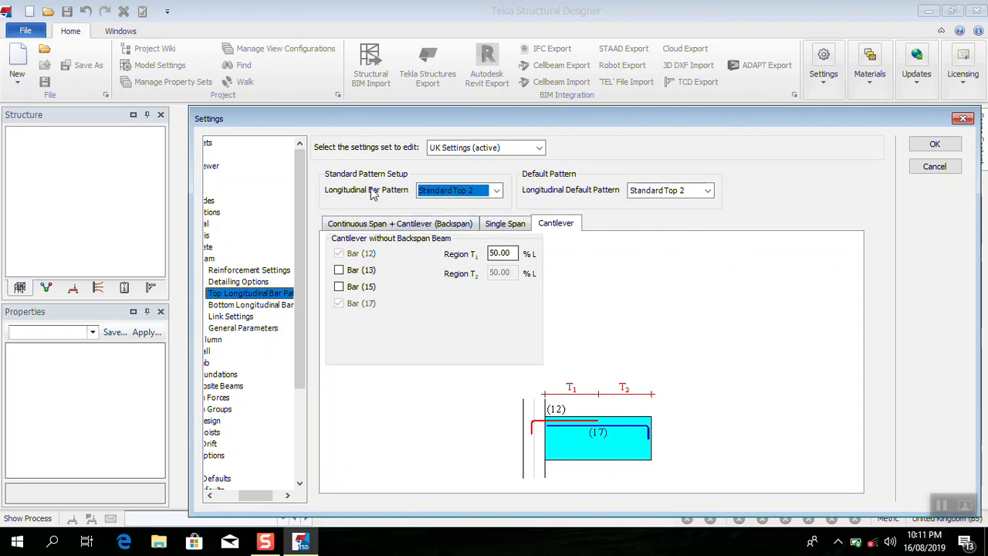
# - Open the concrete beam's bottom longitudinal bar pattern settings
pyautogui.click(224, 307)
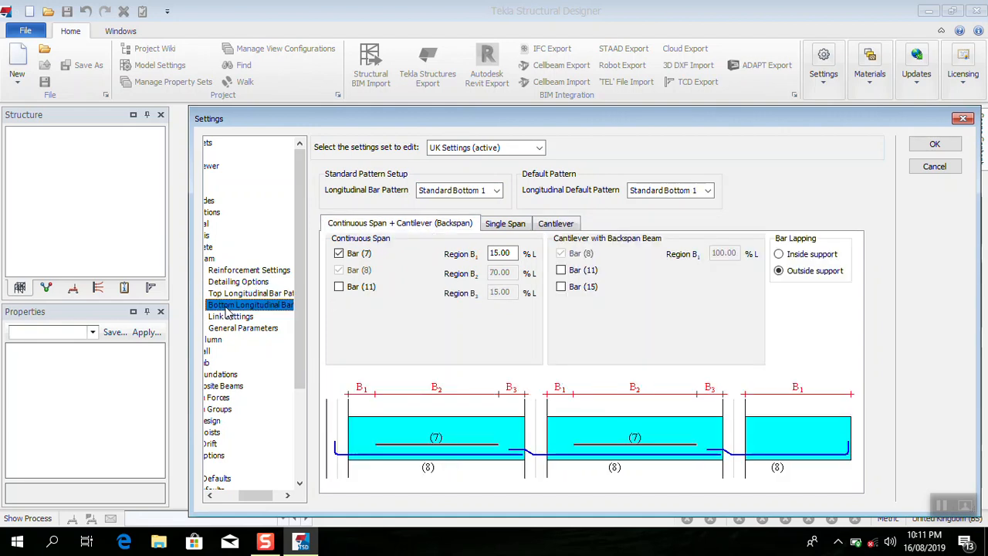
# - Compare the Standard Bottom 1 and Standard Bottom 2 longitudinal bar patterns for continuous and single-span beams
pyautogui.click(497, 190)
pyautogui.click(472, 213)
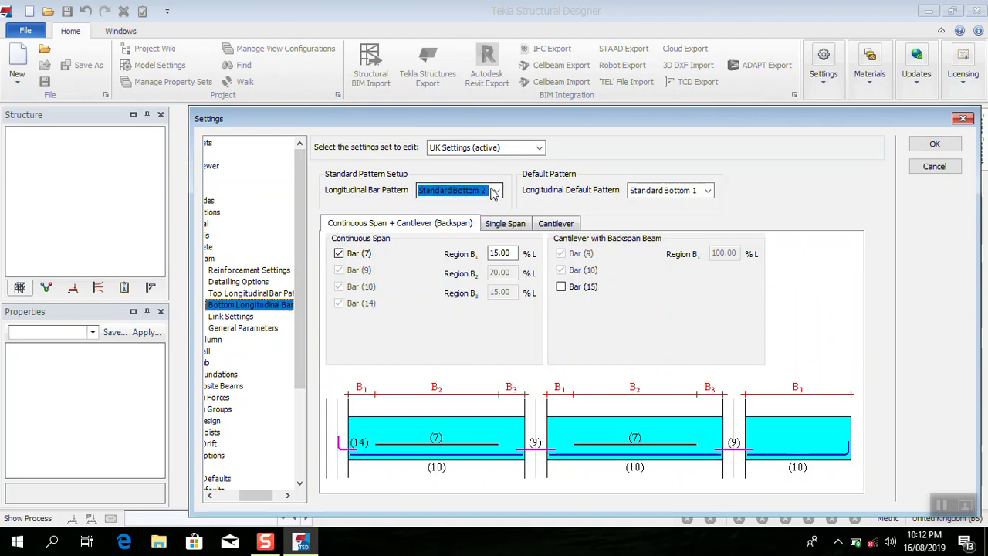
pyautogui.click(504, 228)
pyautogui.click(498, 191)
pyautogui.click(482, 205)
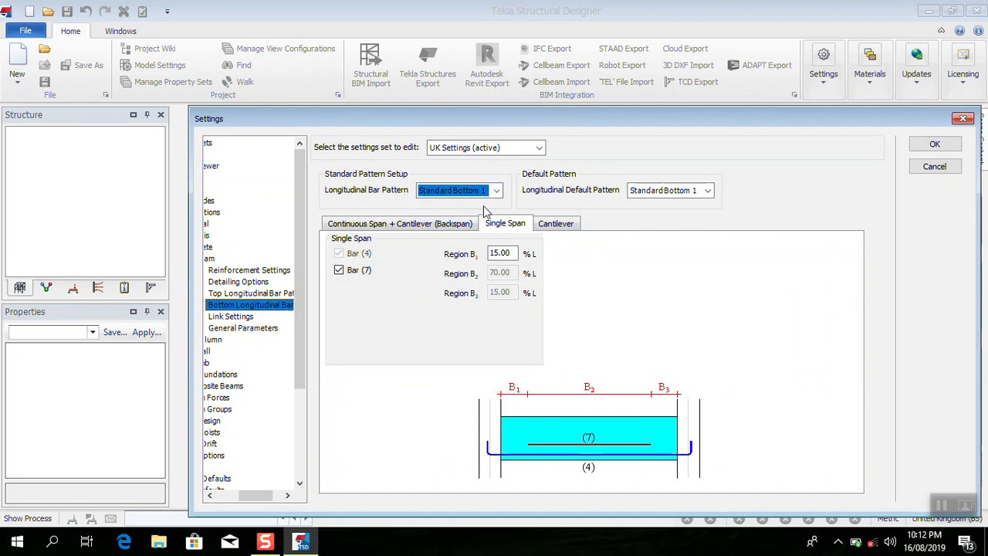
pyautogui.click(497, 191)
pyautogui.click(475, 216)
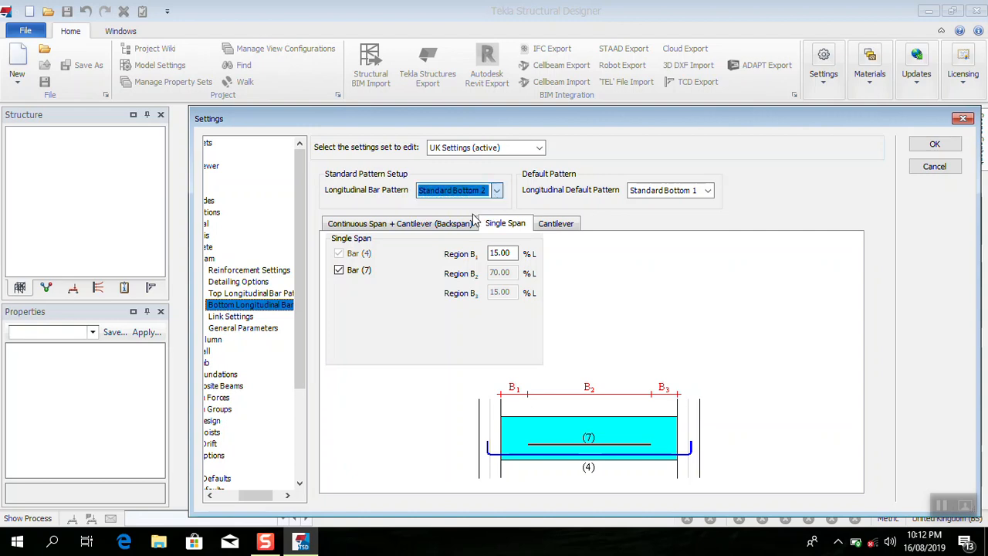
pyautogui.click(496, 191)
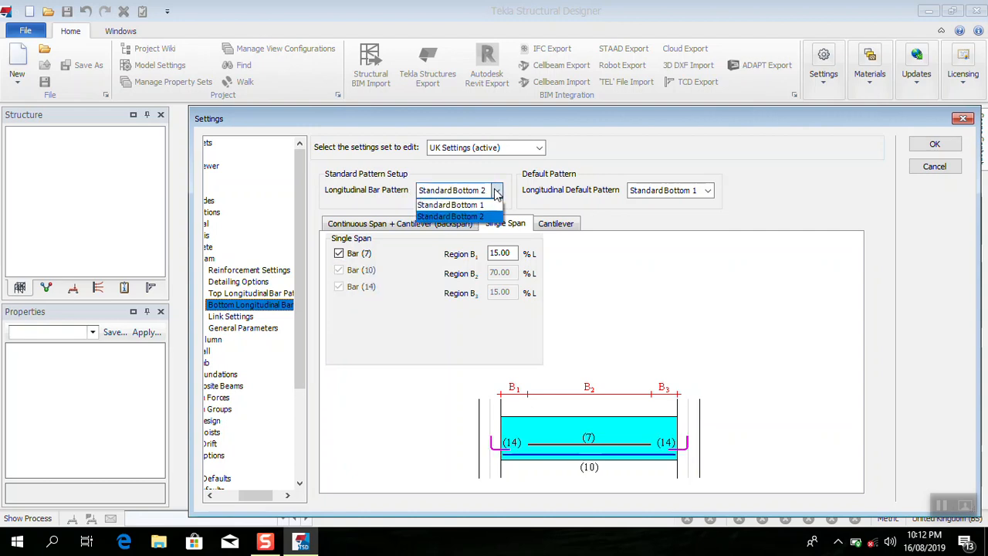
pyautogui.click(450, 205)
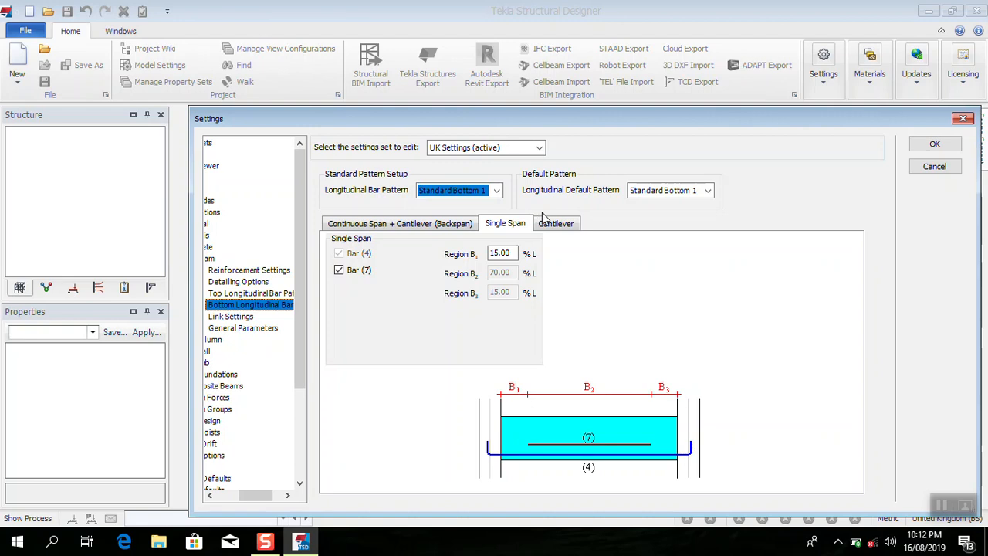
# - Choose Standard Bottom 1 as the longitudinal default pattern for the beams' bottom bars
pyautogui.click(708, 192)
pyautogui.click(680, 206)
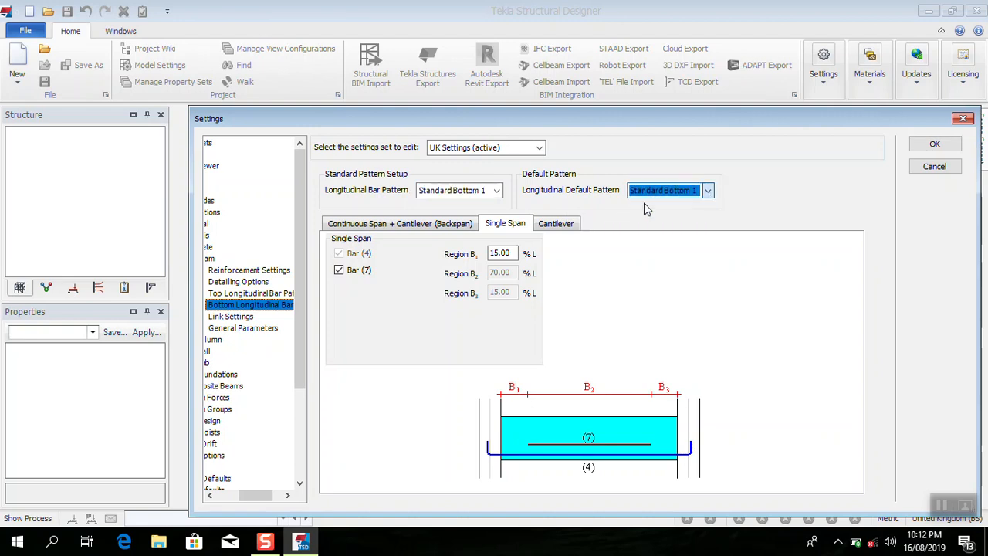
pyautogui.click(496, 191)
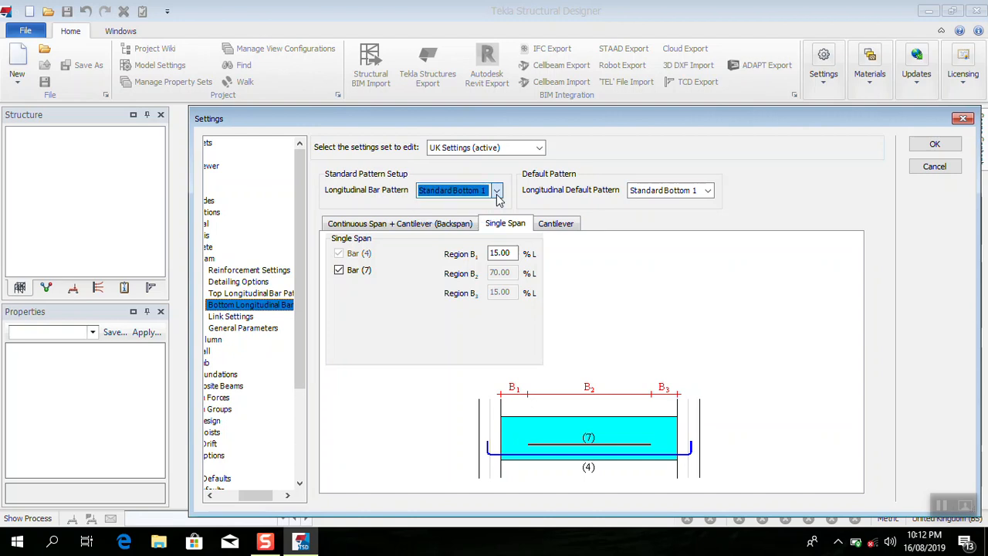
# - Compare the Standard Bottom 2 and Standard Bottom 1 bar patterns for cantilevers without a backspan beam
pyautogui.click(567, 226)
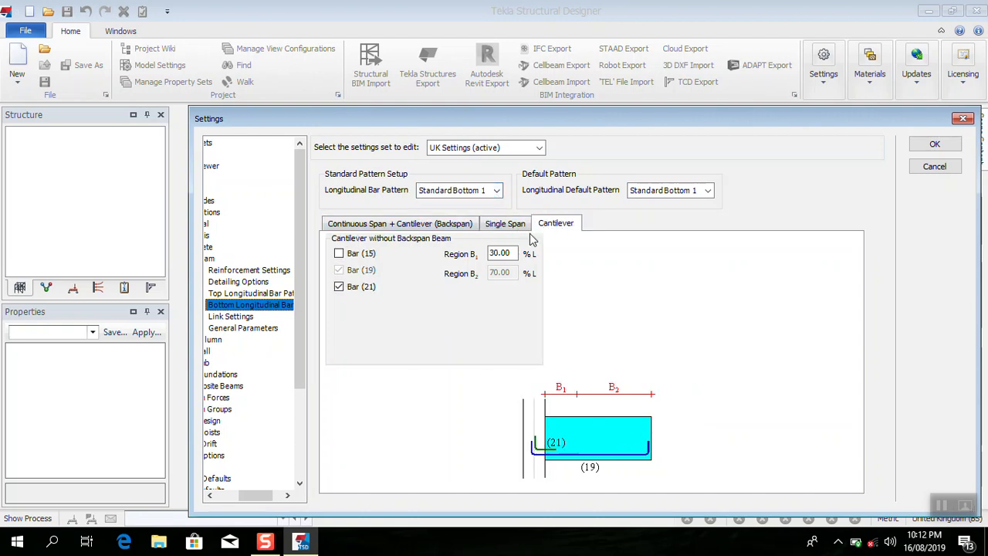
pyautogui.click(497, 191)
pyautogui.click(470, 218)
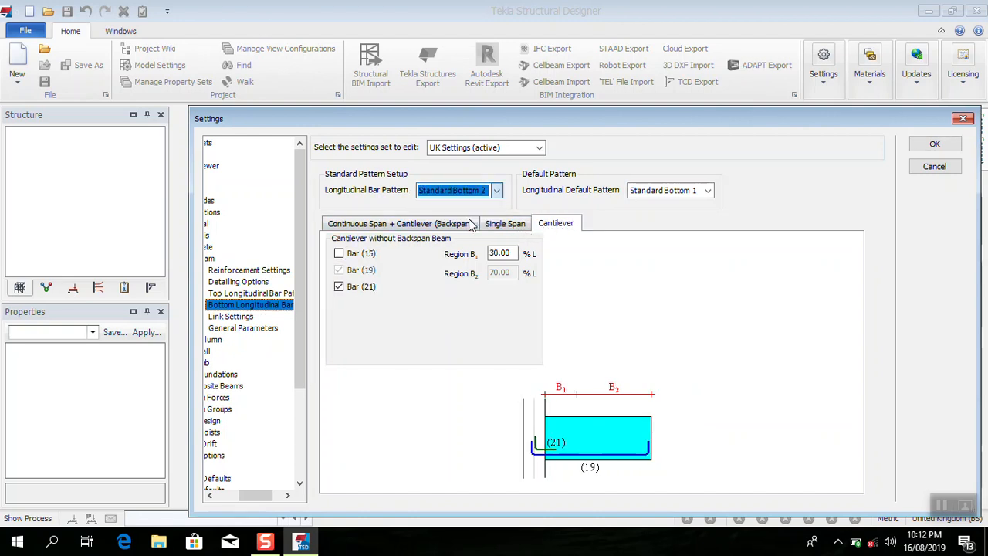
pyautogui.click(497, 191)
pyautogui.click(486, 215)
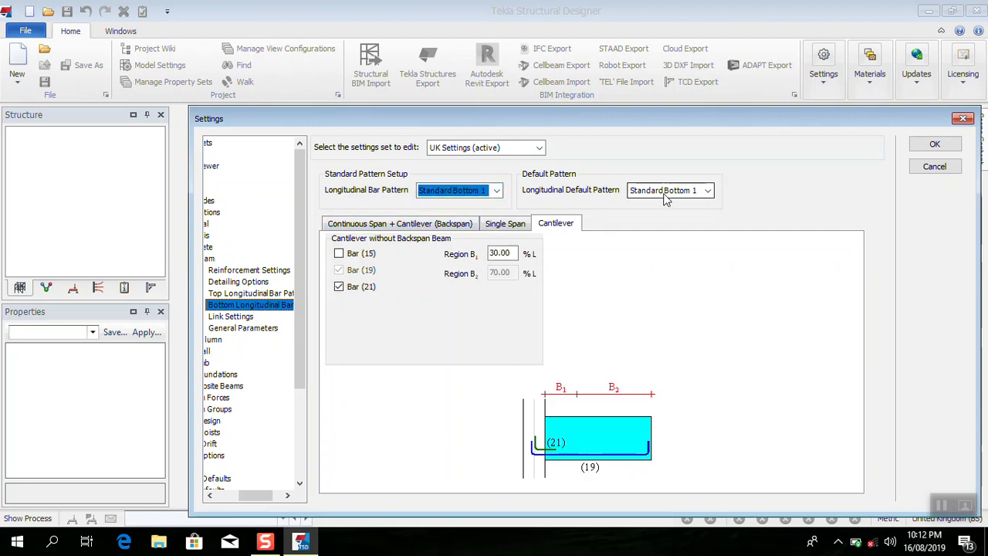
# - Review Standard Bottom 2 for continuous spans with backspan cantilevers and return the displayed pattern to Standard Bottom 1
pyautogui.click(438, 222)
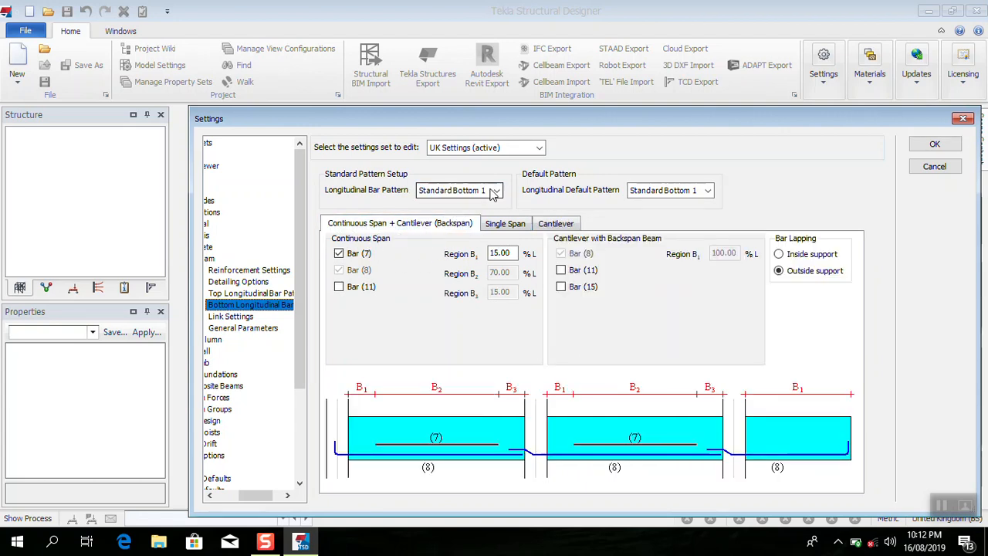
pyautogui.click(494, 191)
pyautogui.click(478, 216)
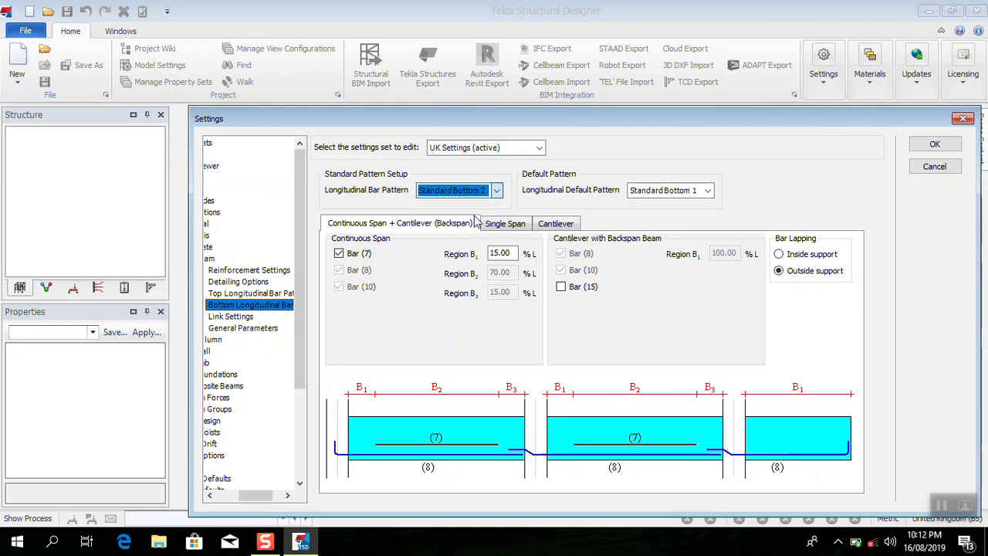
pyautogui.click(497, 191)
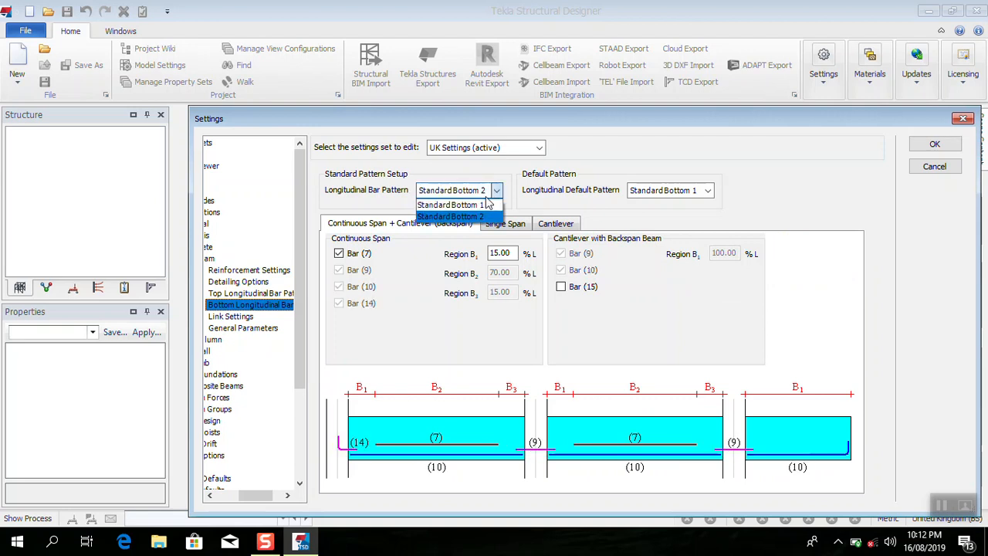
pyautogui.click(467, 204)
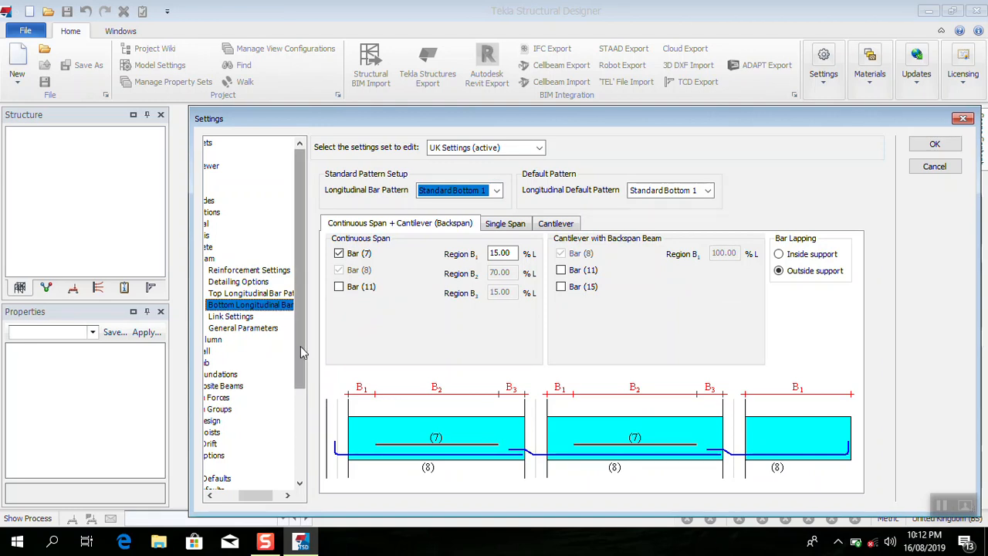
# - In the beam link settings, set the minimum link bar to grade 410, size 10
pyautogui.click(246, 316)
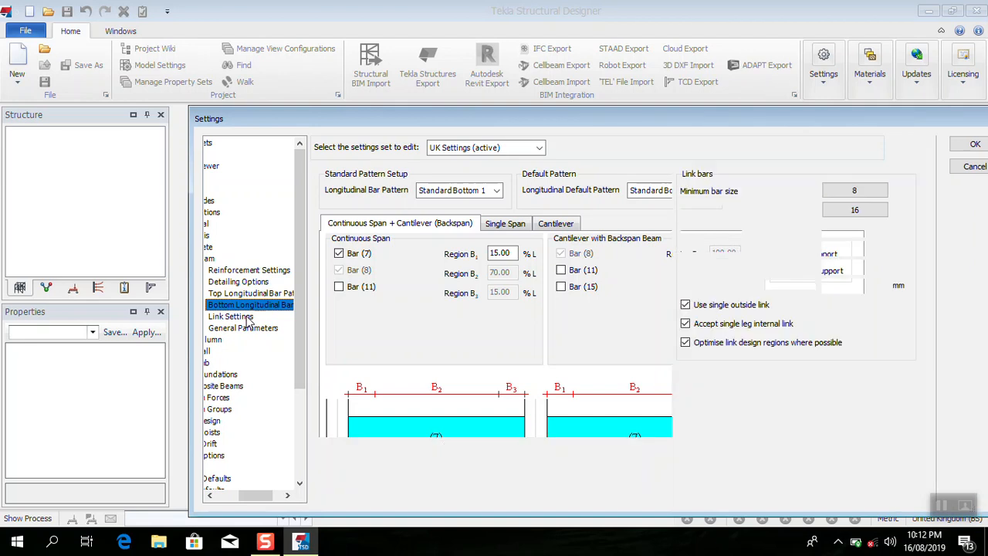
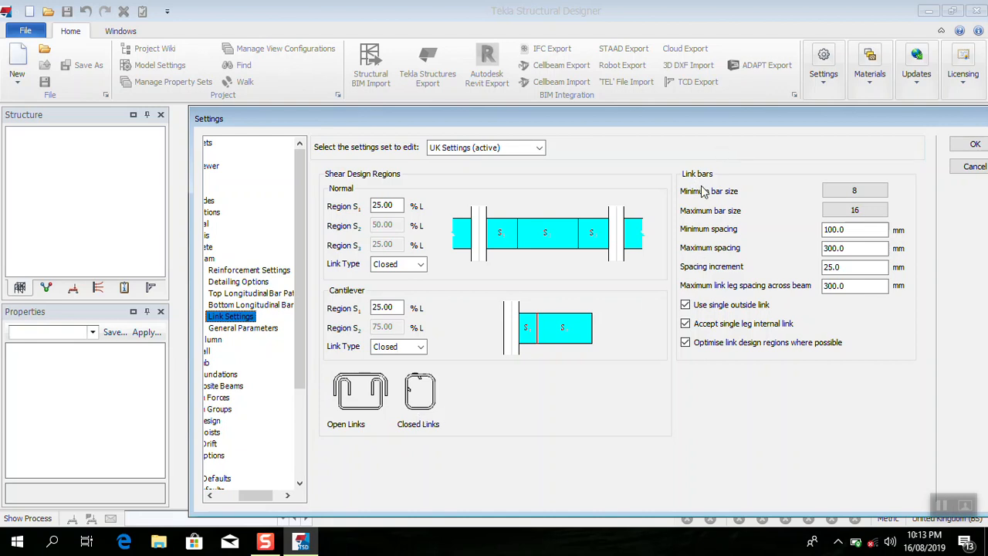
pyautogui.click(852, 197)
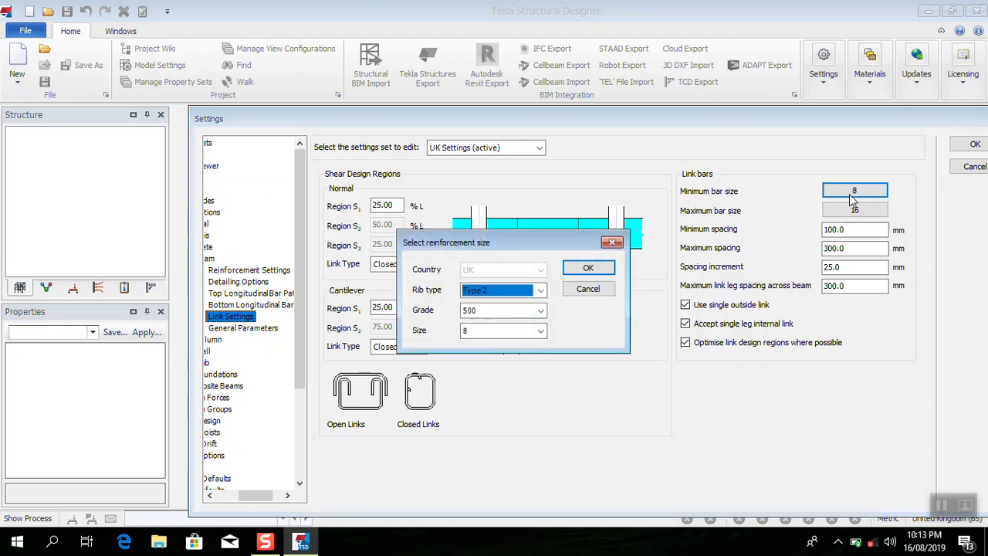
pyautogui.click(541, 310)
pyautogui.click(525, 334)
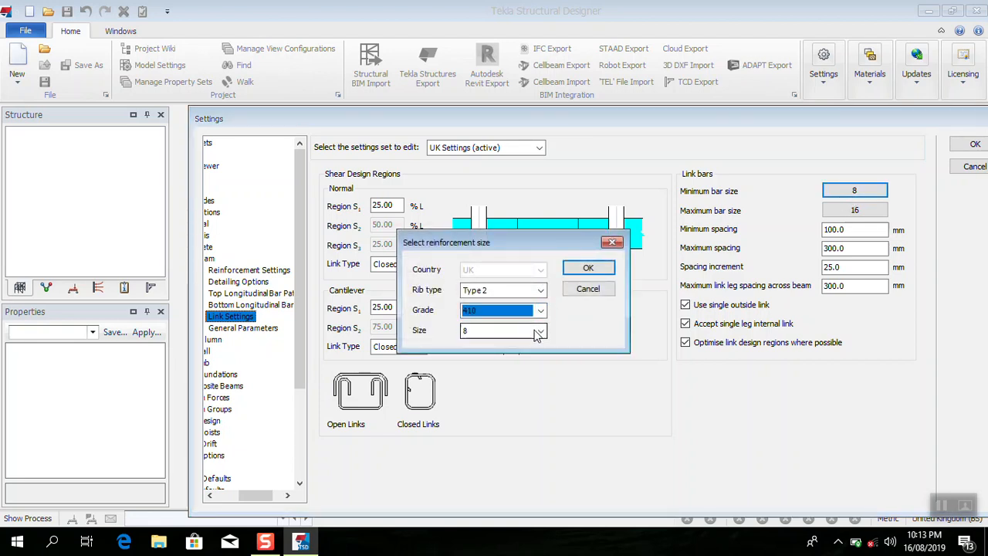
pyautogui.click(540, 332)
pyautogui.click(513, 353)
pyautogui.click(588, 268)
# - Set the maximum link bar for beams to grade 410, size 10
pyautogui.click(863, 214)
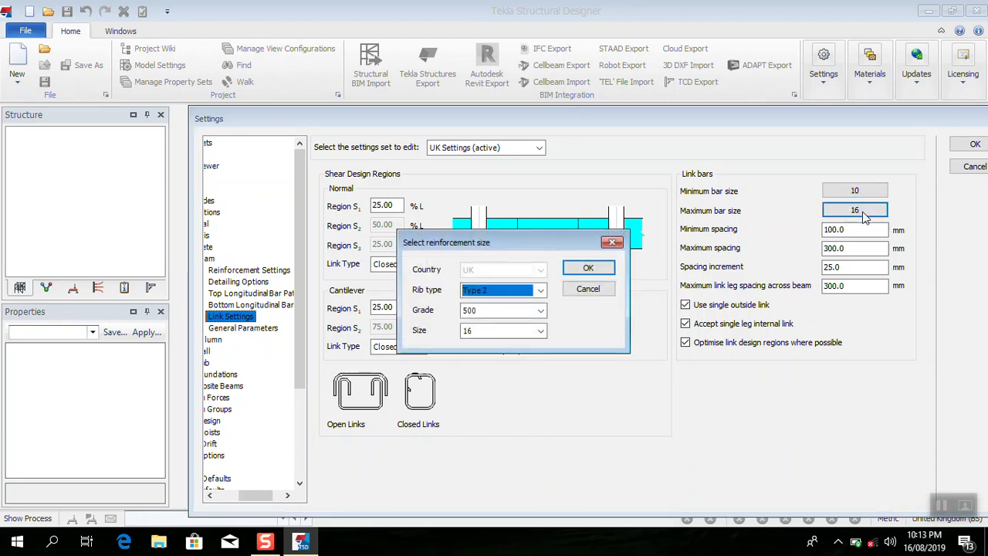
pyautogui.click(541, 311)
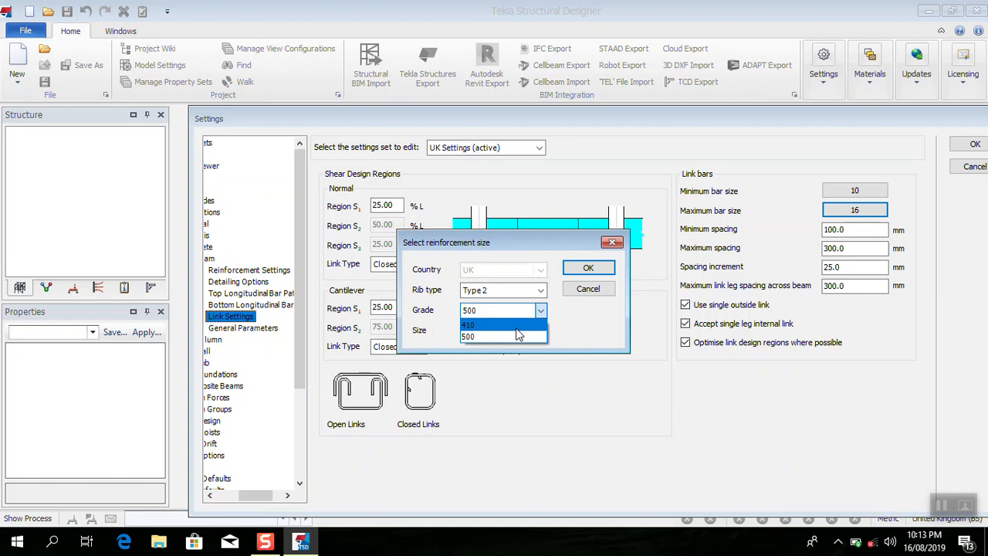
pyautogui.click(513, 335)
pyautogui.click(515, 333)
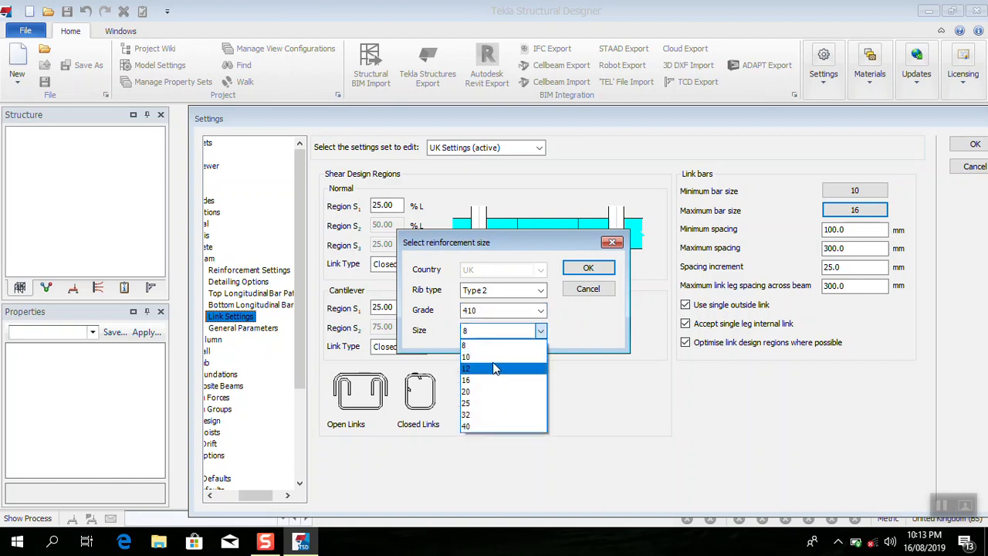
pyautogui.click(504, 358)
pyautogui.click(586, 270)
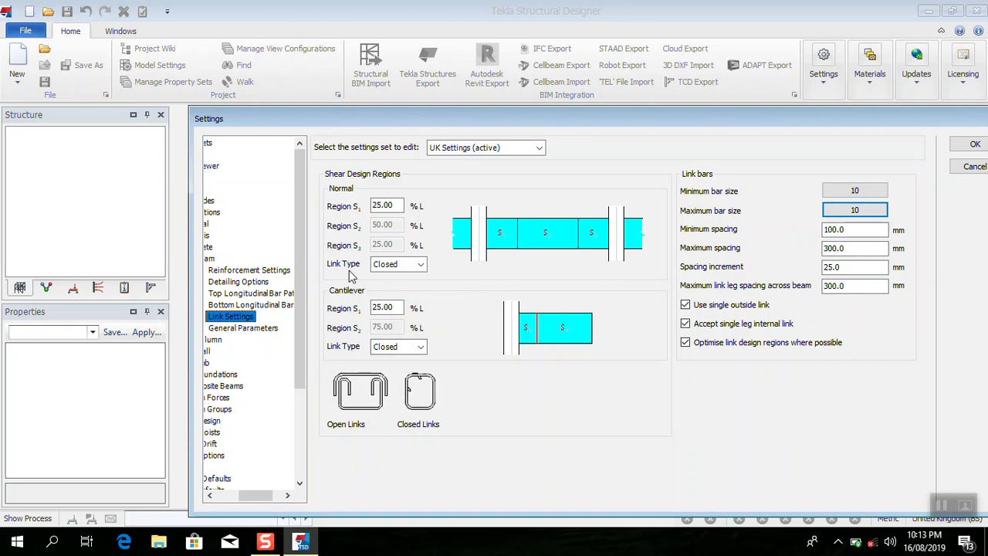
# - Try the Open link type for the normal shear design regions and restore Closed
pyautogui.click(421, 265)
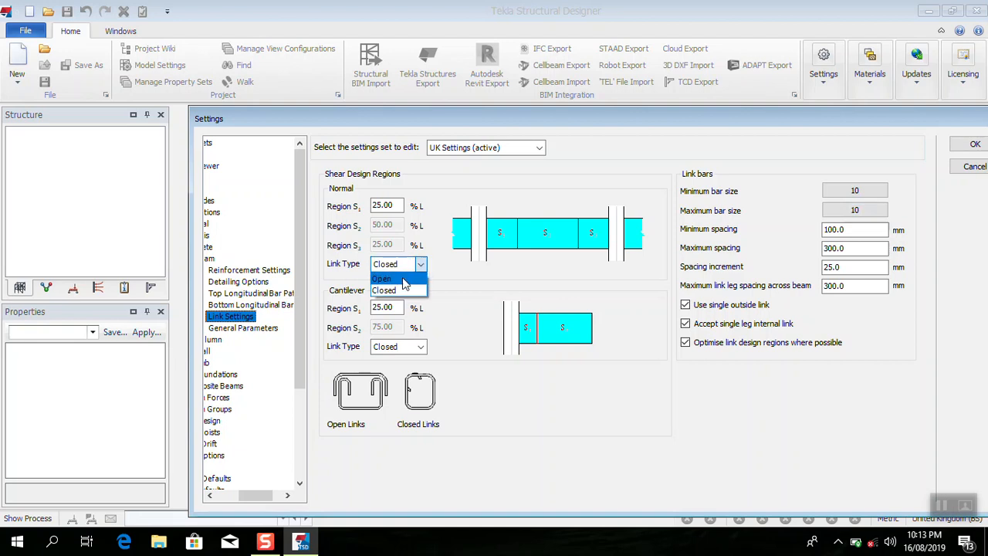
pyautogui.click(383, 278)
pyautogui.click(415, 265)
pyautogui.click(390, 290)
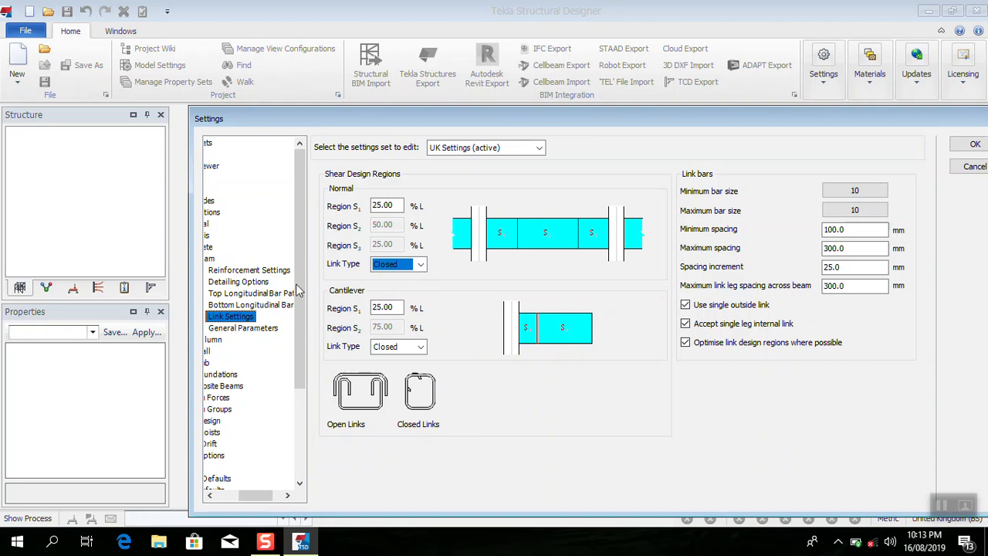
# - Examine the concrete beam general parameters, particularly the maximum nominal aggregate size, alongside the beam reinforcement settings
pyautogui.scroll(-1, 254, 289)
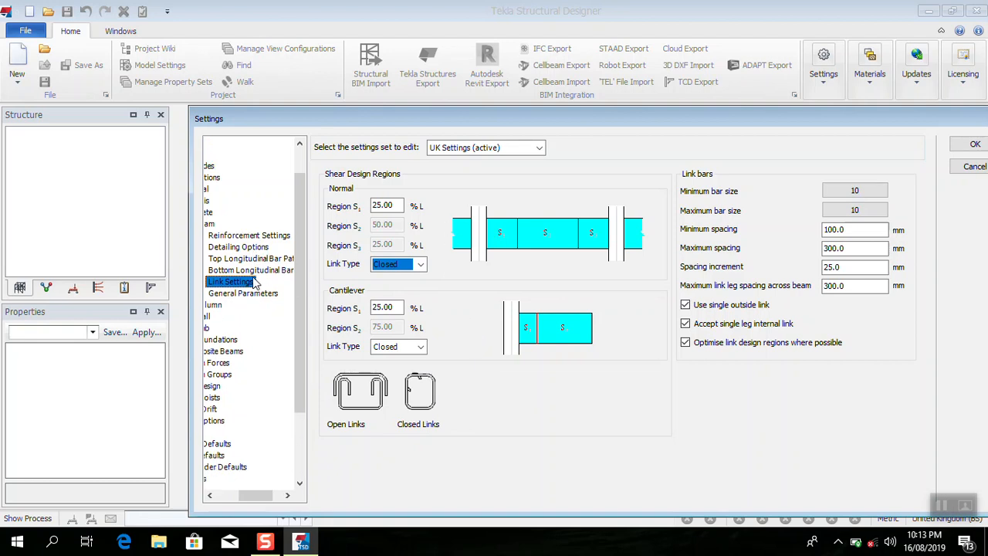
pyautogui.click(240, 295)
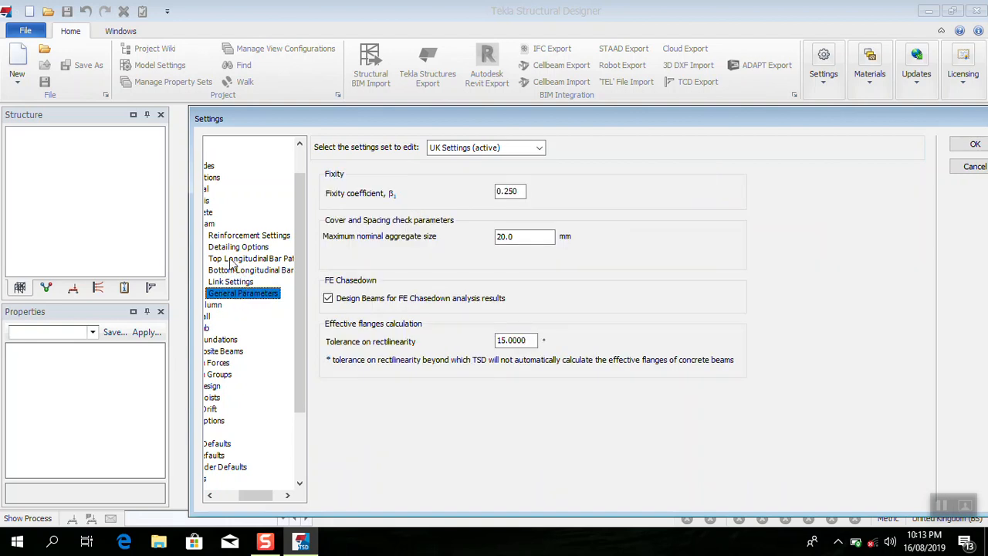
pyautogui.click(213, 225)
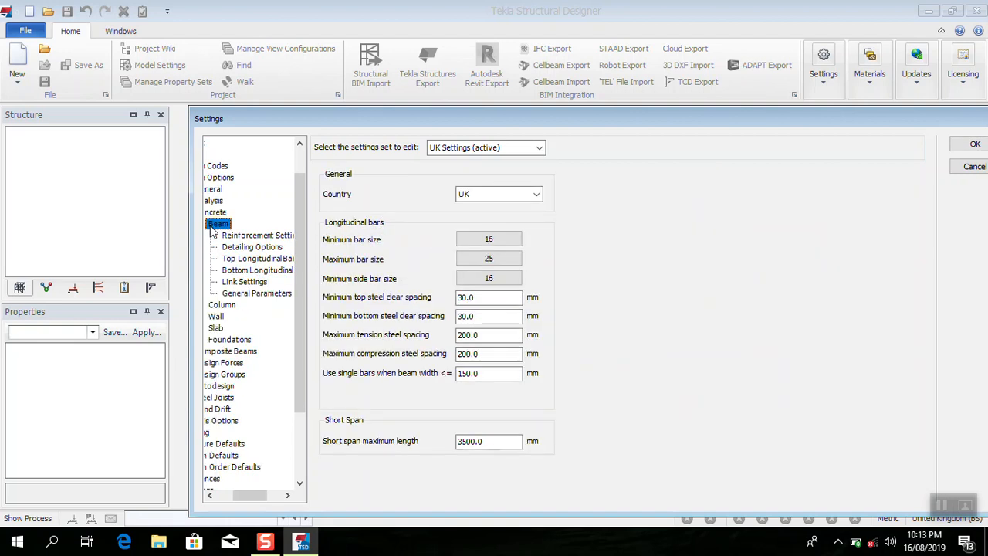
pyautogui.click(232, 295)
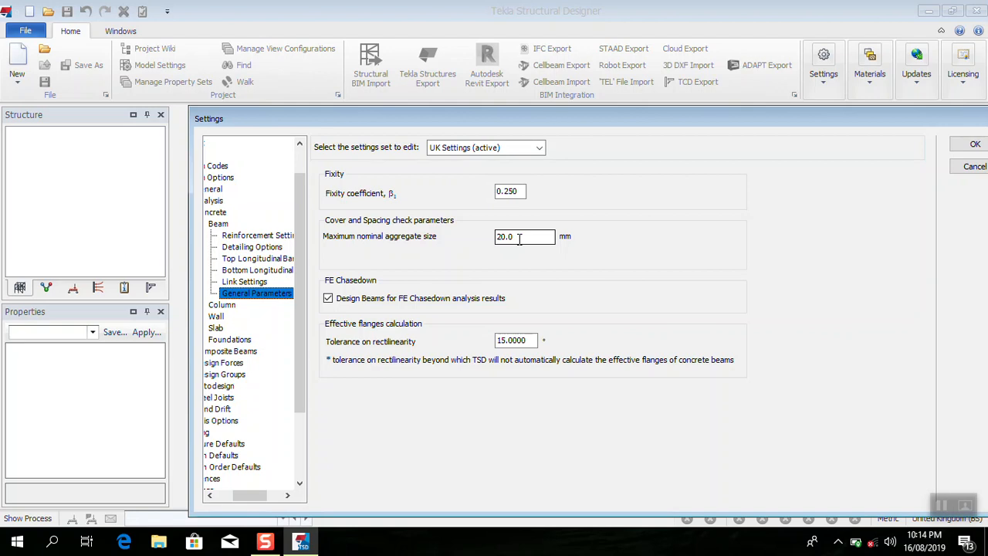
pyautogui.moveTo(513, 237); pyautogui.dragTo(480, 237)
pyautogui.click(543, 237)
pyautogui.click(215, 229)
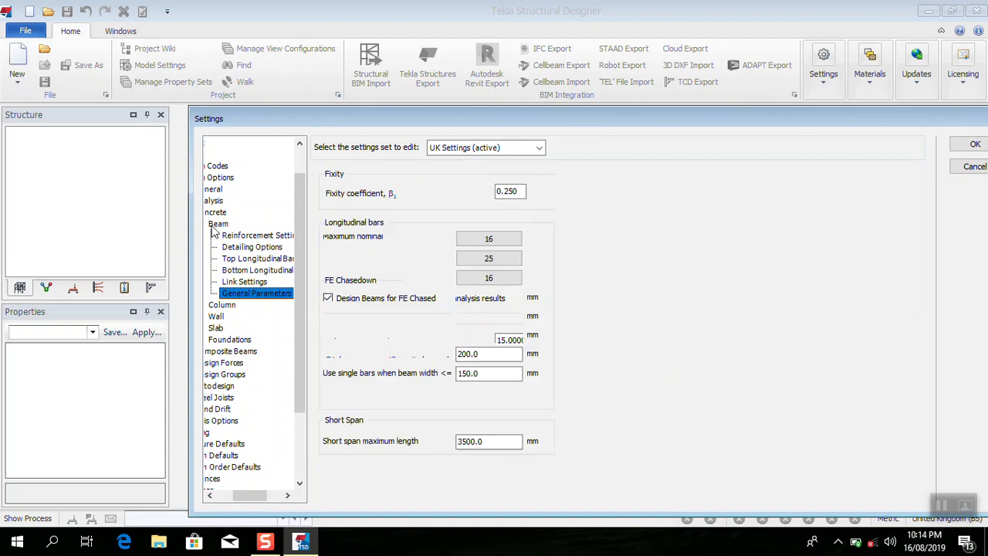
pyautogui.click(257, 295)
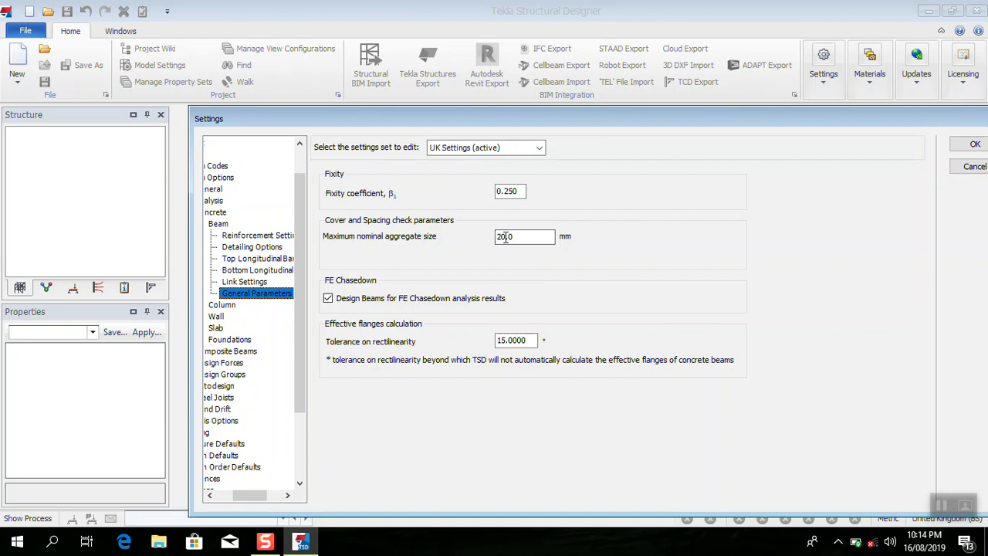
pyautogui.click(532, 237)
pyautogui.click(240, 270)
pyautogui.click(239, 294)
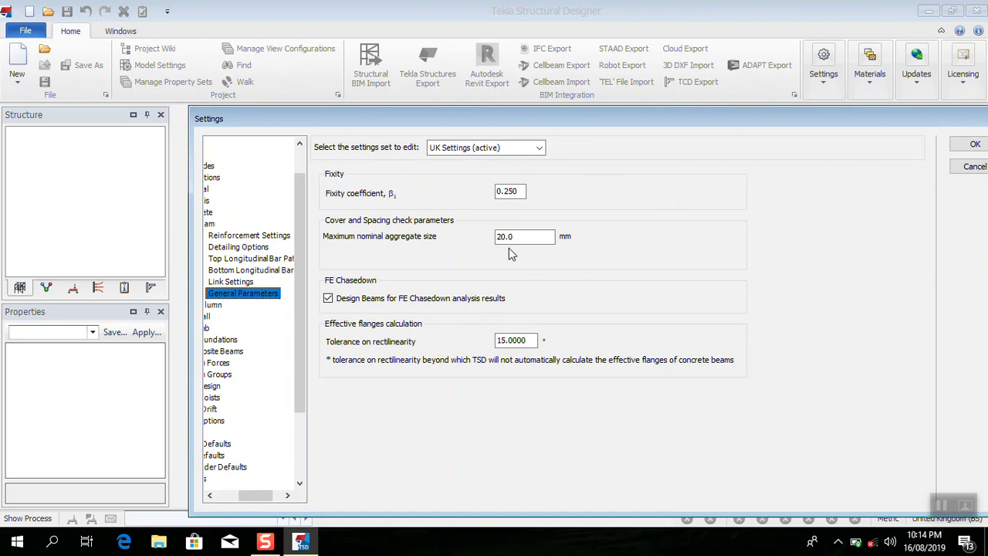
# - In the concrete column reinforcement layout, set the minimum vertical bar to grade 410, size 16
pyautogui.doubleClick(210, 225)
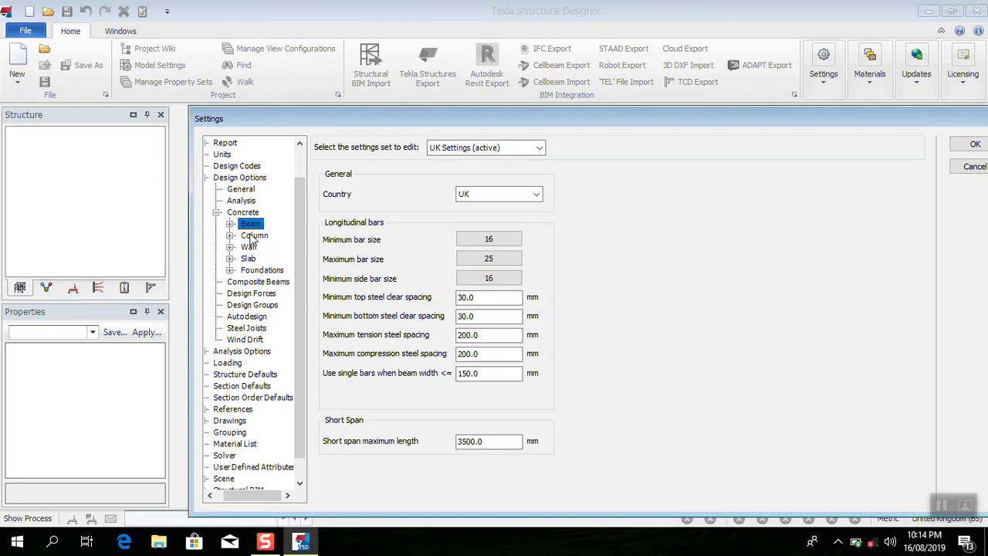
pyautogui.click(230, 235)
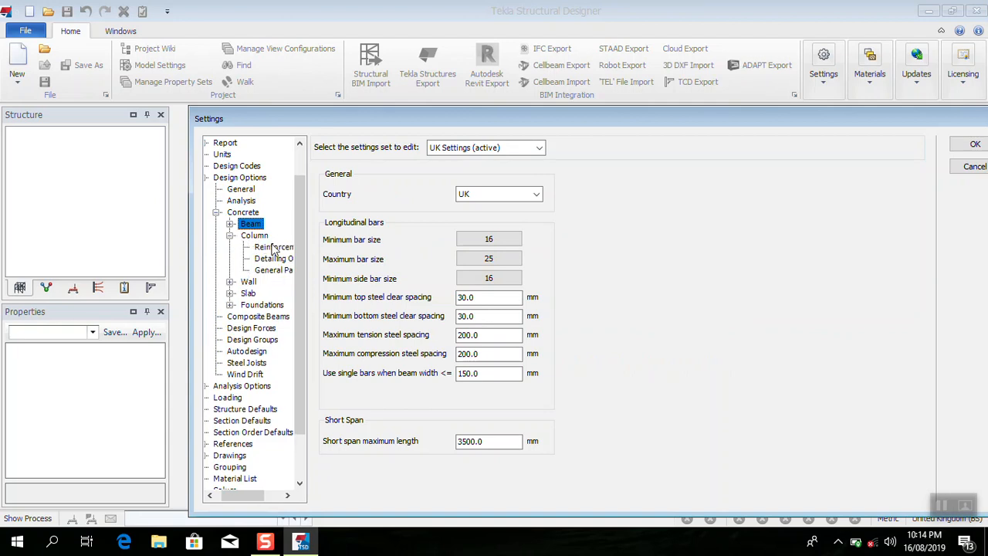
pyautogui.click(272, 247)
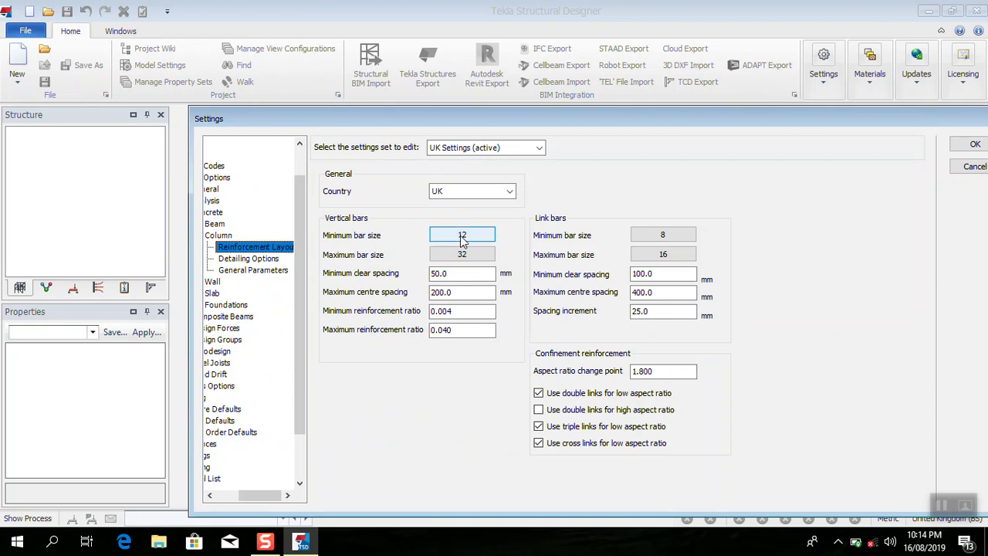
pyautogui.click(461, 237)
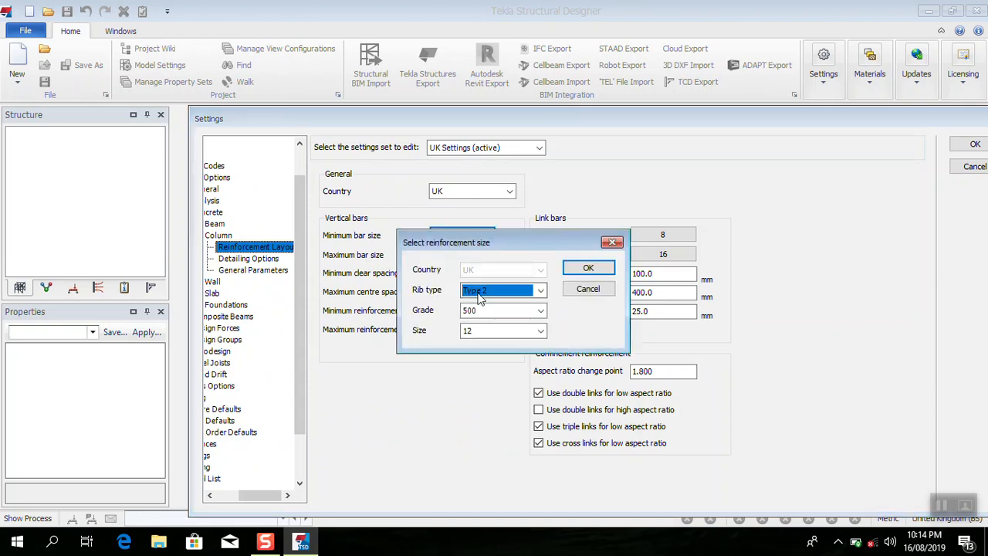
pyautogui.click(540, 315)
pyautogui.click(501, 325)
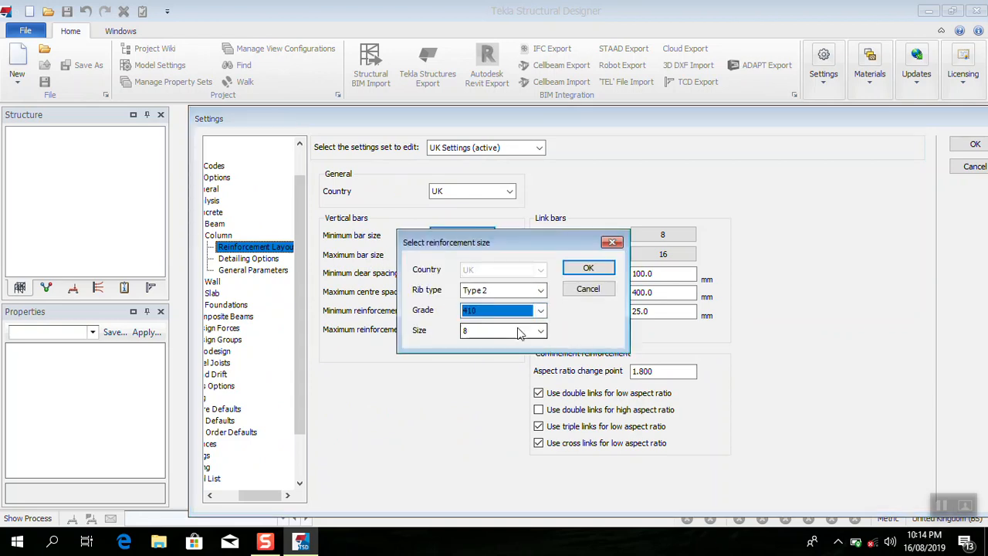
pyautogui.click(541, 332)
pyautogui.click(486, 379)
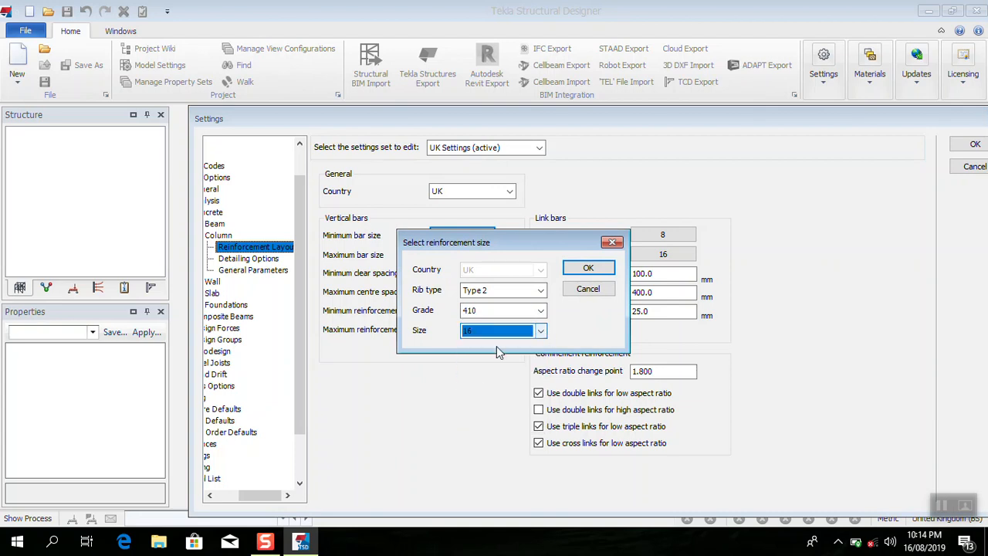
pyautogui.click(590, 268)
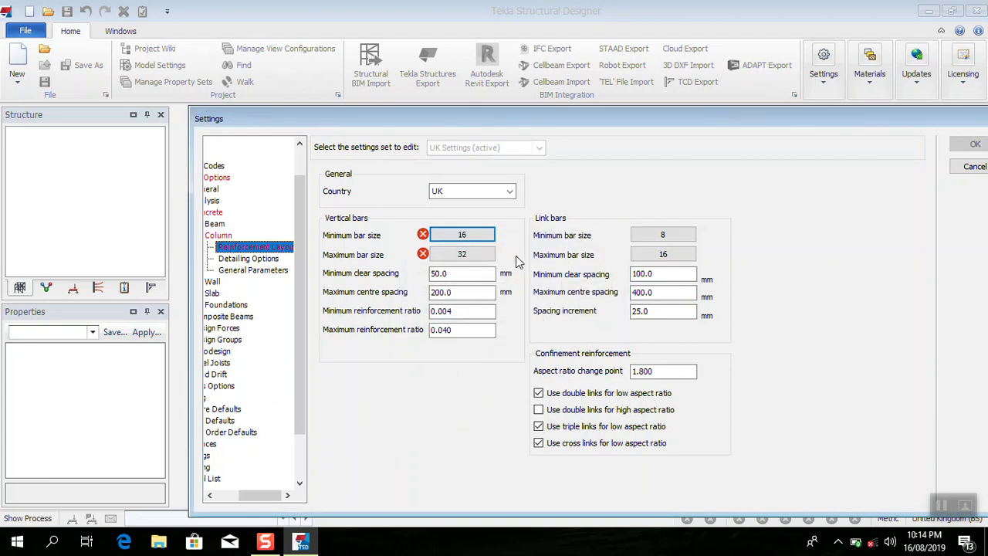
# - Set the maximum vertical bar for columns to grade 410, size 25
pyautogui.click(488, 257)
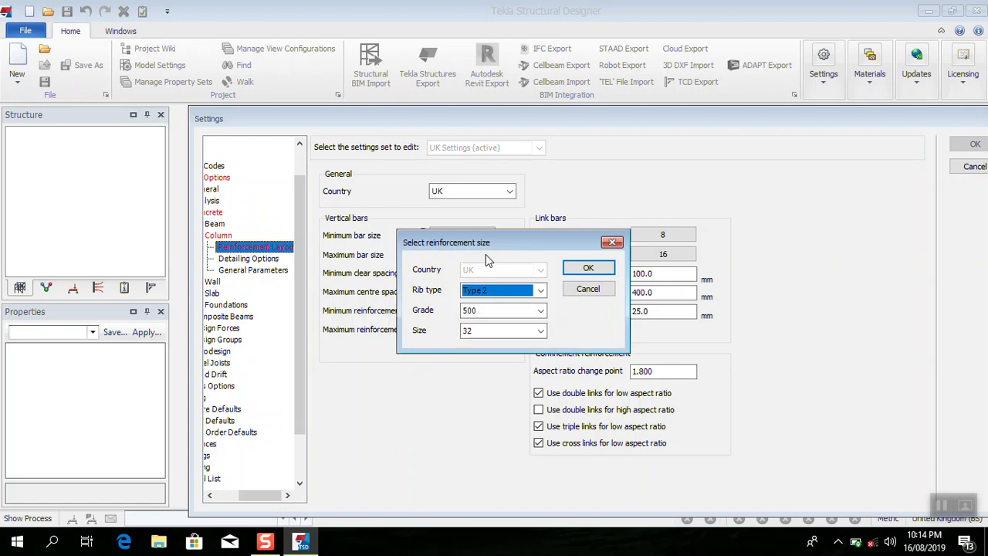
pyautogui.click(541, 310)
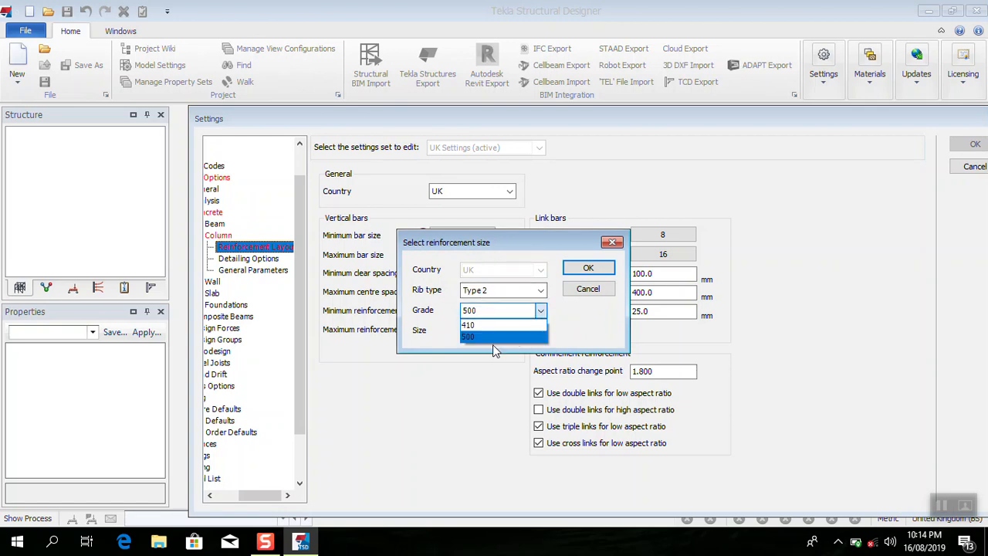
pyautogui.click(495, 332)
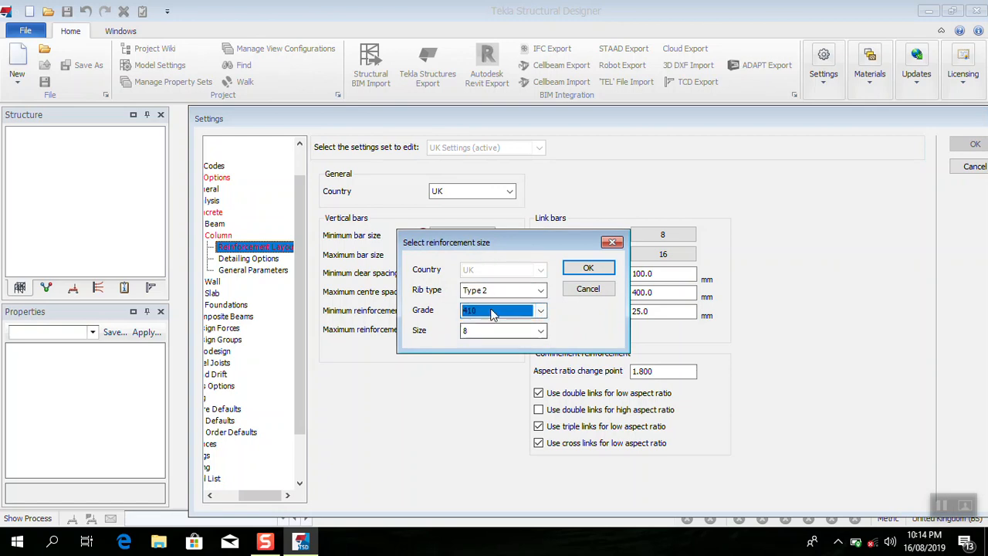
pyautogui.click(587, 268)
pyautogui.click(485, 264)
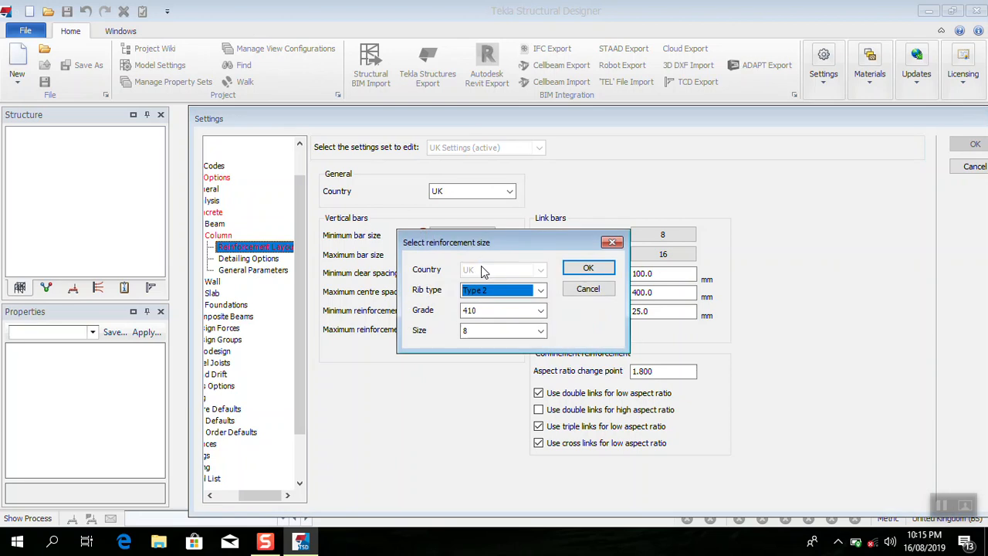
pyautogui.click(538, 332)
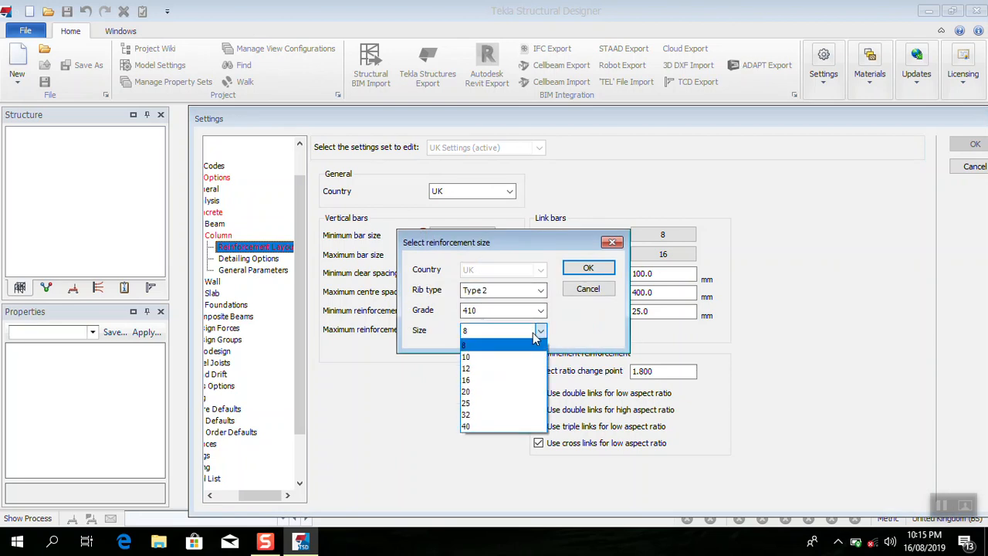
pyautogui.click(468, 404)
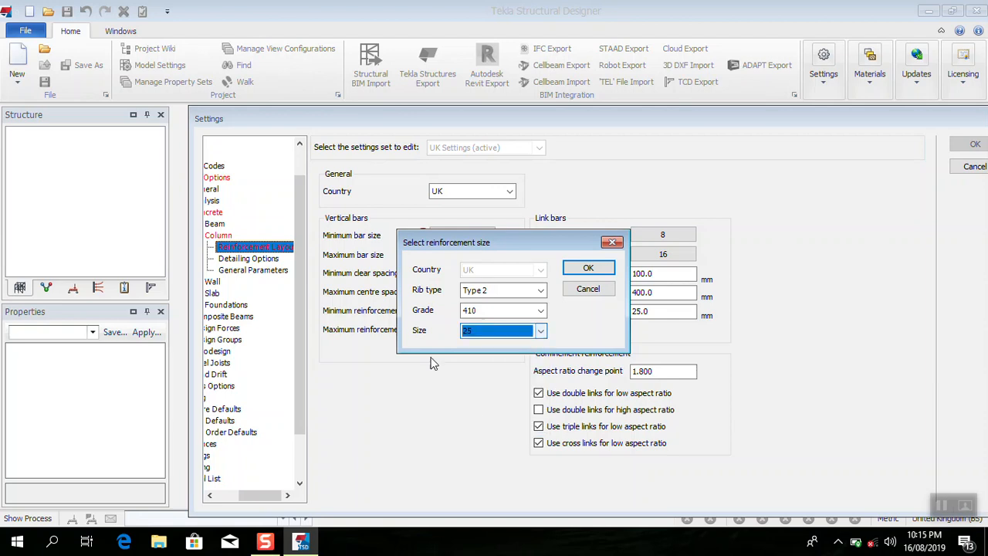
pyautogui.click(588, 270)
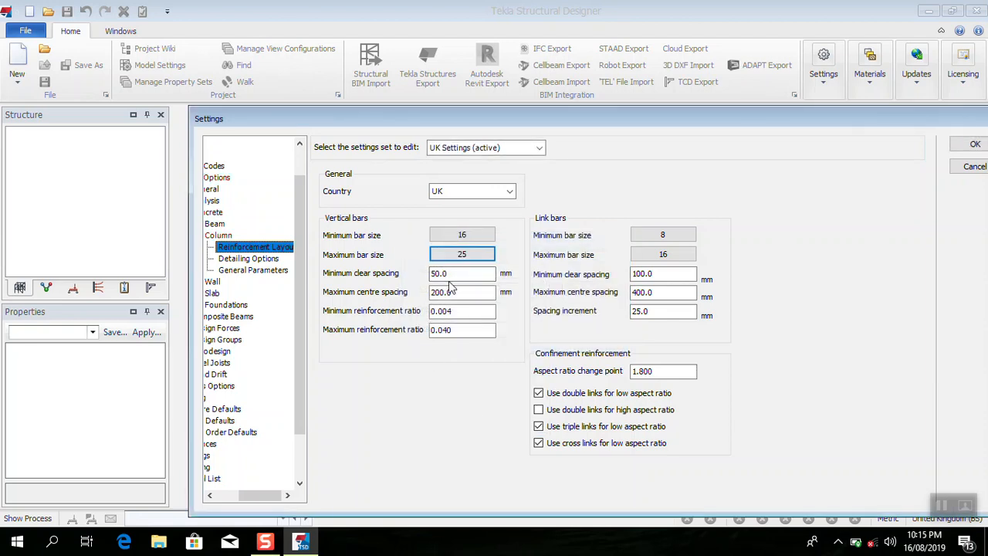
# - Set the minimum link bar for columns to grade 410, size 10
pyautogui.click(639, 241)
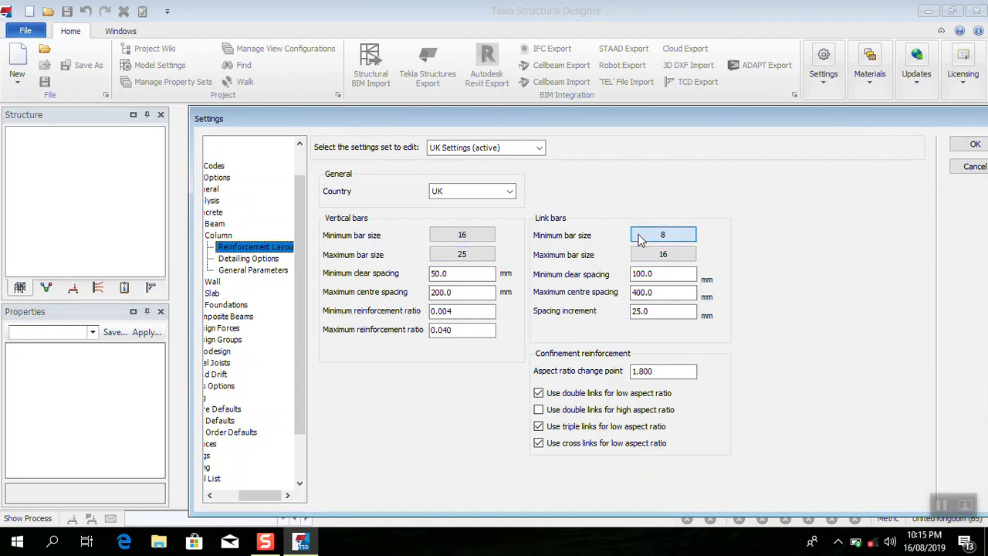
pyautogui.click(539, 311)
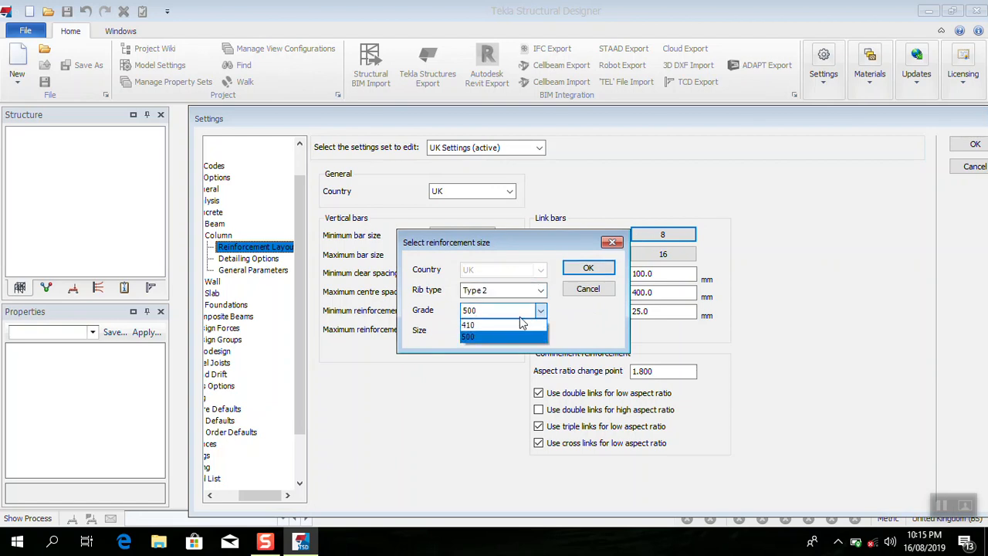
pyautogui.click(508, 327)
pyautogui.click(519, 332)
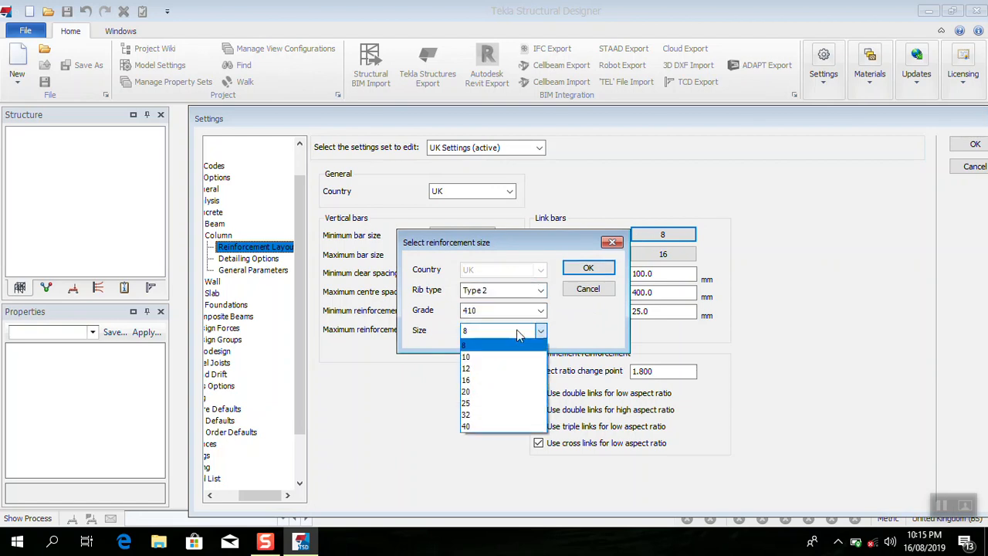
pyautogui.click(479, 357)
pyautogui.click(591, 269)
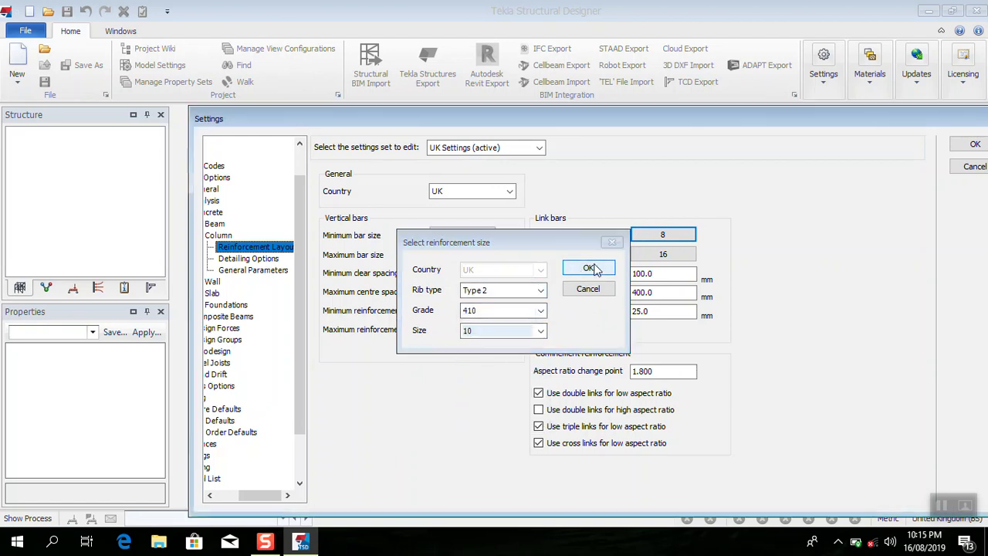
# - Set the maximum link bar for columns to grade 410, size 10
pyautogui.click(676, 256)
pyautogui.click(542, 310)
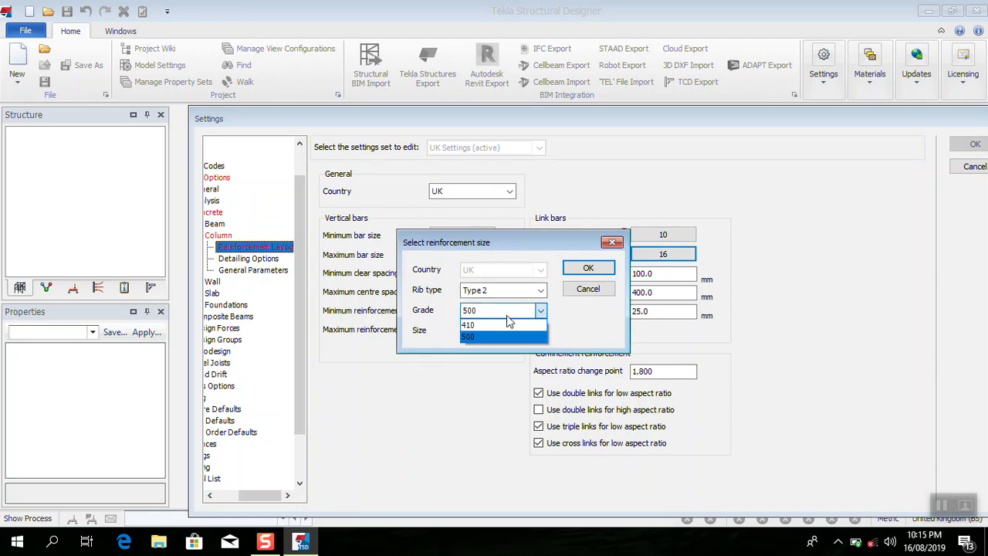
pyautogui.click(484, 326)
pyautogui.click(533, 330)
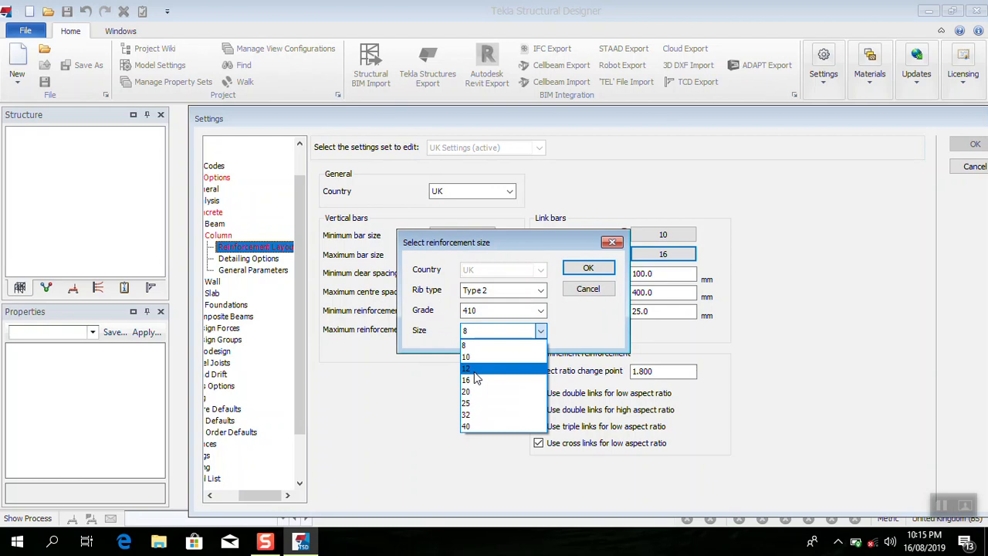
pyautogui.click(469, 356)
pyautogui.click(588, 269)
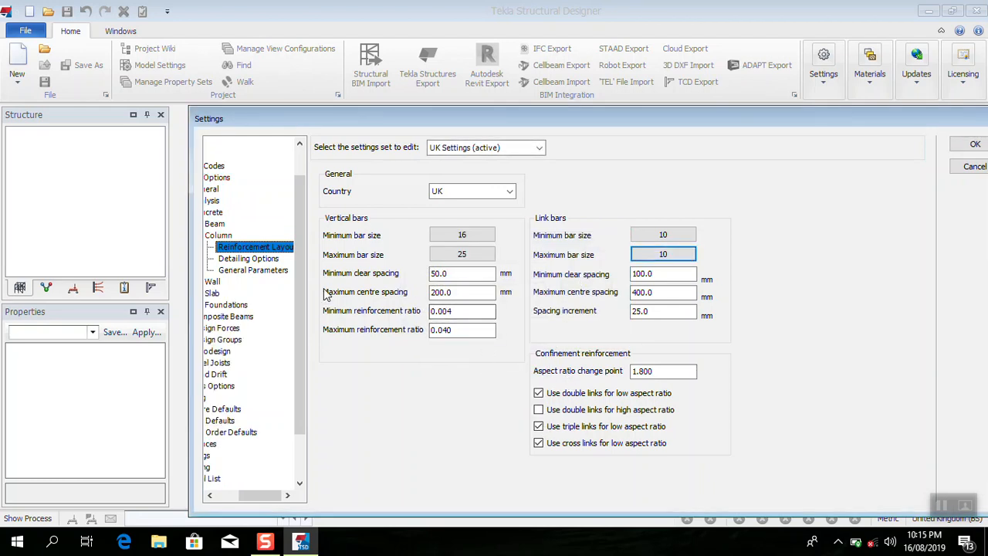
# - Set the minimum clear spacing of the column vertical bars to 30 mm
pyautogui.click(451, 278)
pyautogui.moveTo(464, 274); pyautogui.dragTo(421, 273)
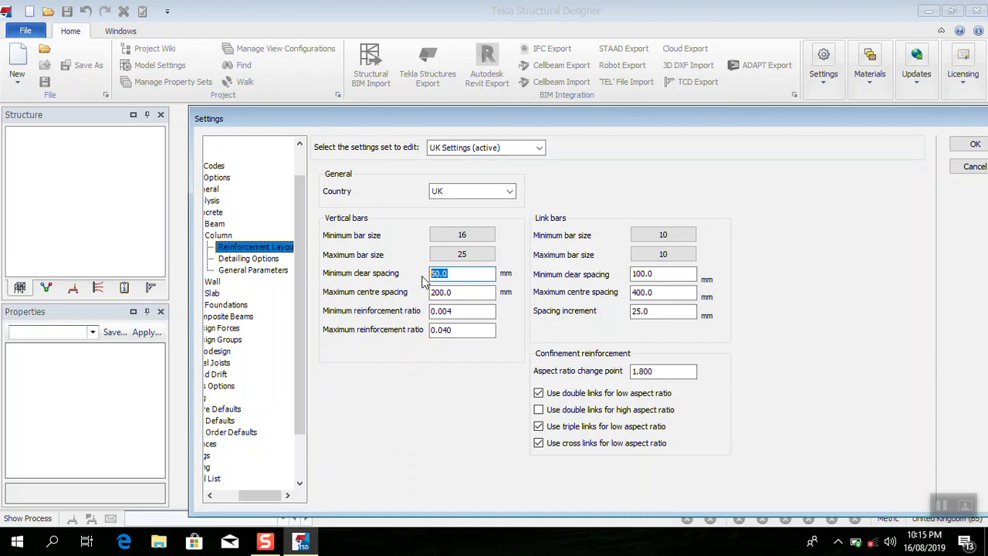
pyautogui.write('30')
pyautogui.click(486, 293)
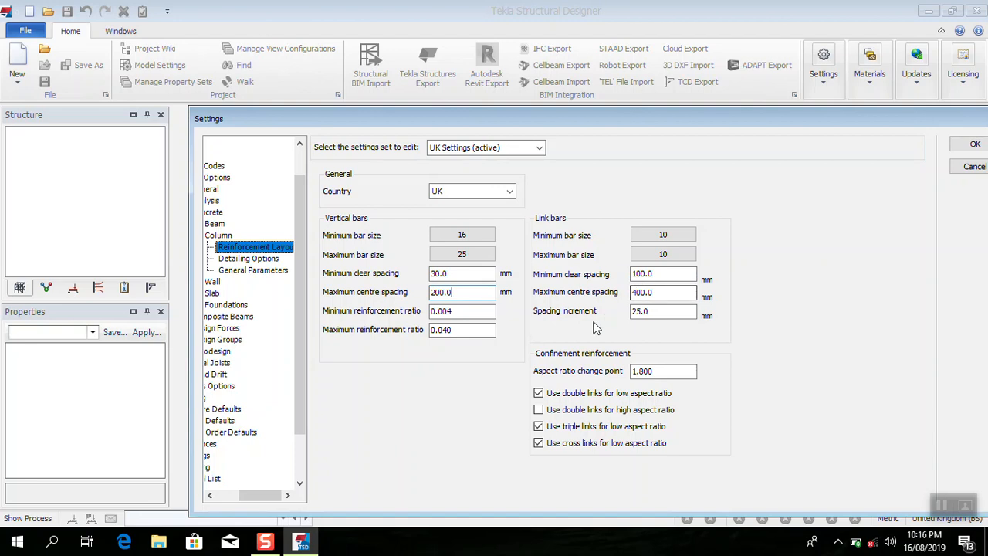
# - In the column detailing options for longitudinal bars, set the assumed foundation depth for starter bars to 1200 mm
pyautogui.click(242, 260)
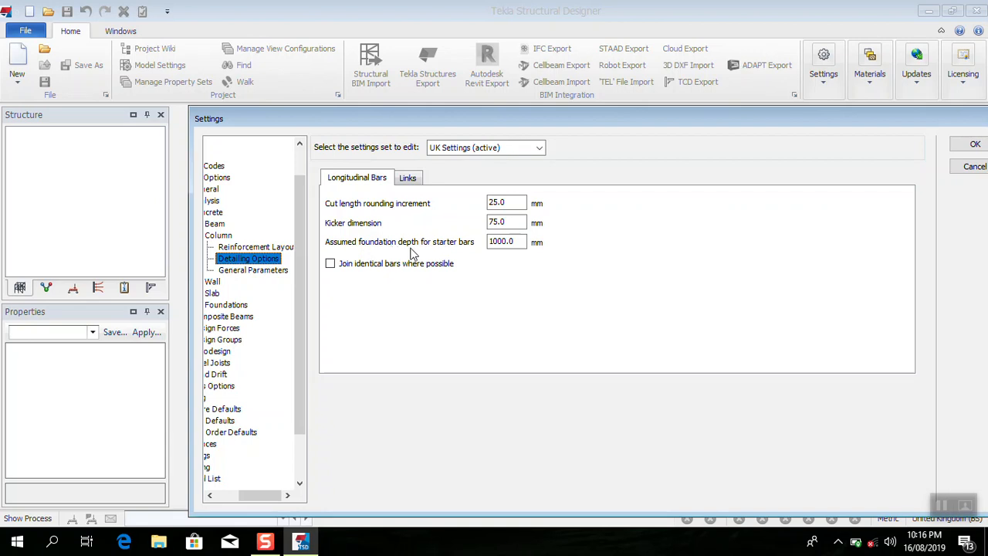
pyautogui.doubleClick(521, 247)
pyautogui.click(522, 247)
pyautogui.moveTo(505, 241); pyautogui.dragTo(469, 238)
pyautogui.click(516, 242)
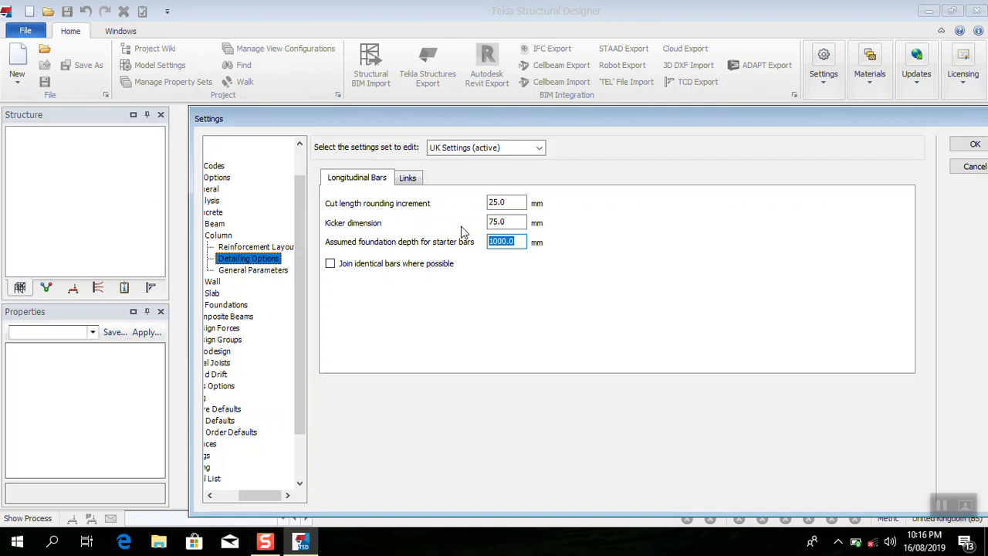
pyautogui.write('1200')
pyautogui.moveTo(516, 241); pyautogui.dragTo(499, 243)
# - Choose the column link bar type with U-shaped hooks at both ends, and view the column general parameters
pyautogui.click(400, 180)
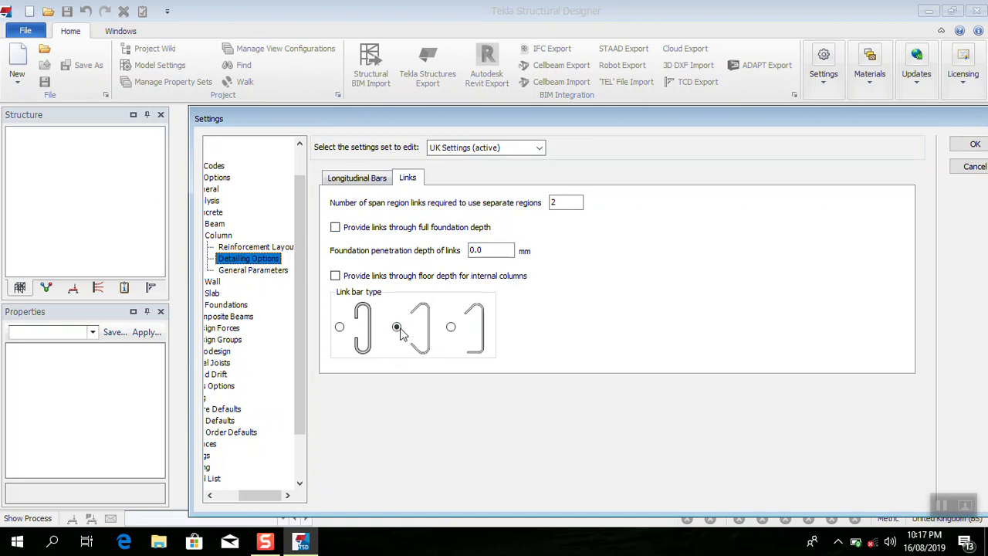
pyautogui.click(339, 327)
pyautogui.click(247, 271)
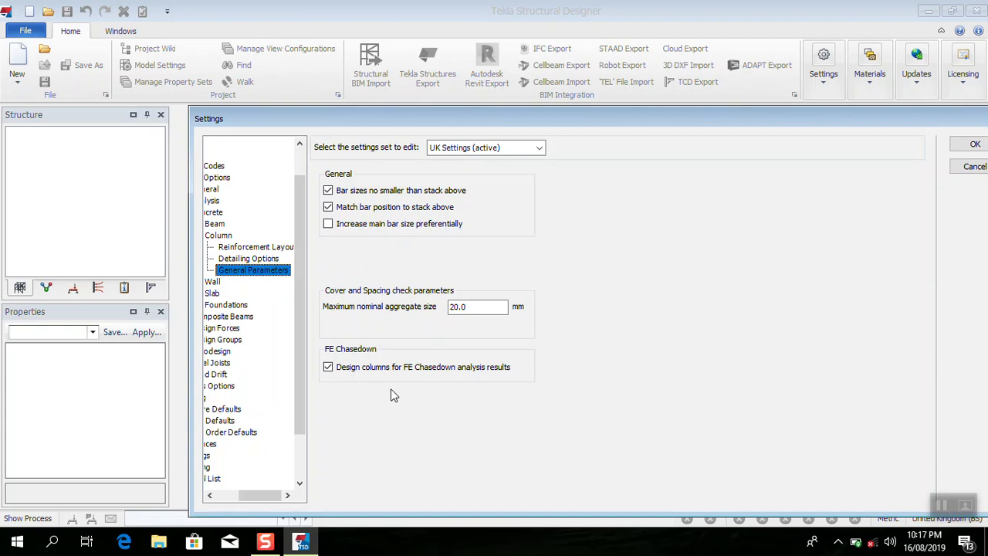
# - In the concrete wall reinforcement layout, set the minimum vertical bar to grade 410, size 10
pyautogui.click(216, 237)
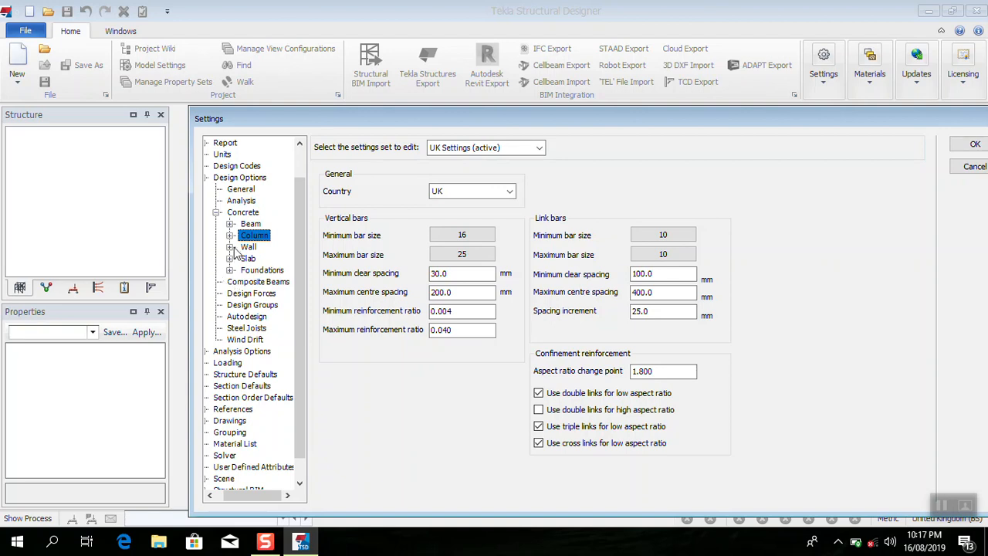
pyautogui.click(230, 247)
pyautogui.click(263, 260)
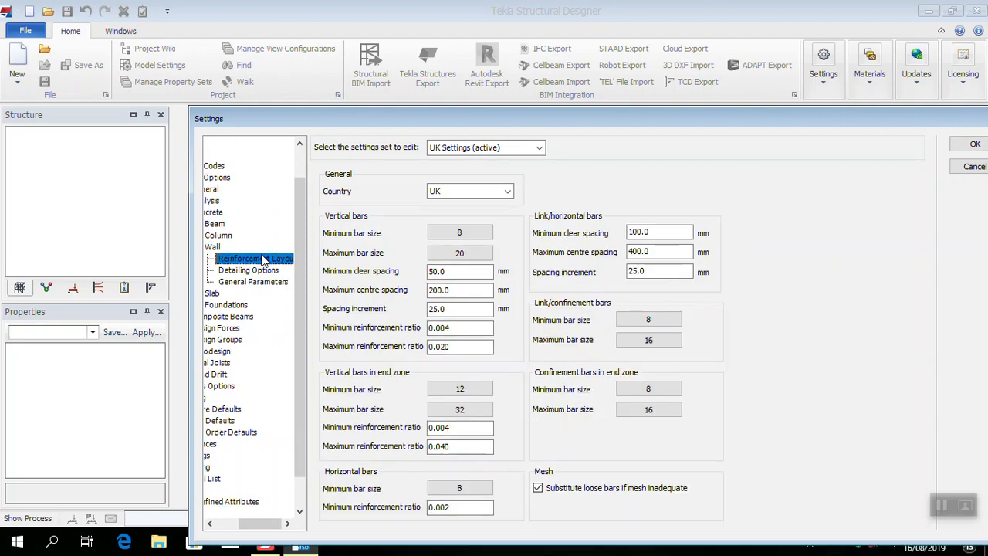
pyautogui.click(437, 234)
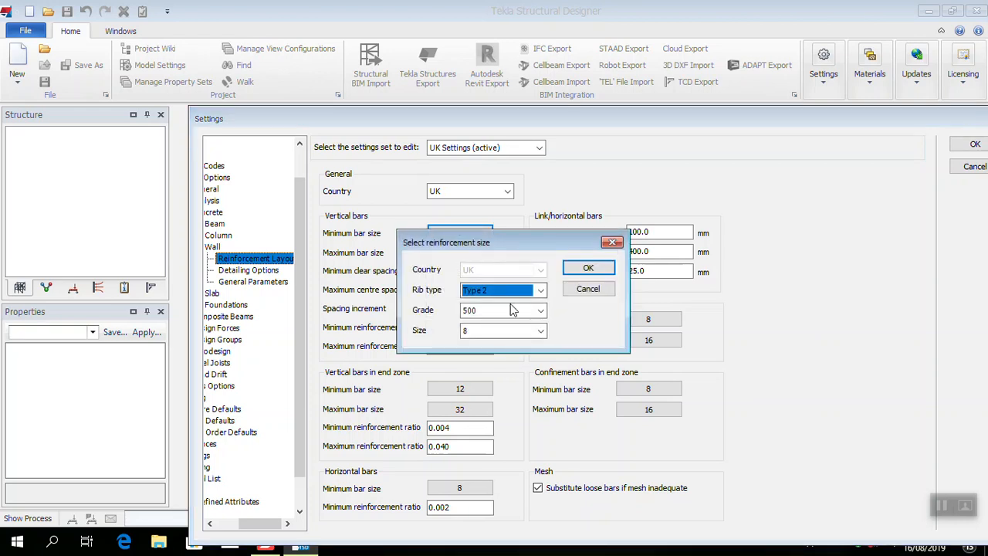
pyautogui.click(540, 311)
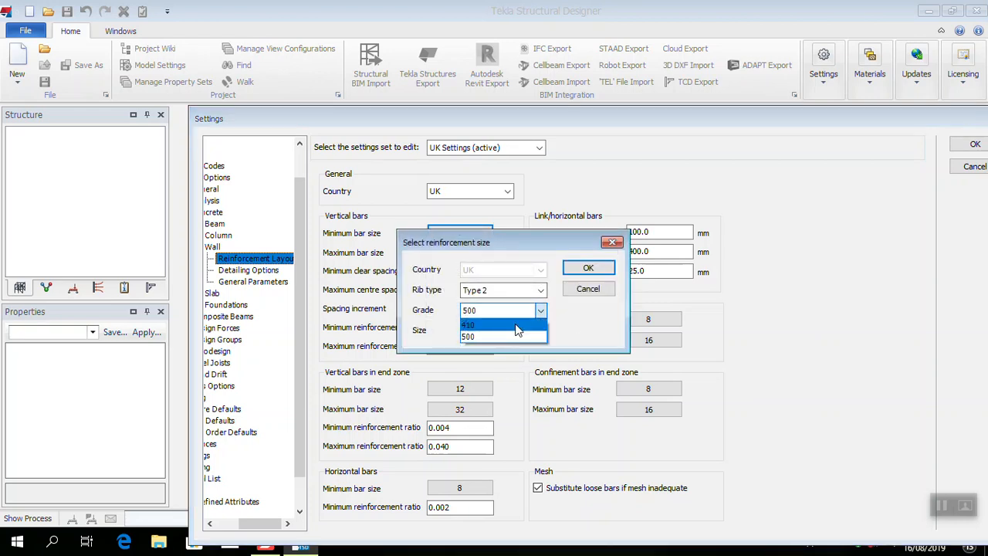
pyautogui.click(516, 325)
pyautogui.click(540, 332)
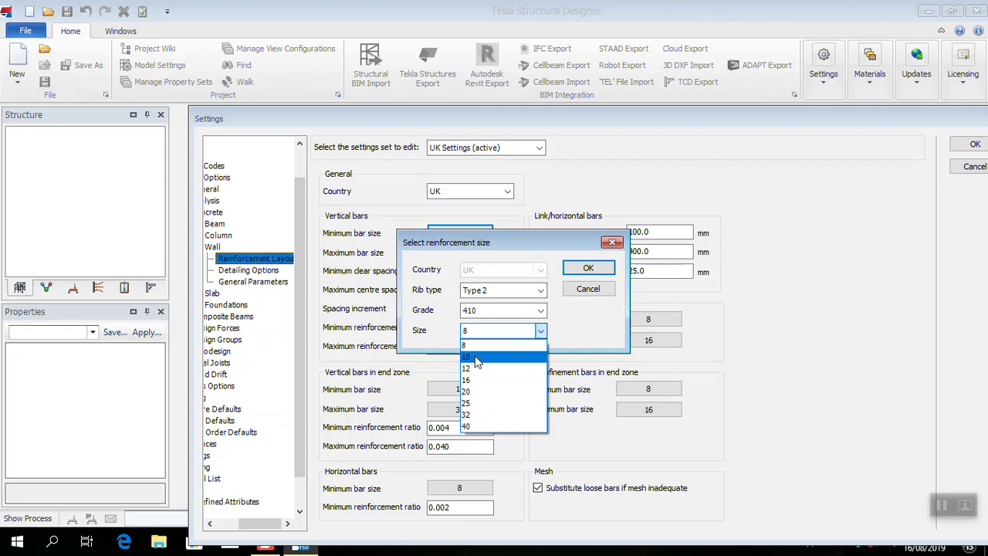
pyautogui.click(502, 356)
pyautogui.click(589, 268)
# - Set the maximum bar of the wall's vertical bars to grade 410, size 25
pyautogui.click(464, 252)
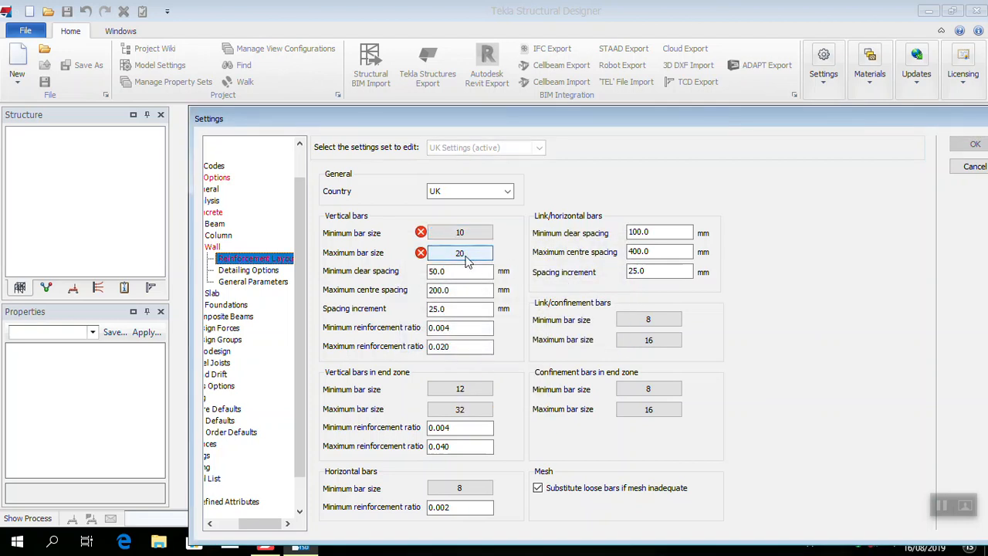
pyautogui.click(539, 312)
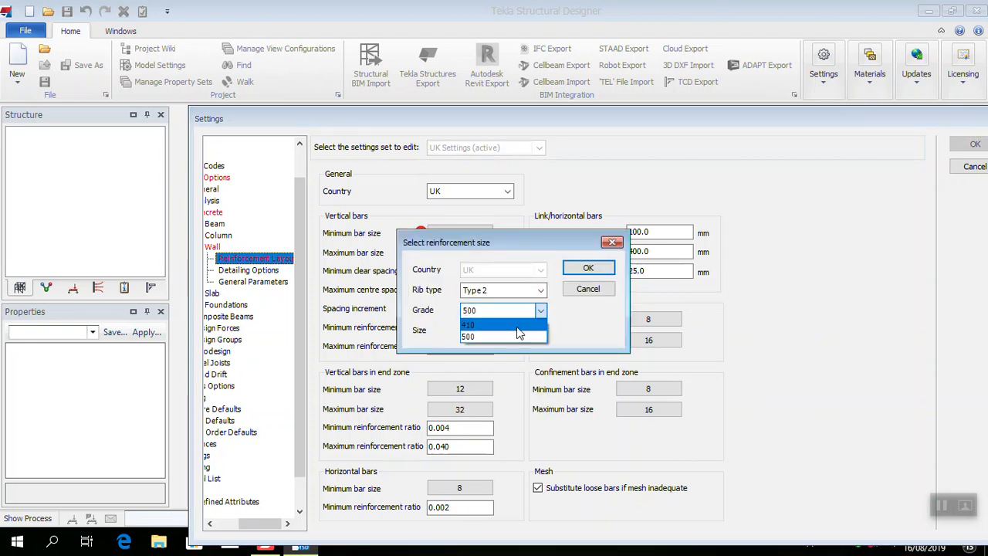
pyautogui.click(506, 325)
pyautogui.click(515, 332)
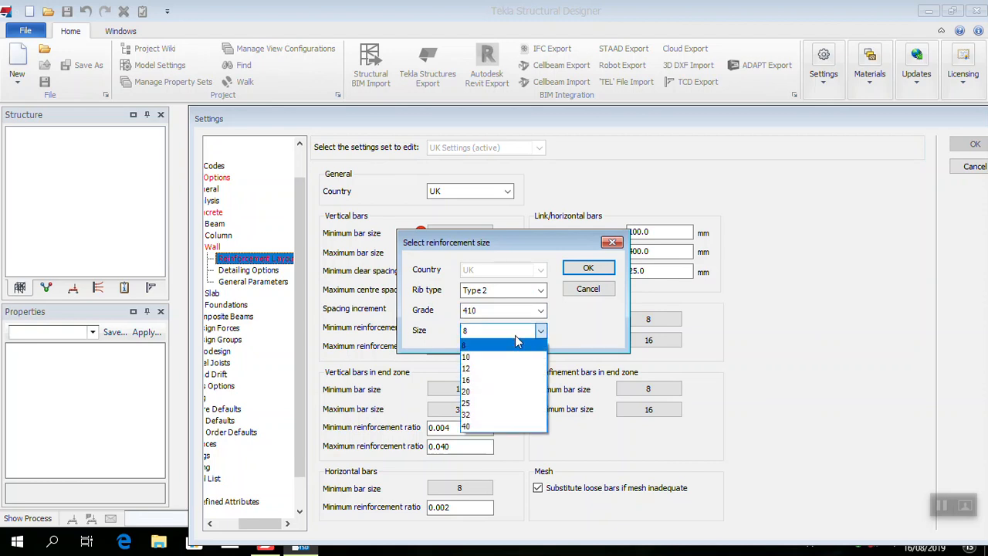
pyautogui.click(470, 403)
pyautogui.click(585, 269)
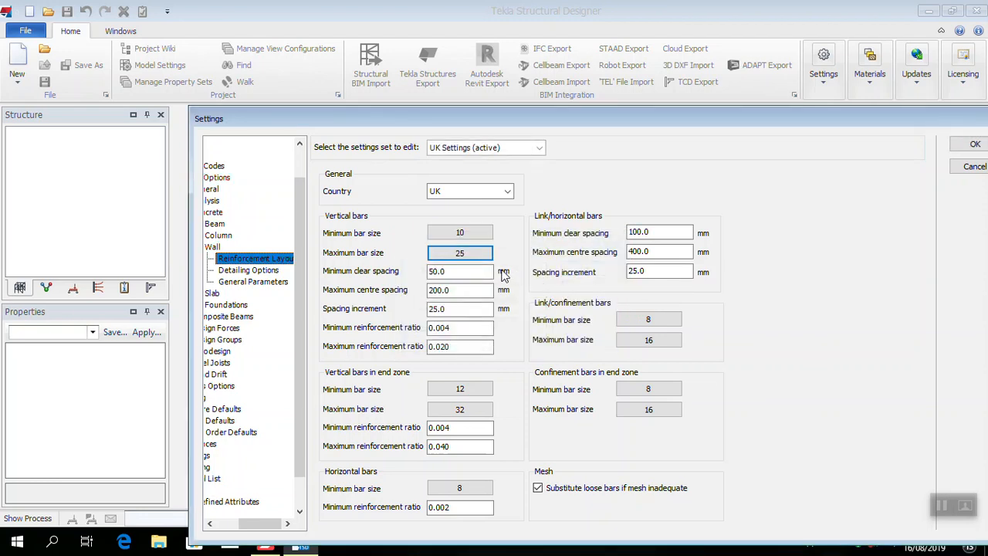
pyautogui.click(458, 272)
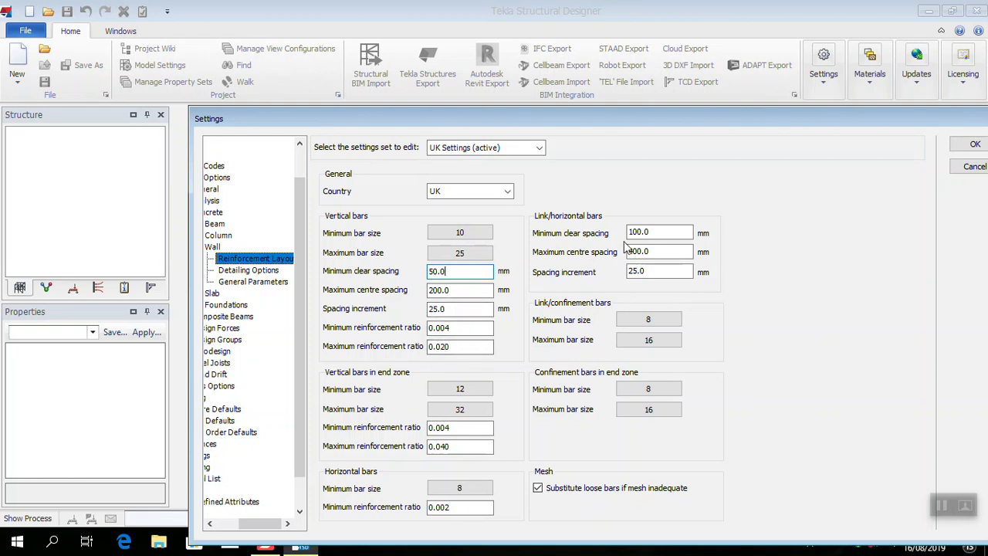
# - Set the minimum bar of the wall's link/confinement bars to grade 410, size 10
pyautogui.click(647, 320)
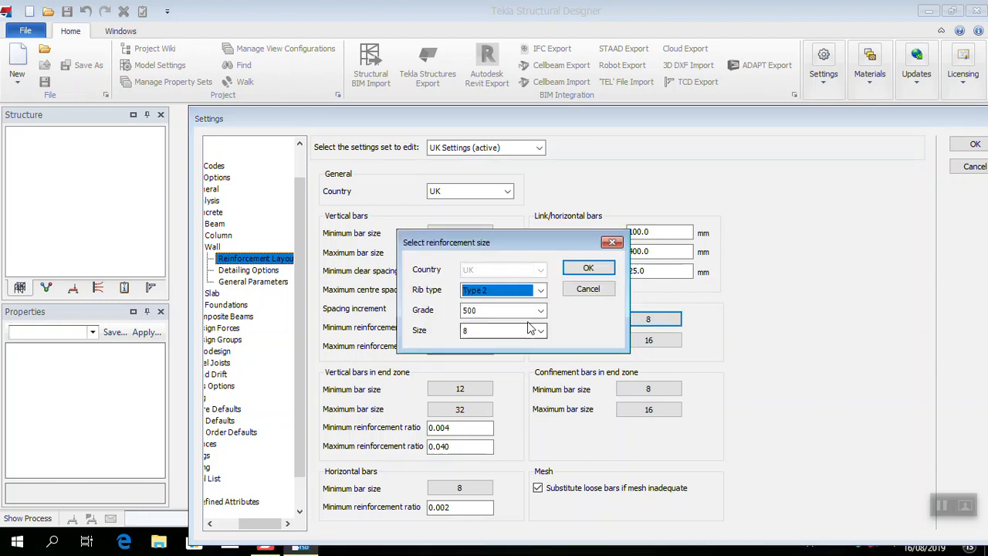
pyautogui.click(541, 312)
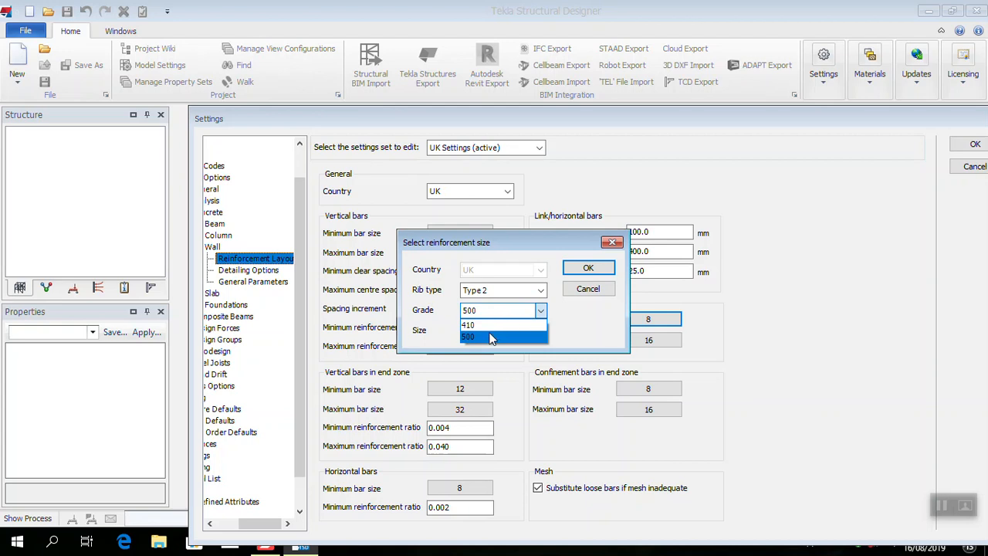
pyautogui.click(494, 326)
pyautogui.click(538, 334)
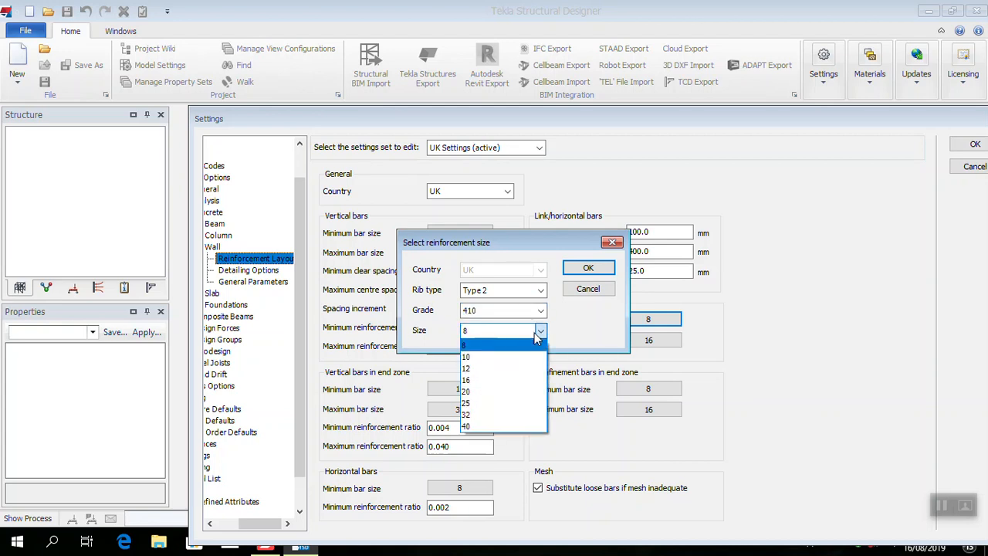
pyautogui.click(519, 360)
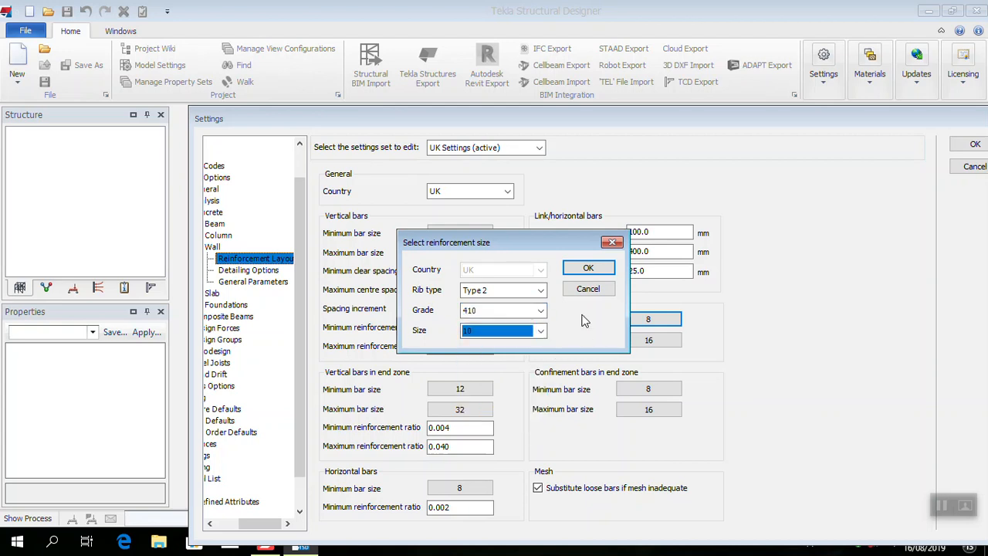
pyautogui.click(604, 271)
# - Set the maximum bar of the wall's link/confinement bars to grade 410, size 25
pyautogui.click(633, 340)
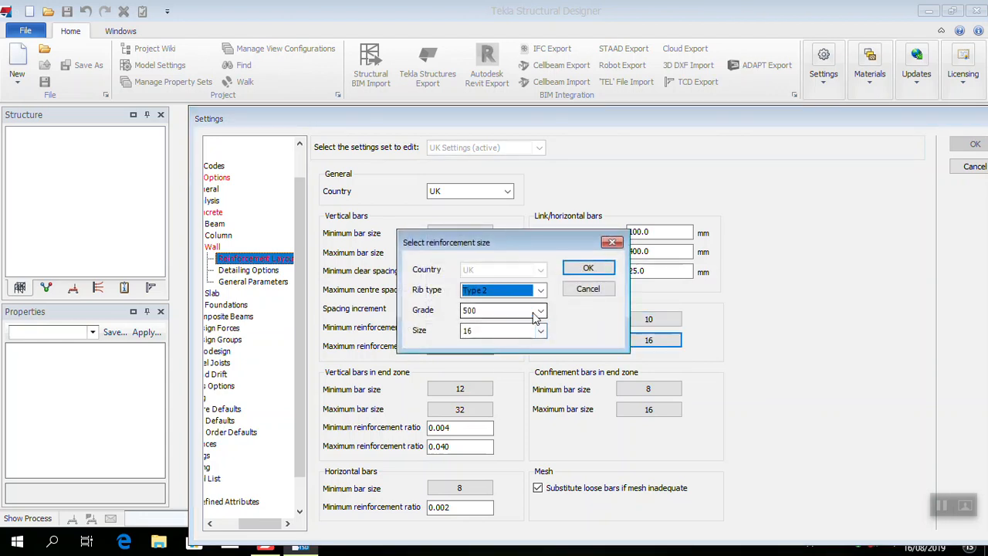
pyautogui.click(541, 309)
pyautogui.click(515, 329)
pyautogui.click(515, 330)
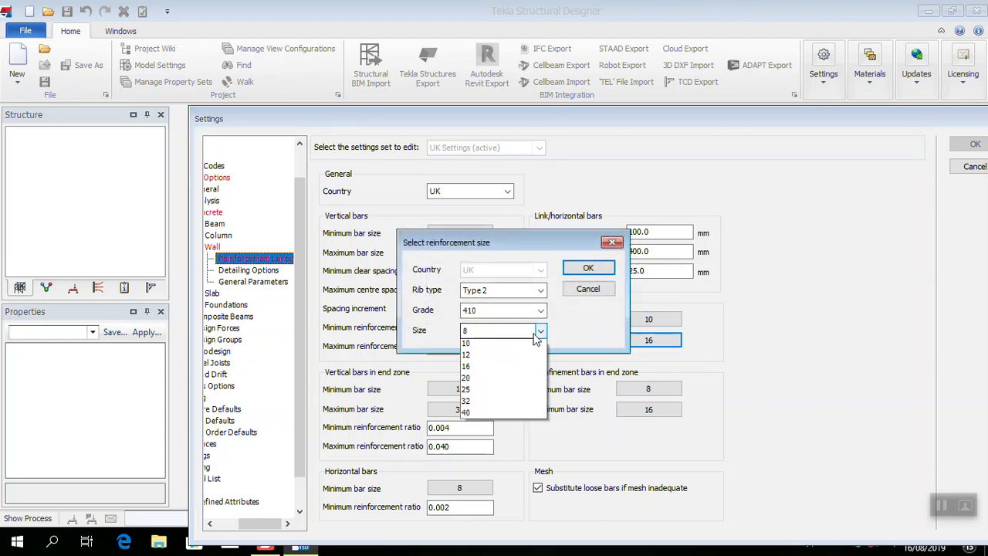
pyautogui.click(491, 411)
pyautogui.click(589, 268)
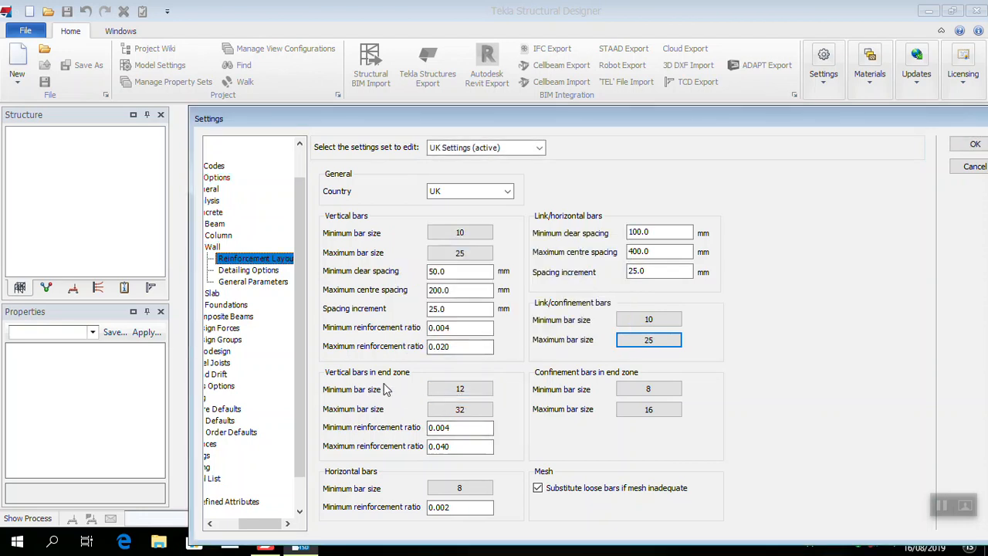
# - Set the minimum bar of the wall's vertical bars in the end zone to grade 410, size 25
pyautogui.click(454, 390)
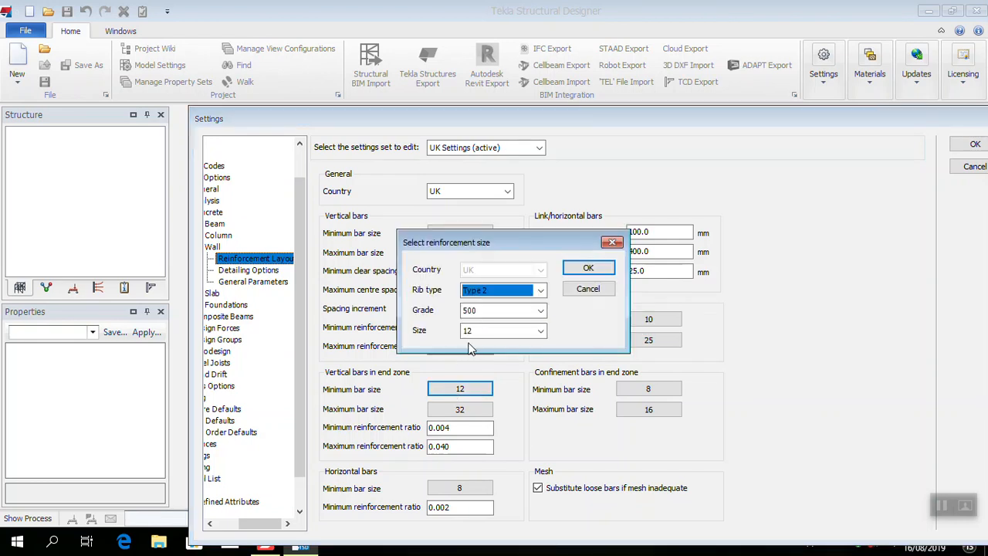
pyautogui.click(521, 310)
pyautogui.click(508, 327)
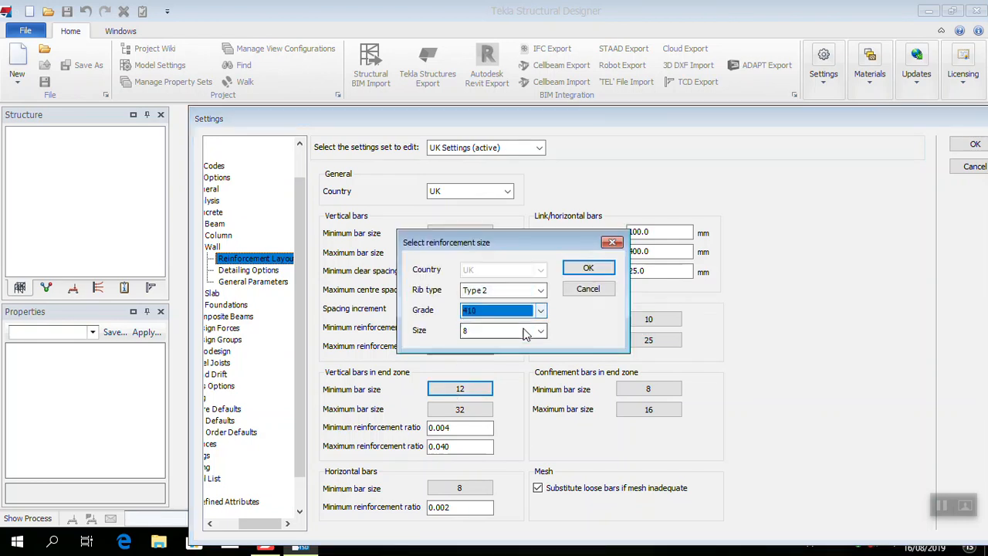
pyautogui.click(510, 330)
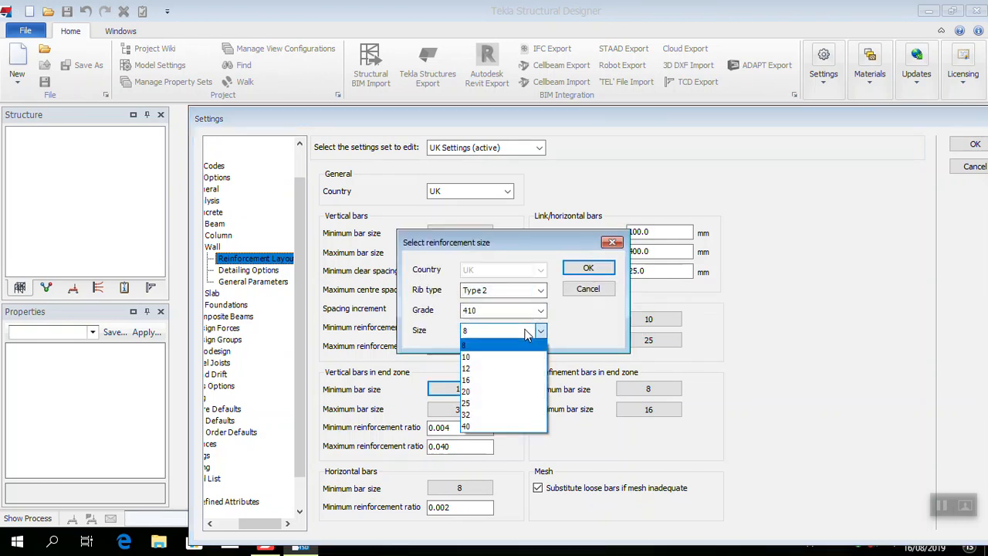
pyautogui.click(470, 405)
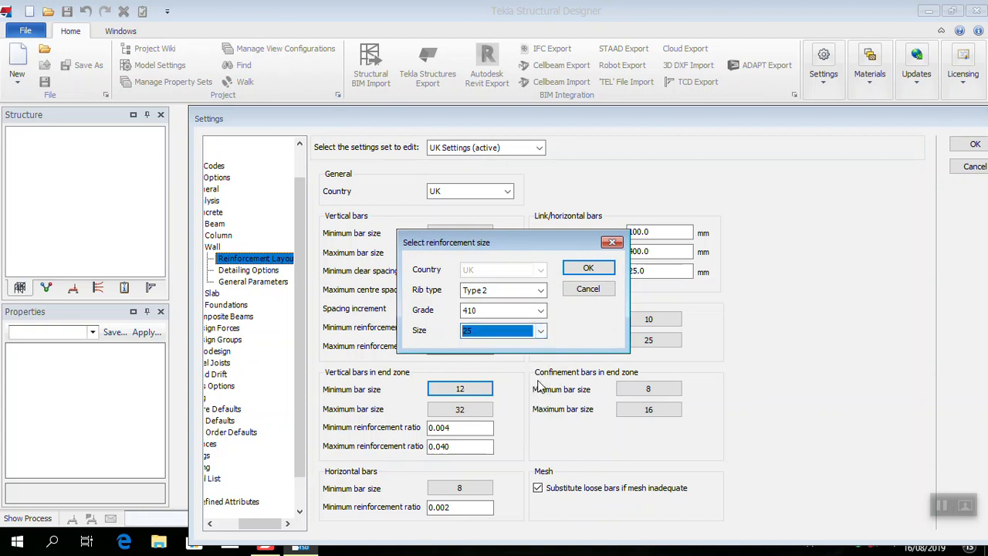
pyautogui.click(609, 270)
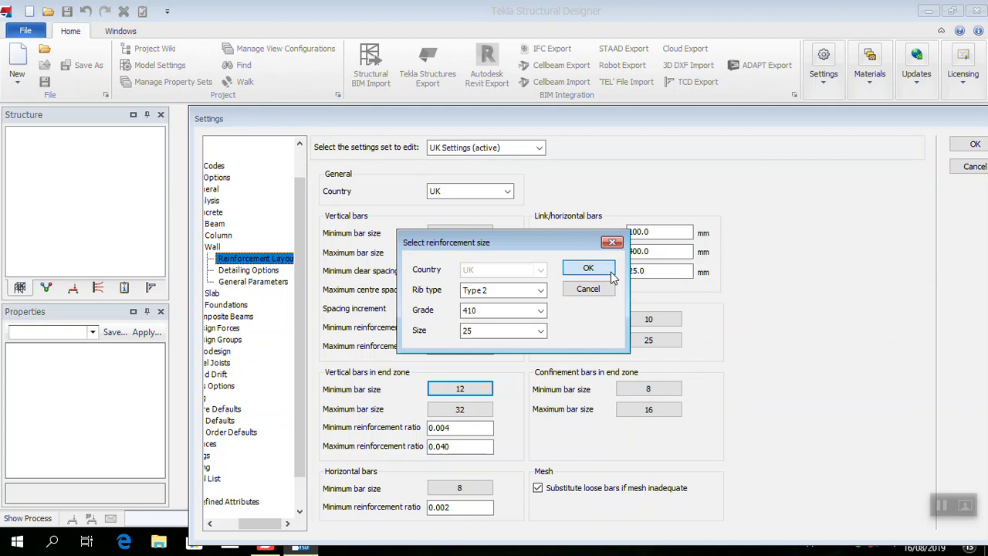
# - Correct the size of the minimum vertical bar in the wall's end zone to 10
pyautogui.click(457, 394)
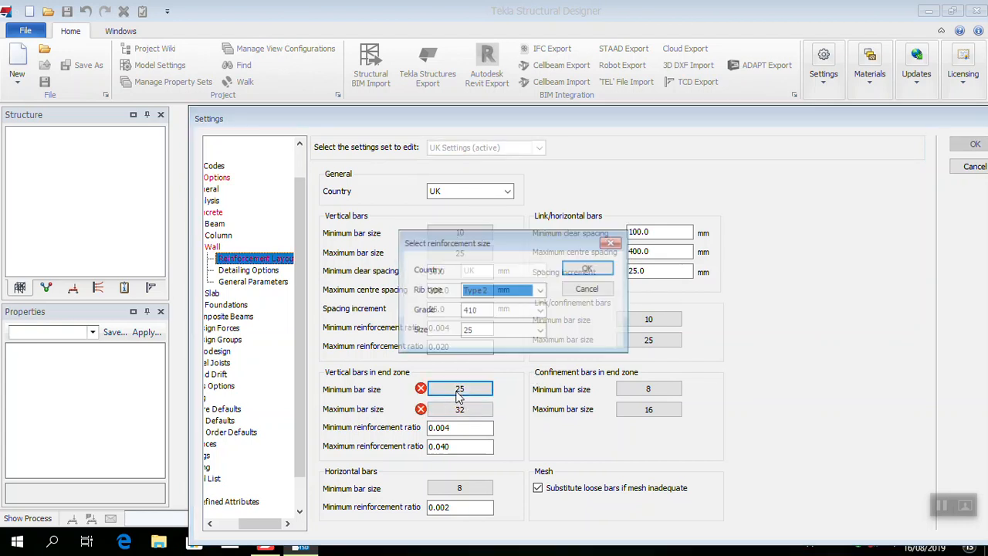
pyautogui.click(522, 332)
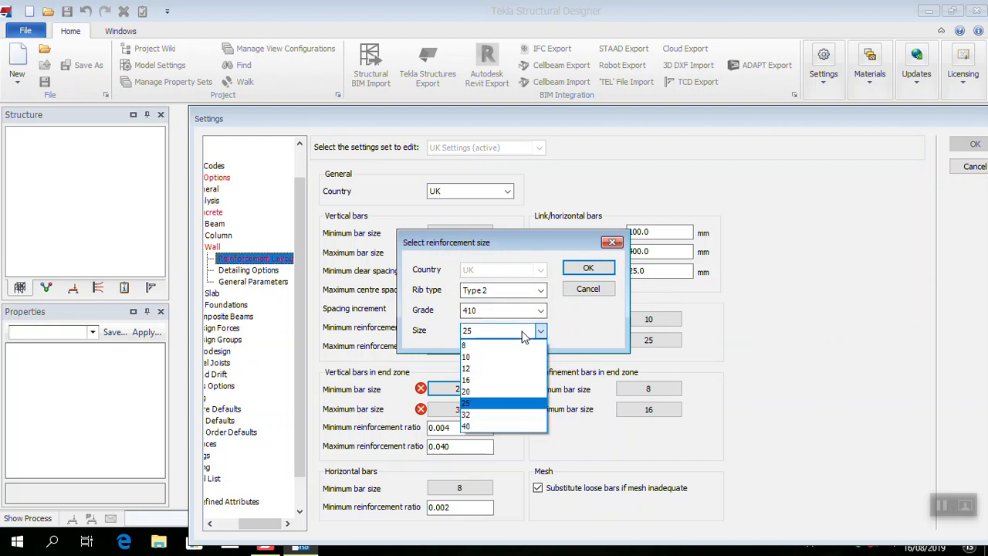
pyautogui.click(487, 362)
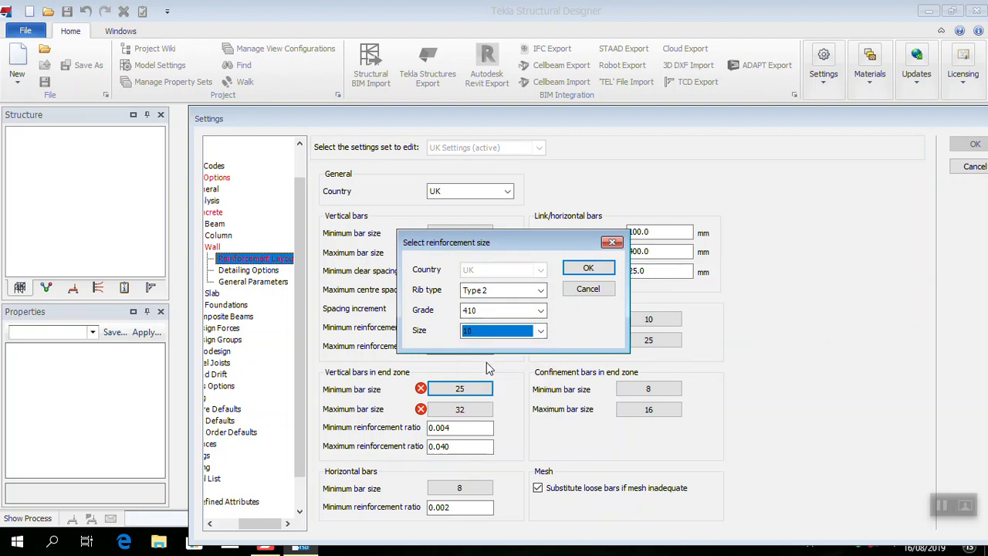
pyautogui.click(587, 268)
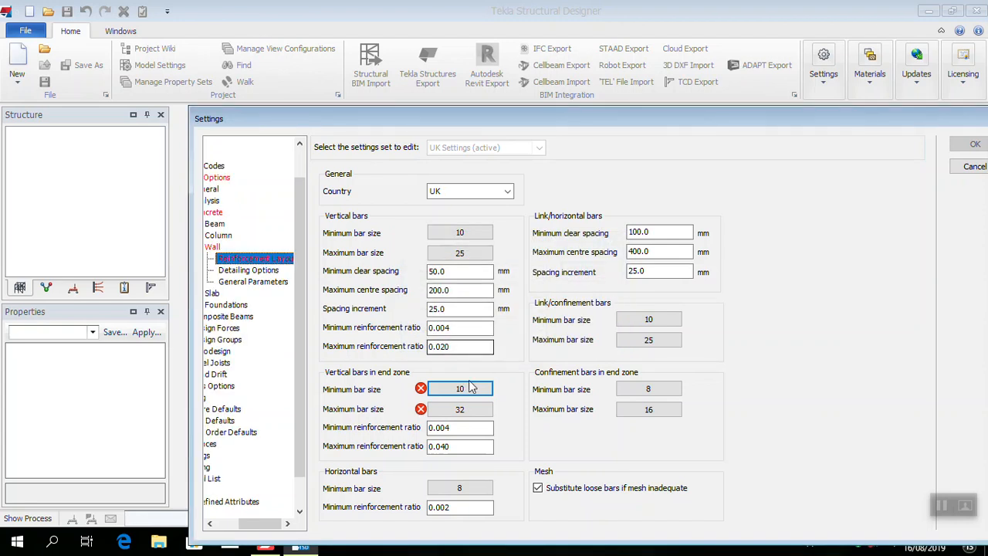
# - Set the maximum bar of the wall's vertical bars in the end zone to grade 410, size 25
pyautogui.click(445, 415)
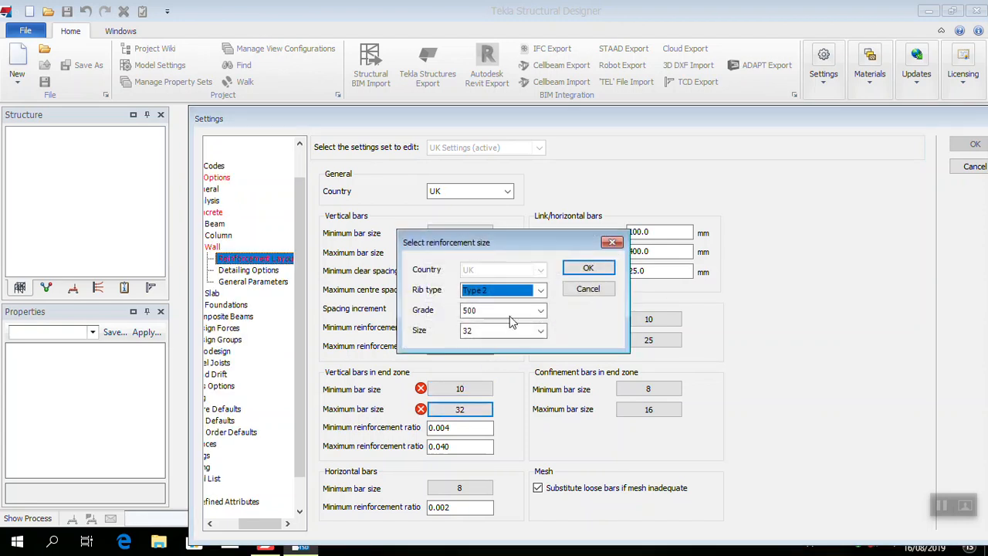
pyautogui.click(529, 310)
pyautogui.click(501, 336)
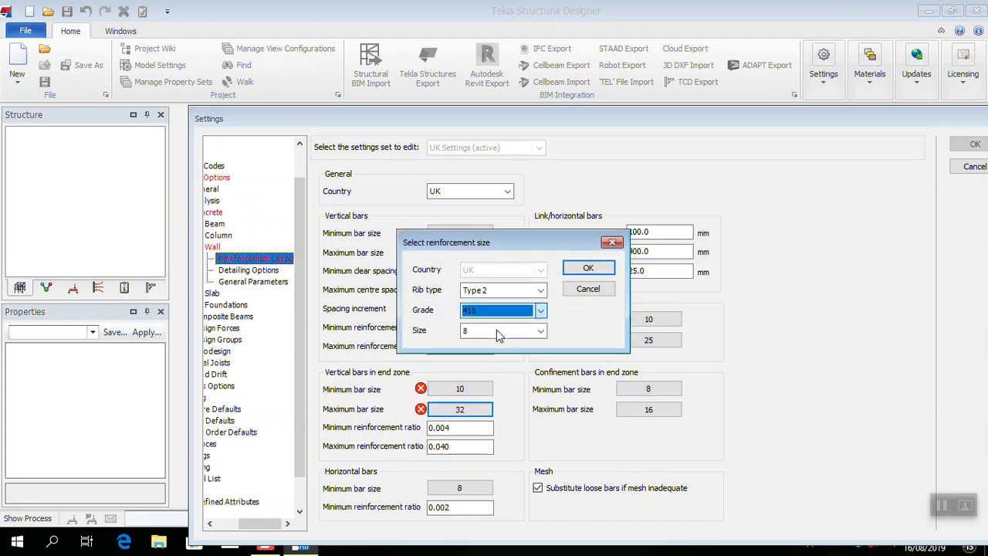
pyautogui.click(500, 331)
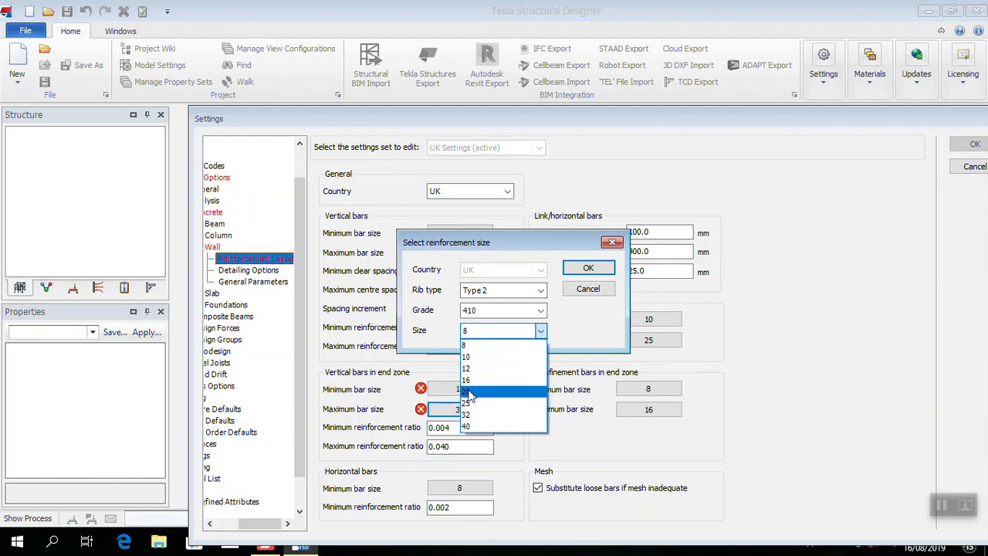
pyautogui.click(469, 403)
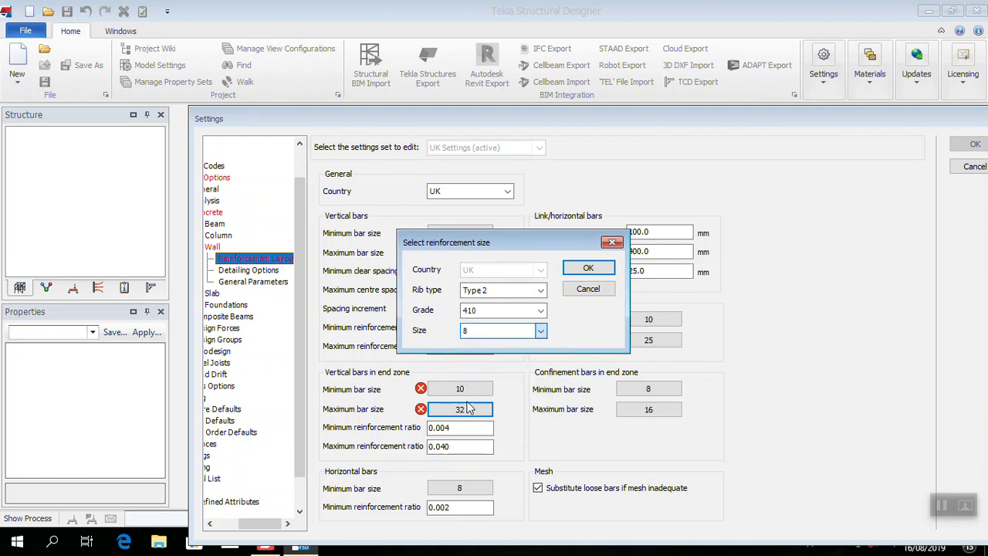
pyautogui.click(587, 268)
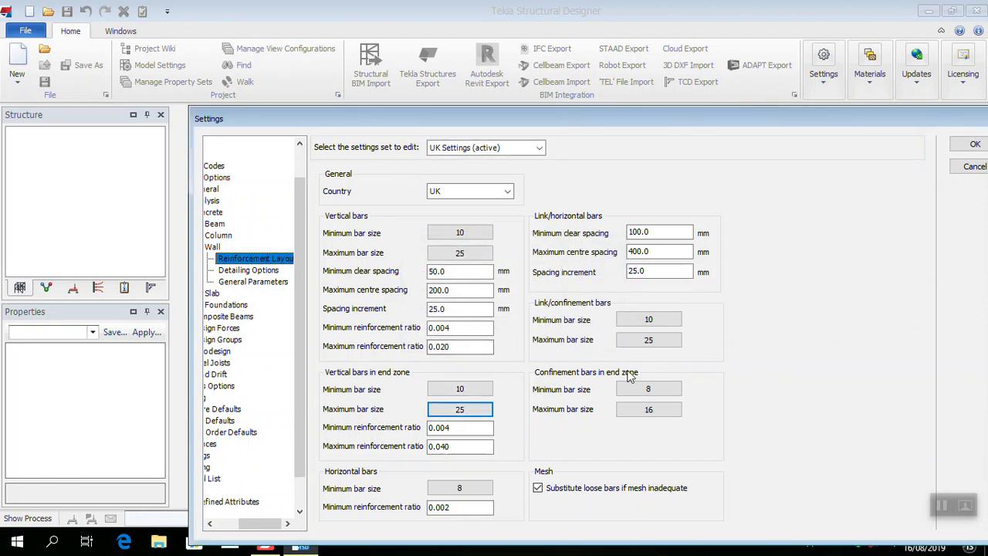
# - Set the minimum bar of the wall's confinement bars in the end zone to grade 410, size 10
pyautogui.click(640, 394)
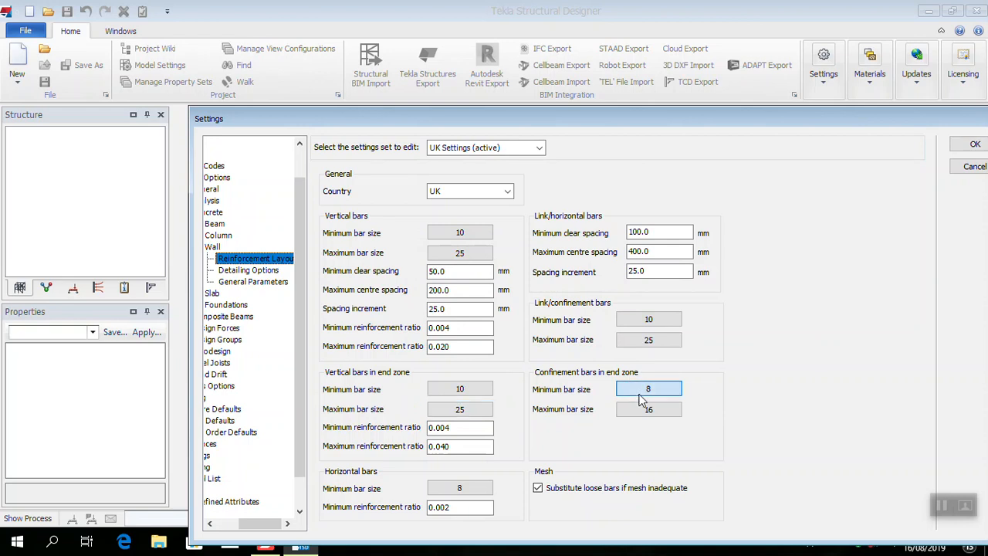
pyautogui.click(535, 309)
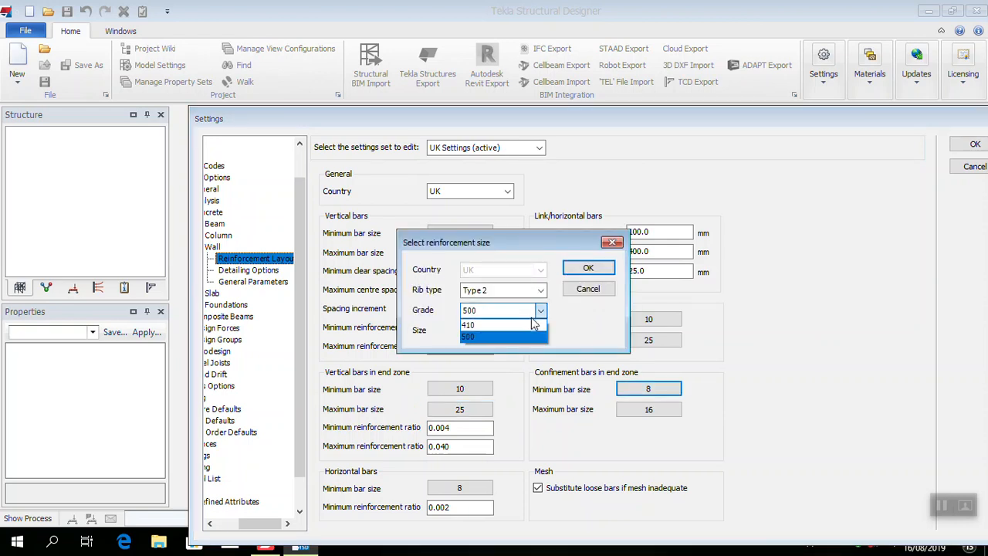
pyautogui.click(531, 325)
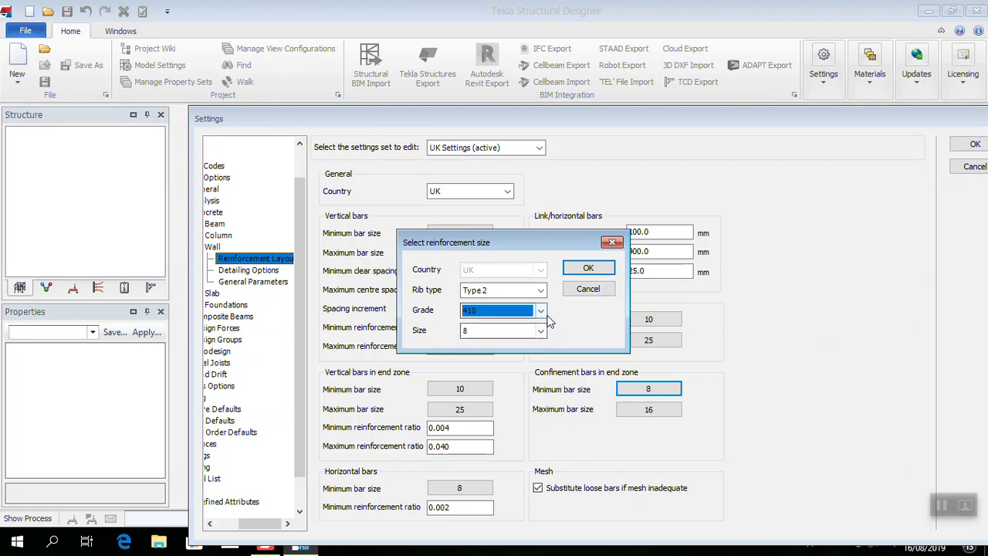
pyautogui.click(541, 330)
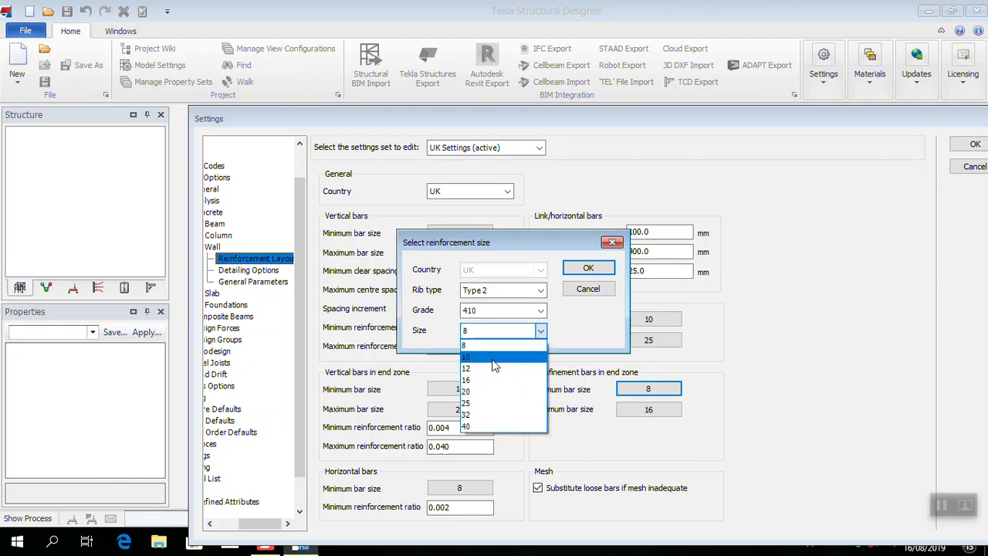
pyautogui.click(502, 353)
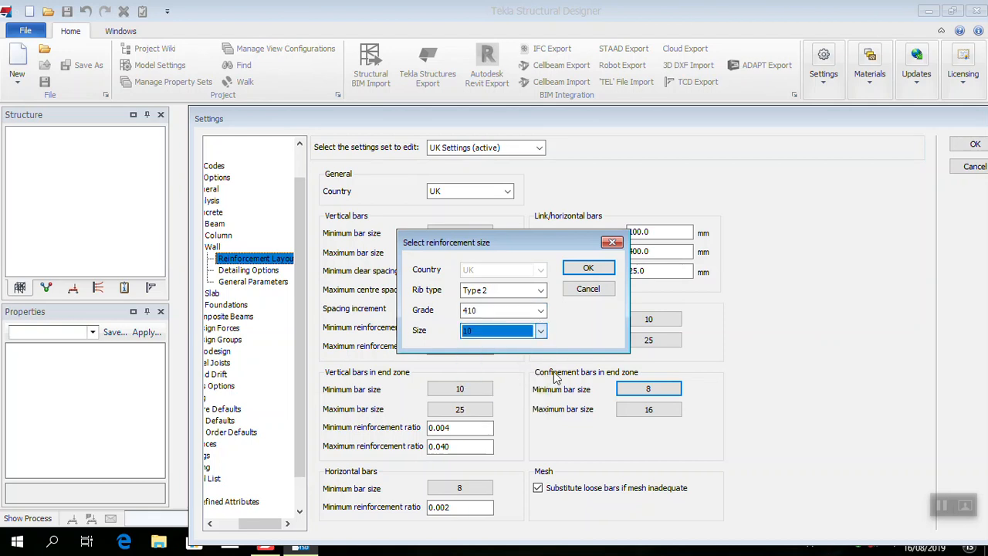
pyautogui.click(605, 272)
# - Set the maximum bar of the wall's confinement bars in the end zone to grade 410, size 25
pyautogui.doubleClick(648, 409)
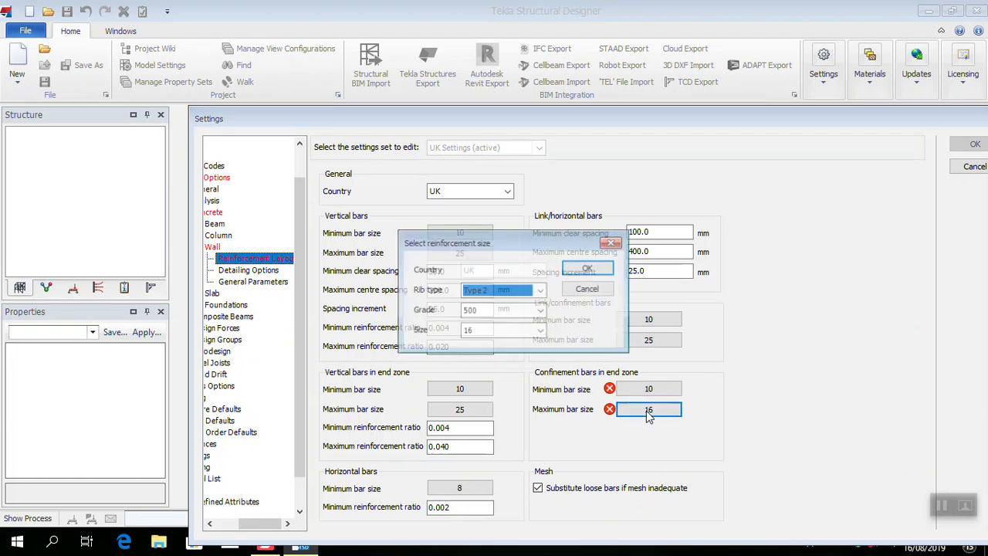
pyautogui.click(497, 309)
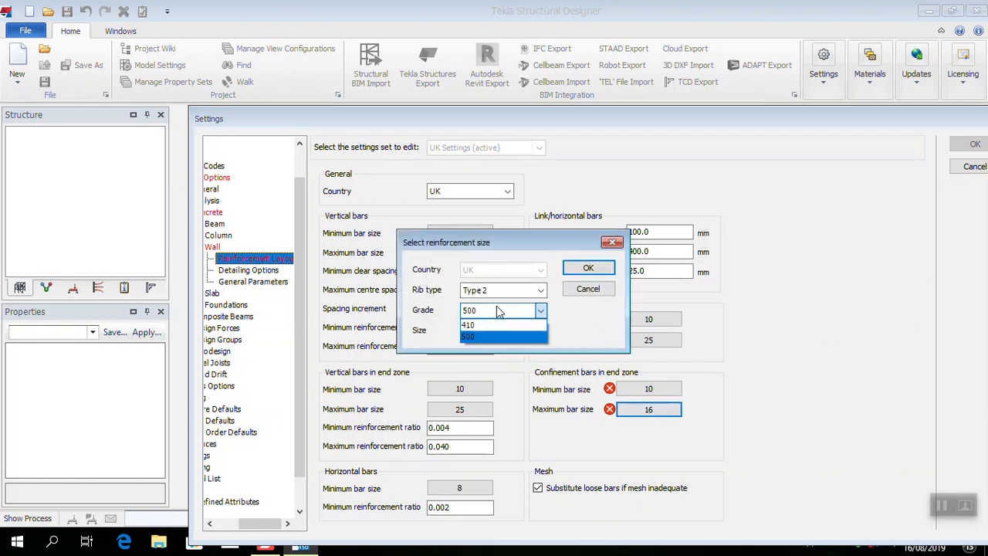
pyautogui.click(491, 331)
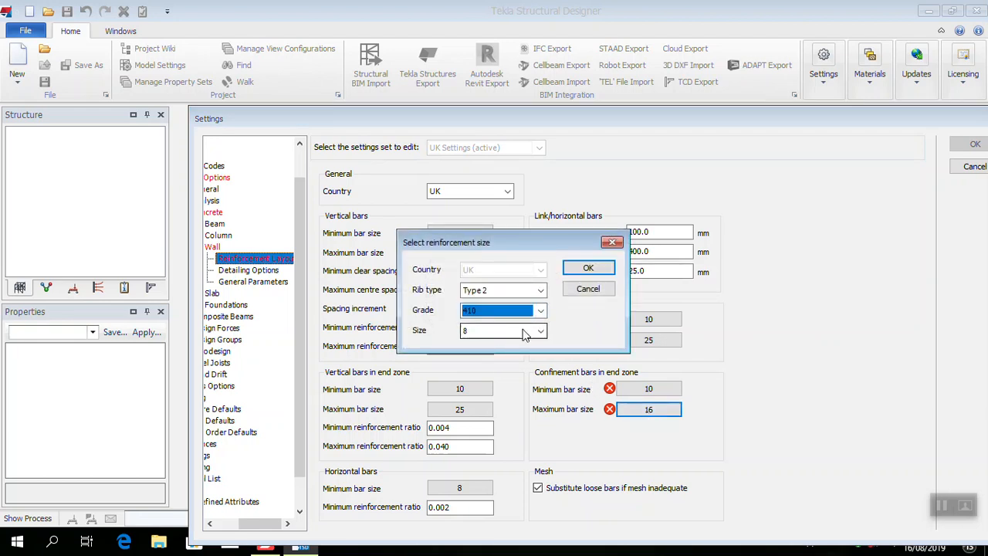
pyautogui.click(528, 331)
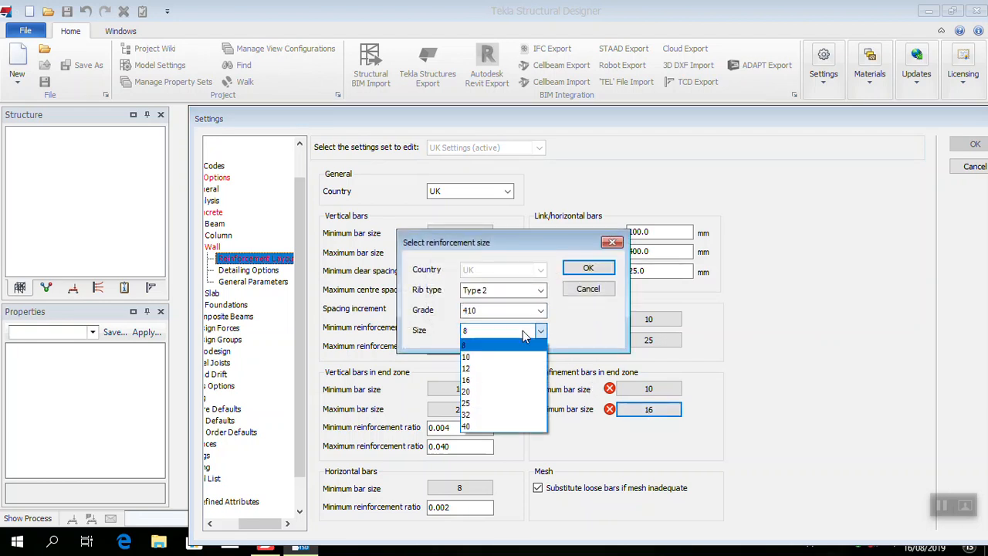
pyautogui.click(504, 402)
pyautogui.click(610, 268)
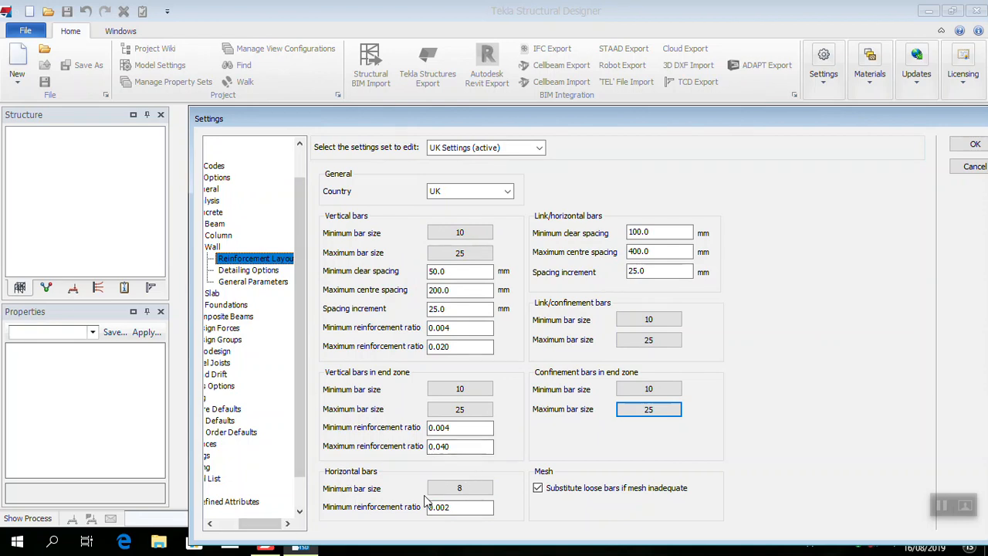
# - Set the minimum bar of the wall's horizontal bars to grade 410, size 10
pyautogui.click(458, 489)
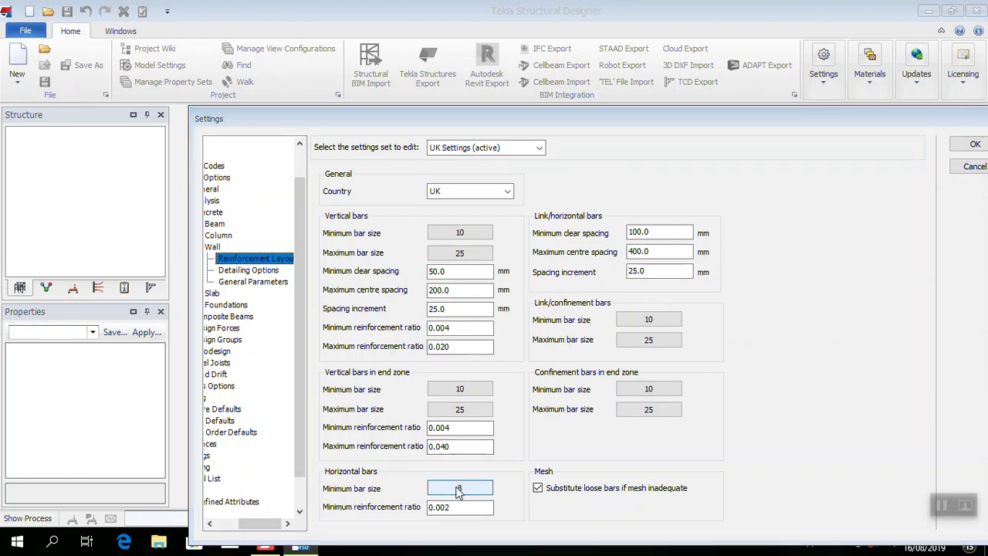
pyautogui.click(540, 309)
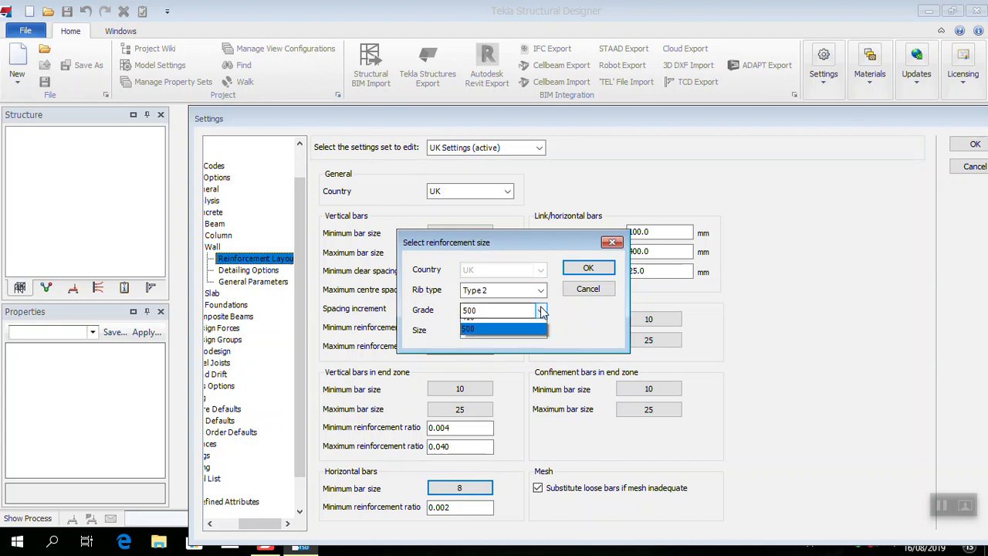
pyautogui.click(519, 330)
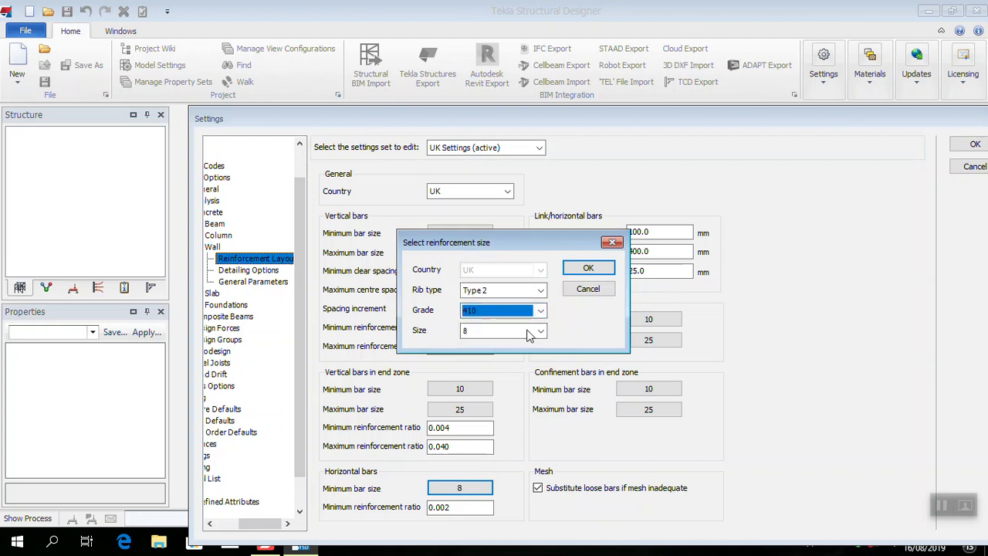
pyautogui.click(535, 331)
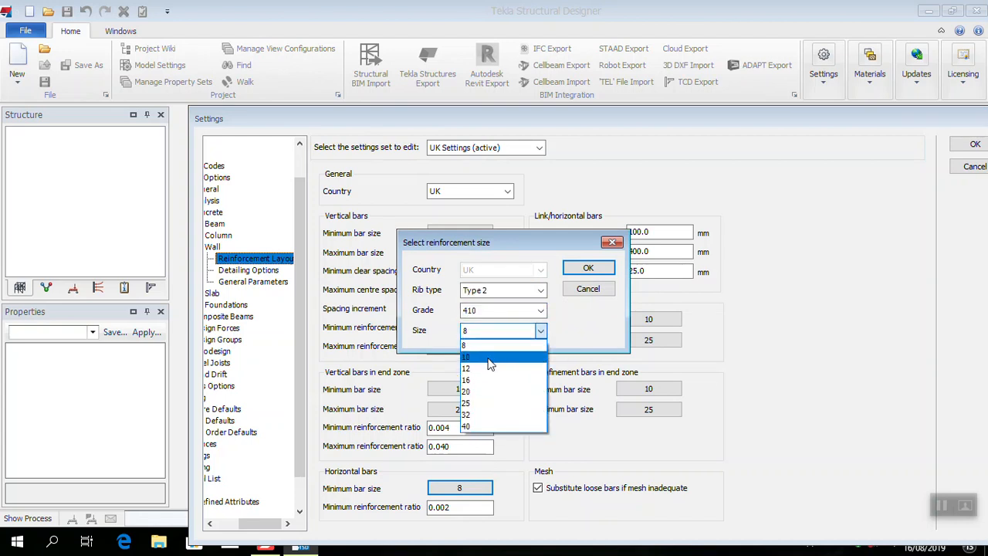
pyautogui.click(483, 357)
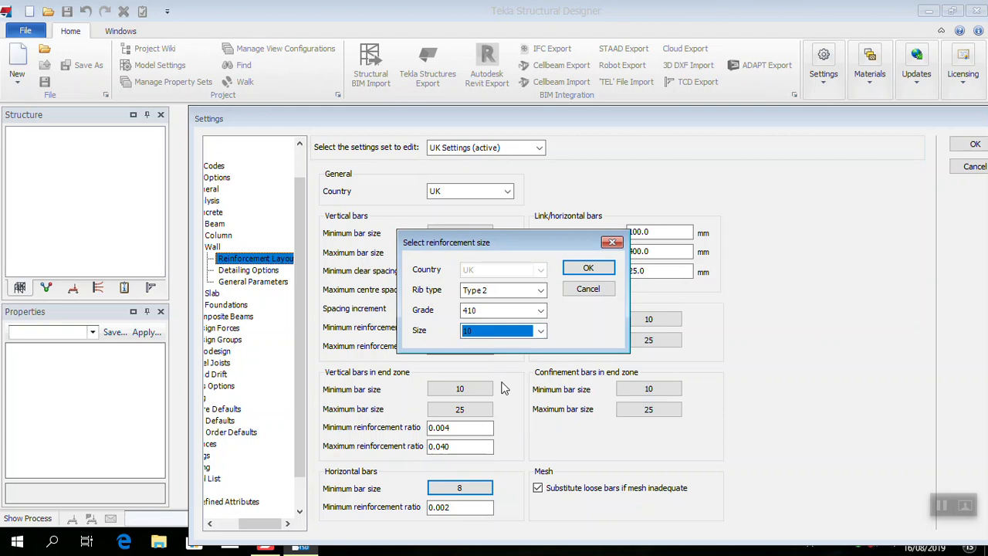
pyautogui.click(585, 268)
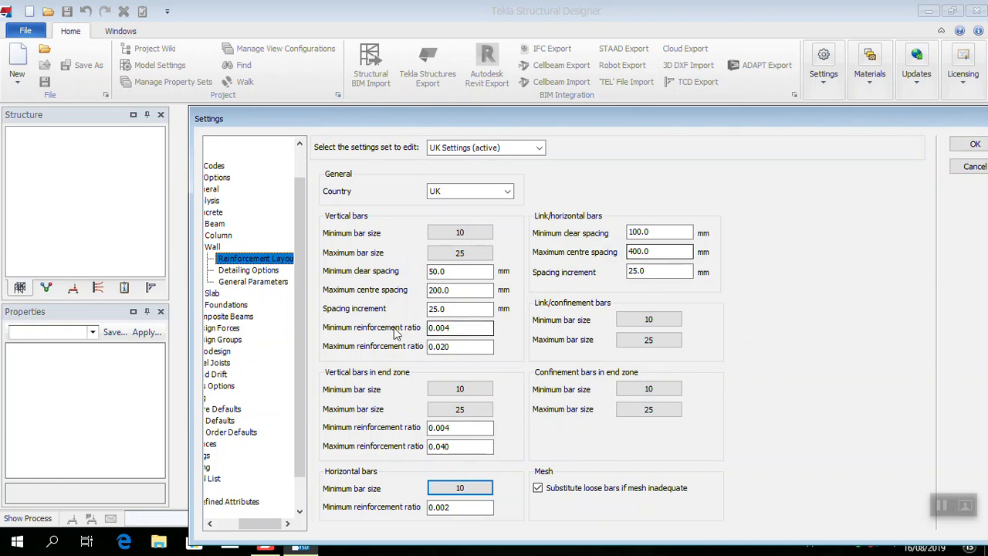
# - Review the wall's detailing options for longitudinal bars and links, and its general parameters
pyautogui.click(246, 271)
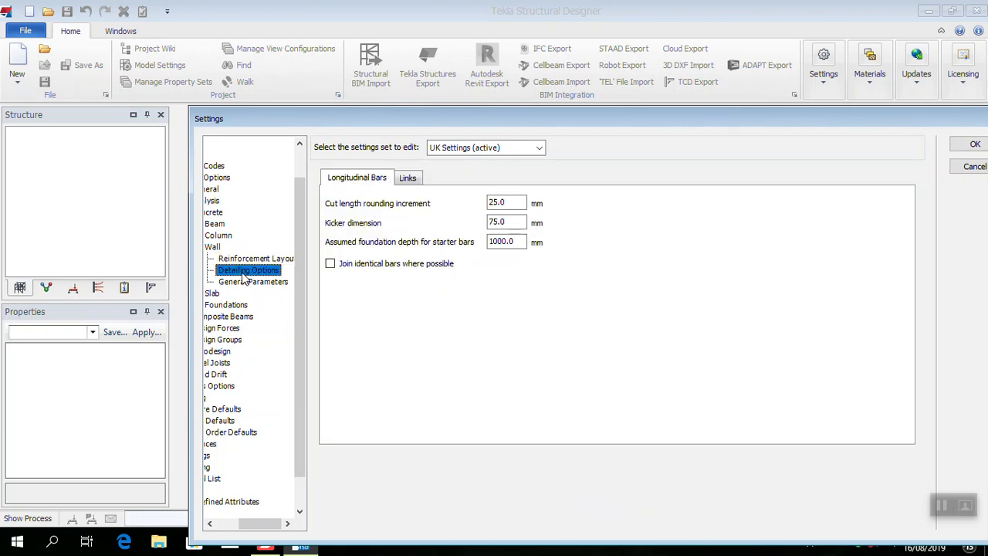
pyautogui.click(408, 181)
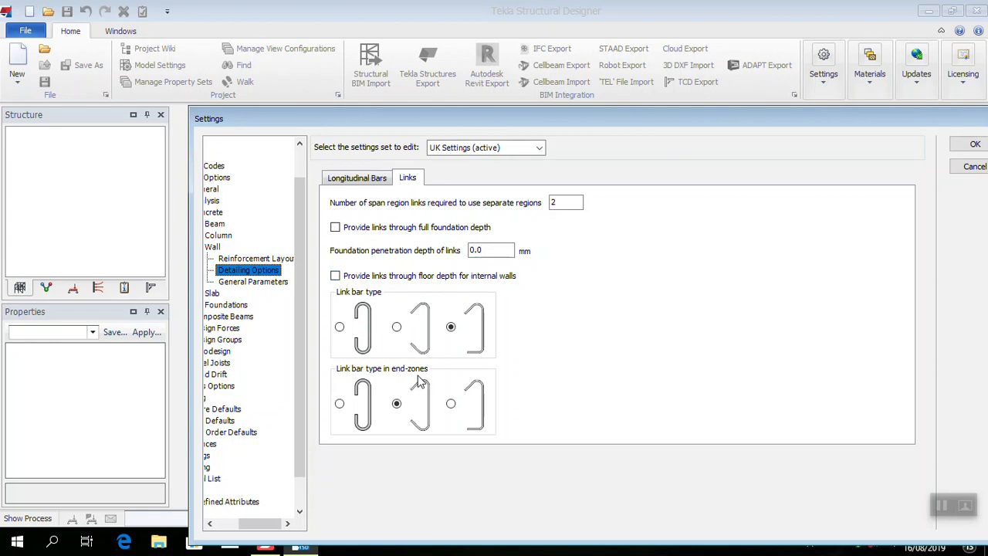
pyautogui.click(249, 284)
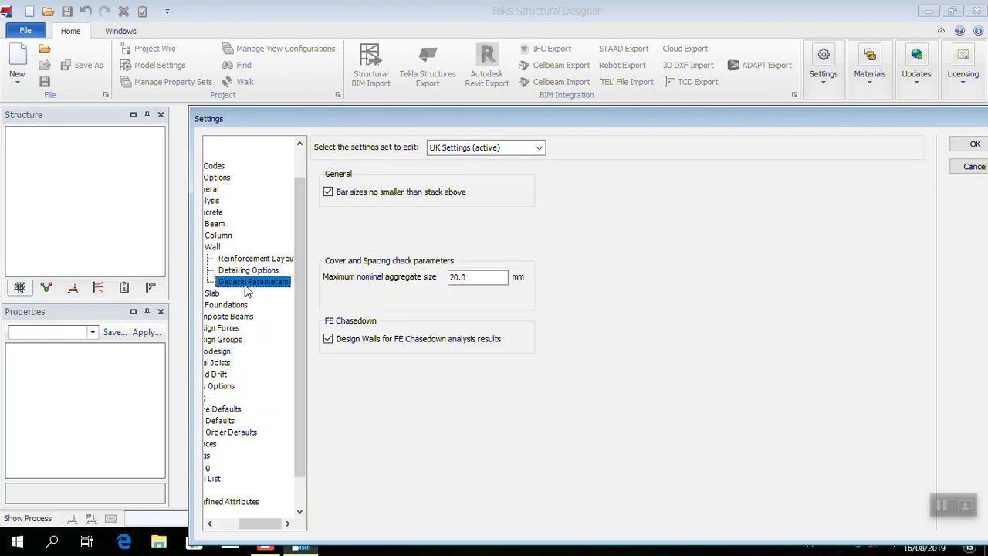
pyautogui.doubleClick(211, 247)
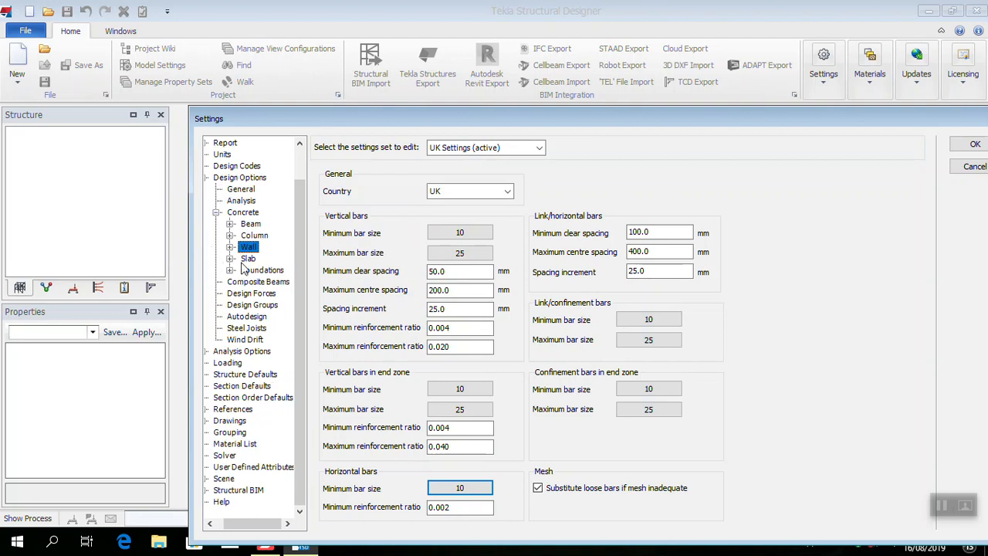
# - Set the minimum loose bar in the slab-on-beams reinforcement layout to grade 410, size 10
pyautogui.click(242, 259)
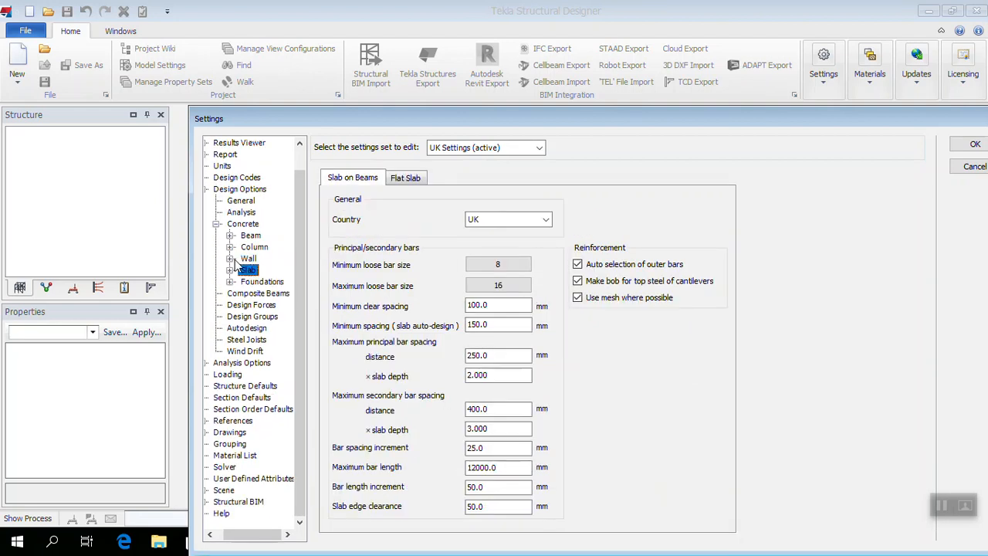
pyautogui.click(230, 270)
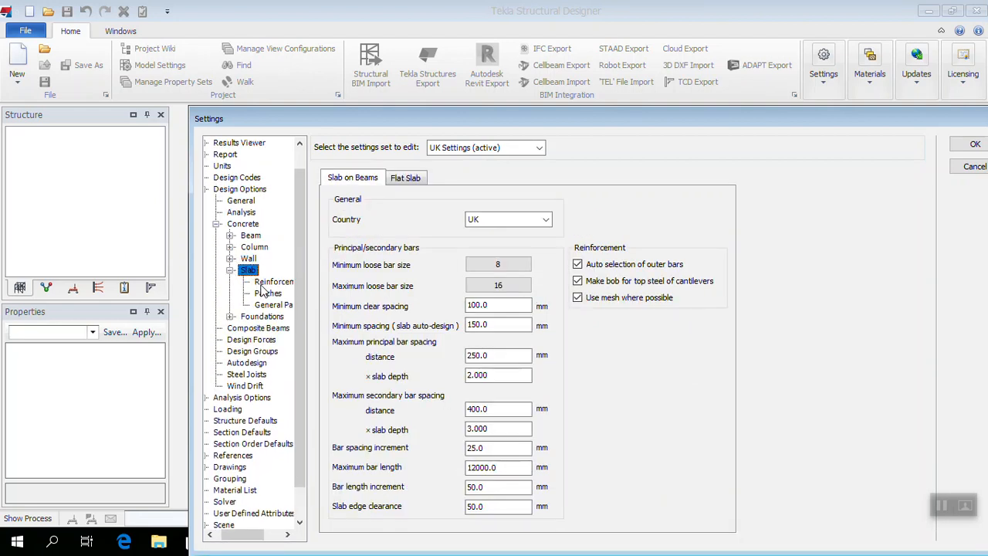
pyautogui.click(264, 283)
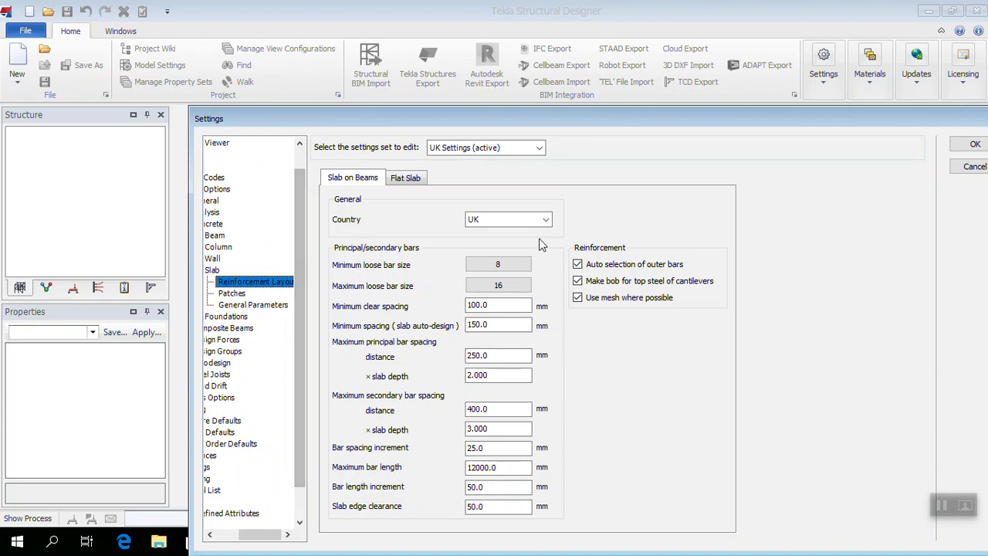
pyautogui.click(498, 264)
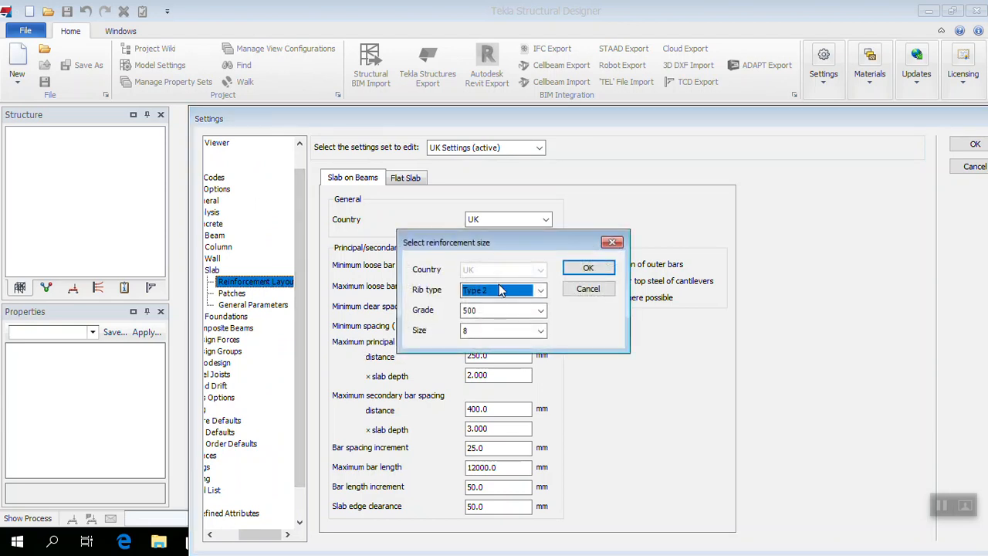
pyautogui.click(529, 310)
pyautogui.click(507, 325)
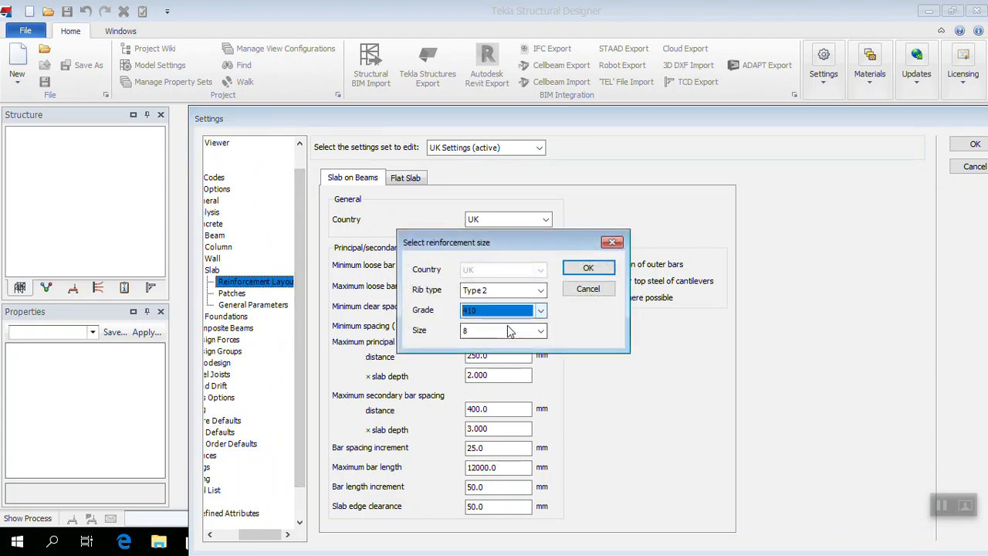
pyautogui.click(509, 330)
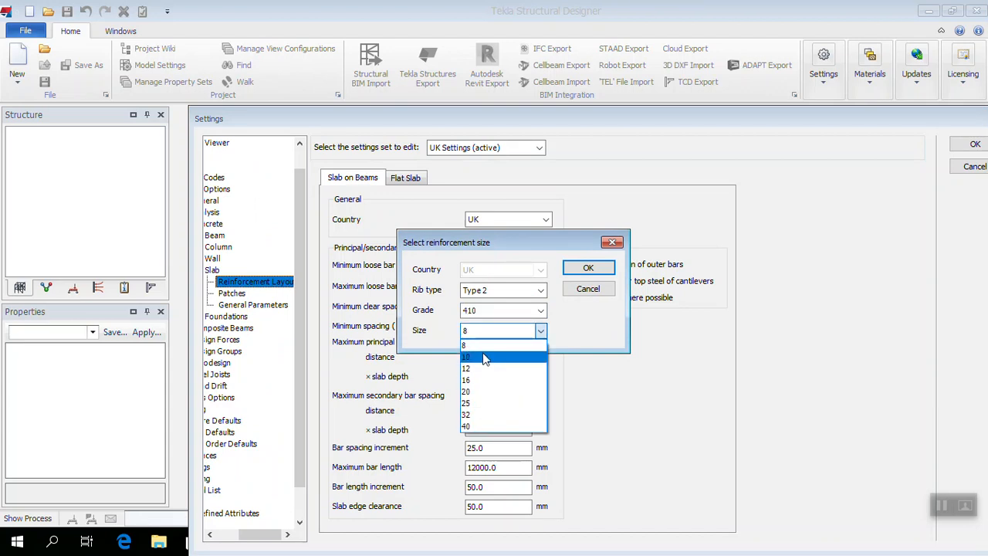
pyautogui.click(485, 358)
pyautogui.click(581, 274)
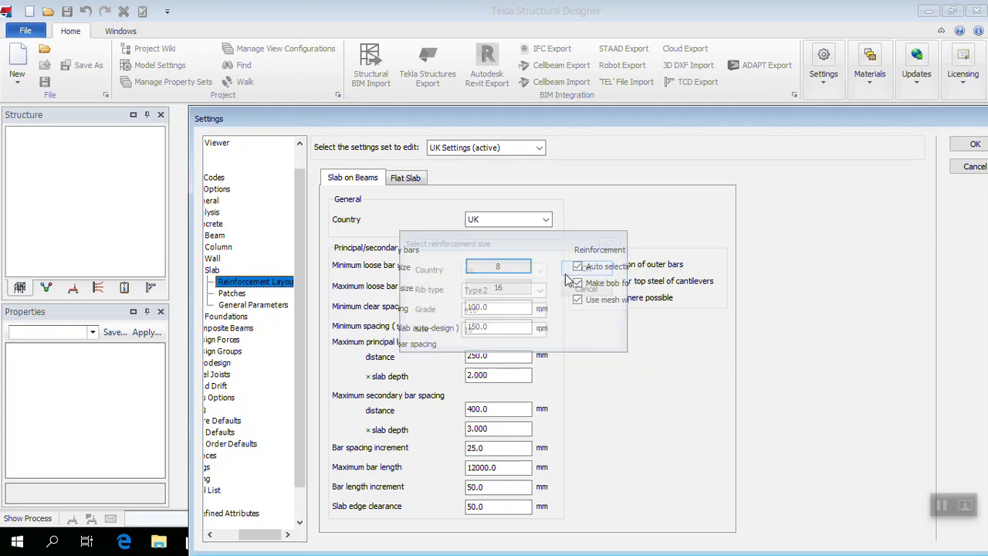
# - Set the maximum loose bar for slabs on beams to grade 410, size 12
pyautogui.click(509, 289)
pyautogui.click(508, 291)
pyautogui.click(506, 291)
pyautogui.click(506, 311)
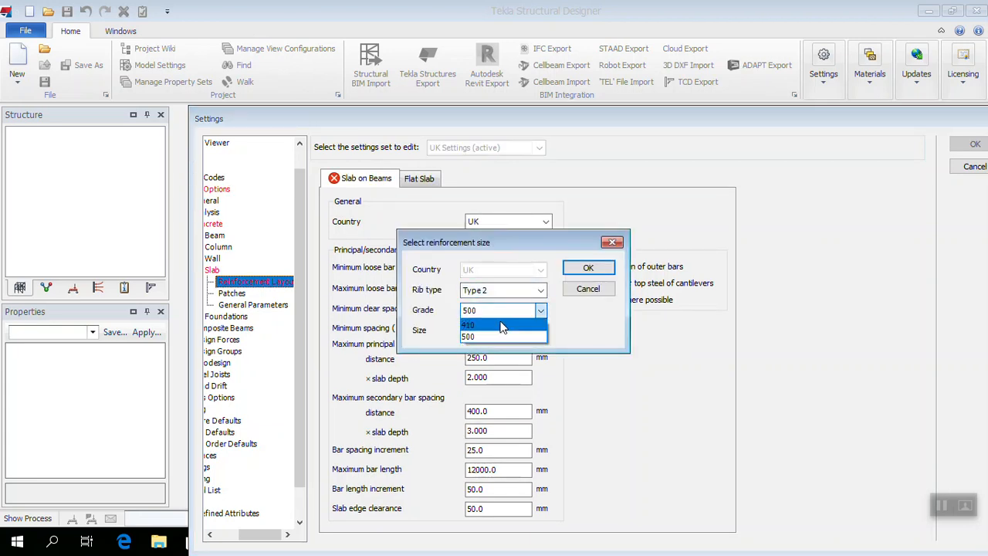
pyautogui.click(502, 325)
pyautogui.click(500, 332)
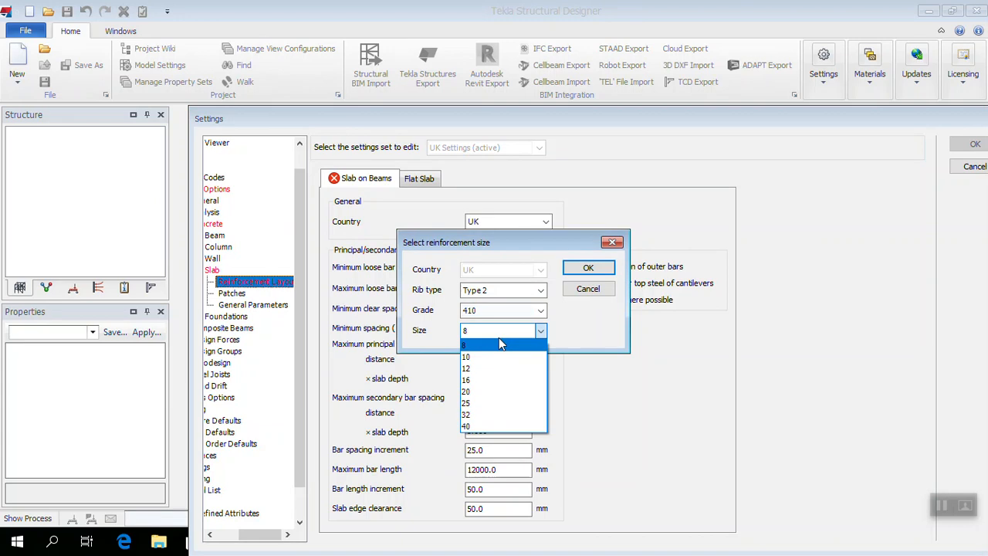
pyautogui.click(472, 380)
pyautogui.click(588, 268)
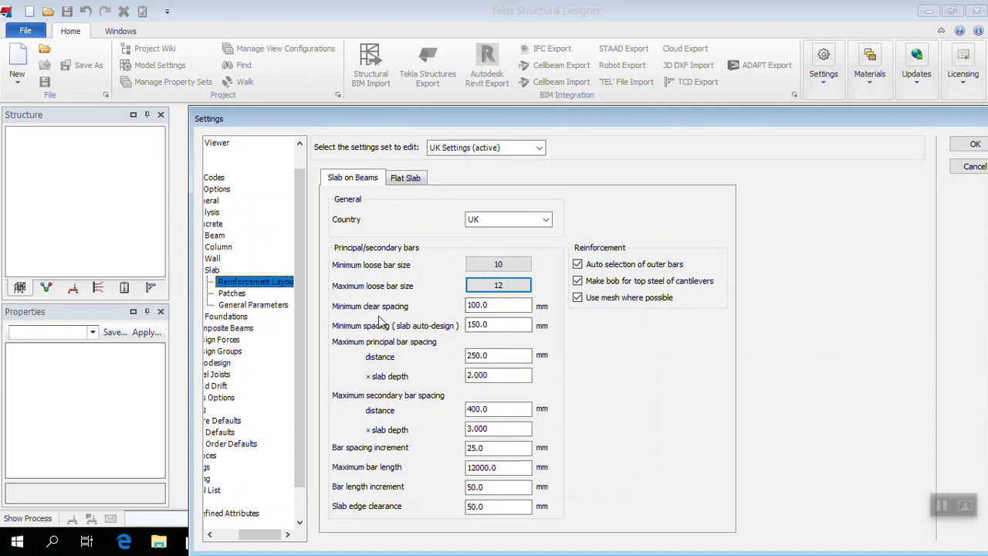
# - Try a minimum clear spacing of 25 mm for the slab-on-beams bars
pyautogui.click(489, 325)
pyautogui.click(496, 307)
pyautogui.moveTo(496, 306); pyautogui.dragTo(467, 307)
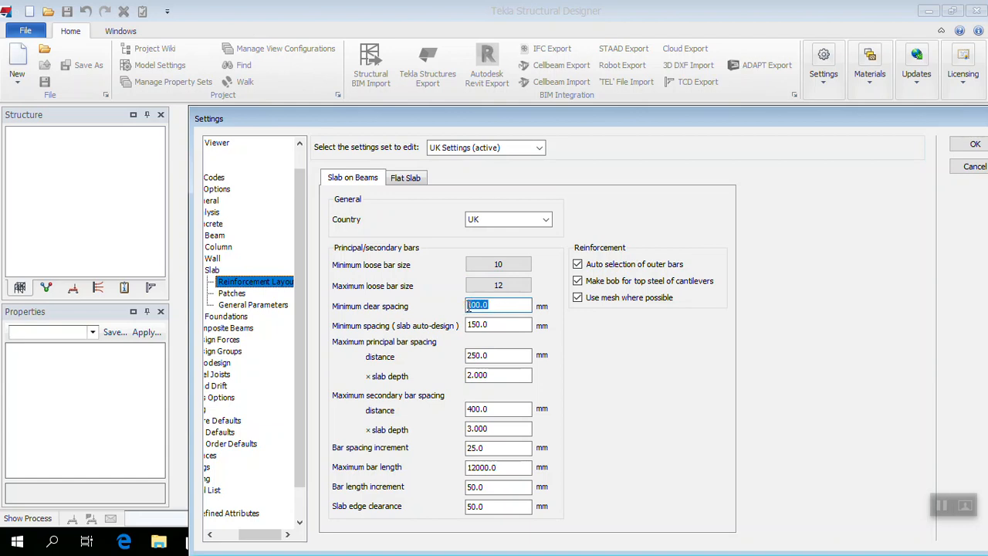
pyautogui.write('25')
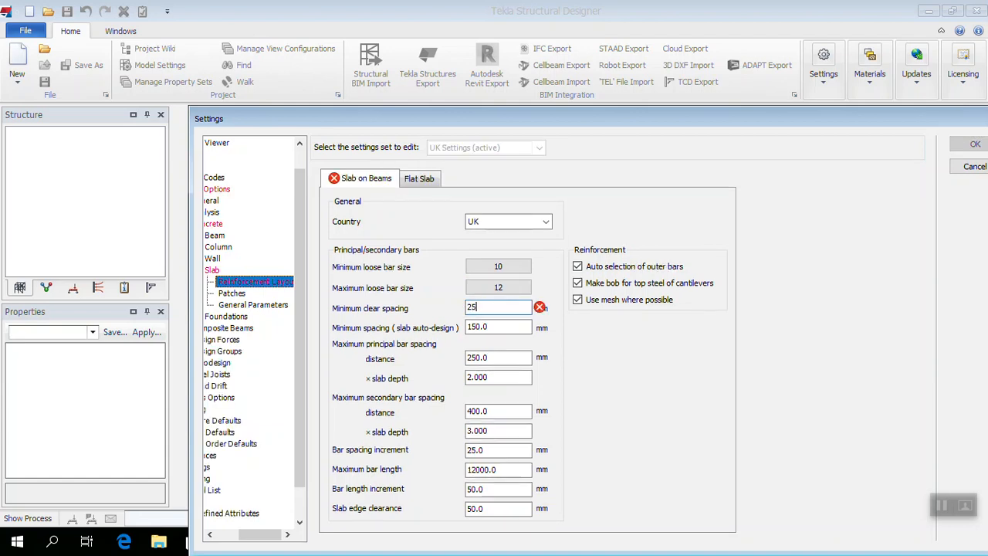
pyautogui.click(482, 325)
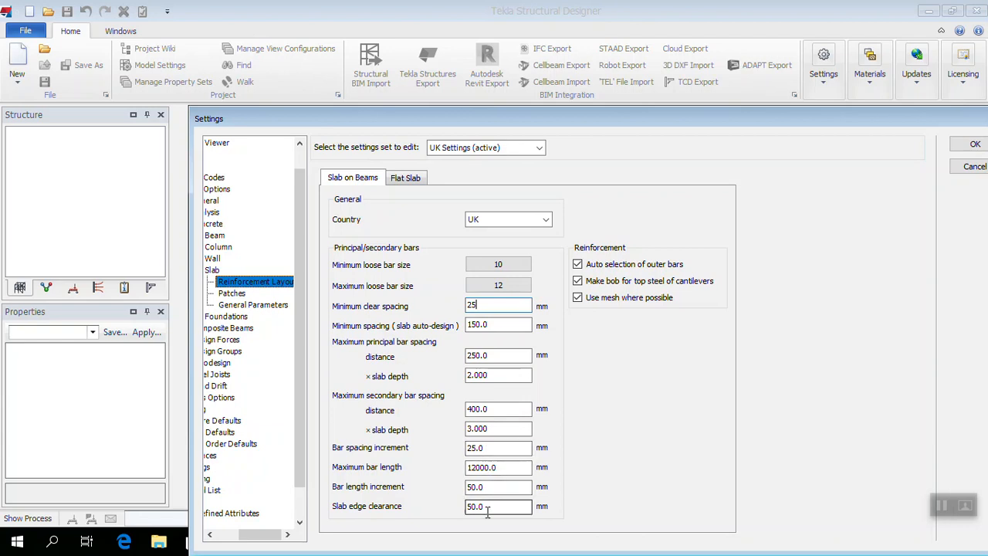
# - Restore the slab-on-beams minimum clear spacing to 100 mm and change the slab edge clearance
pyautogui.doubleClick(486, 305)
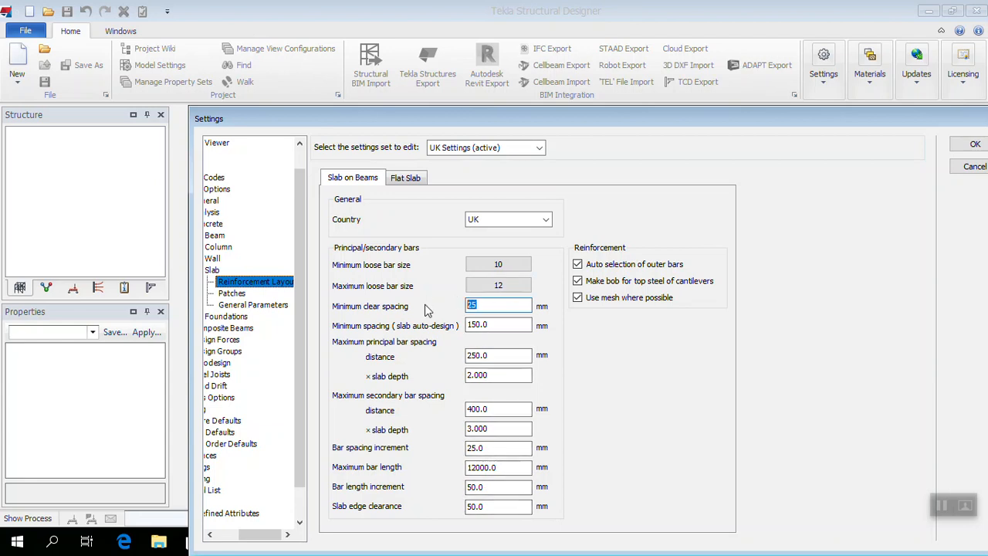
pyautogui.write('100')
pyautogui.doubleClick(506, 507)
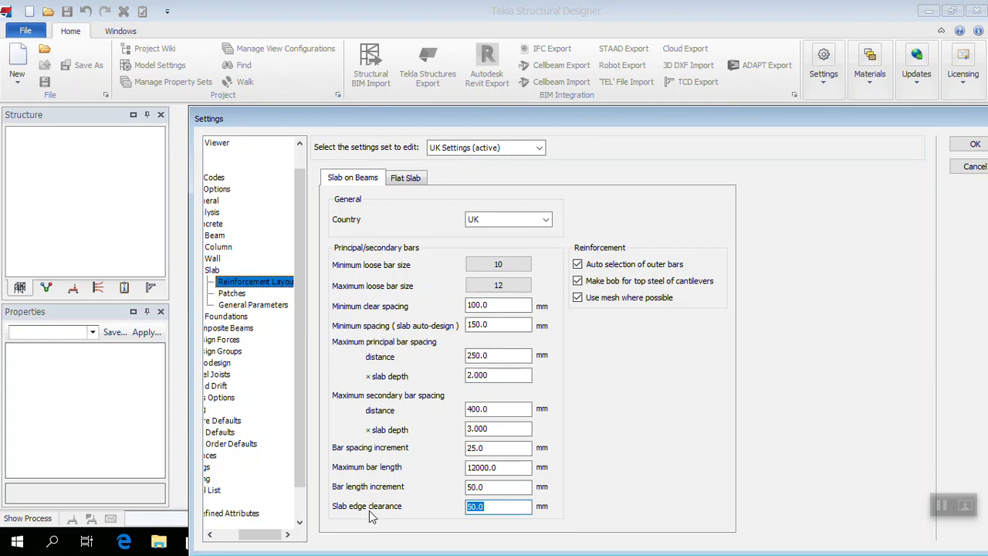
pyautogui.write('2')
# - Set the minimum loose bar for flat slabs to grade 410, size 10
pyautogui.click(393, 178)
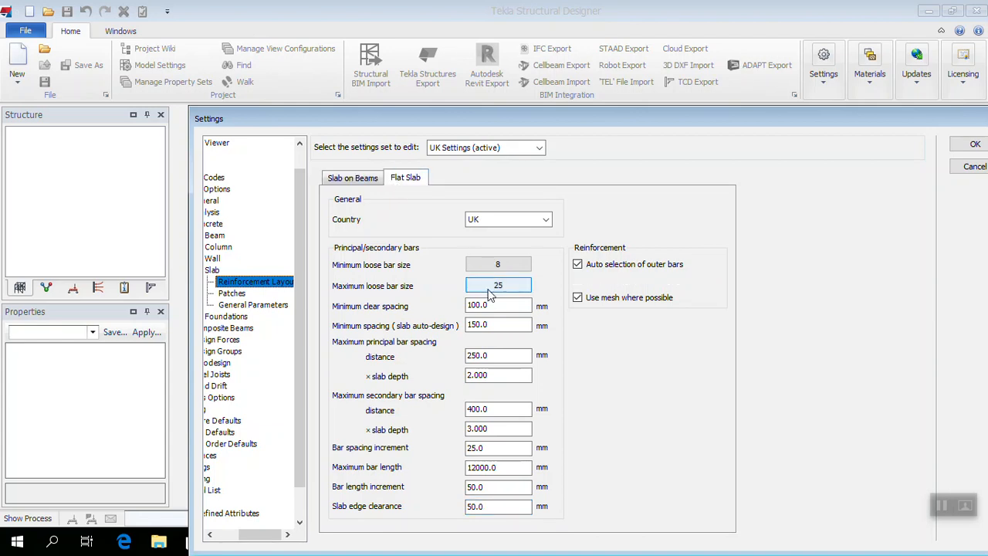
pyautogui.click(506, 267)
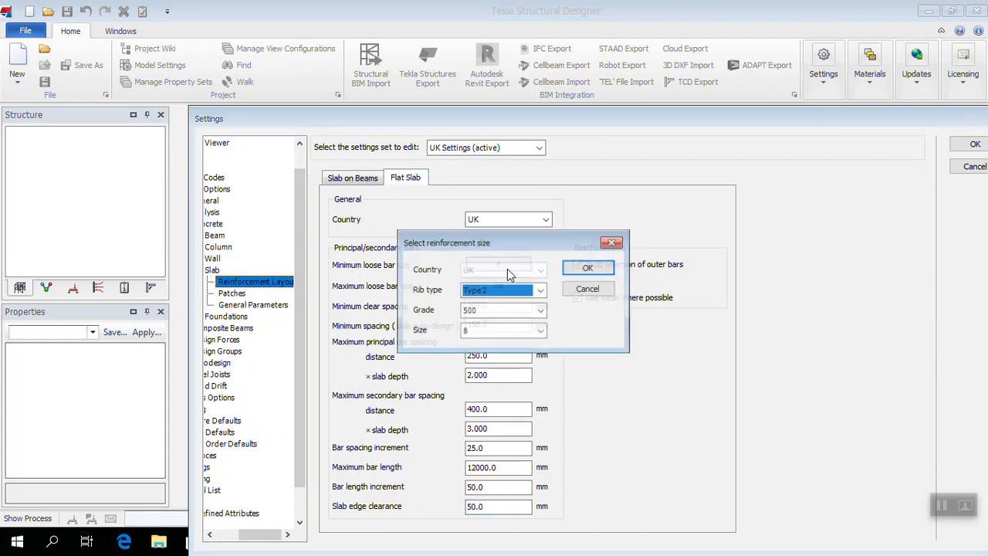
pyautogui.click(503, 310)
pyautogui.click(492, 331)
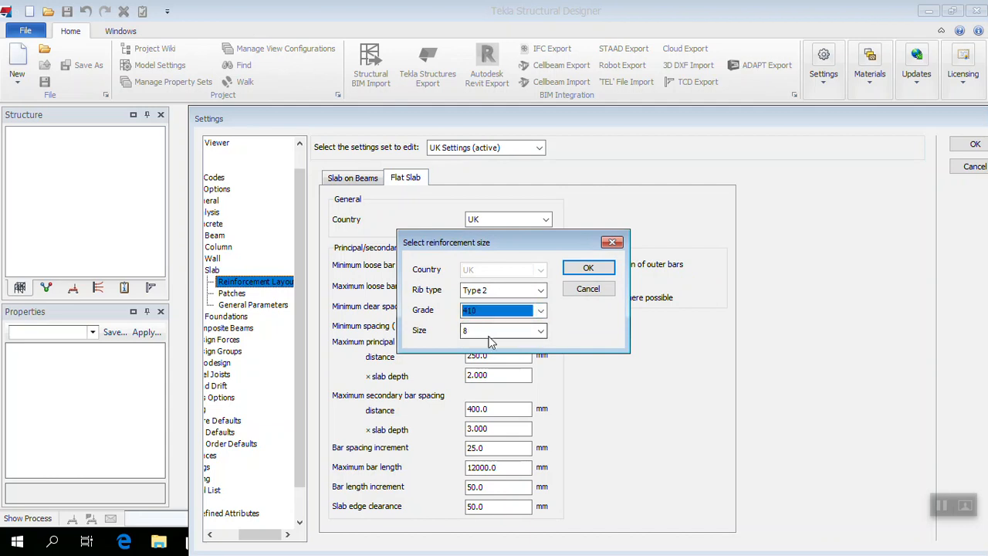
pyautogui.click(492, 330)
pyautogui.click(494, 354)
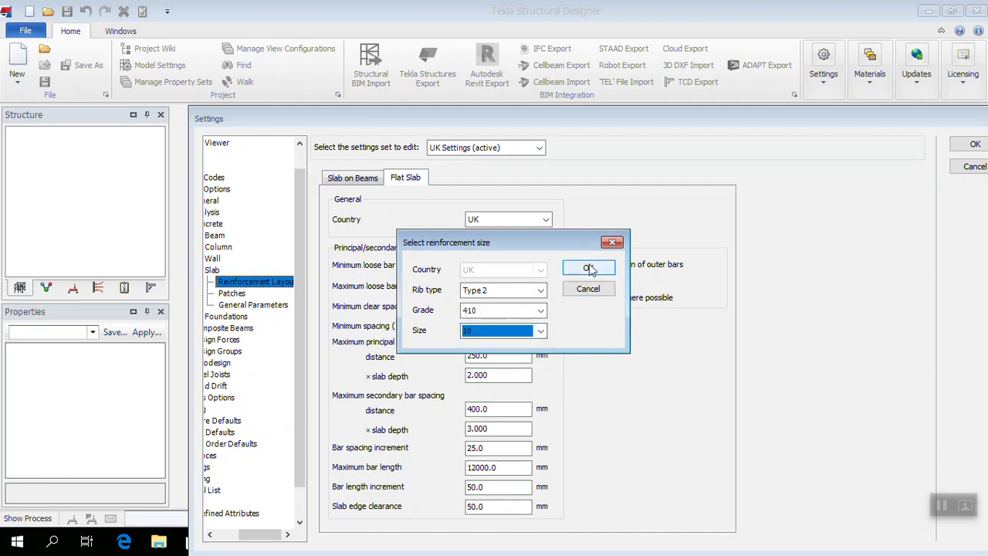
pyautogui.click(589, 267)
# - Set the maximum loose bar for flat slabs to grade 410, size 12
pyautogui.click(516, 287)
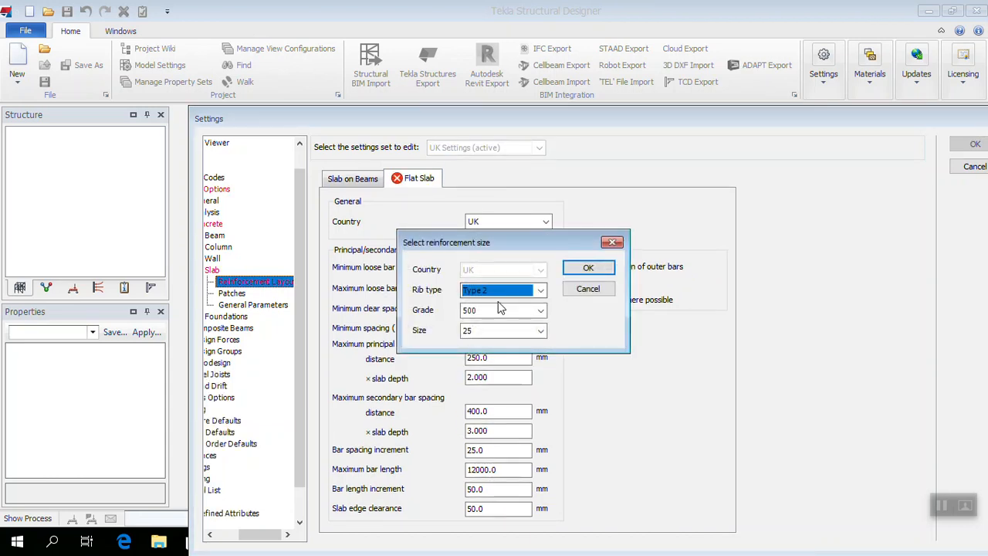
pyautogui.click(494, 310)
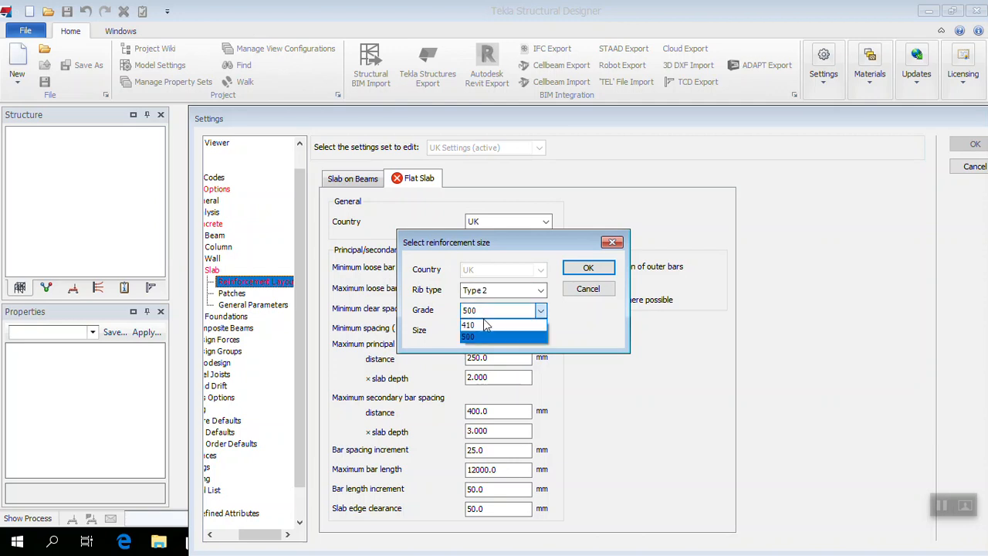
pyautogui.click(485, 325)
pyautogui.click(475, 330)
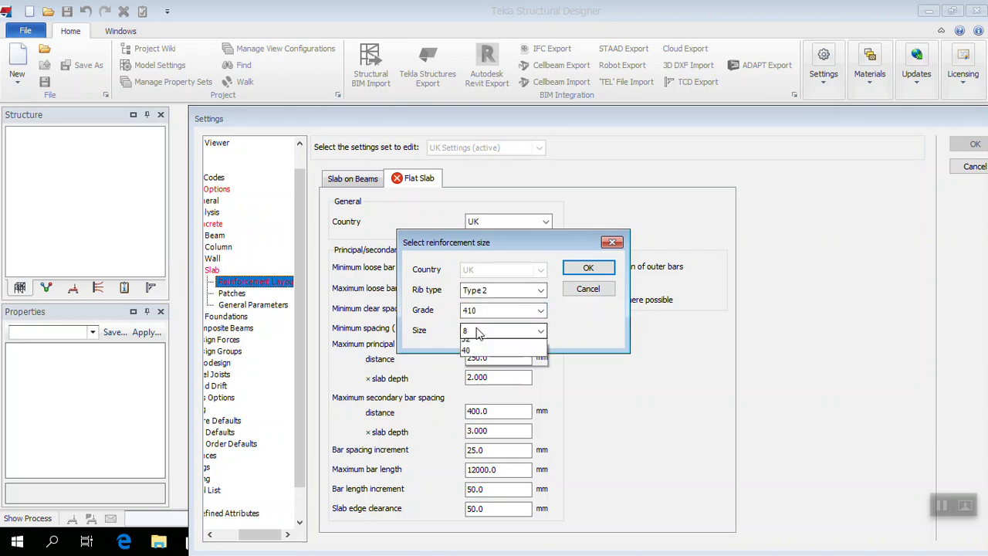
pyautogui.click(477, 332)
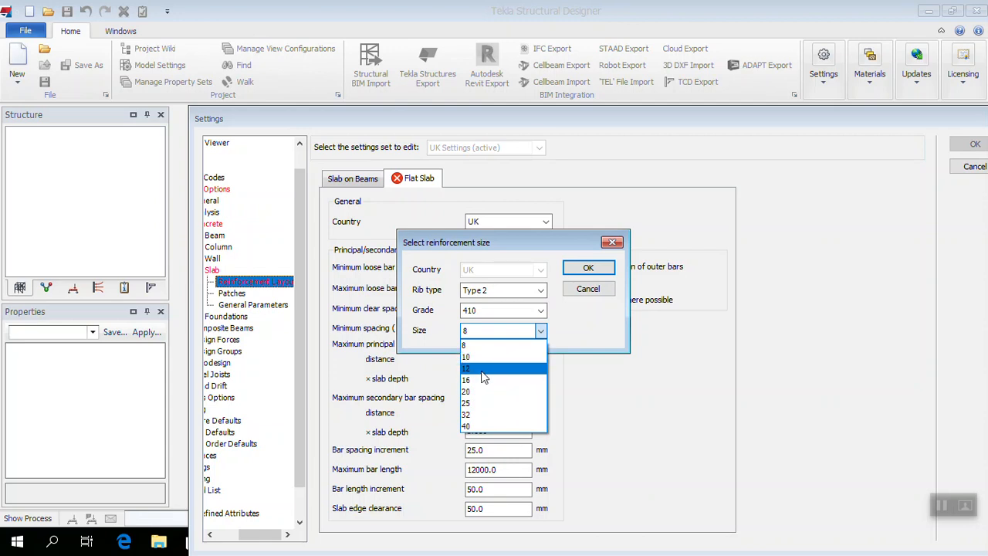
pyautogui.click(480, 368)
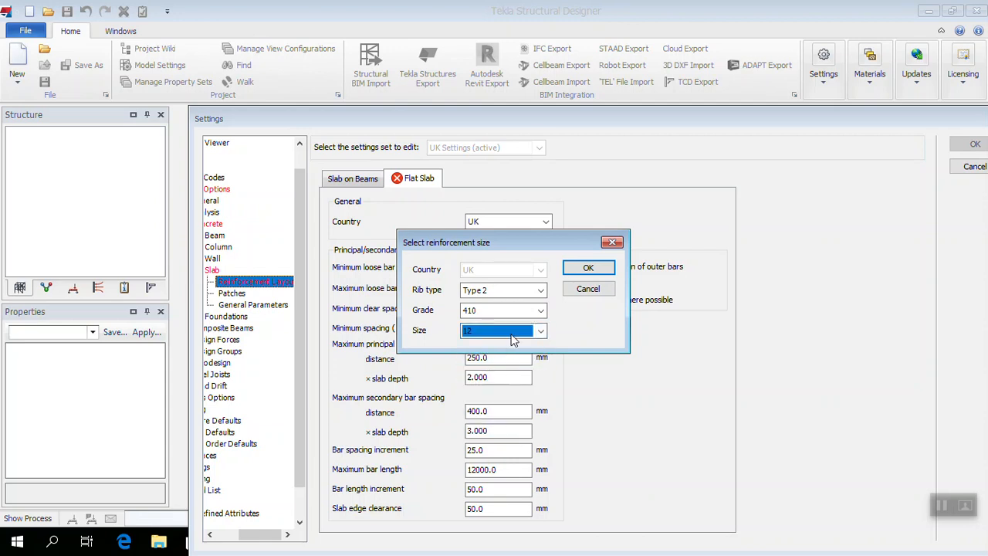
pyautogui.click(596, 272)
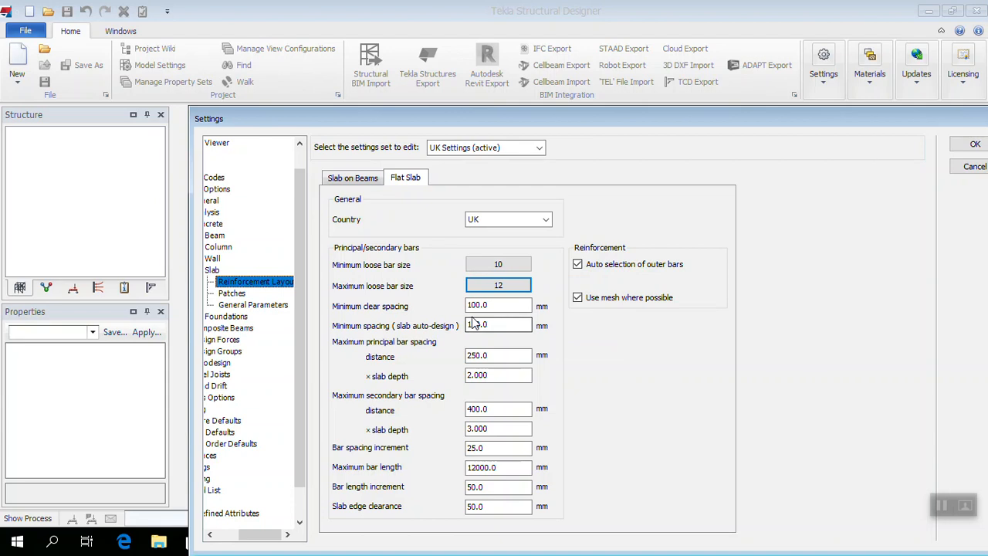
# - Set the flat slab edge clearance to 25 mm and return to the slab-on-beams reinforcement layout
pyautogui.click(487, 510)
pyautogui.moveTo(487, 511); pyautogui.dragTo(407, 508)
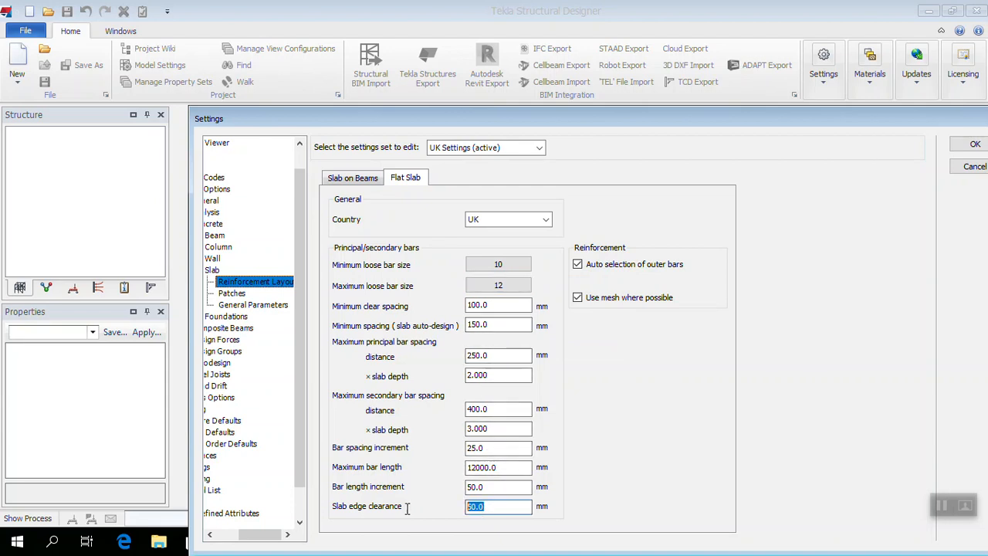
pyautogui.write('25')
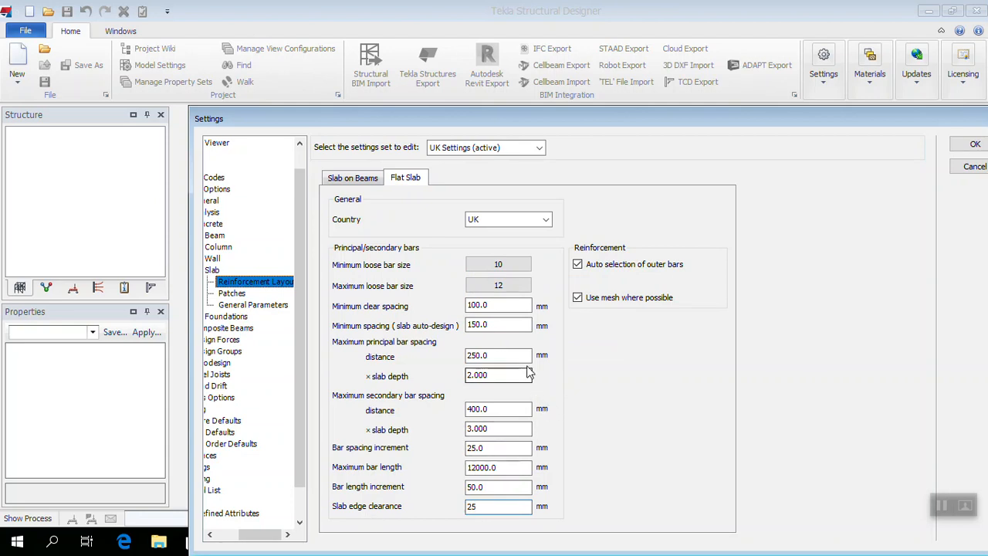
pyautogui.click(522, 377)
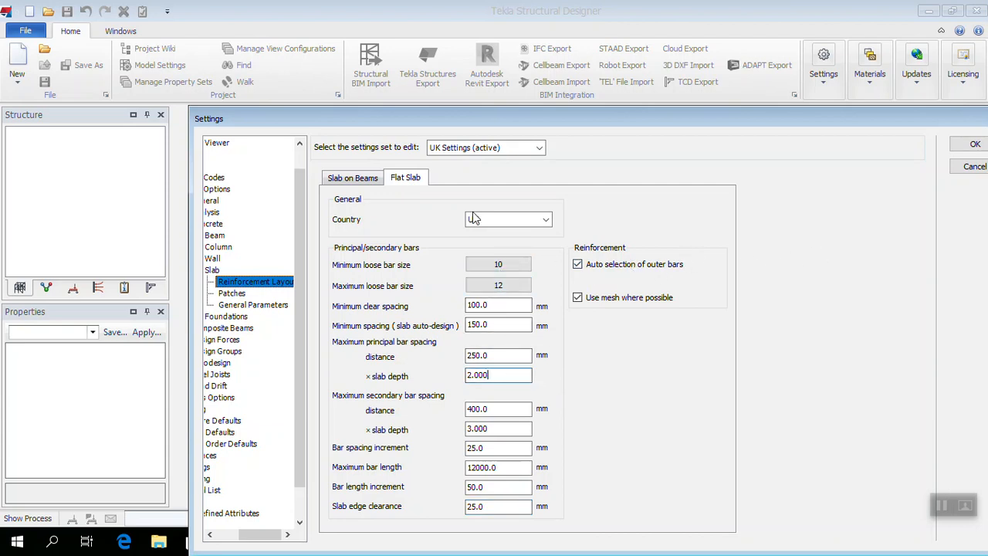
pyautogui.click(353, 179)
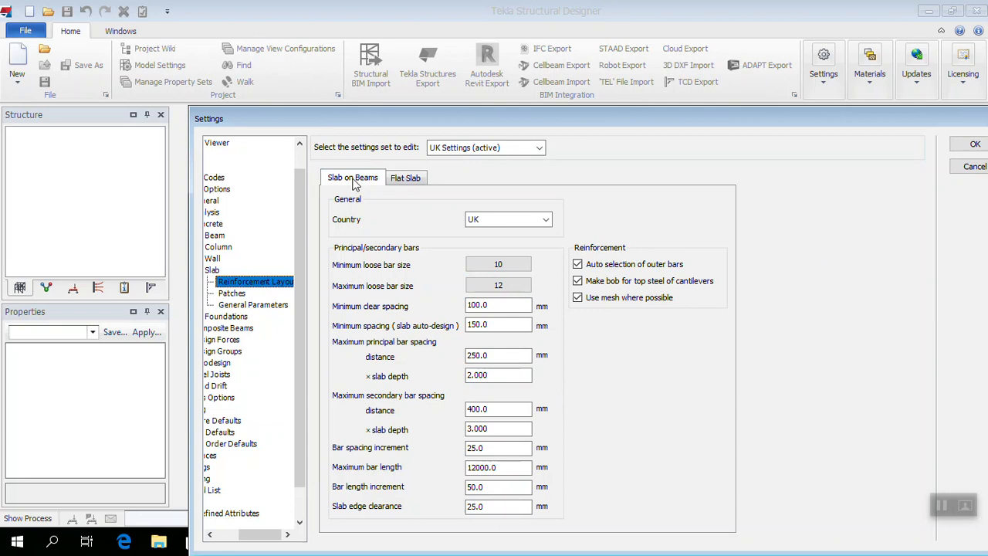
# - Review the slab patch settings for columns, beams, walls and panels, and the slab's general cover and detailing parameters
pyautogui.click(223, 294)
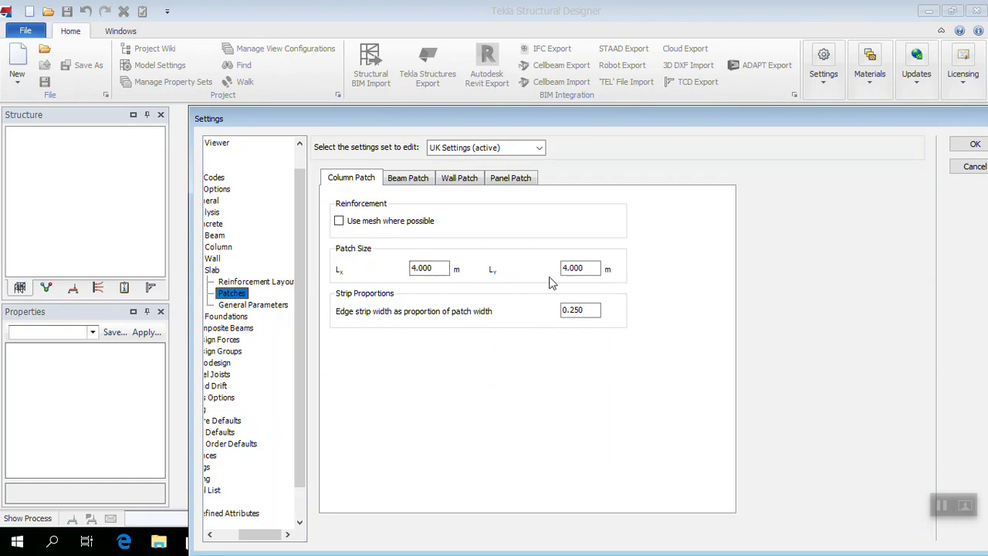
pyautogui.click(427, 272)
pyautogui.click(393, 182)
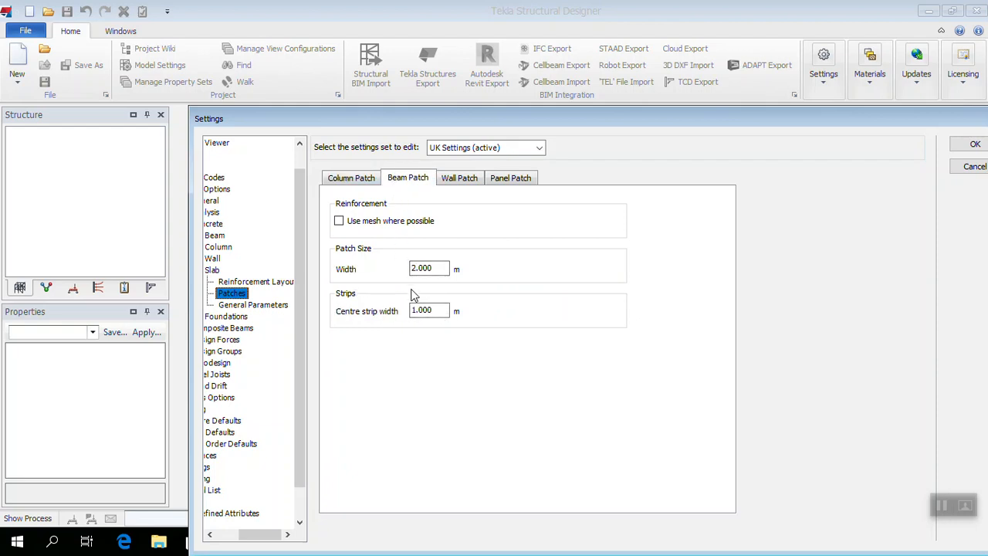
pyautogui.click(427, 271)
pyautogui.click(451, 179)
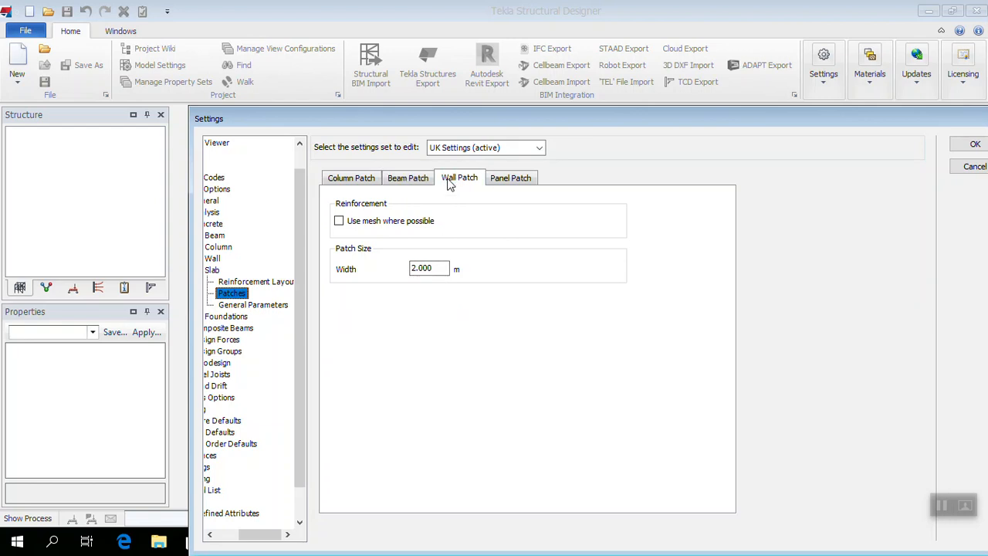
pyautogui.click(507, 183)
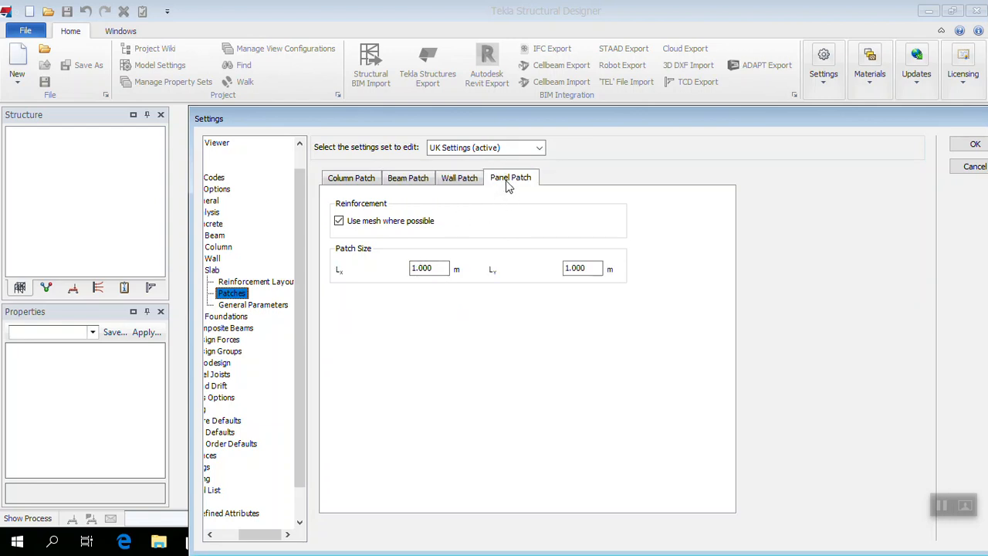
pyautogui.click(396, 186)
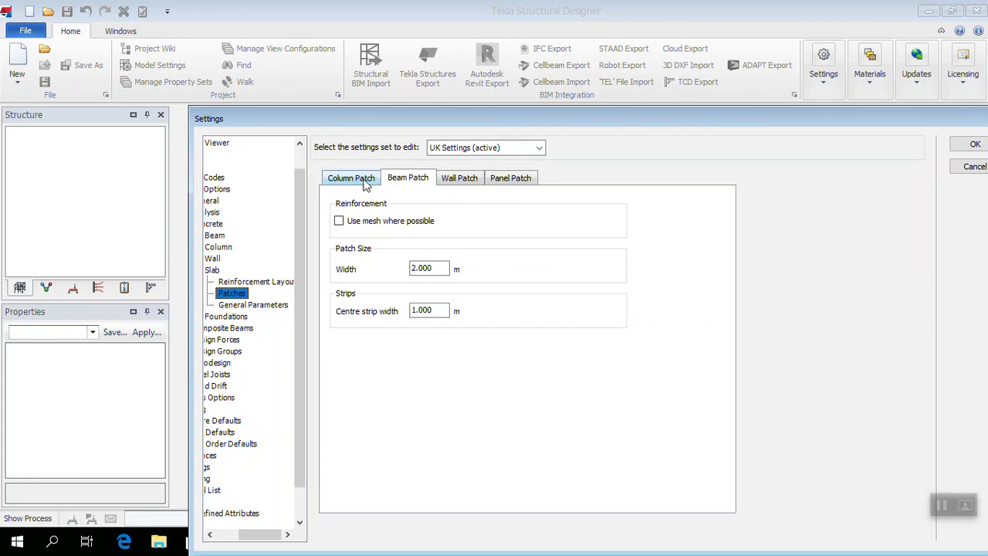
pyautogui.click(365, 184)
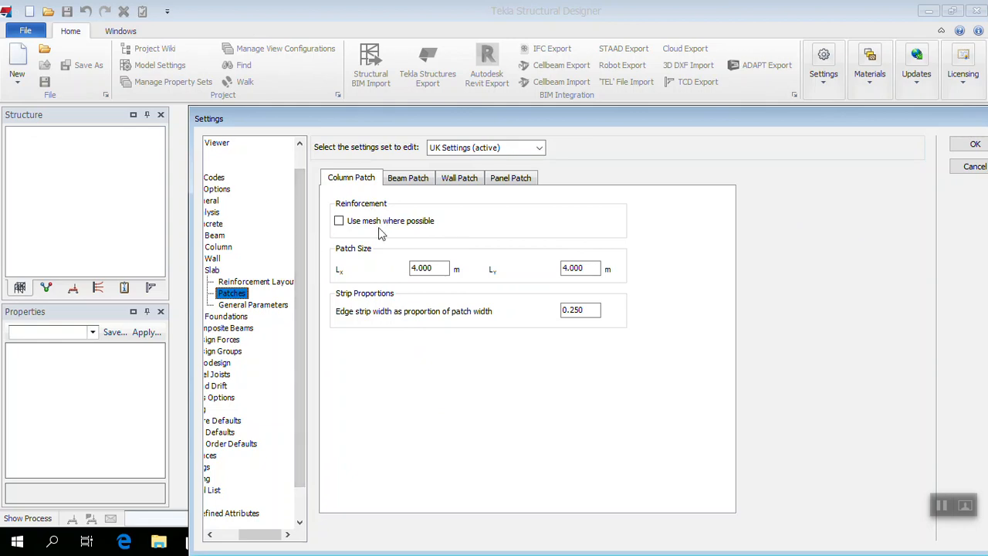
pyautogui.click(244, 306)
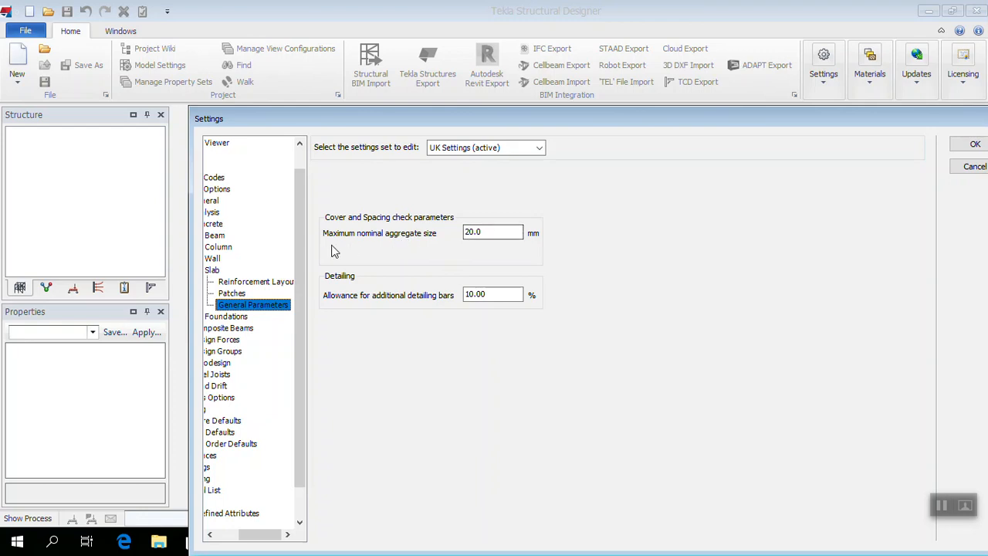
# - Check the general concrete foundation option for minimum distance from column or wall face to base edge
pyautogui.doubleClick(213, 271)
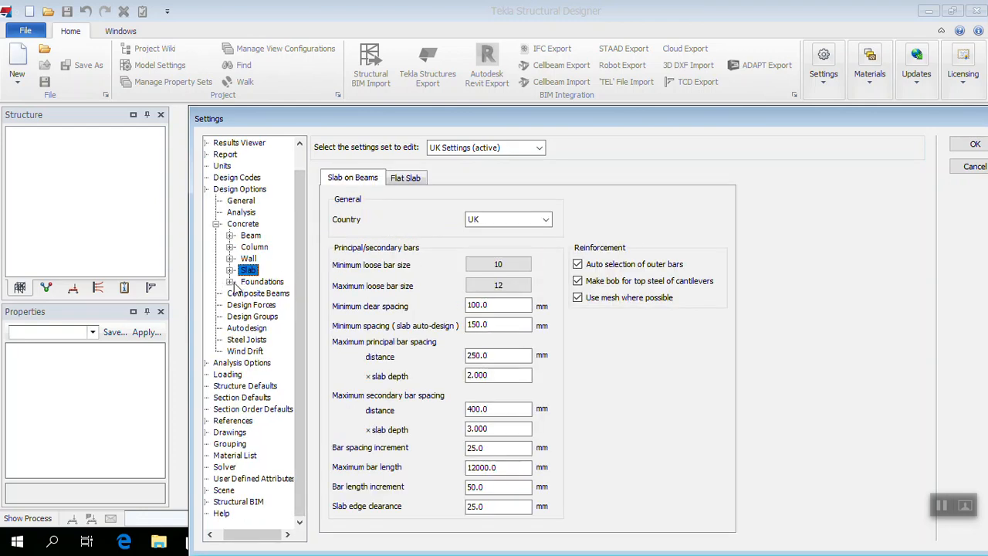
pyautogui.click(231, 283)
pyautogui.click(268, 295)
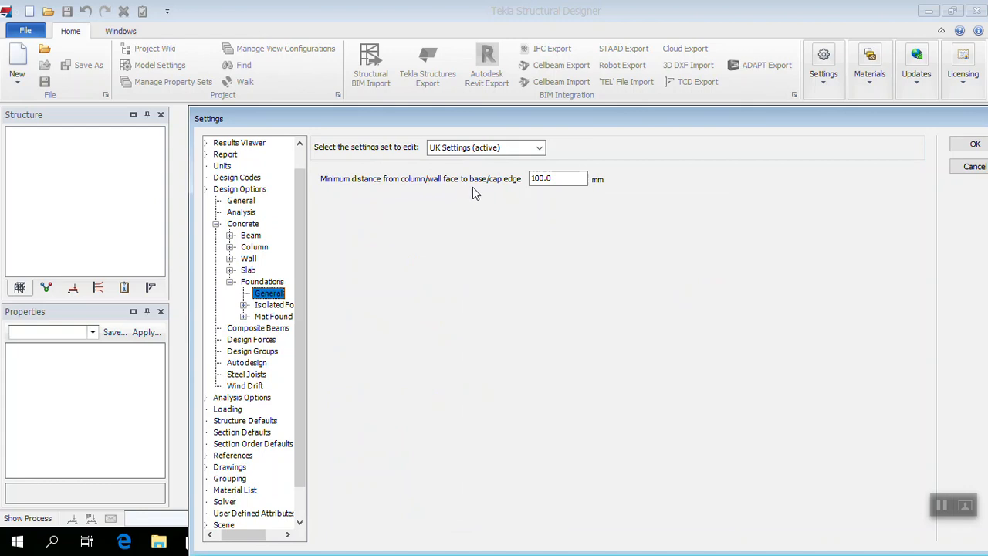
# - In the isolated foundations' reinforcement layout, set the pad base minimum loose bar to grade 410, size 12
pyautogui.click(244, 306)
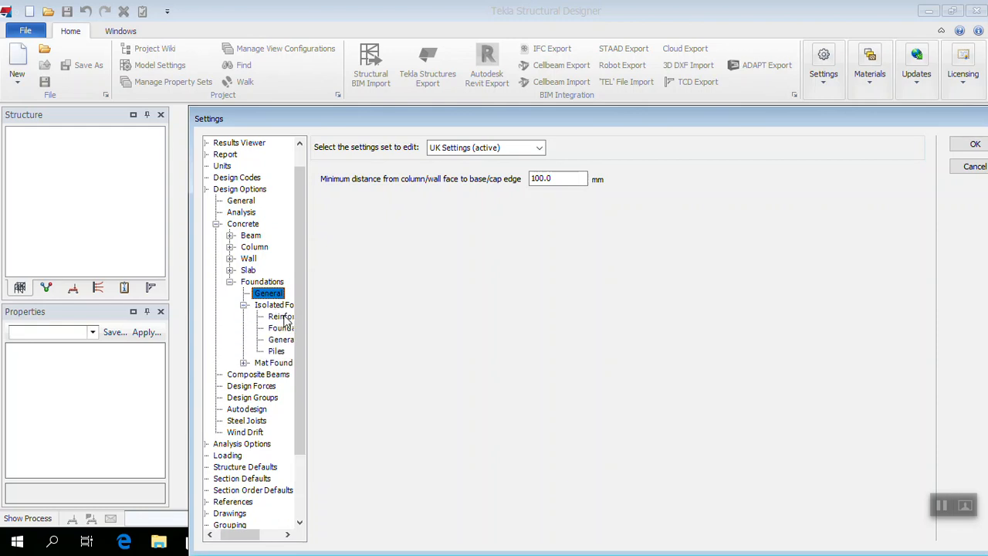
pyautogui.click(281, 316)
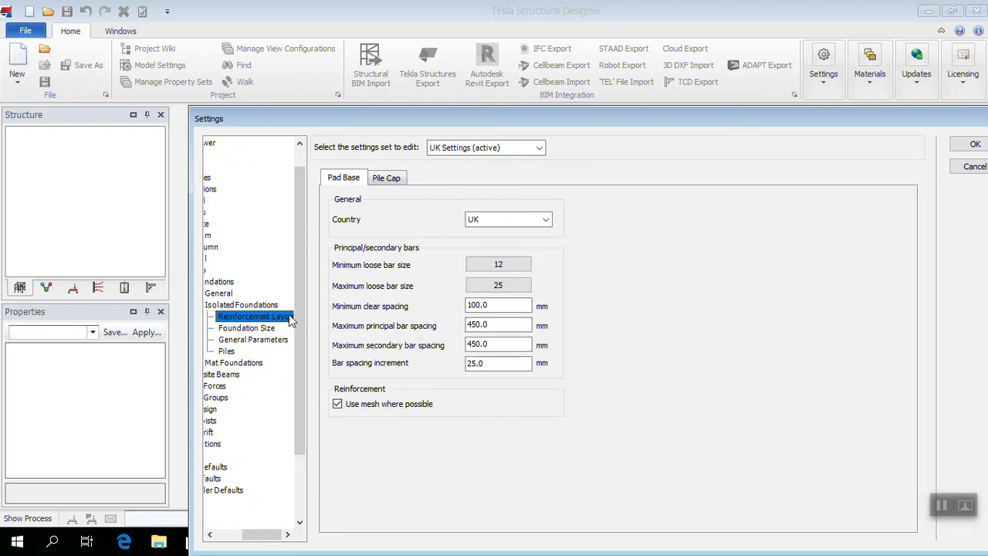
pyautogui.click(480, 270)
pyautogui.click(481, 310)
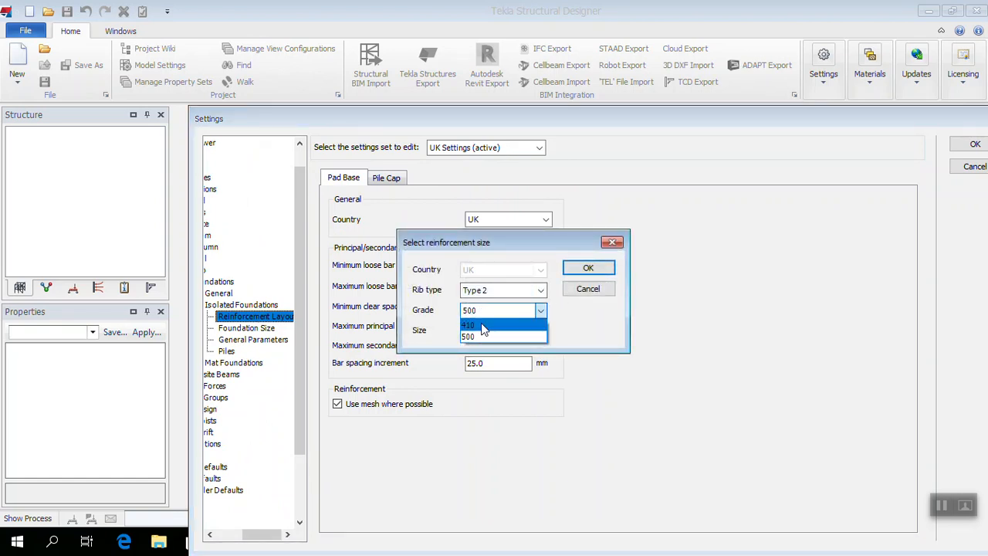
pyautogui.click(483, 326)
pyautogui.click(485, 330)
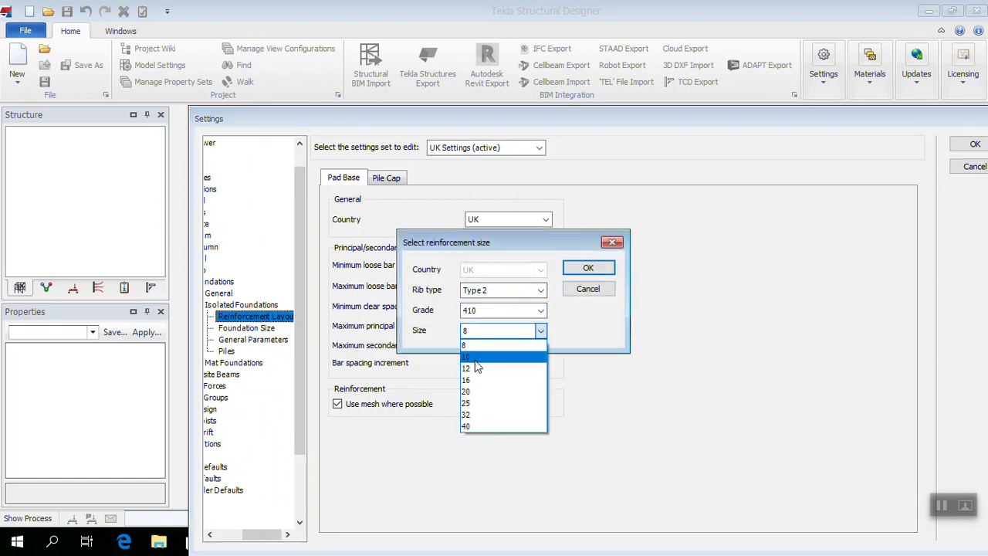
pyautogui.click(476, 368)
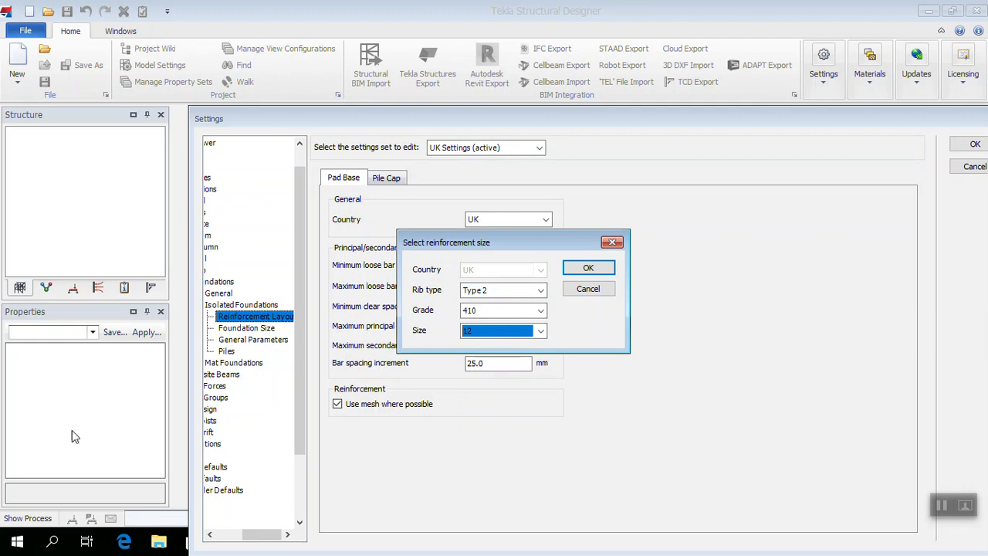
pyautogui.click(588, 268)
# - Set the maximum loose bar for pad bases to grade 410, size 20
pyautogui.click(498, 287)
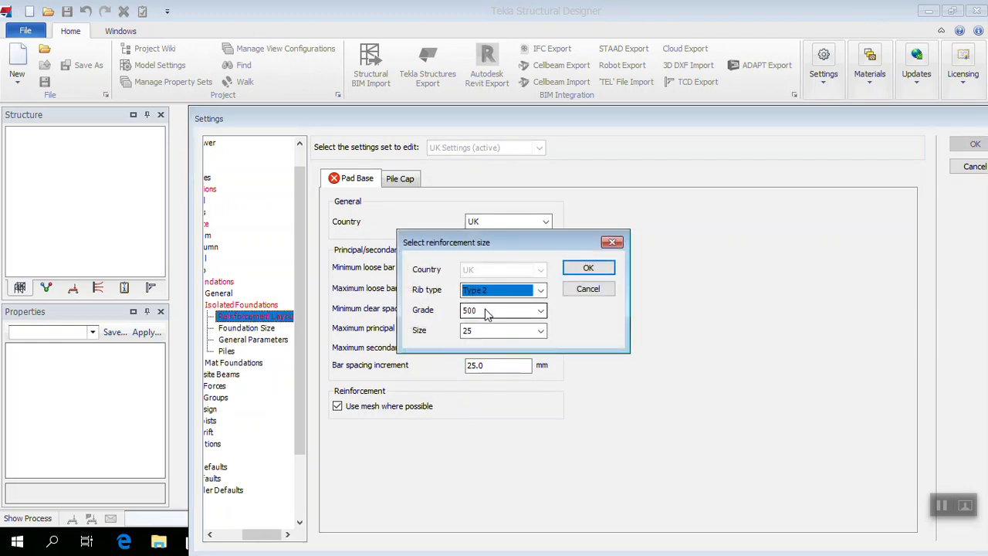
pyautogui.click(486, 313)
pyautogui.click(482, 336)
pyautogui.click(485, 329)
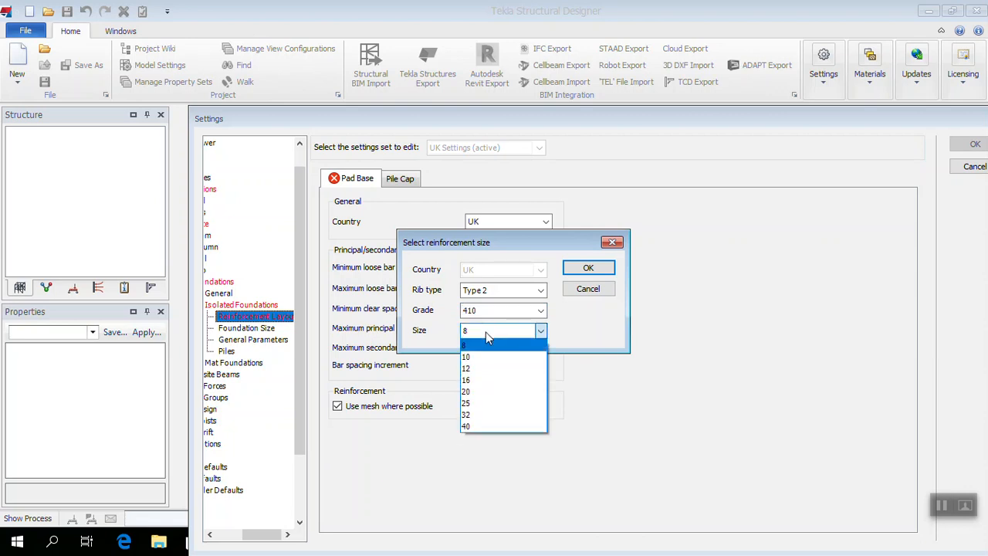
pyautogui.click(472, 392)
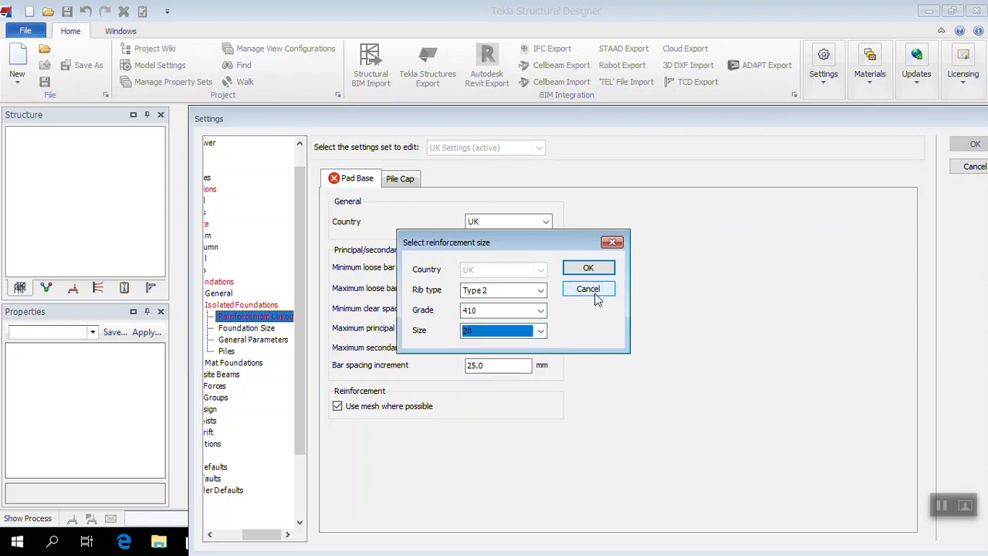
pyautogui.click(589, 268)
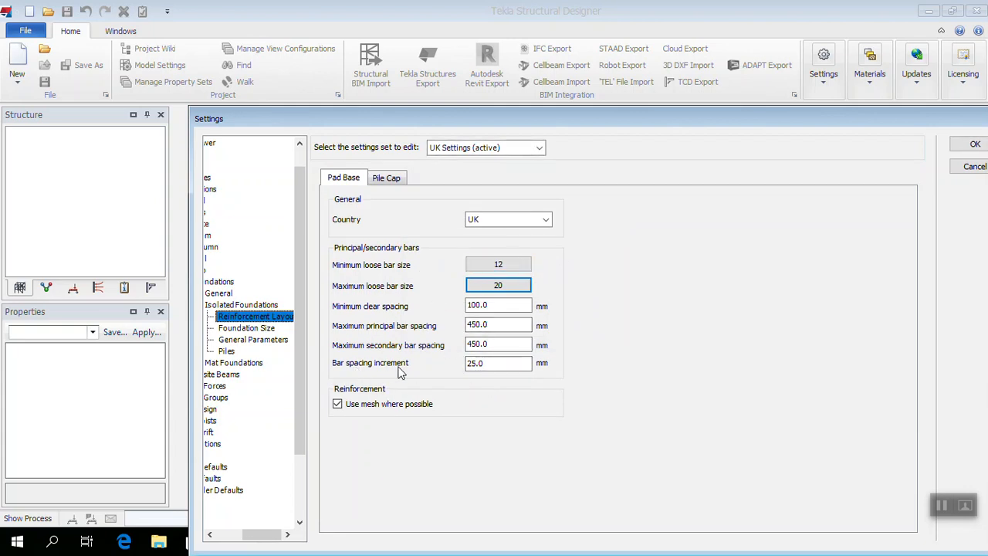
pyautogui.click(492, 365)
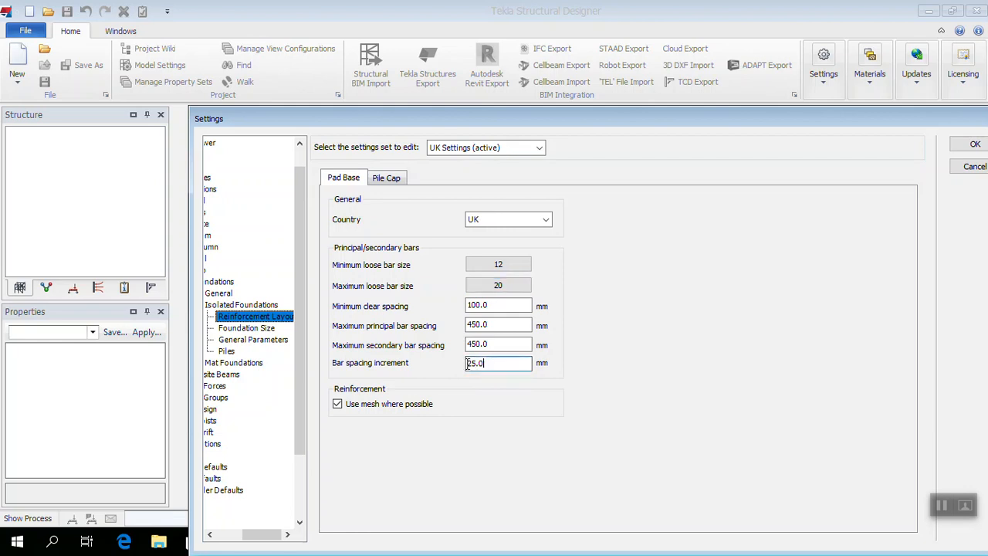
# - Set the minimum loose bar for pile caps to grade 410, size 12
pyautogui.click(406, 184)
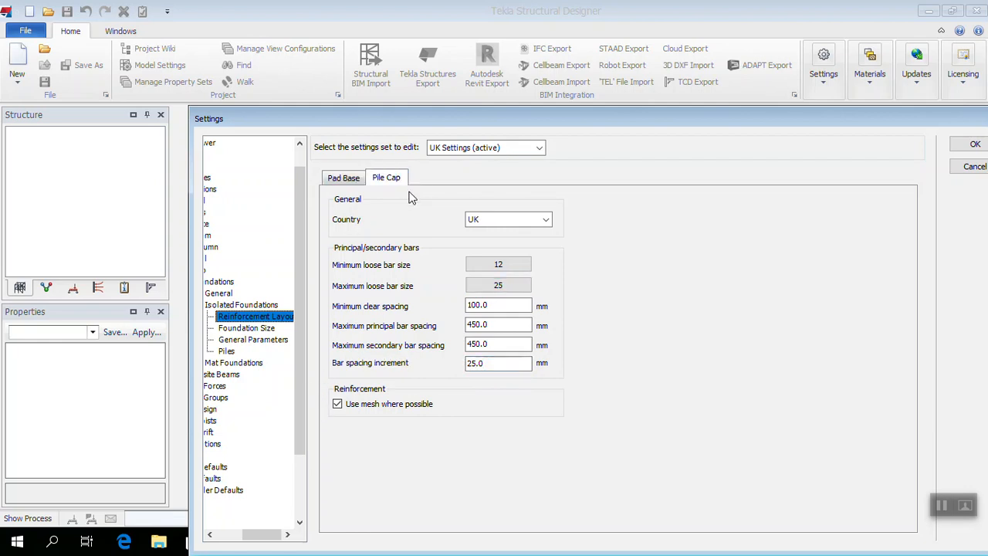
pyautogui.click(486, 266)
pyautogui.click(469, 310)
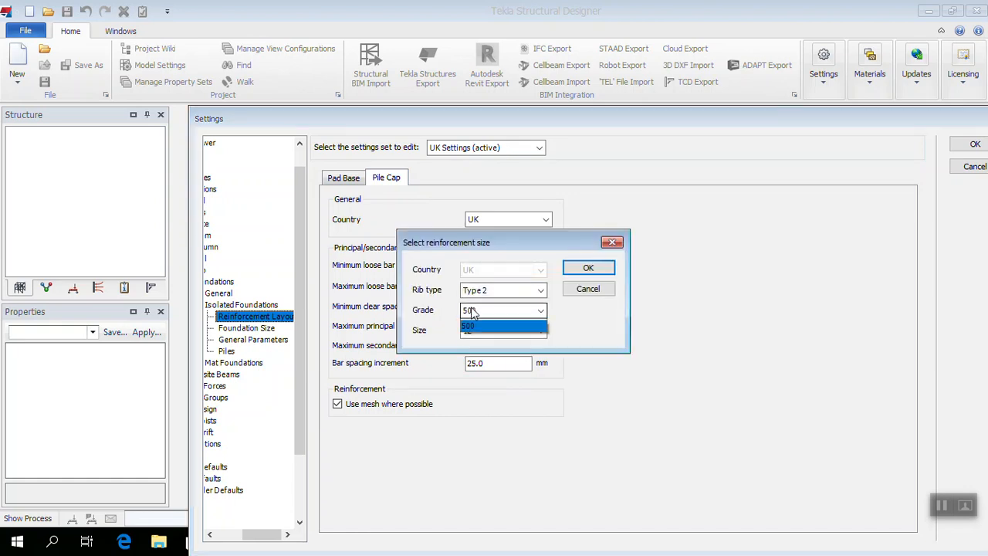
pyautogui.click(467, 326)
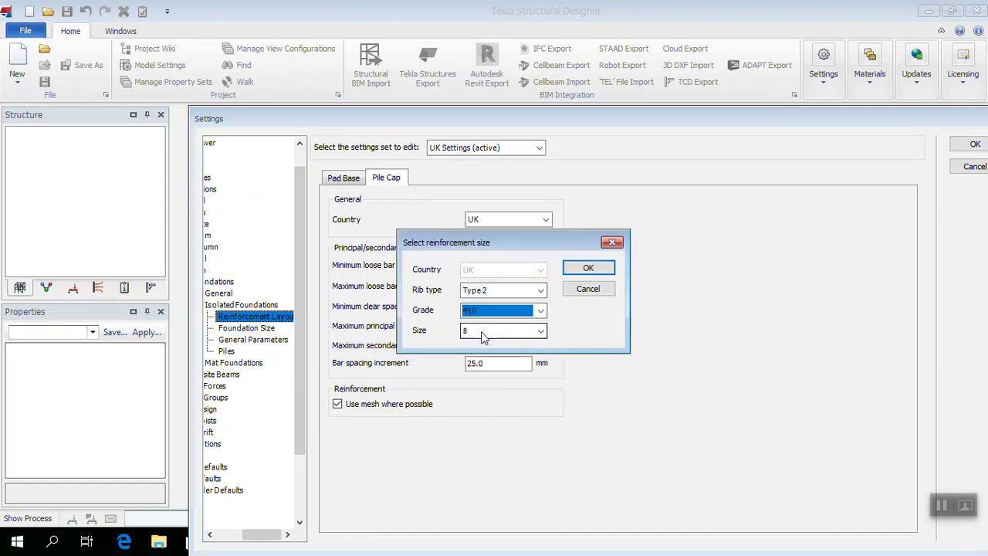
pyautogui.click(486, 332)
pyautogui.click(468, 368)
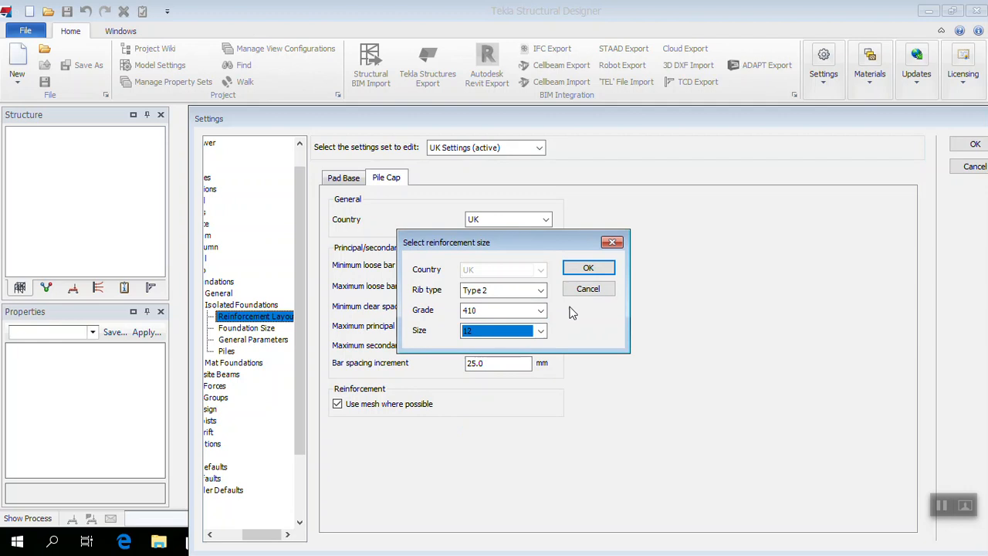
pyautogui.click(586, 268)
# - Set the maximum loose bar for pile caps to grade 410, size 20
pyautogui.click(498, 287)
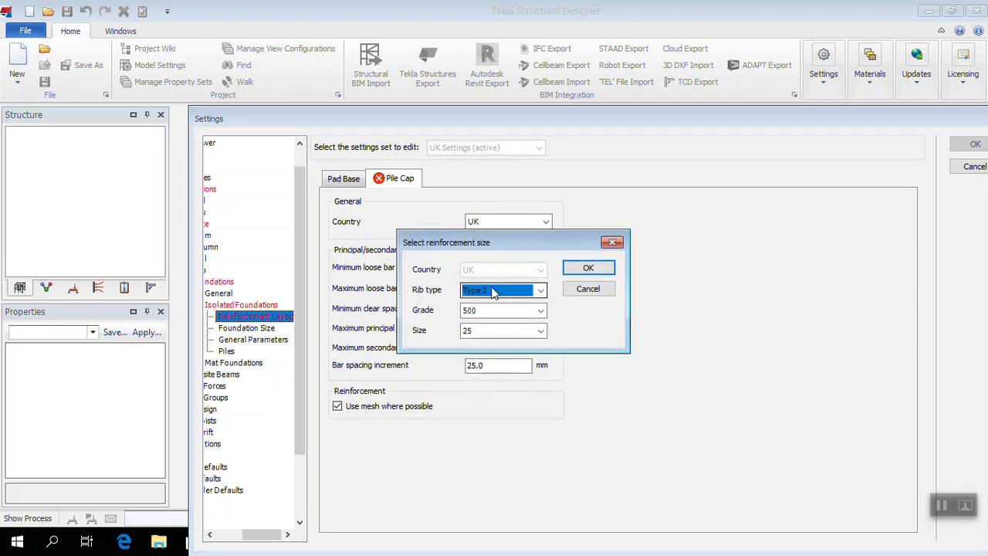
pyautogui.click(474, 310)
pyautogui.click(471, 324)
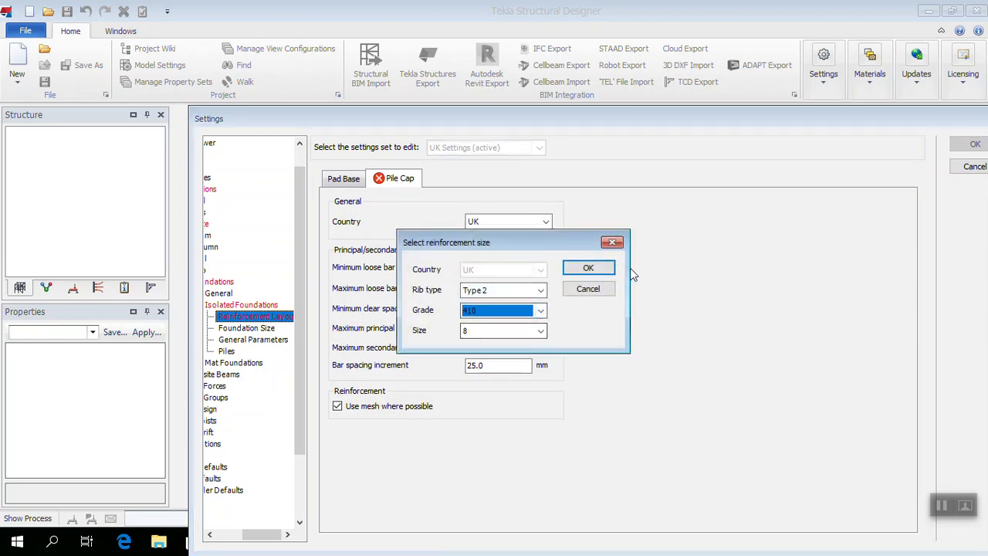
pyautogui.click(533, 330)
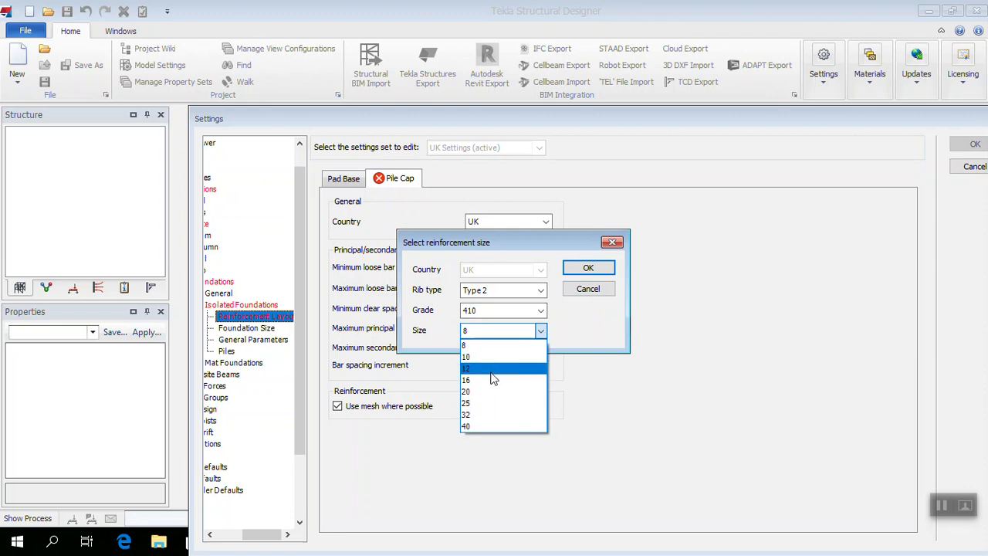
pyautogui.click(538, 383)
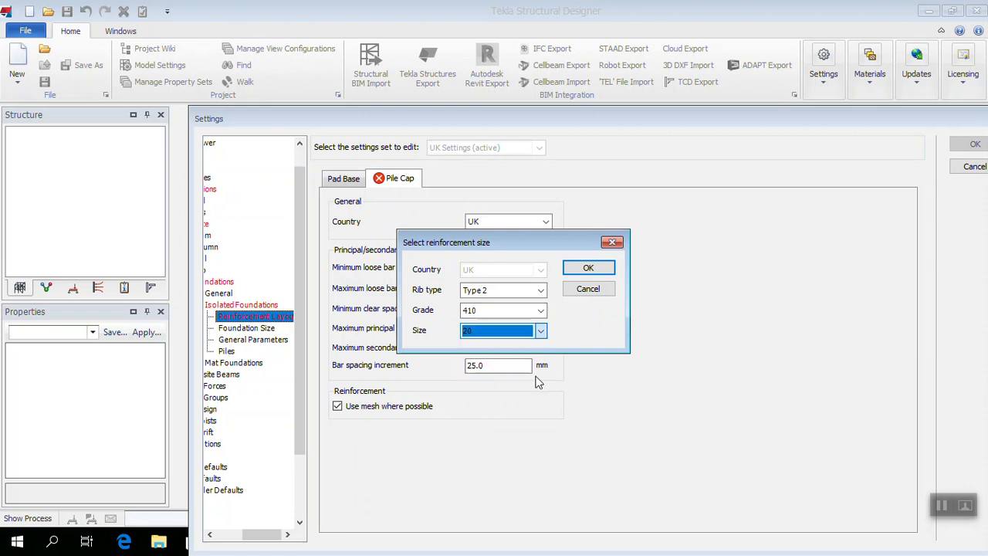
pyautogui.click(585, 275)
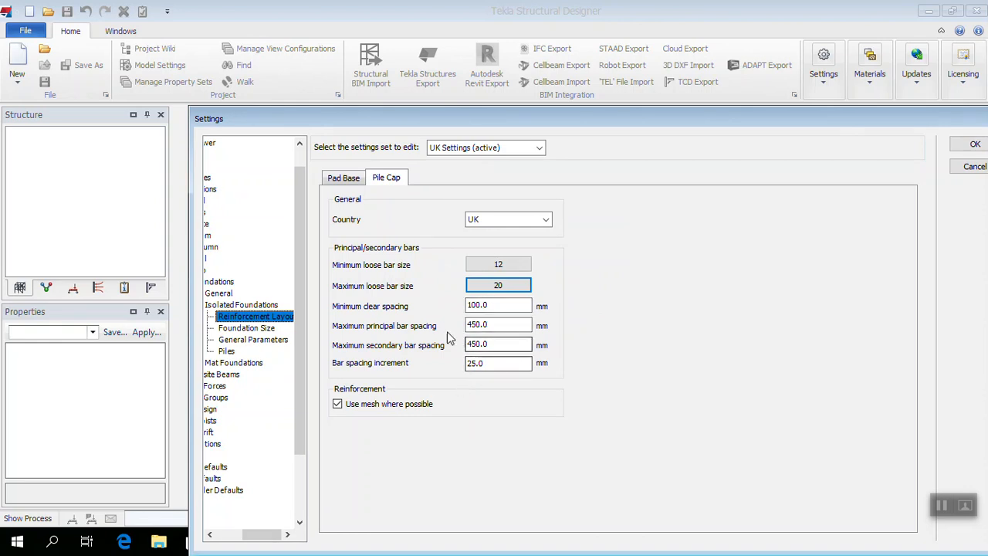
# - Review the isolated foundations' size settings for pad bases and pile caps, including the default 3-pile cap shape choices
pyautogui.click(344, 179)
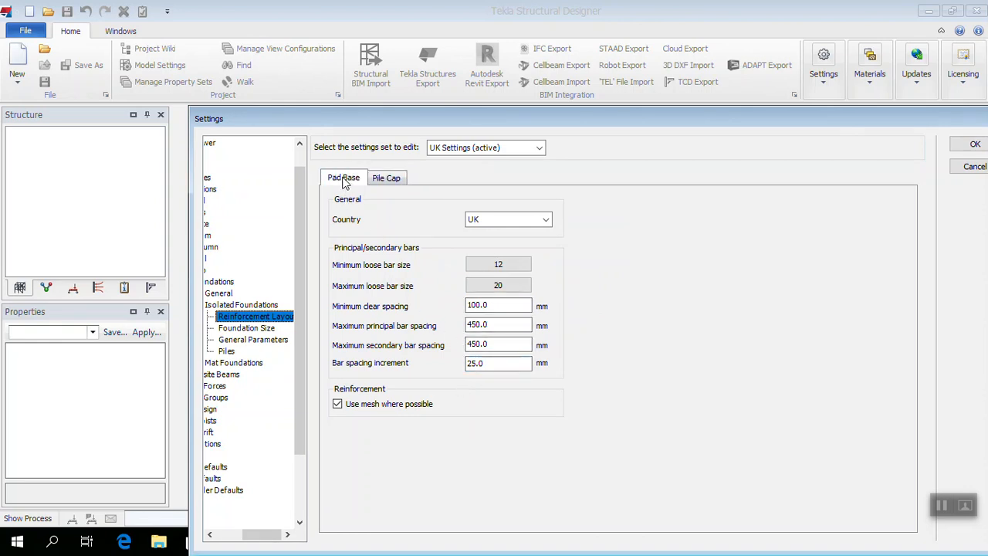
pyautogui.click(245, 328)
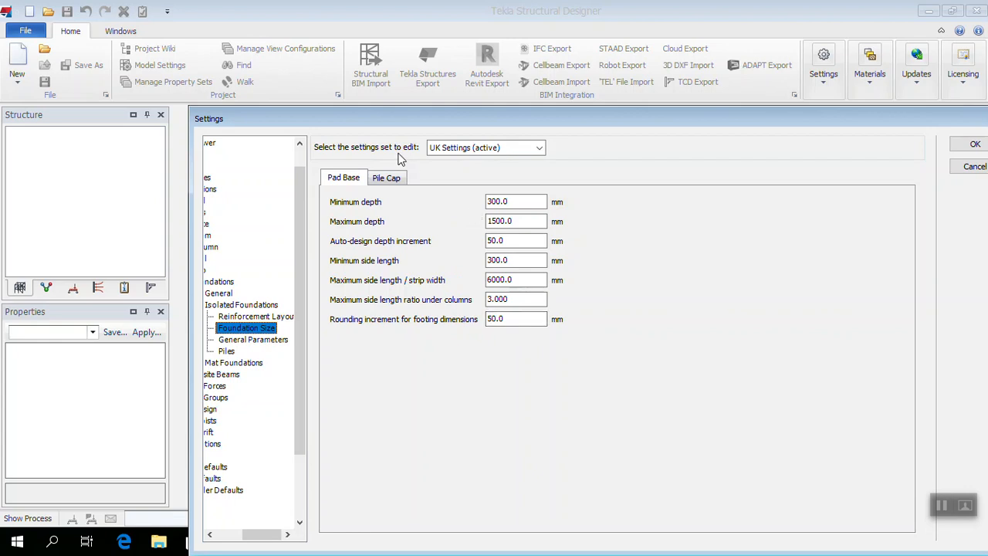
pyautogui.click(382, 180)
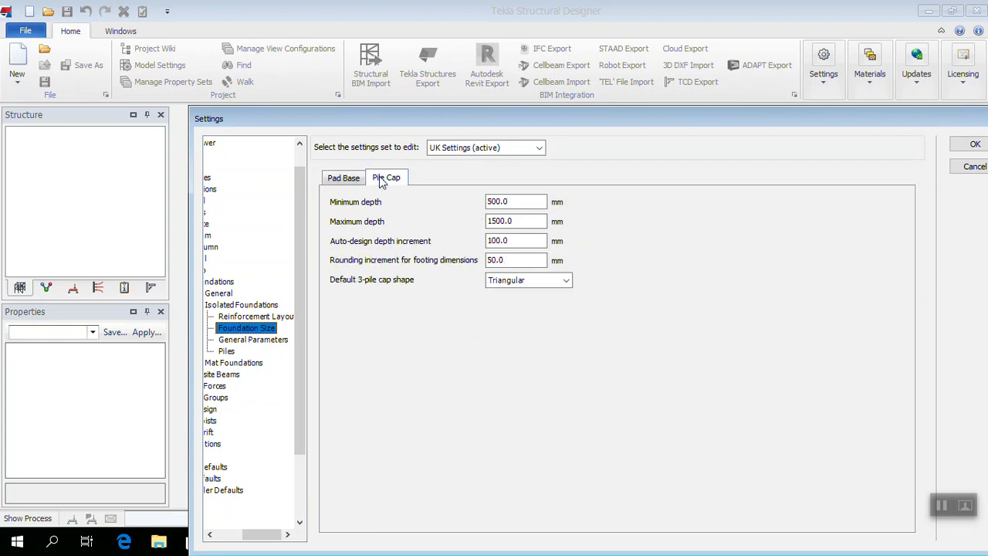
pyautogui.click(513, 283)
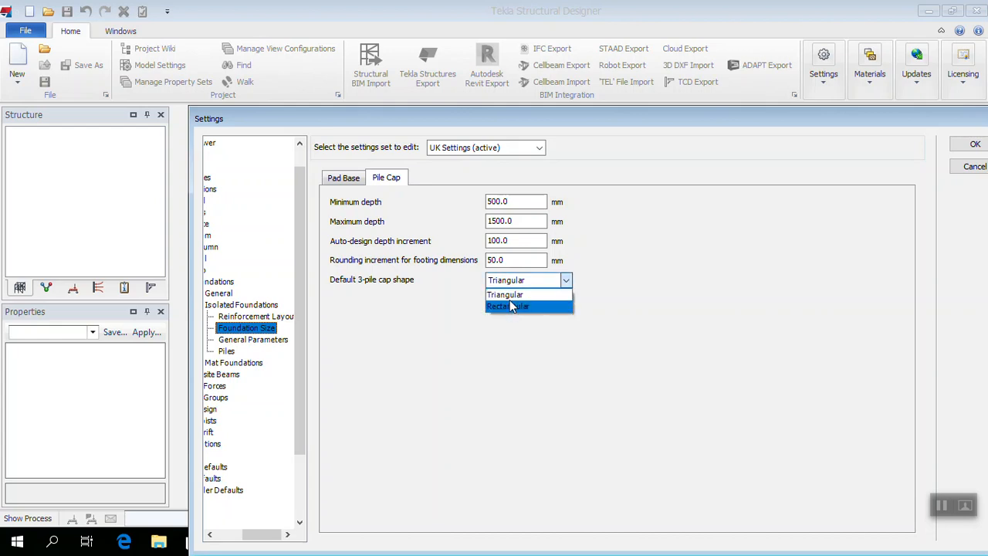
pyautogui.click(509, 296)
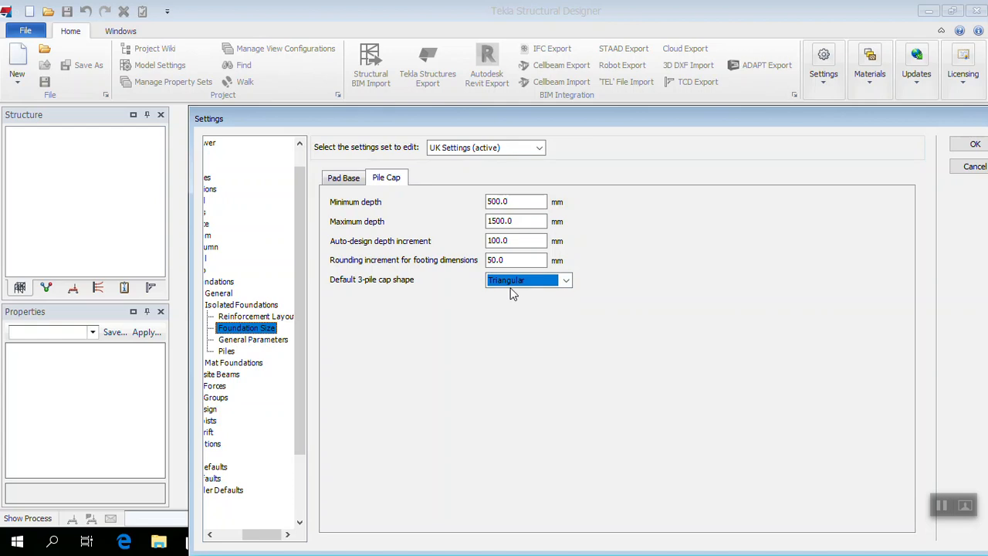
pyautogui.click(347, 178)
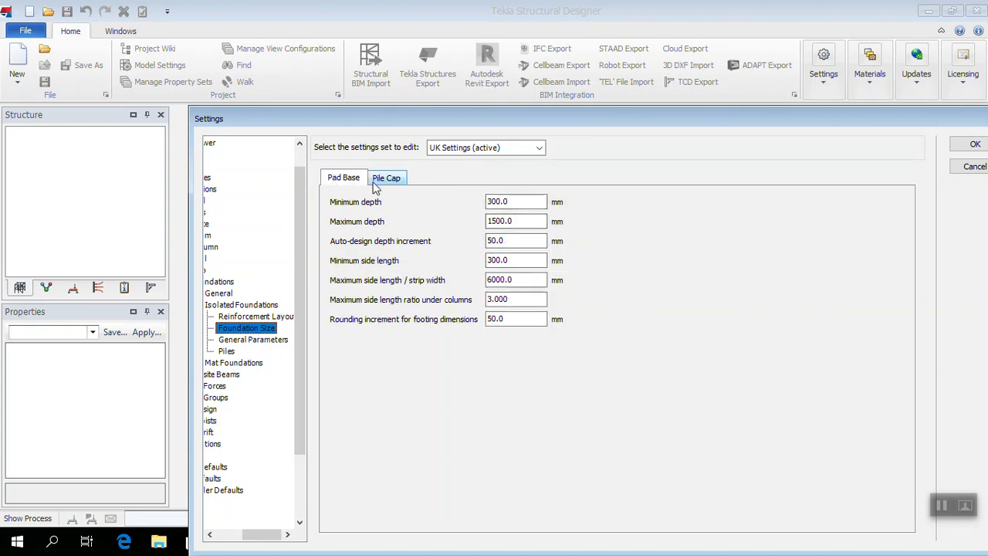
# - Review the isolated foundations' general parameters for pad bases and pile caps, and the pile number and spacing settings
pyautogui.click(255, 339)
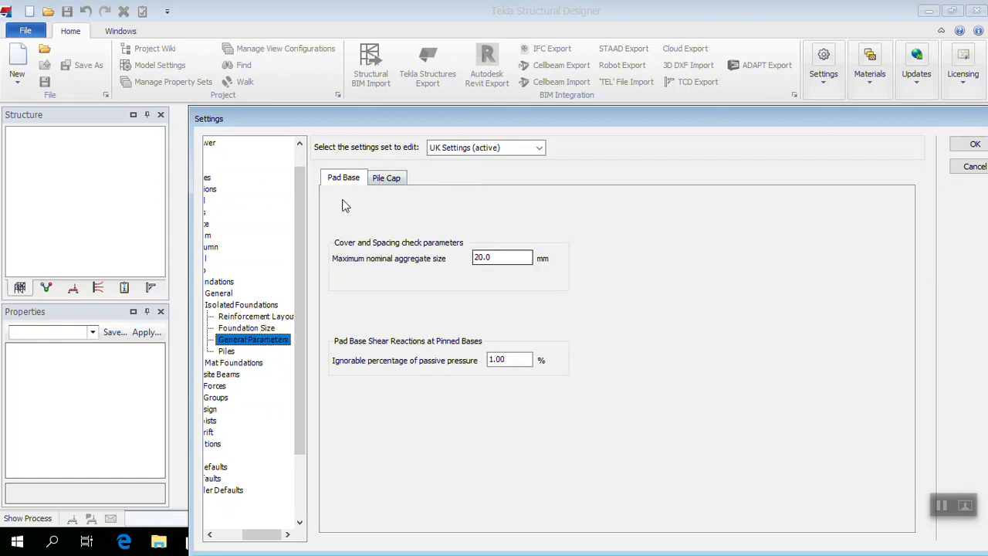
pyautogui.click(374, 180)
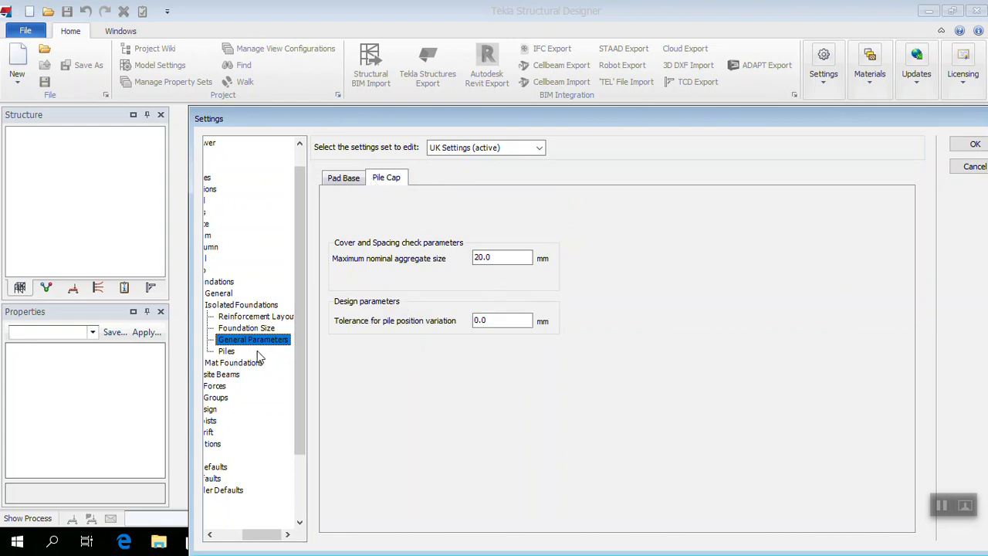
pyautogui.click(229, 352)
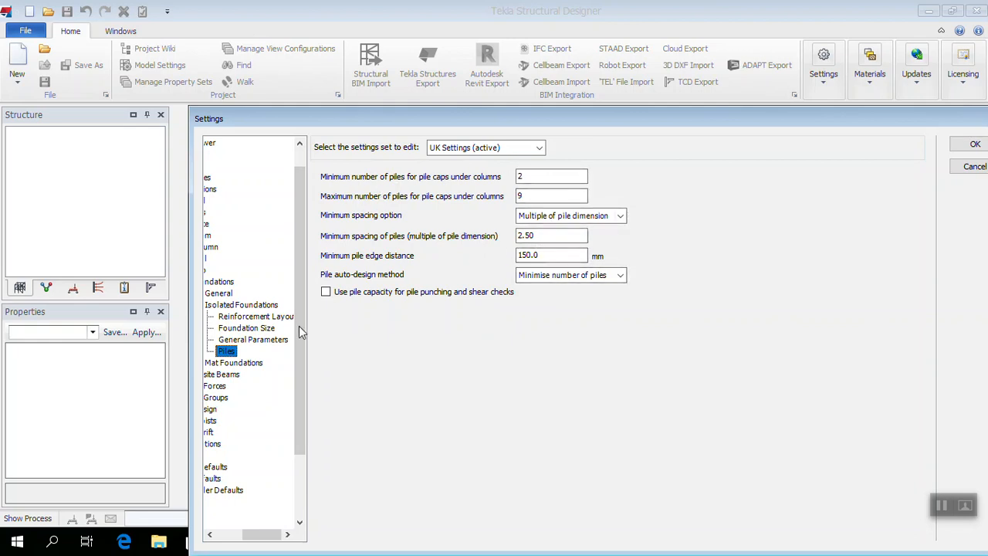
# - In the mat foundations' reinforcement layout, set the minimum loose bar to grade 410, size 12
pyautogui.click(210, 307)
pyautogui.click(210, 316)
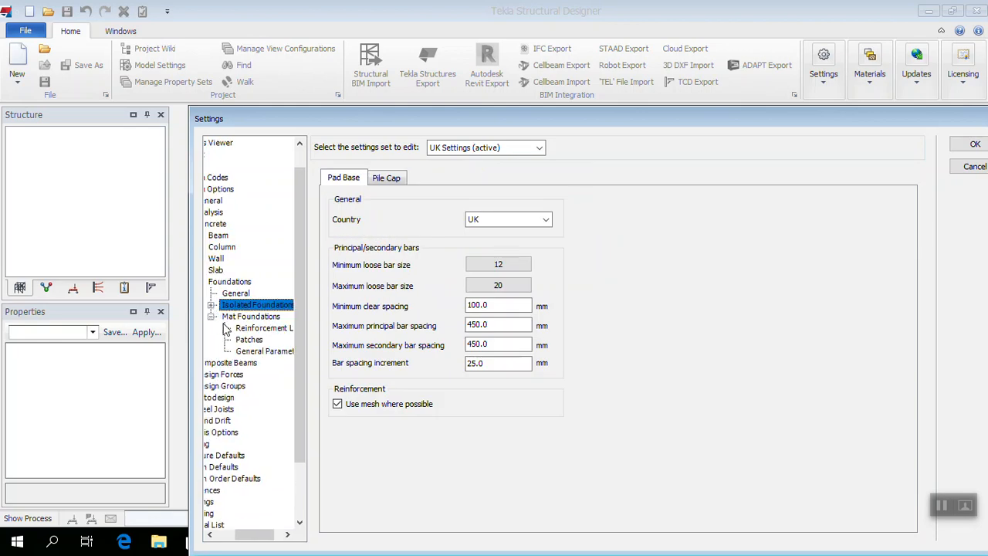
pyautogui.click(239, 330)
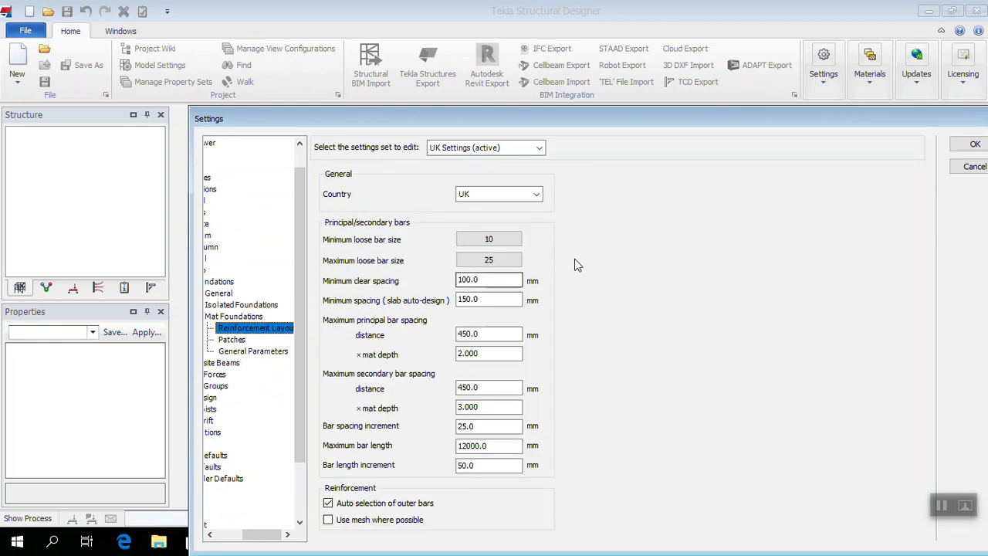
pyautogui.click(503, 241)
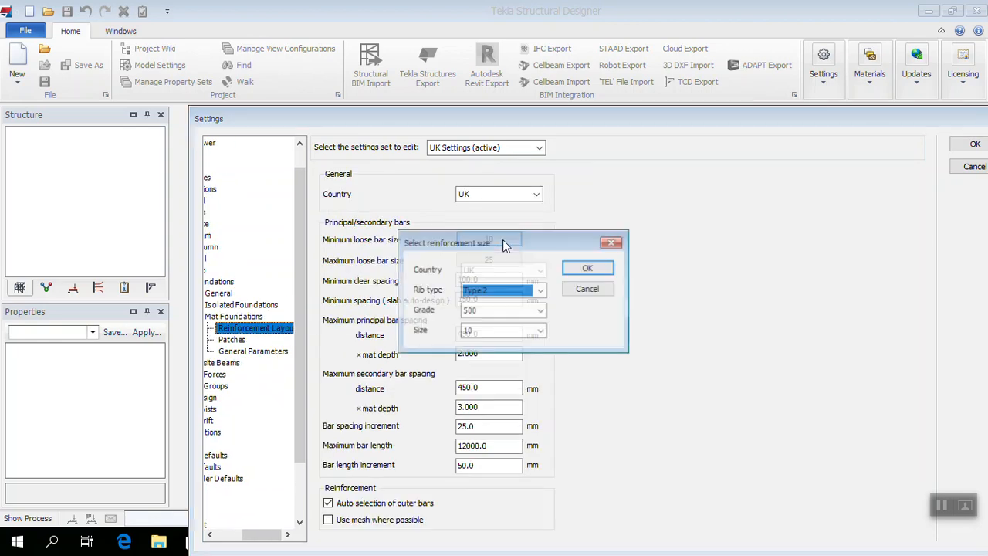
pyautogui.click(494, 312)
pyautogui.click(482, 326)
pyautogui.click(519, 330)
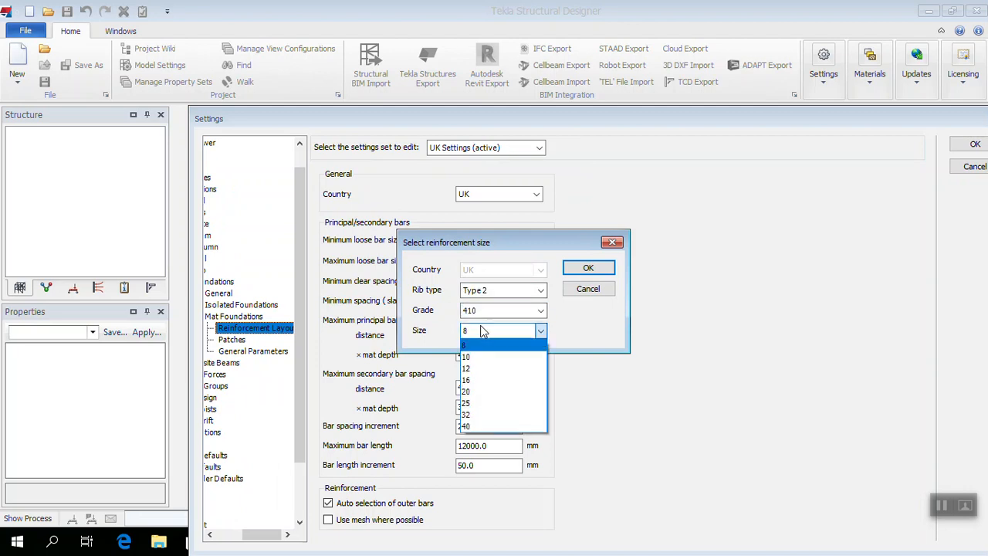
pyautogui.click(474, 371)
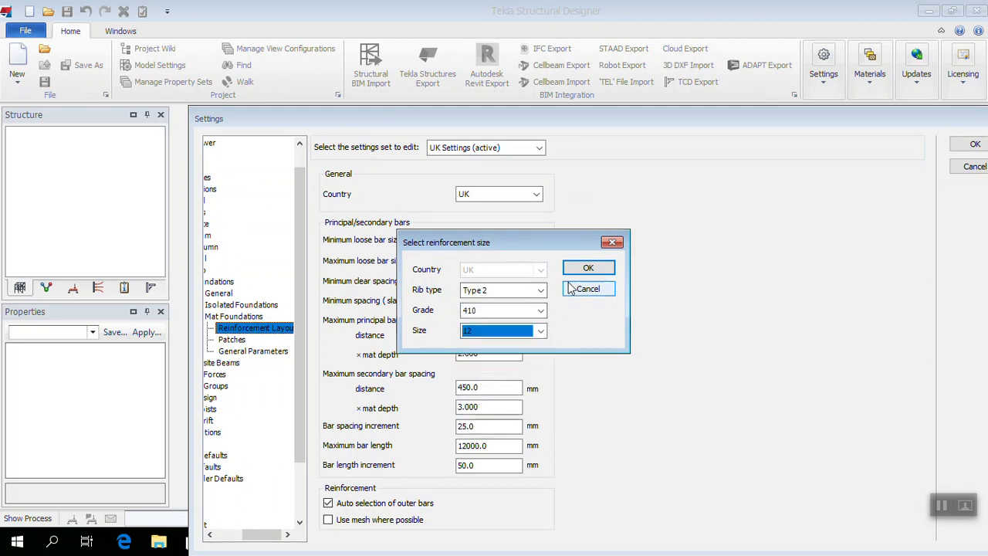
pyautogui.click(586, 267)
# - Set the maximum loose bar for mat foundations to grade 410, size 25
pyautogui.click(511, 260)
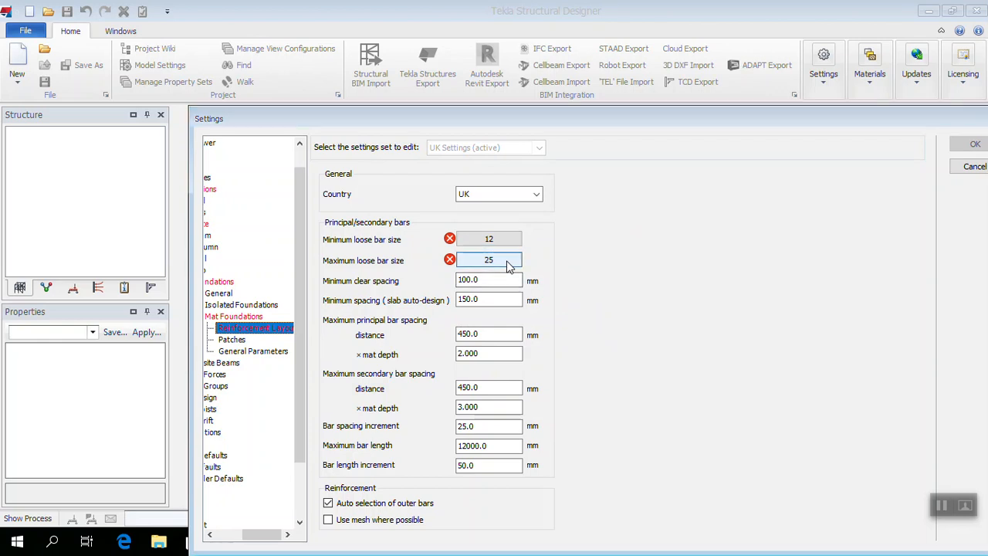
pyautogui.click(510, 312)
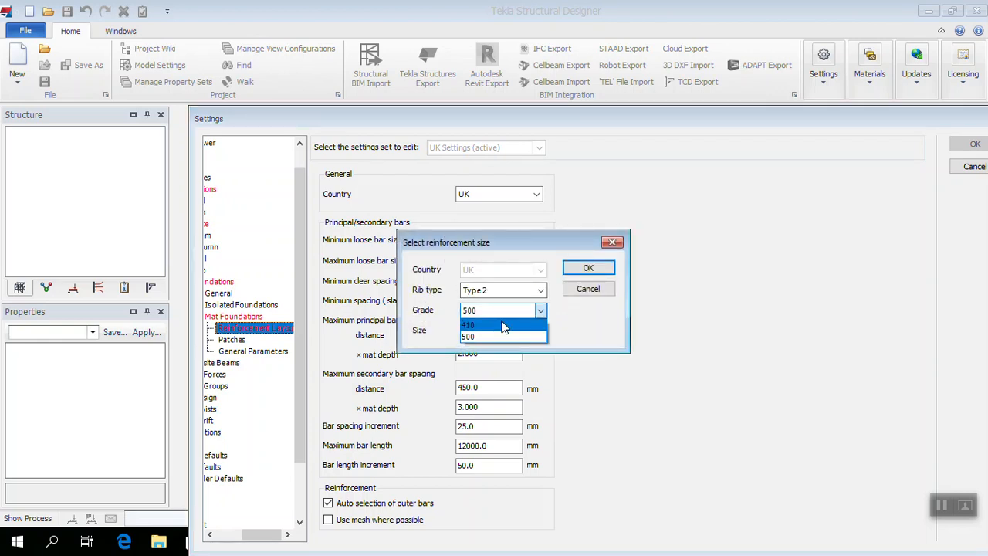
pyautogui.click(504, 331)
pyautogui.click(503, 330)
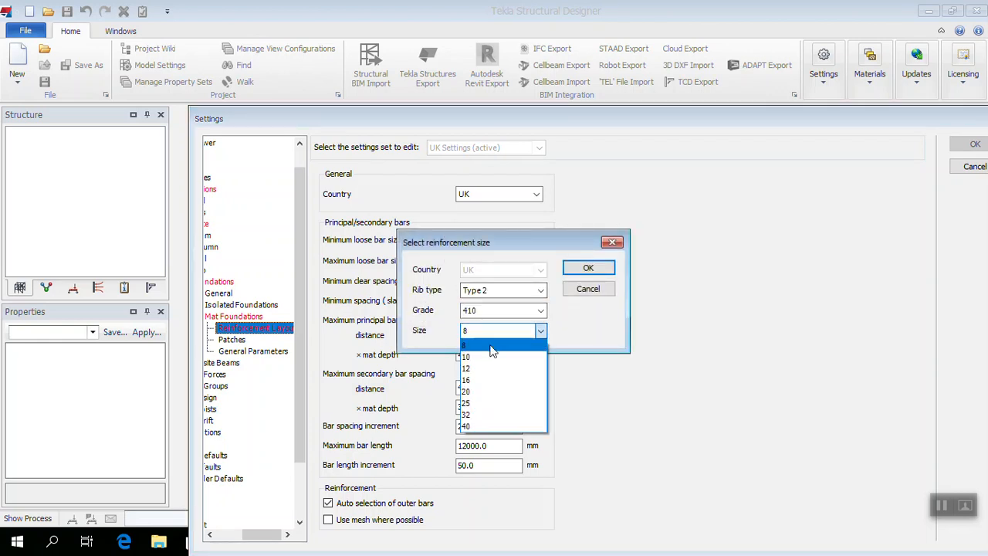
pyautogui.click(489, 405)
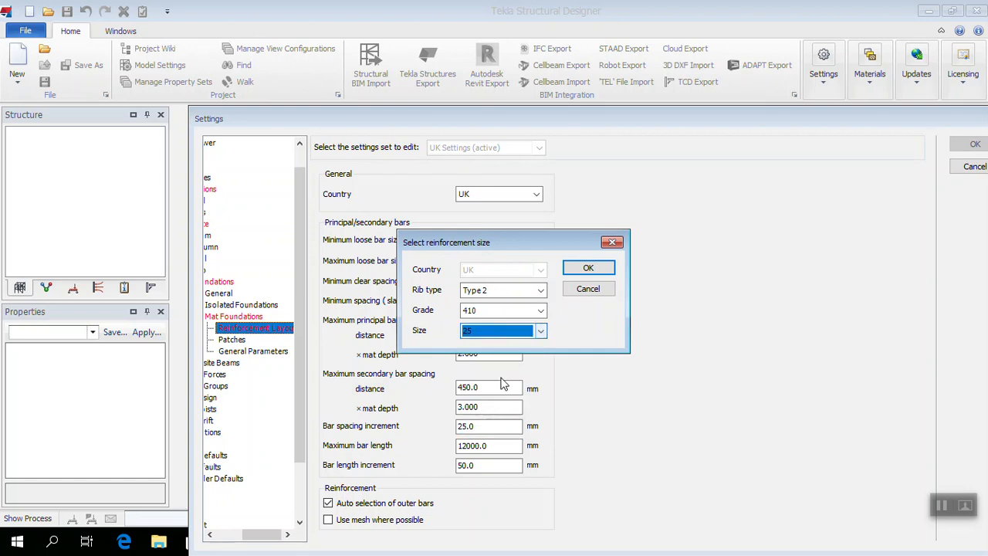
pyautogui.click(582, 274)
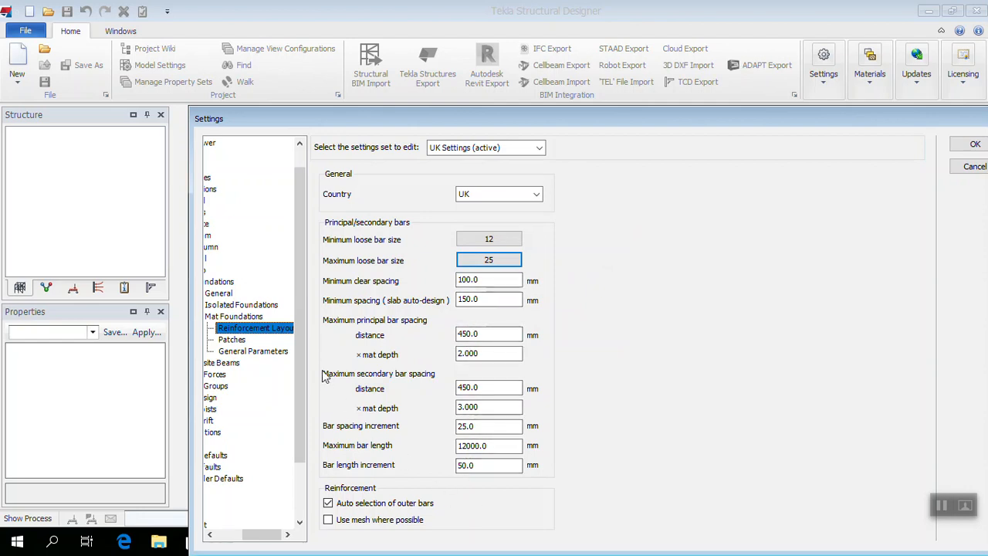
# - Review the mat foundations' column, beam, wall and panel patch settings and their general parameters
pyautogui.click(233, 341)
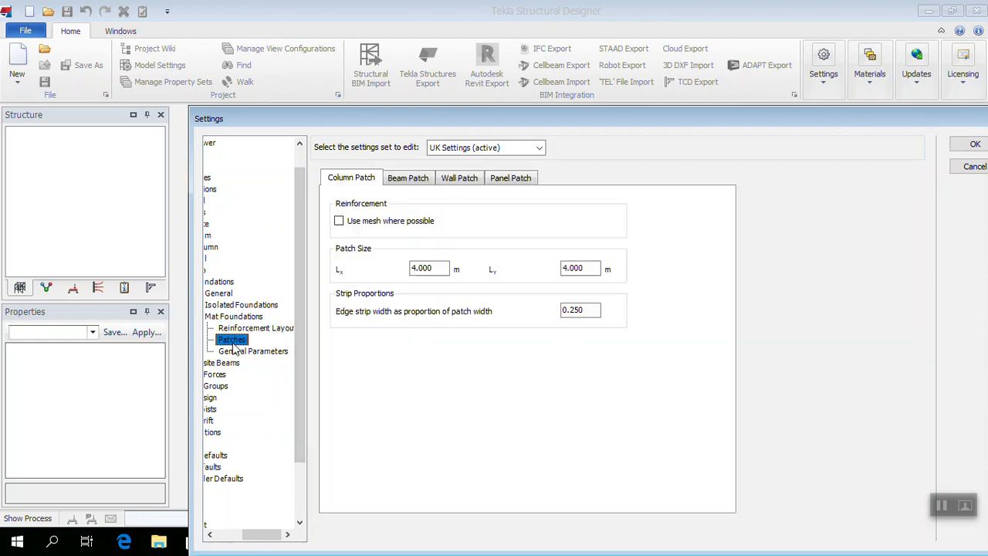
pyautogui.click(409, 181)
pyautogui.click(452, 182)
pyautogui.click(514, 184)
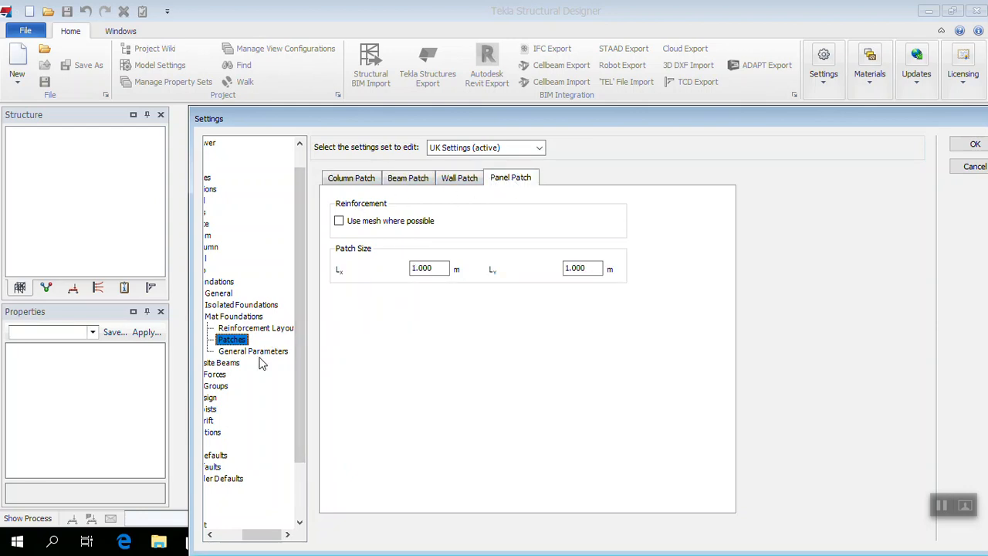
pyautogui.click(255, 351)
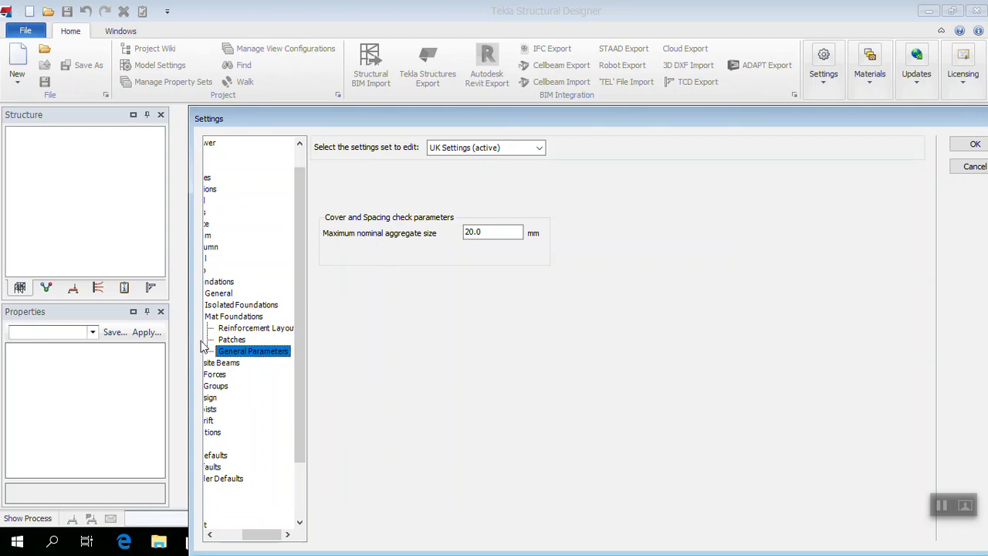
# - Collapse the foundation options and review the composite beam, design force, design group, autodesign, steel joist and wind drift settings
pyautogui.doubleClick(226, 318)
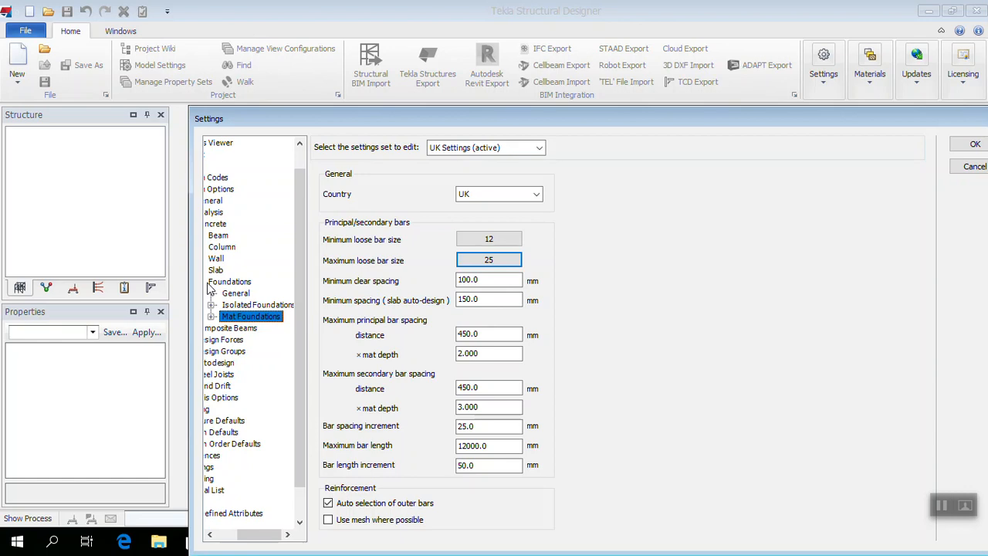
pyautogui.doubleClick(209, 283)
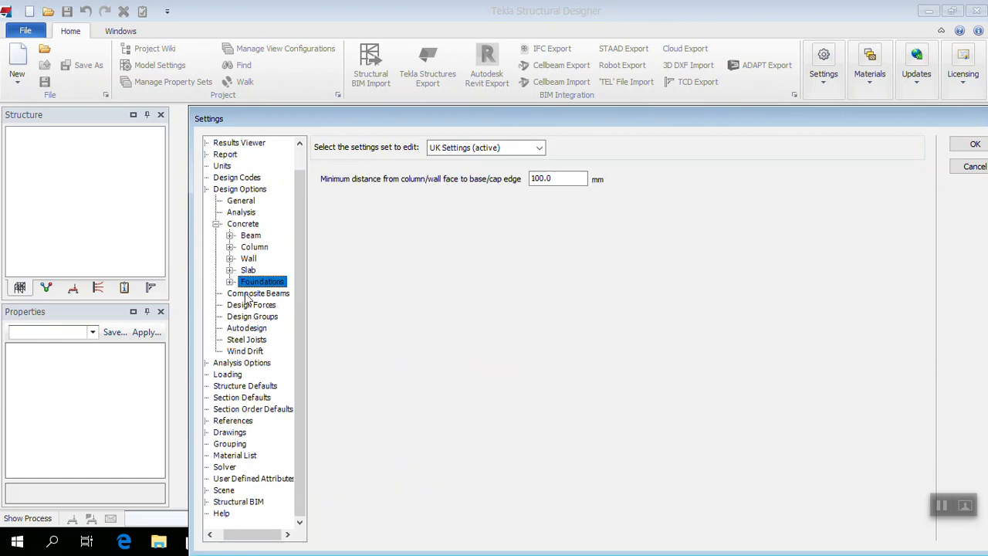
pyautogui.click(248, 296)
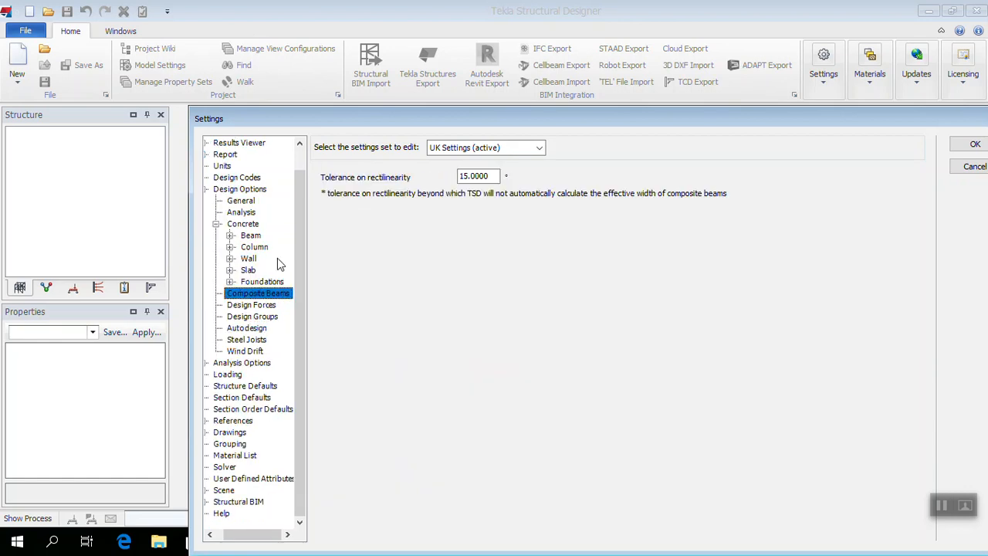
pyautogui.click(239, 307)
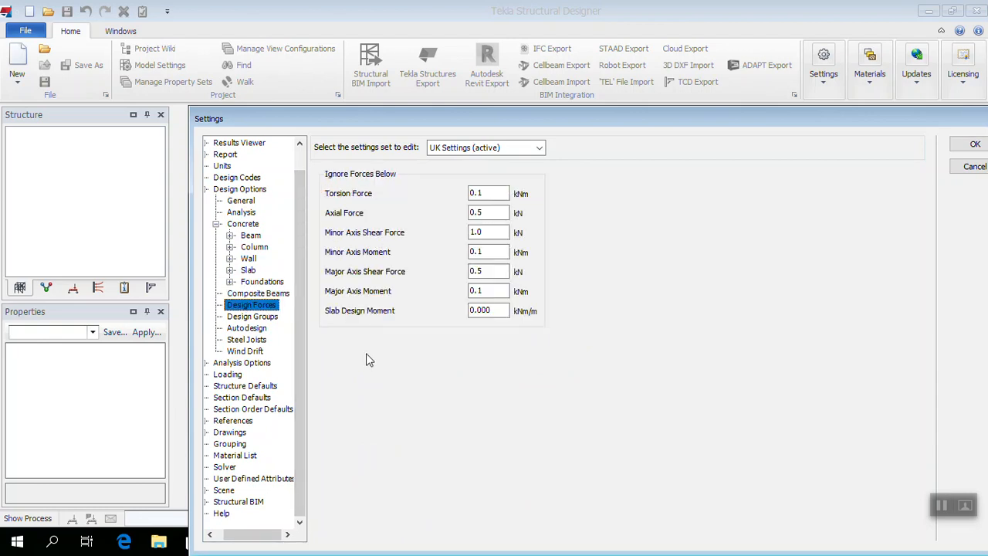
pyautogui.click(252, 317)
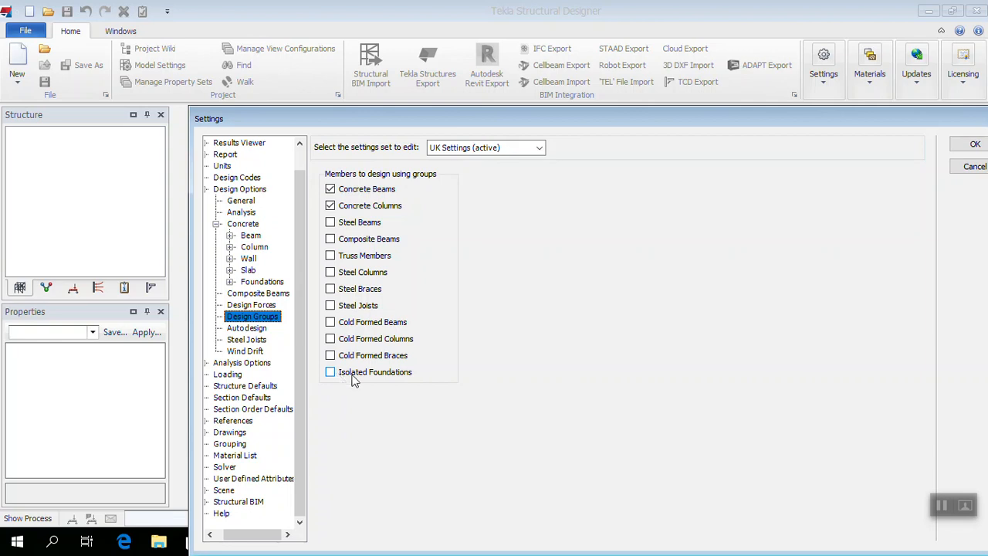
pyautogui.click(234, 330)
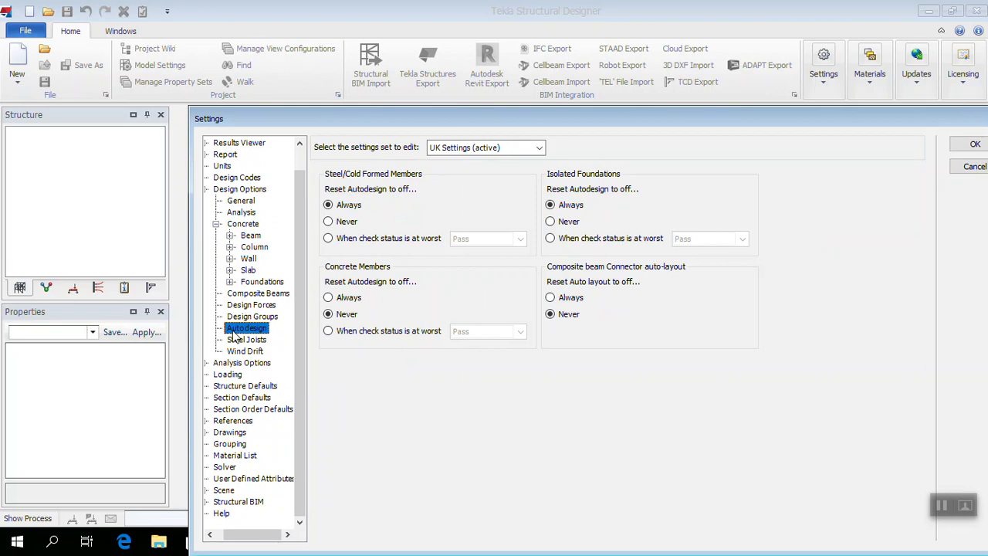
pyautogui.click(242, 340)
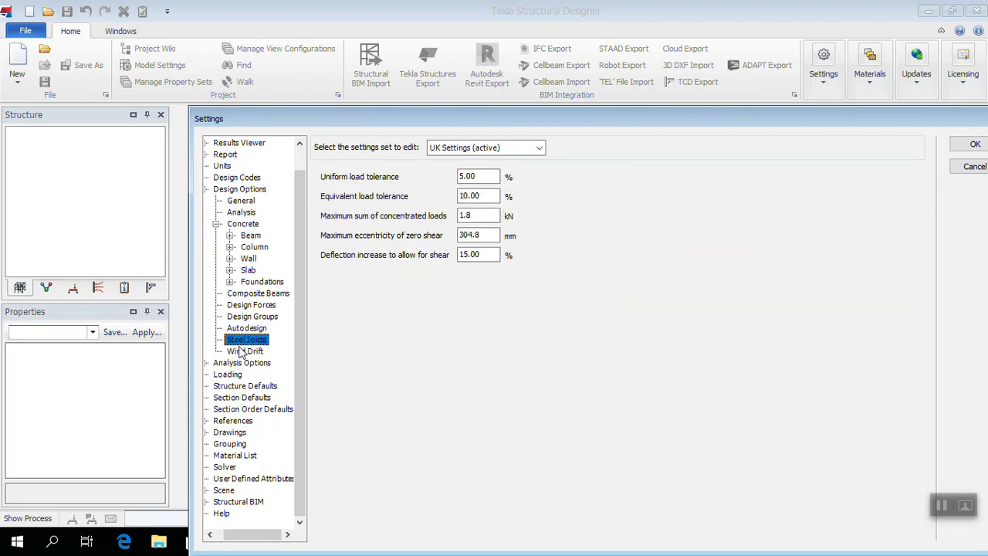
pyautogui.click(241, 352)
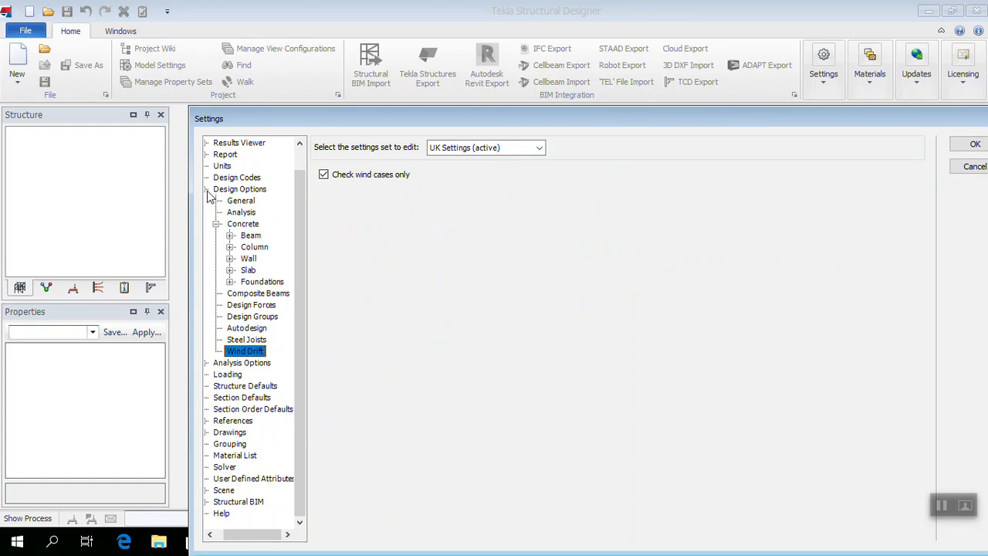
# - Review the steel beam load patterning setting and the structure defaults' nominal covers for beams, columns, walls, slabs, pad bases and pile caps
pyautogui.click(207, 190)
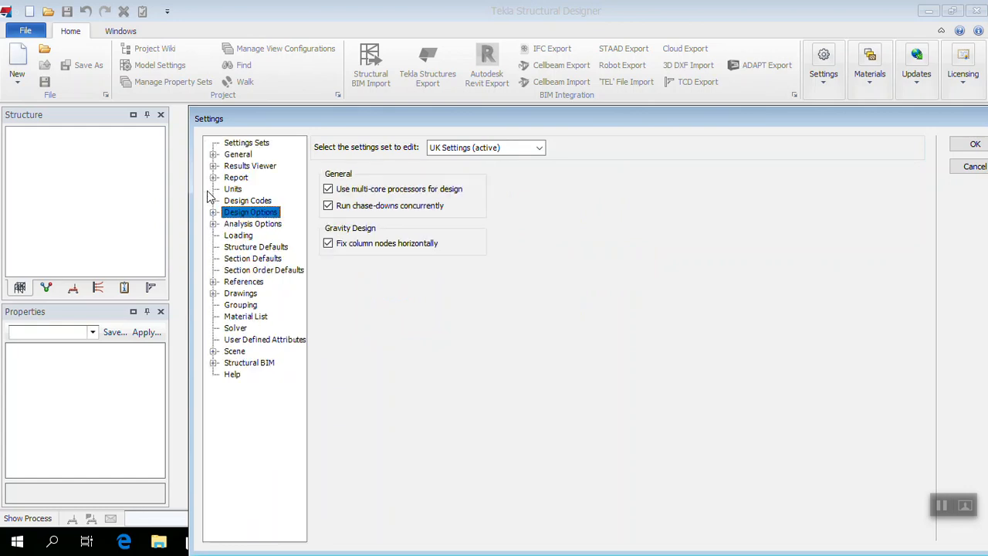
pyautogui.click(230, 237)
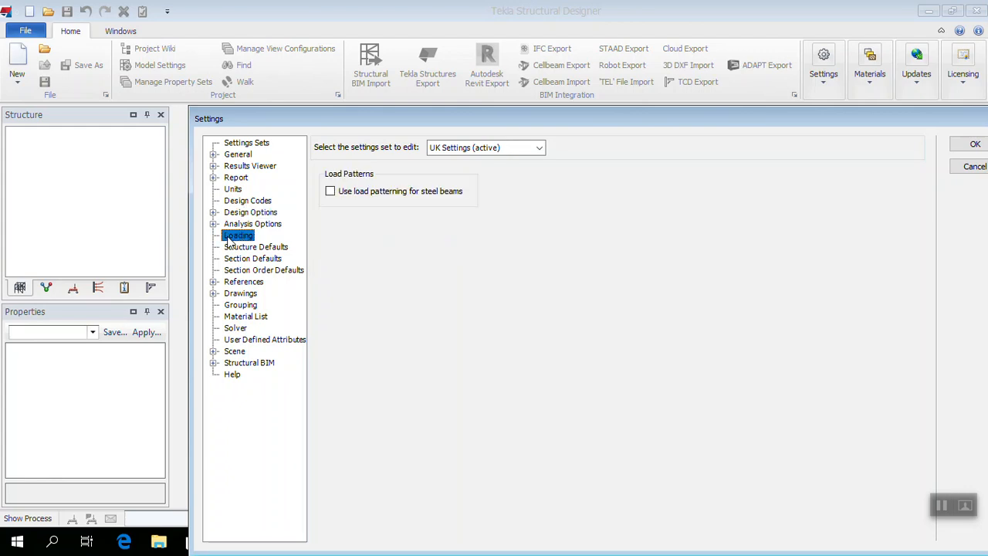
pyautogui.click(233, 248)
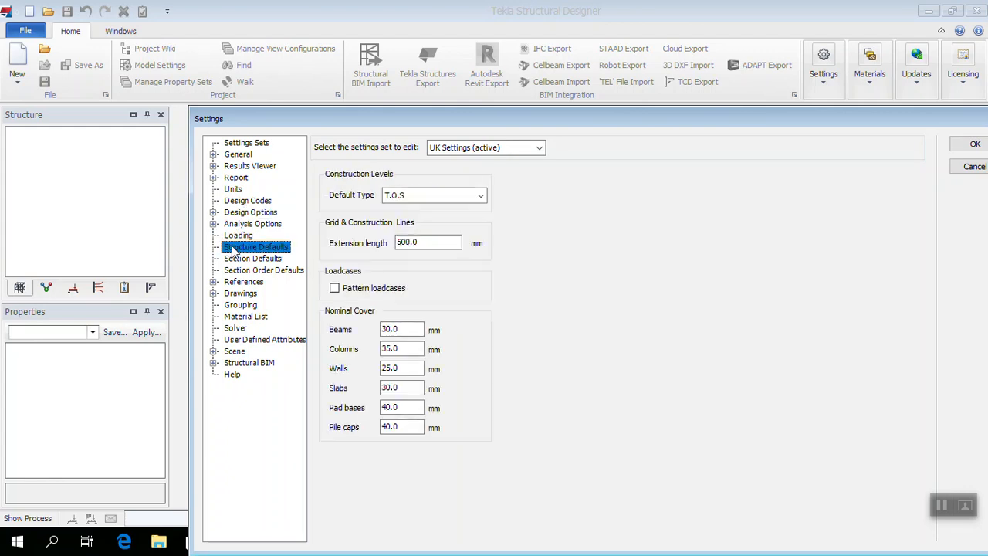
pyautogui.click(399, 329)
pyautogui.moveTo(413, 328); pyautogui.dragTo(361, 326)
pyautogui.moveTo(421, 349); pyautogui.dragTo(368, 349)
pyautogui.click(407, 371)
pyautogui.moveTo(400, 372); pyautogui.dragTo(363, 377)
pyautogui.click(402, 388)
pyautogui.moveTo(403, 388); pyautogui.dragTo(344, 418)
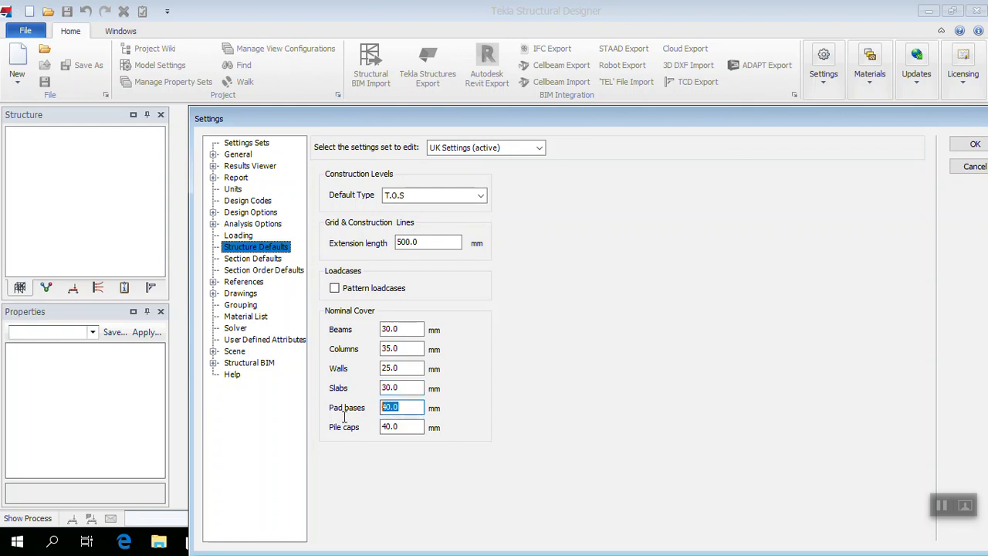
pyautogui.moveTo(406, 427); pyautogui.dragTo(327, 430)
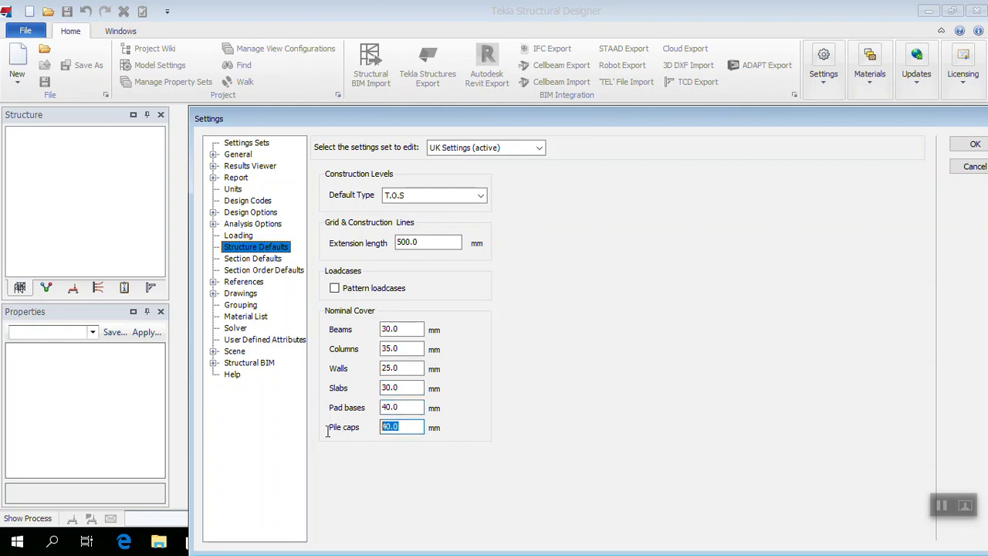
# - Enable pattern loadcases in the structure defaults, and review the default construction level types and the grid line extension length
pyautogui.click(366, 295)
pyautogui.click(479, 196)
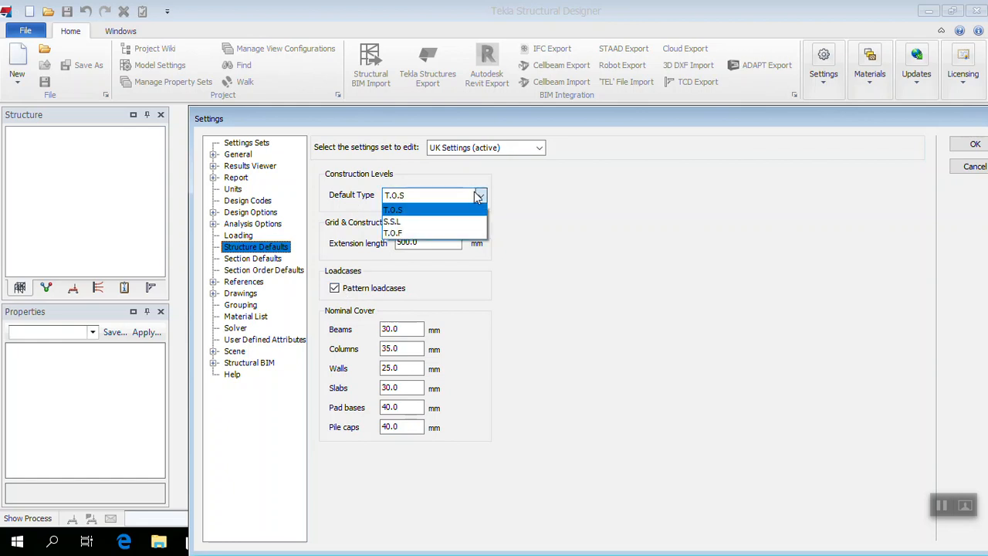
pyautogui.click(480, 195)
pyautogui.click(480, 195)
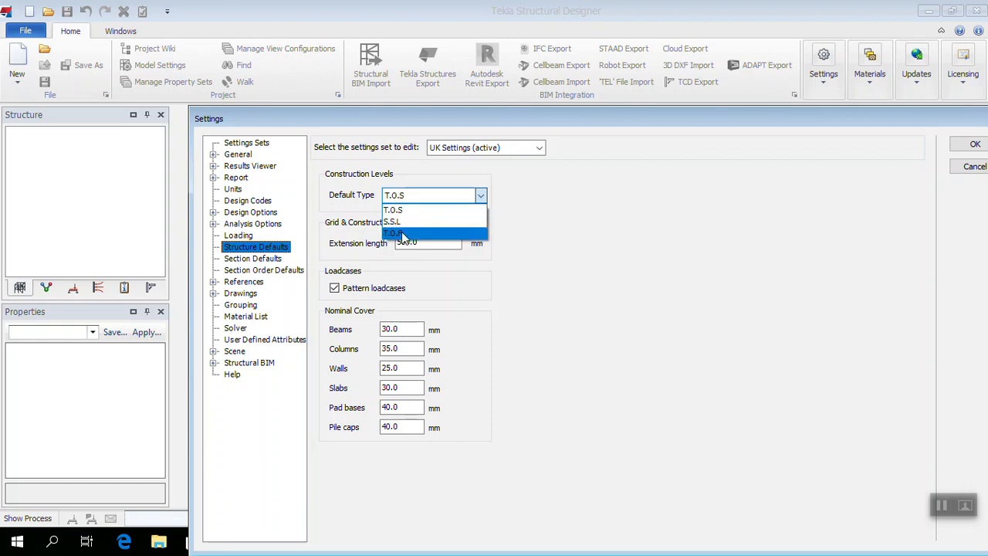
pyautogui.click(480, 195)
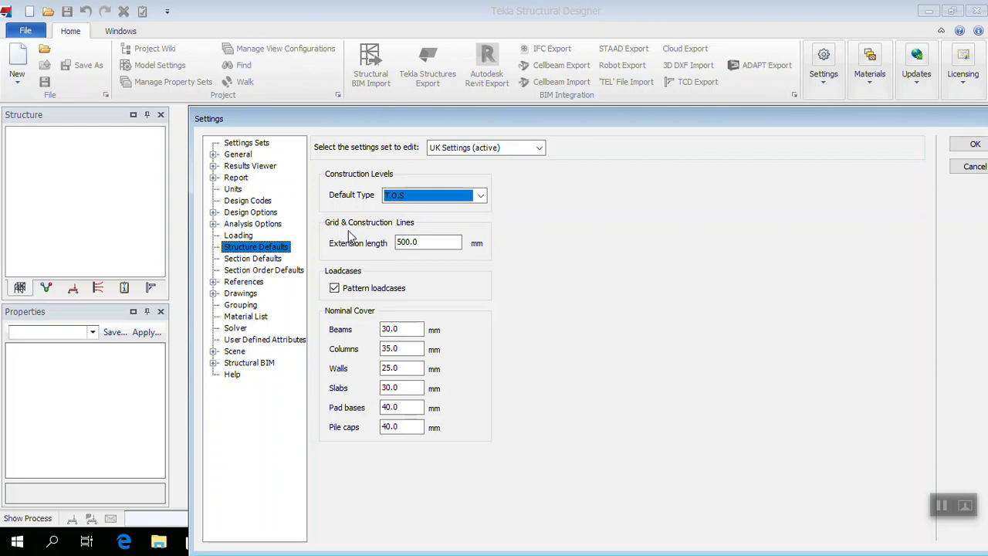
pyautogui.click(423, 243)
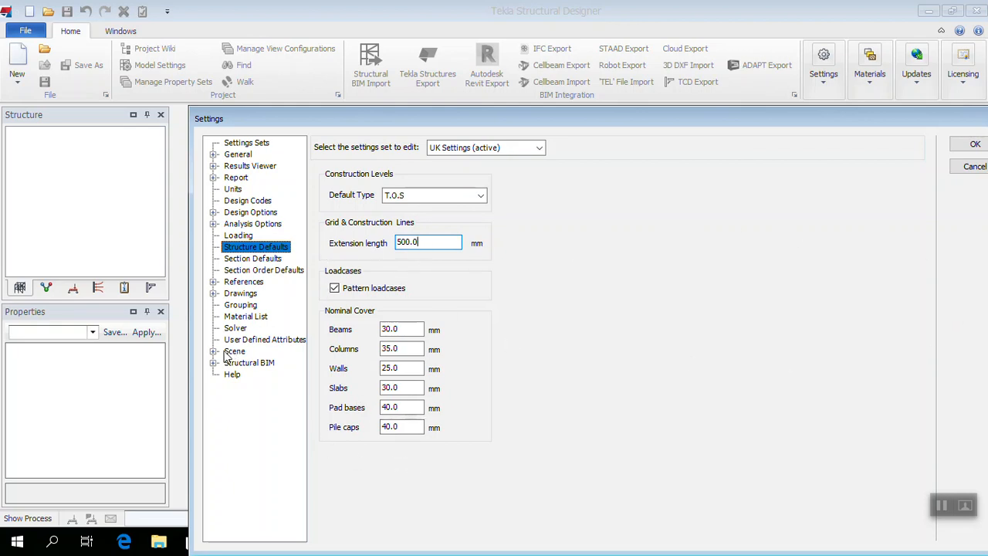
# - Examine the planar drawing options for foundation reactions, covering the general, beam, brace, column, wall and slab/mat settings
pyautogui.click(214, 294)
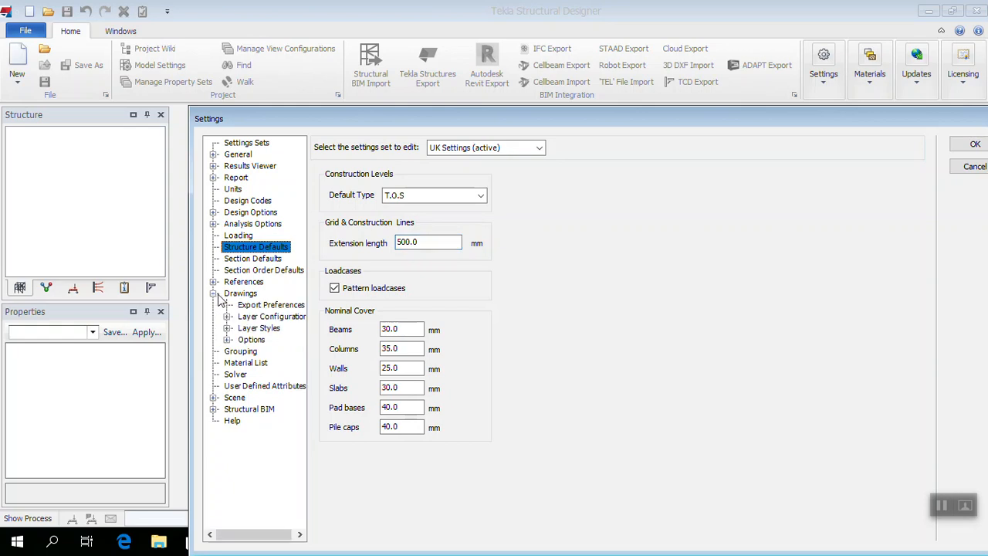
pyautogui.click(227, 340)
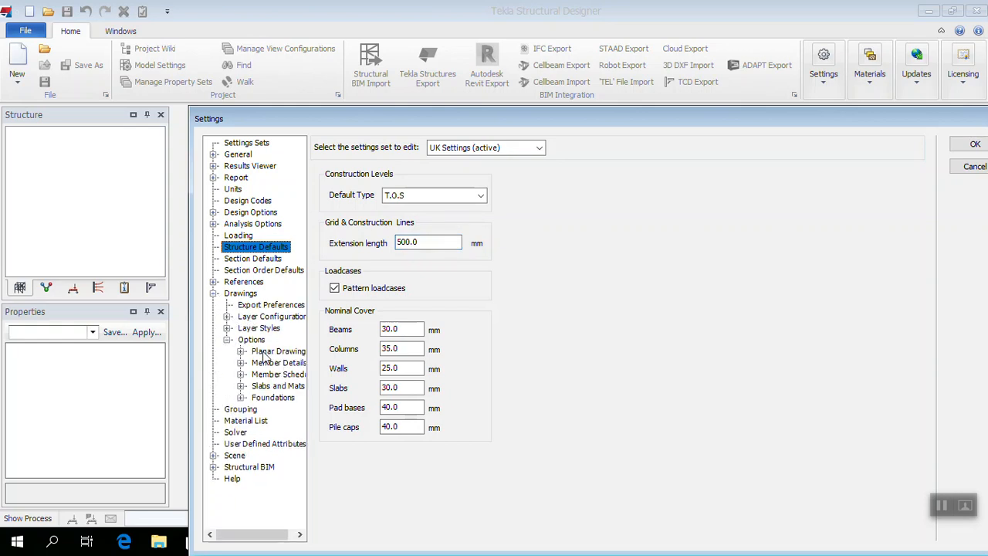
pyautogui.click(266, 352)
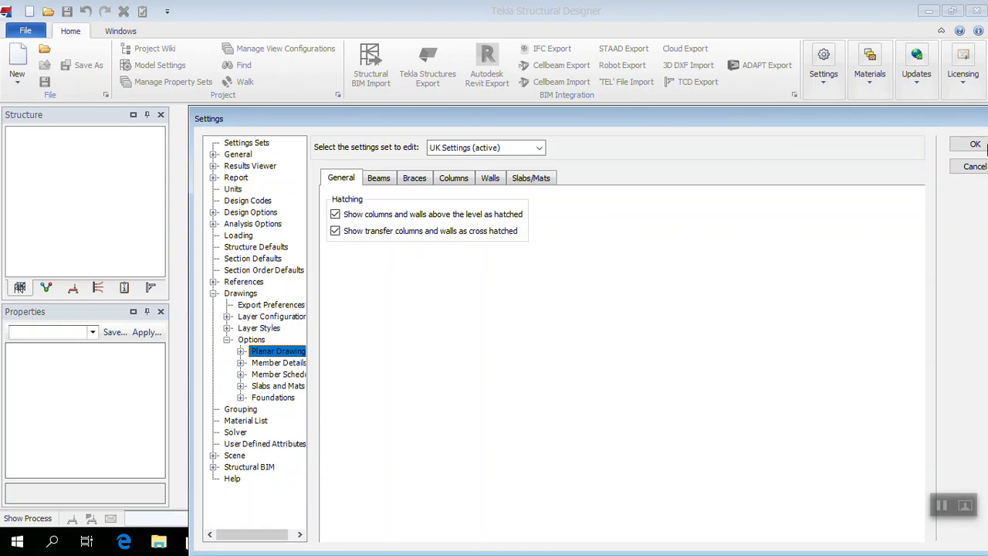
pyautogui.click(241, 352)
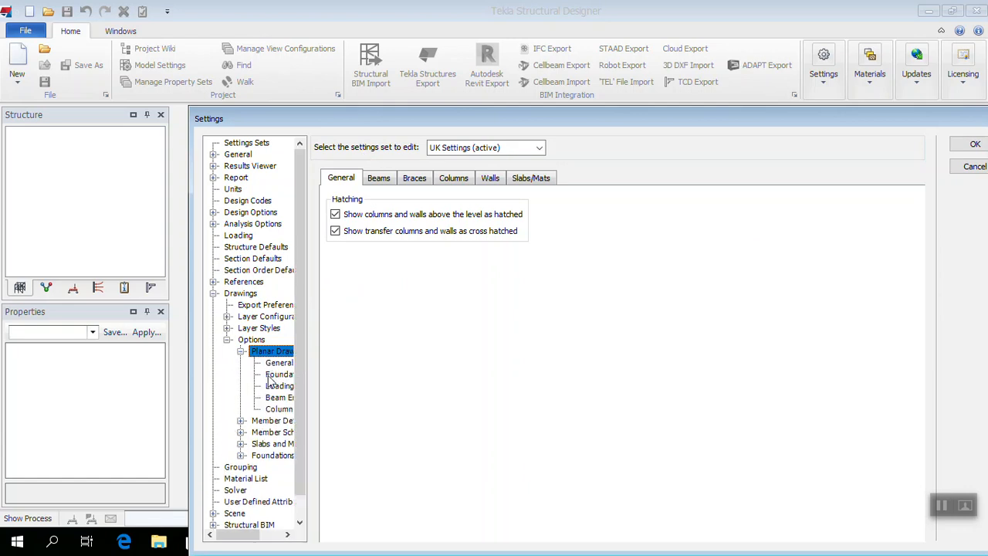
pyautogui.click(278, 375)
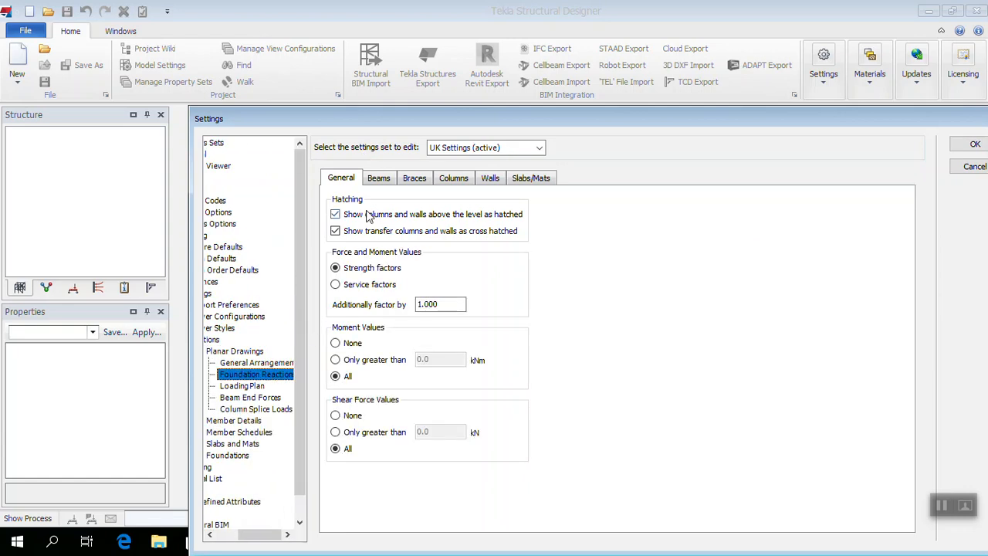
pyautogui.click(371, 183)
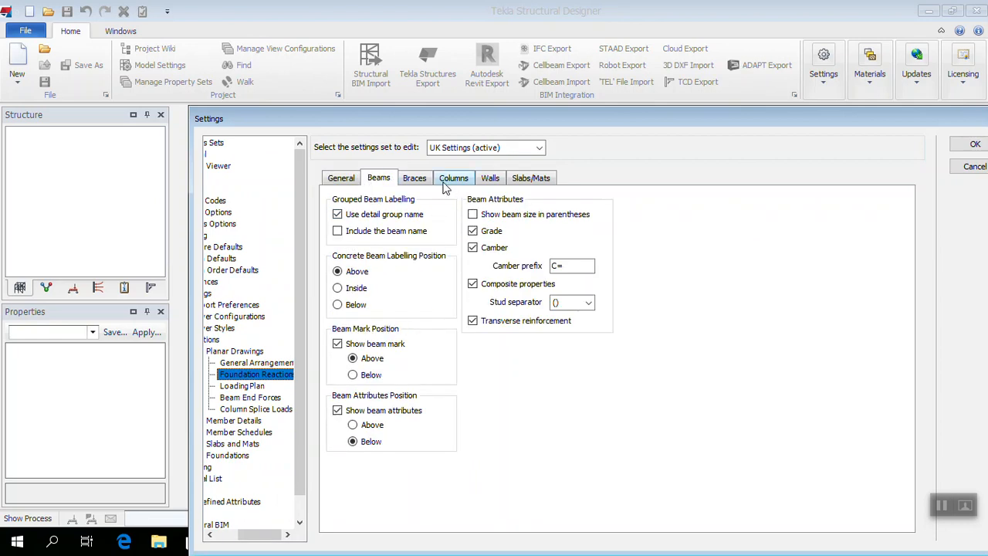
pyautogui.click(418, 183)
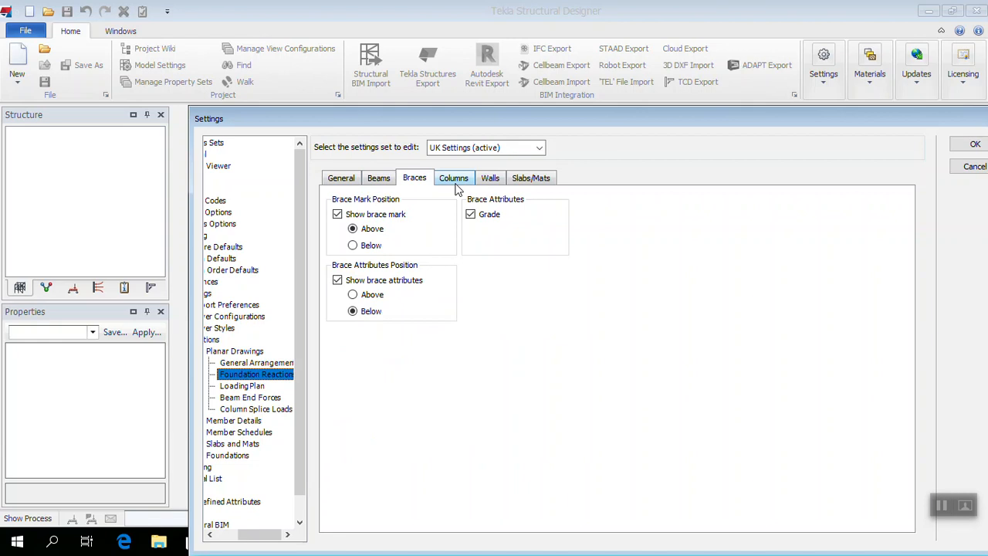
pyautogui.click(457, 184)
pyautogui.click(491, 183)
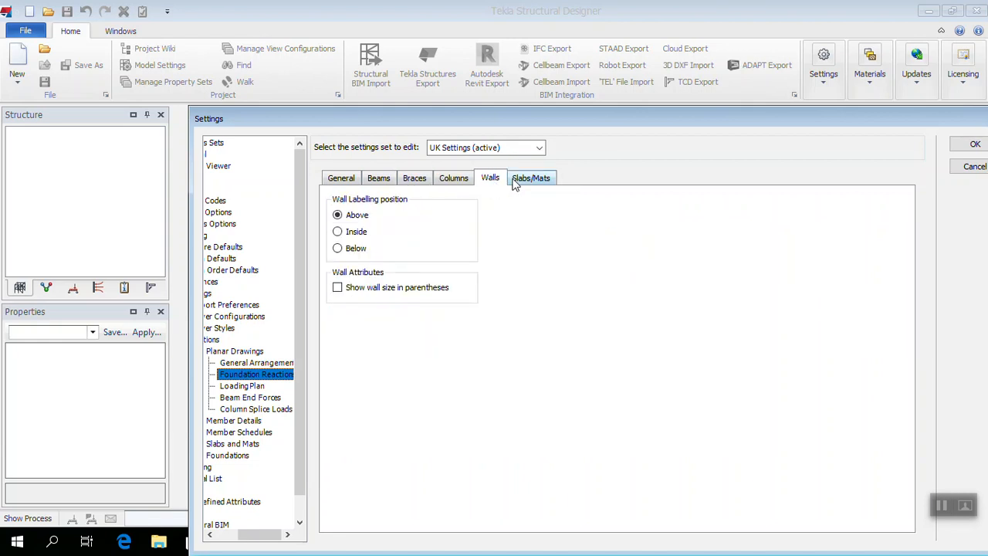
pyautogui.click(525, 179)
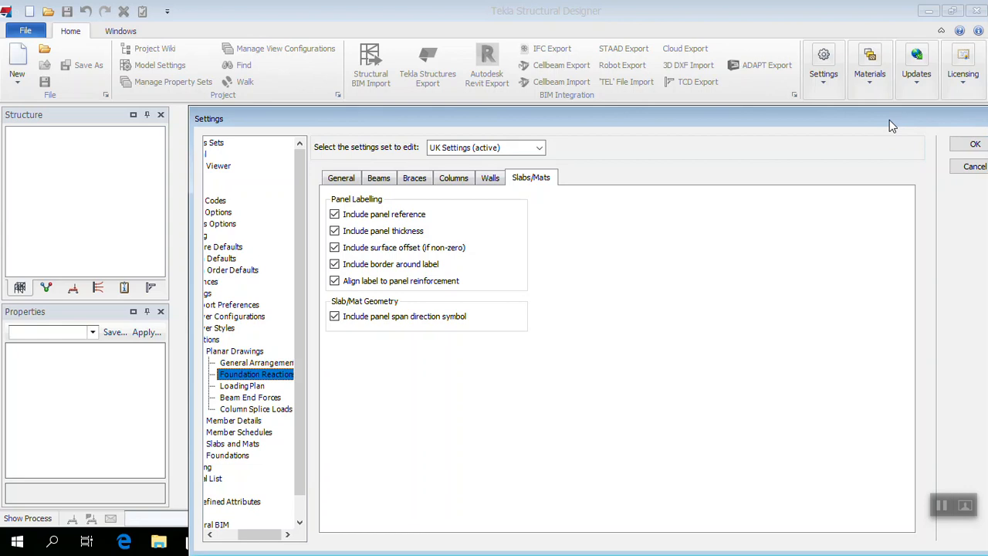
# - Accept the changes to the UK settings set and create a new project
pyautogui.moveTo(889, 119); pyautogui.dragTo(847, 122)
pyautogui.click(934, 146)
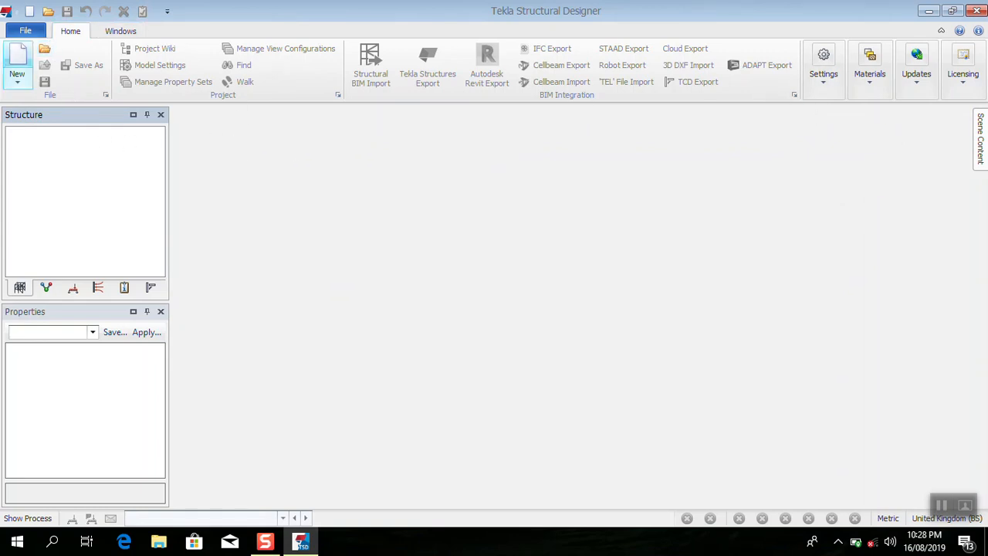
pyautogui.click(16, 82)
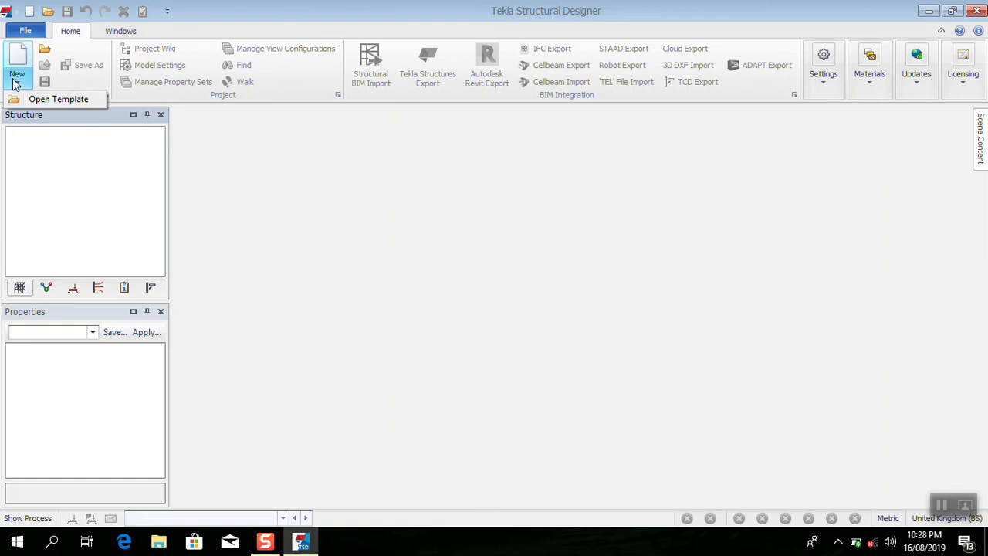
pyautogui.click(19, 70)
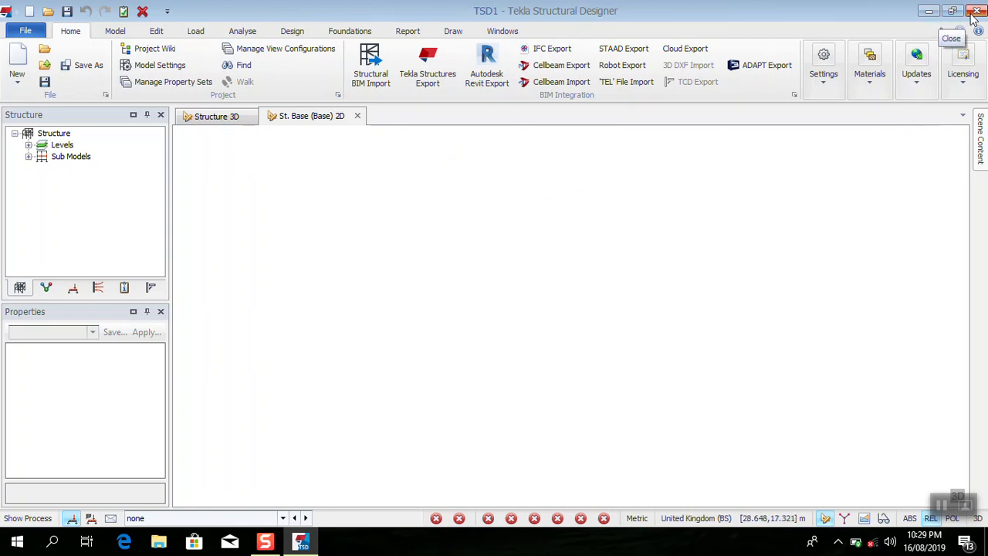
pyautogui.click(264, 542)
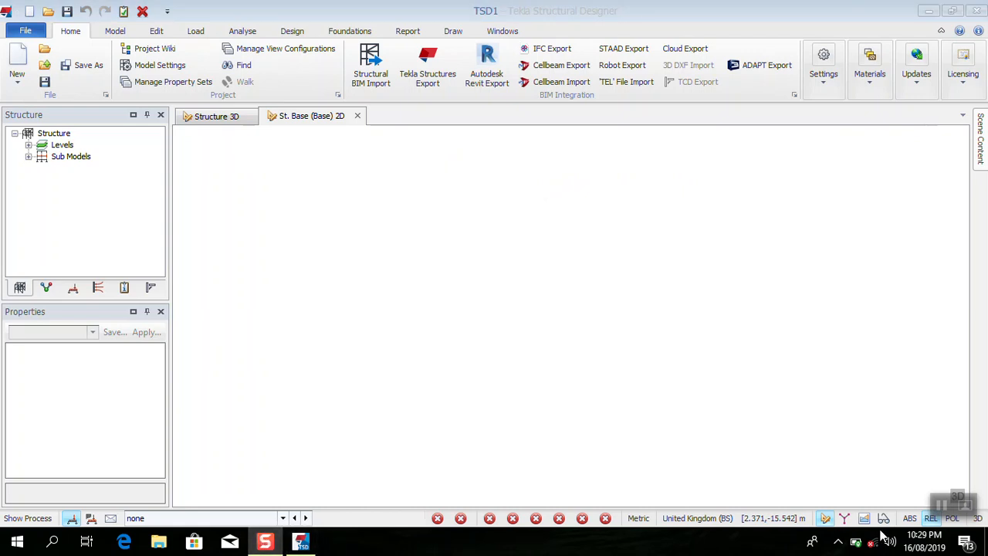